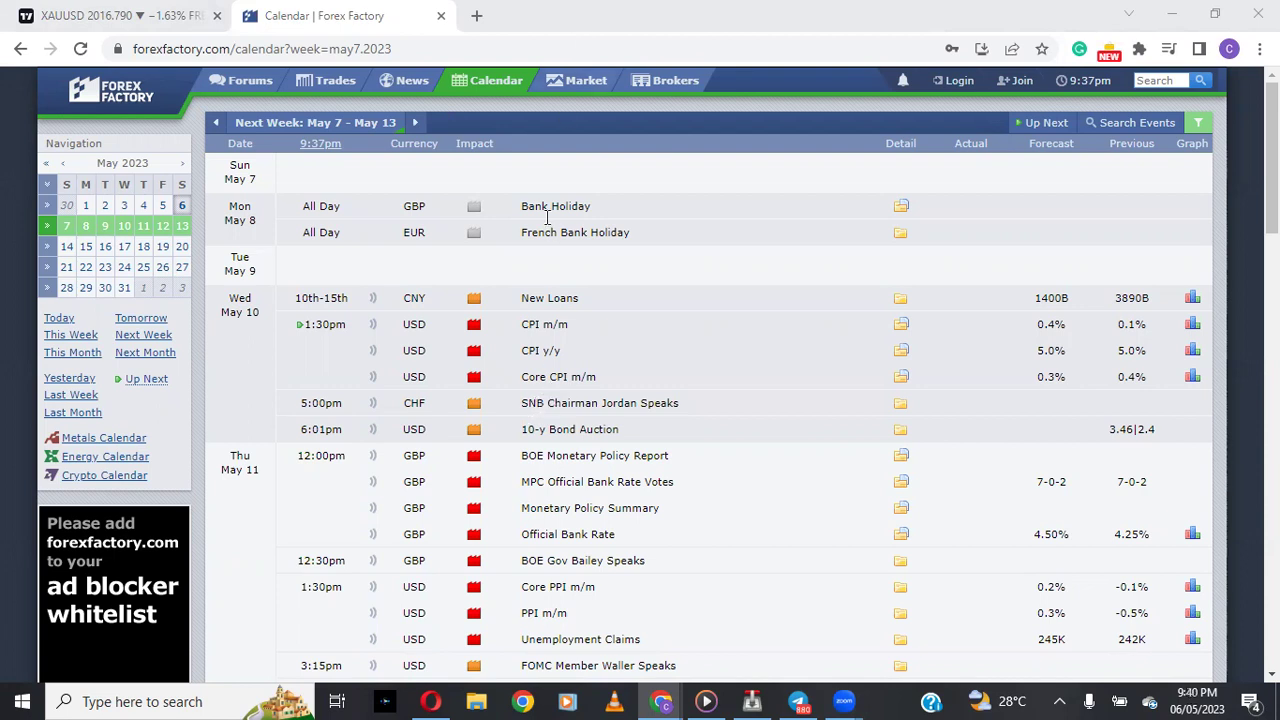
# Step: Review the Forex Factory calendar for May 7–13, checking the high-impact USD and GBP events from Wednesday to Friday
pyautogui.moveTo(476, 218)
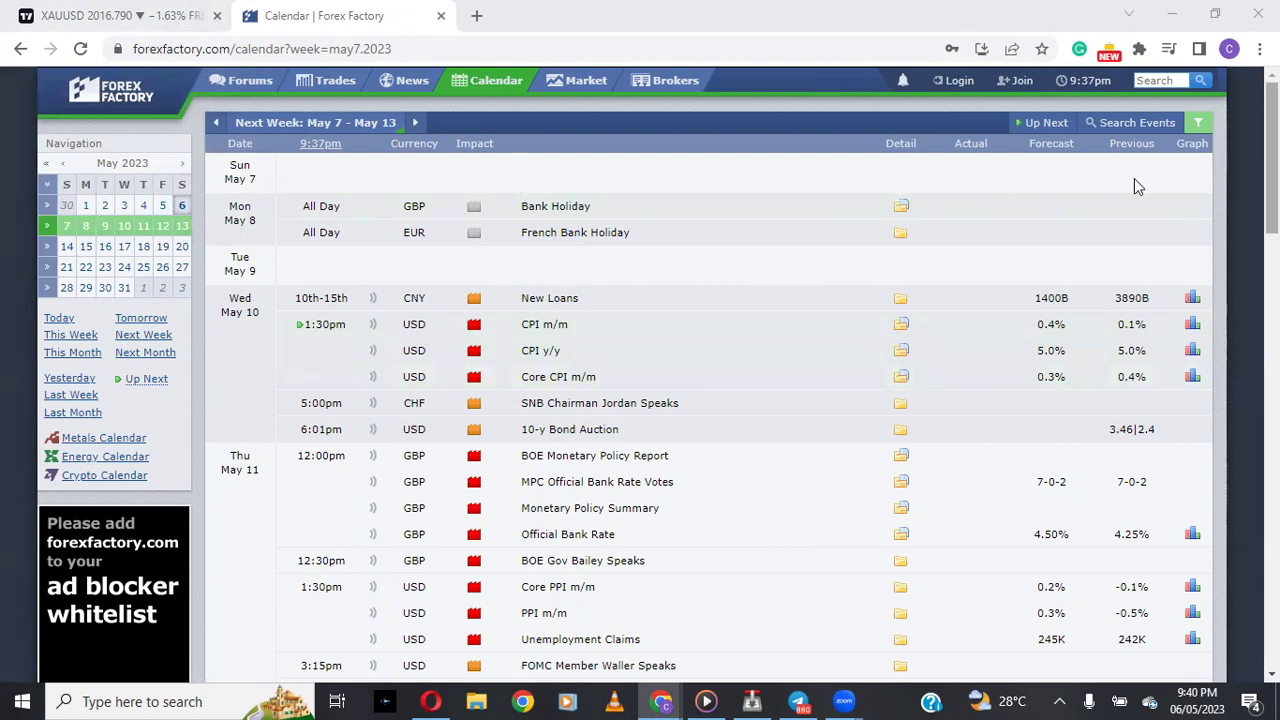
pyautogui.scroll(-2, 637, 356)
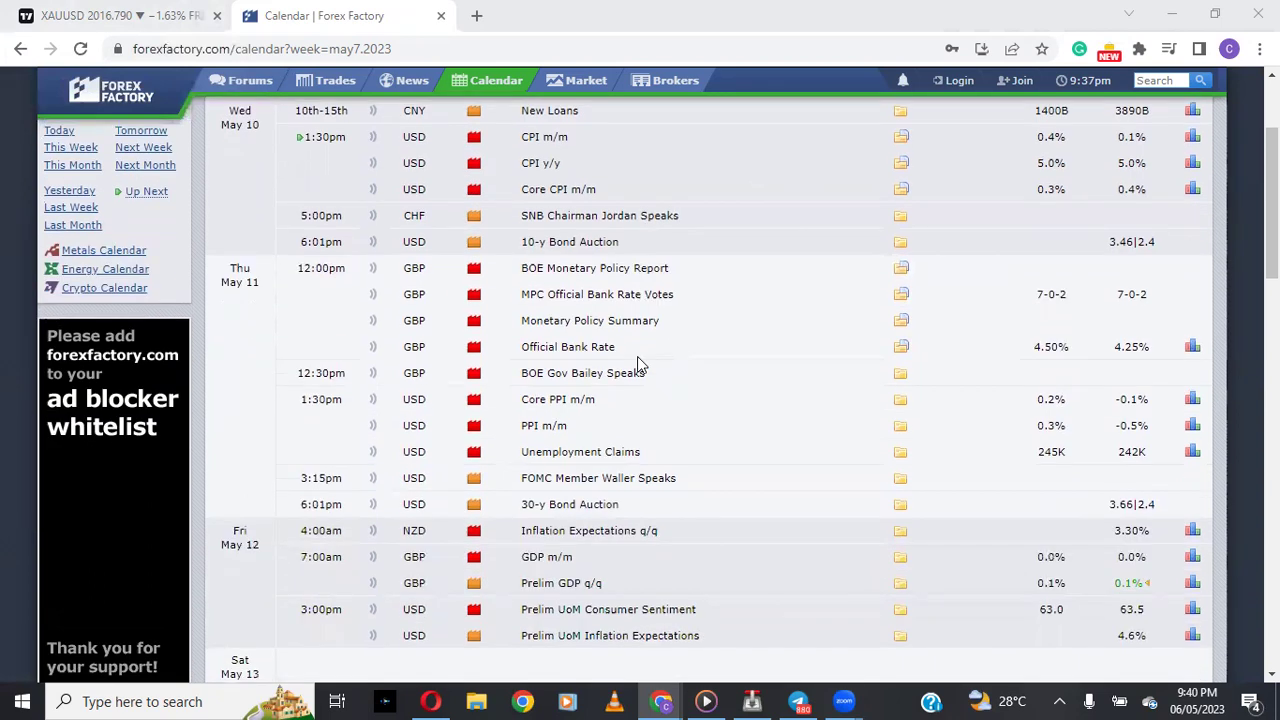
pyautogui.scroll(2, 637, 358)
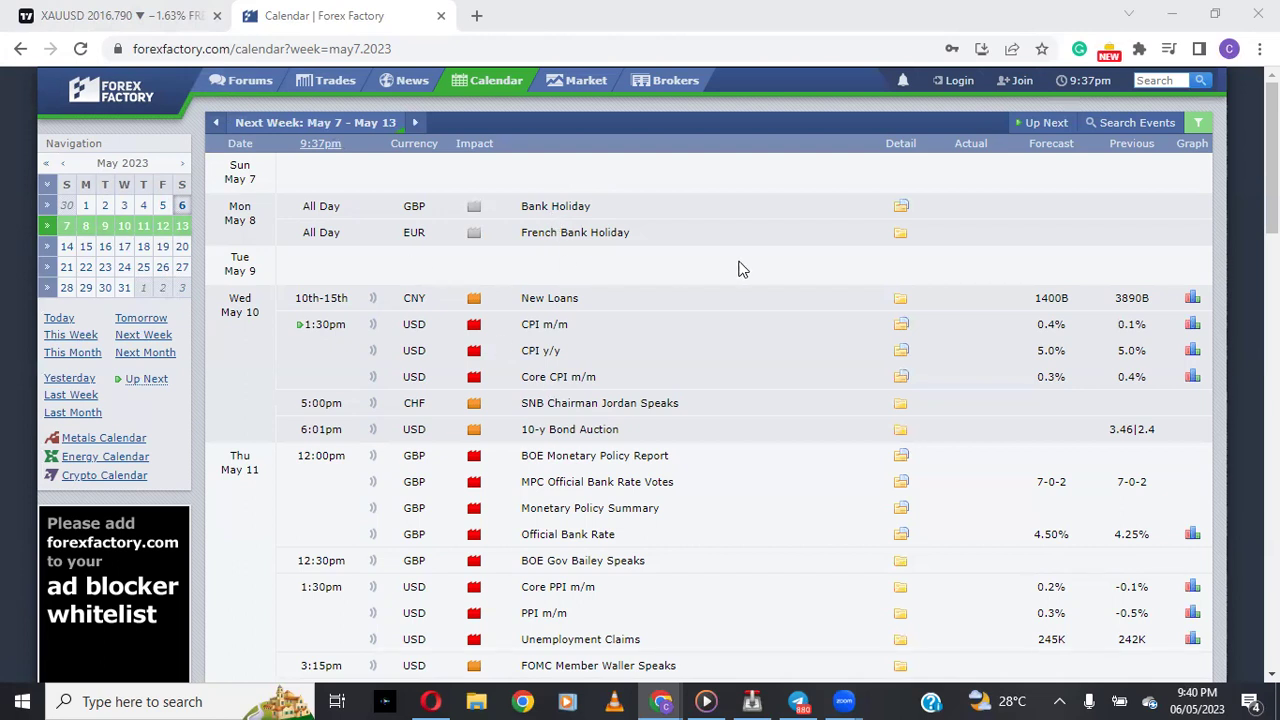
pyautogui.scroll(-1, 726, 410)
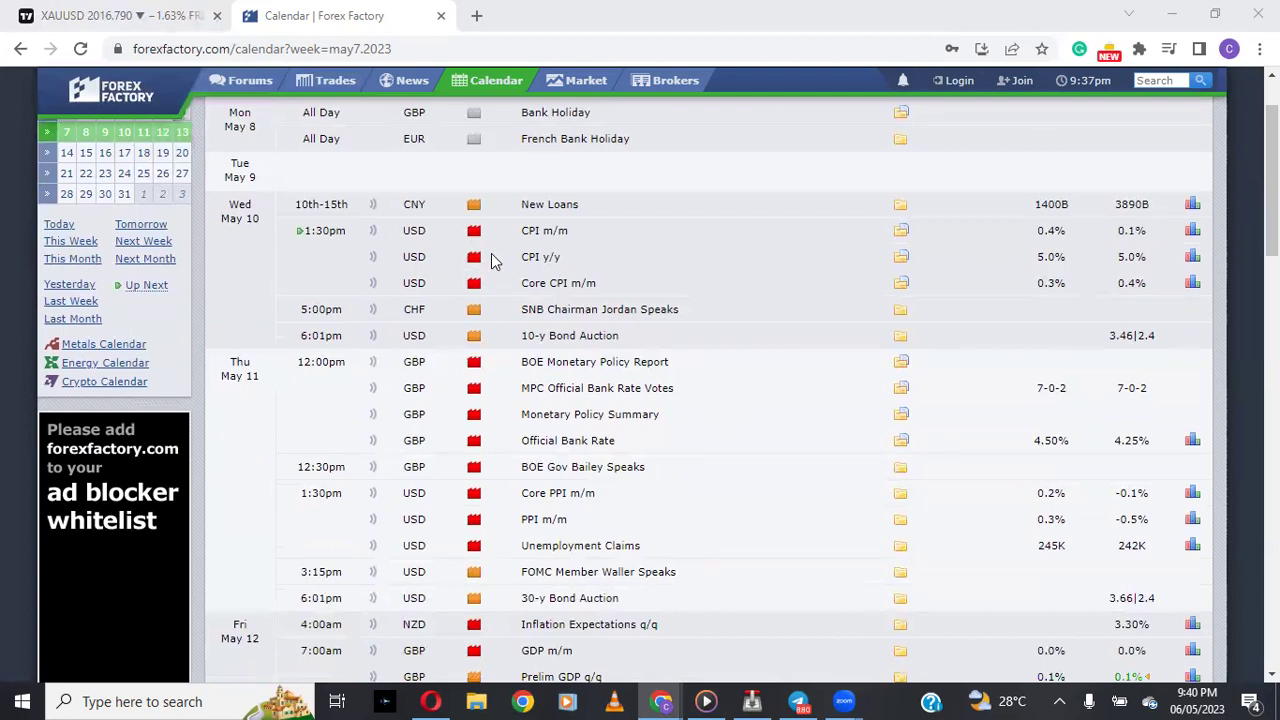
pyautogui.scroll(-1, 491, 350)
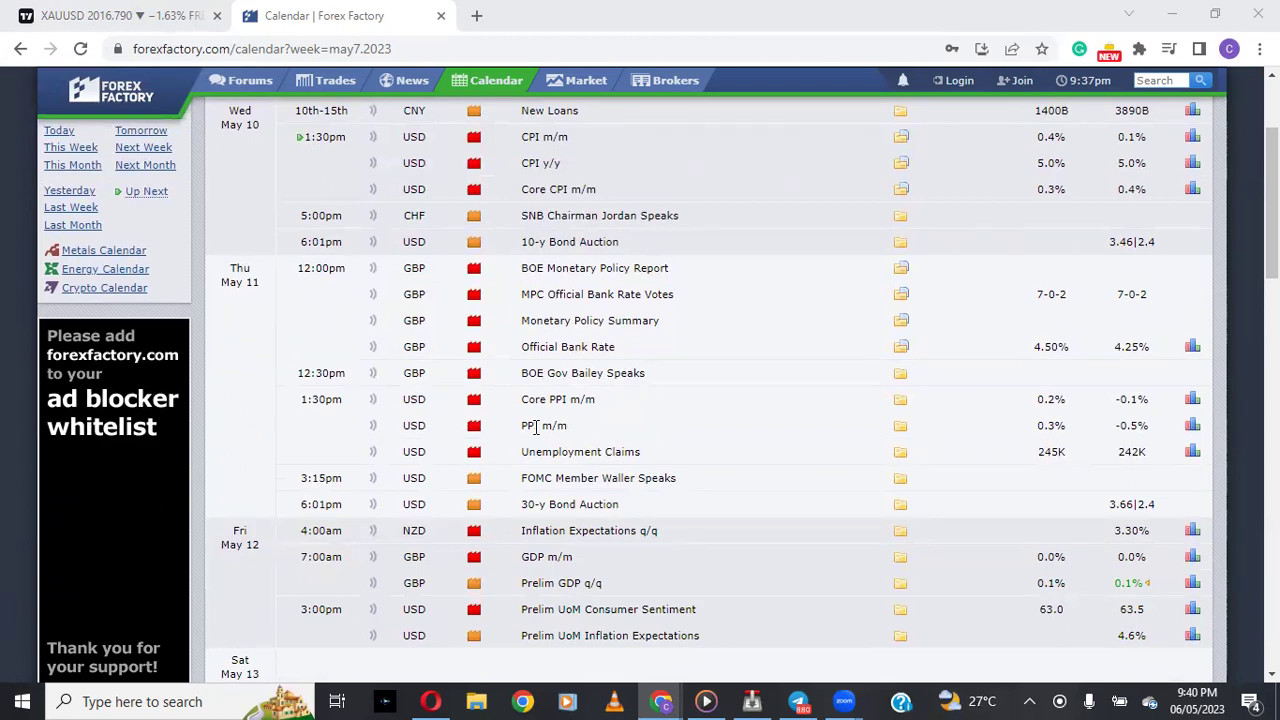
pyautogui.scroll(-1, 536, 427)
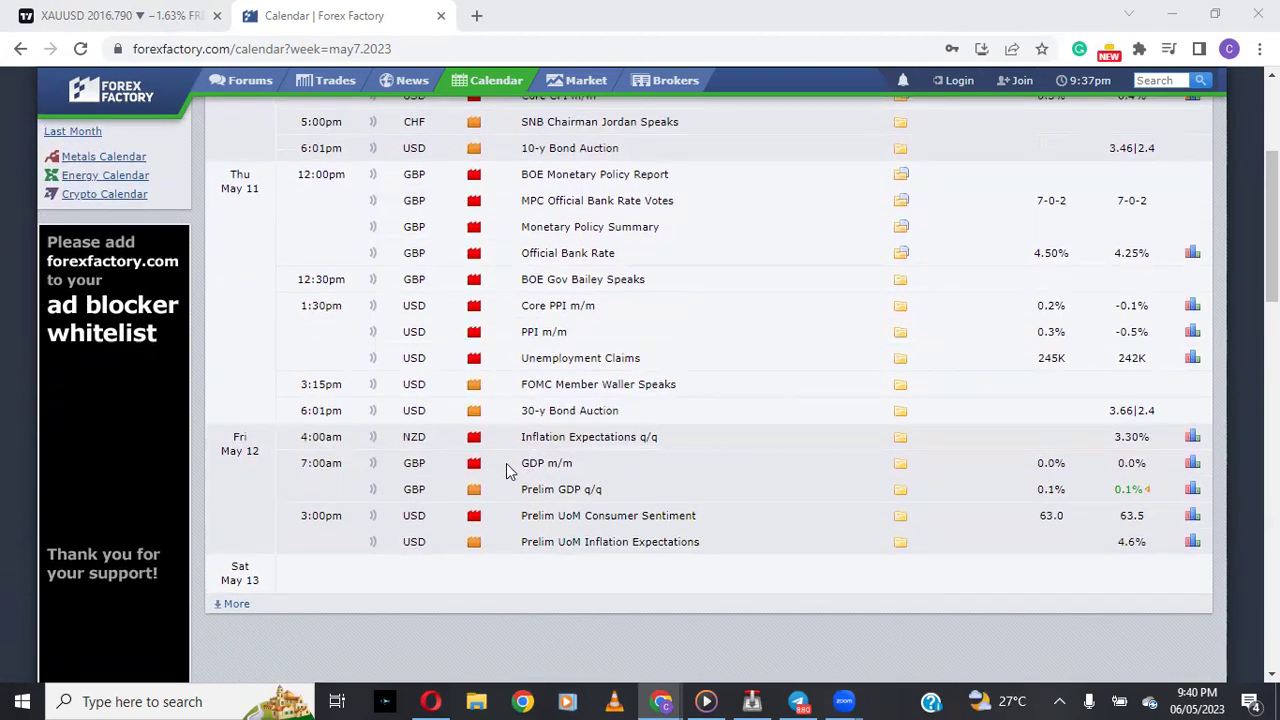
pyautogui.scroll(3, 506, 463)
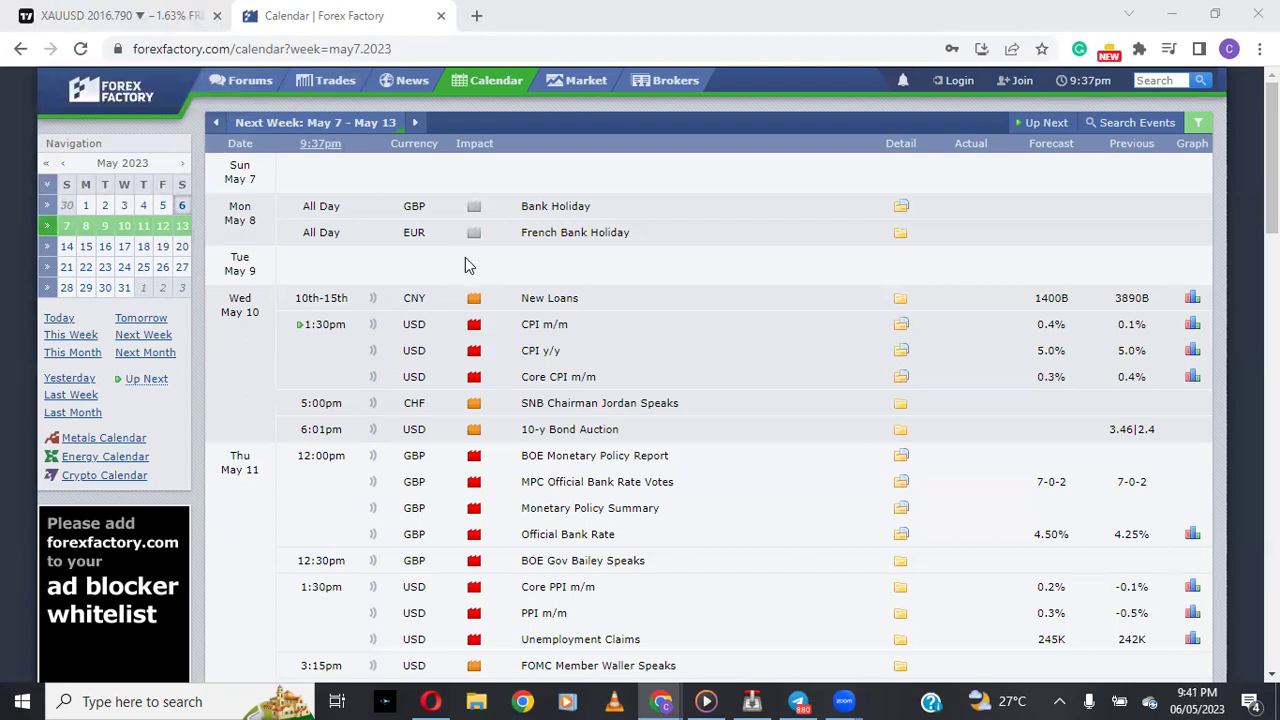
# Step: Switch to TradingView and load the US100 chart from the Currencies watchlist, closing the watchlist again
pyautogui.click(94, 15)
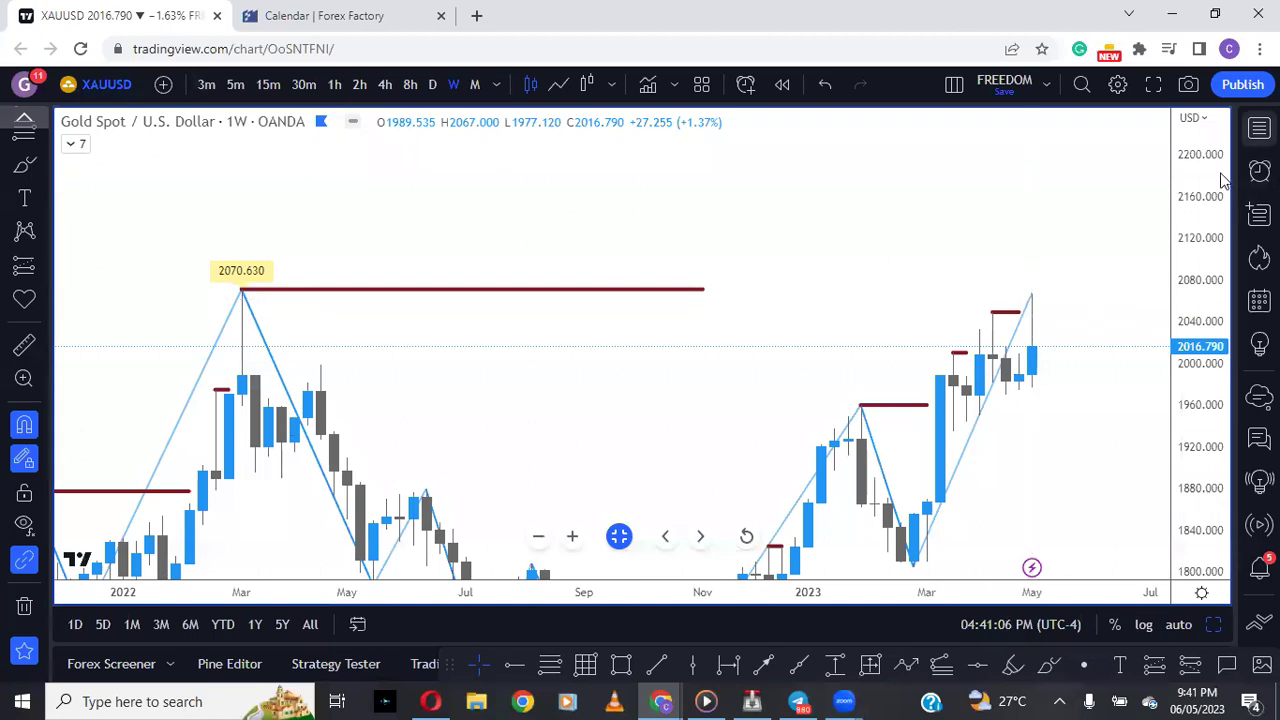
pyautogui.click(1259, 128)
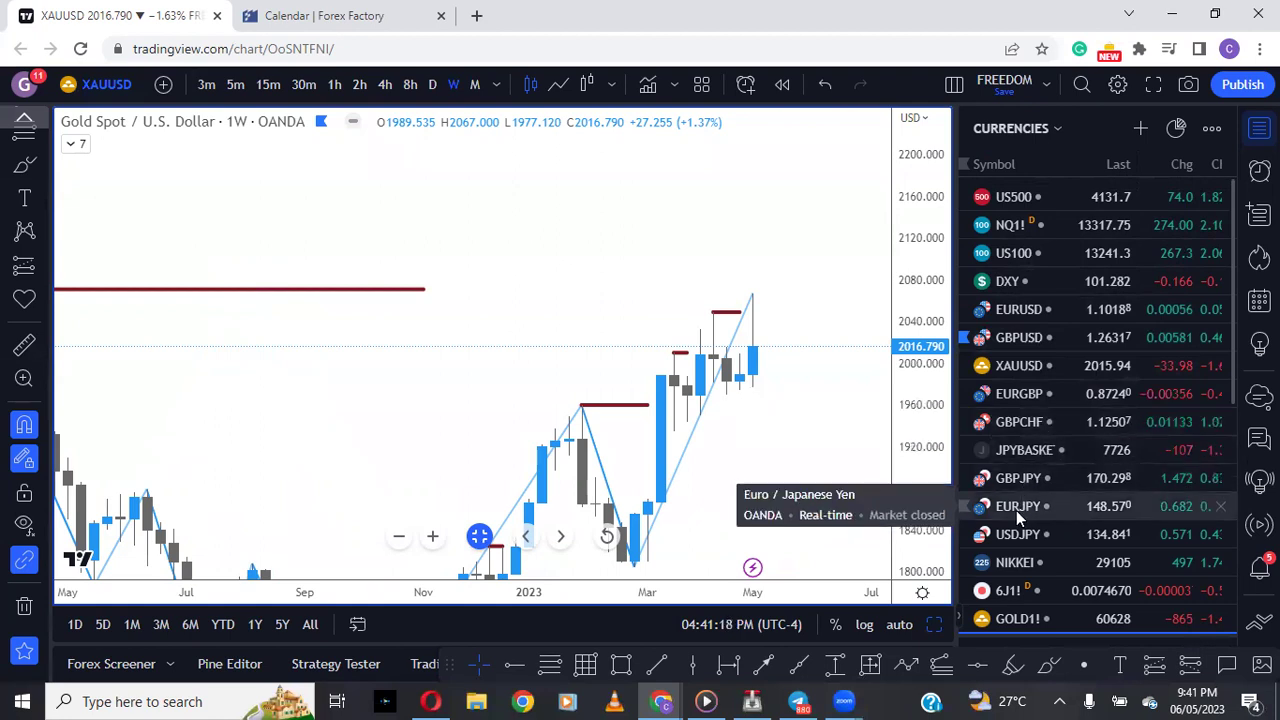
pyautogui.click(1046, 259)
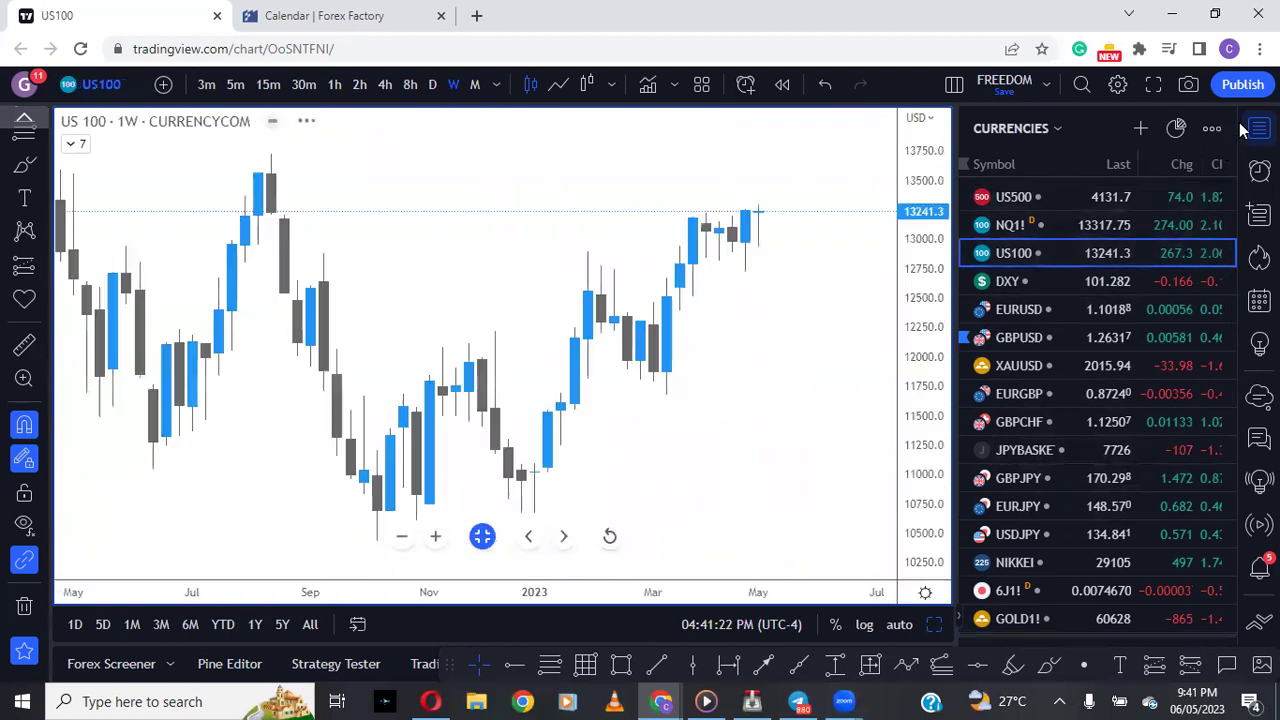
pyautogui.hotkey('shift', 'f')
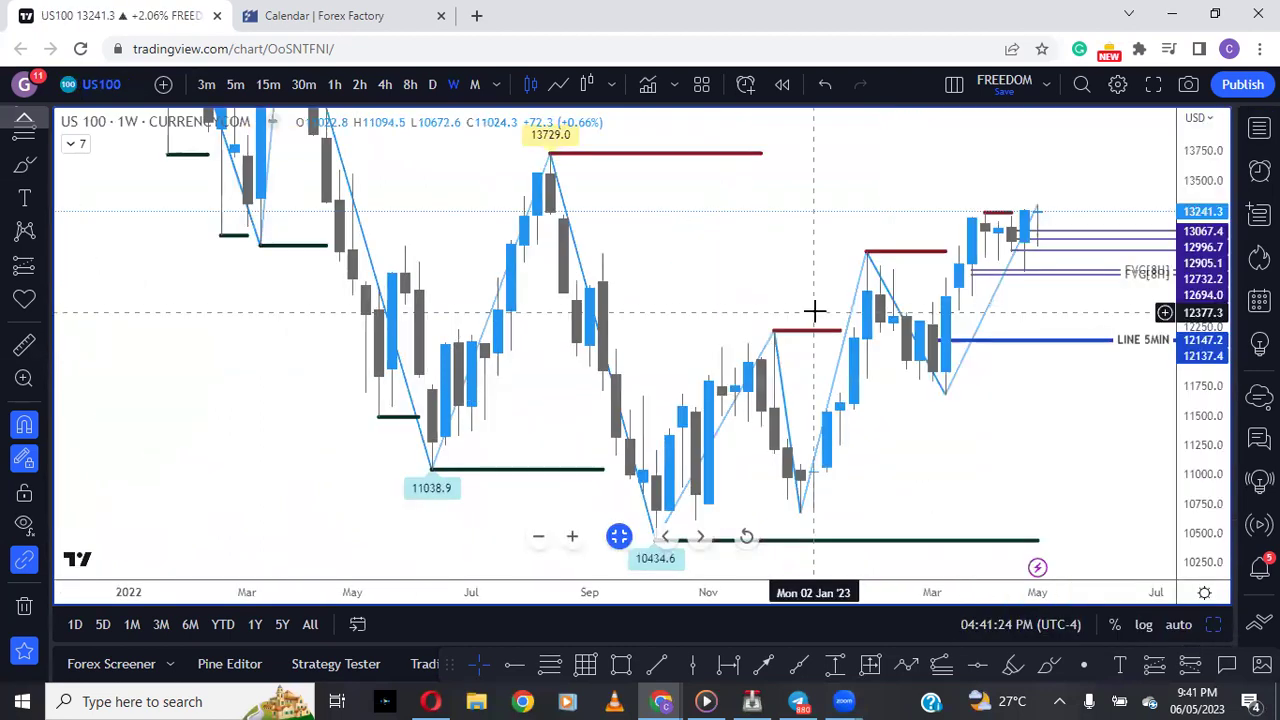
# Step: Examine the weekly US100 price structure from 2022 to May 2023, toggling the candles' visibility off and on
pyautogui.moveTo(834, 217); pyautogui.dragTo(695, 250)
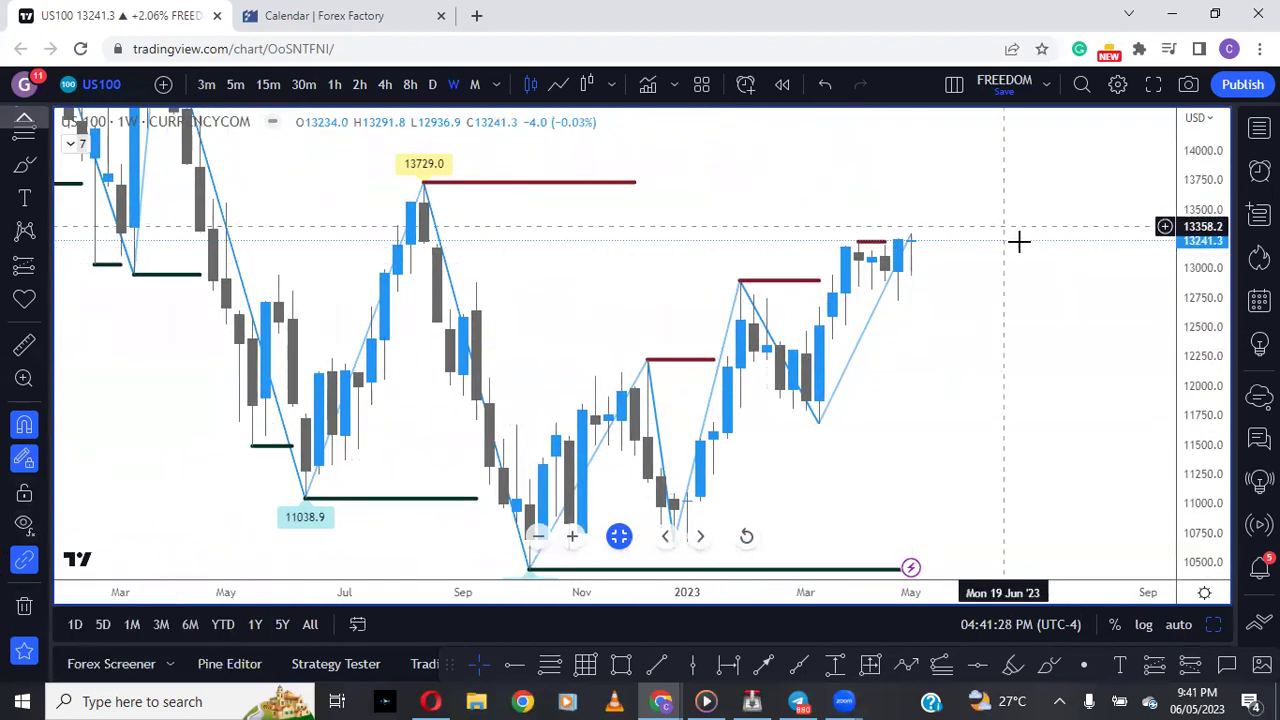
pyautogui.scroll(-3, 1040, 294)
pyautogui.moveTo(1070, 348); pyautogui.dragTo(1040, 371)
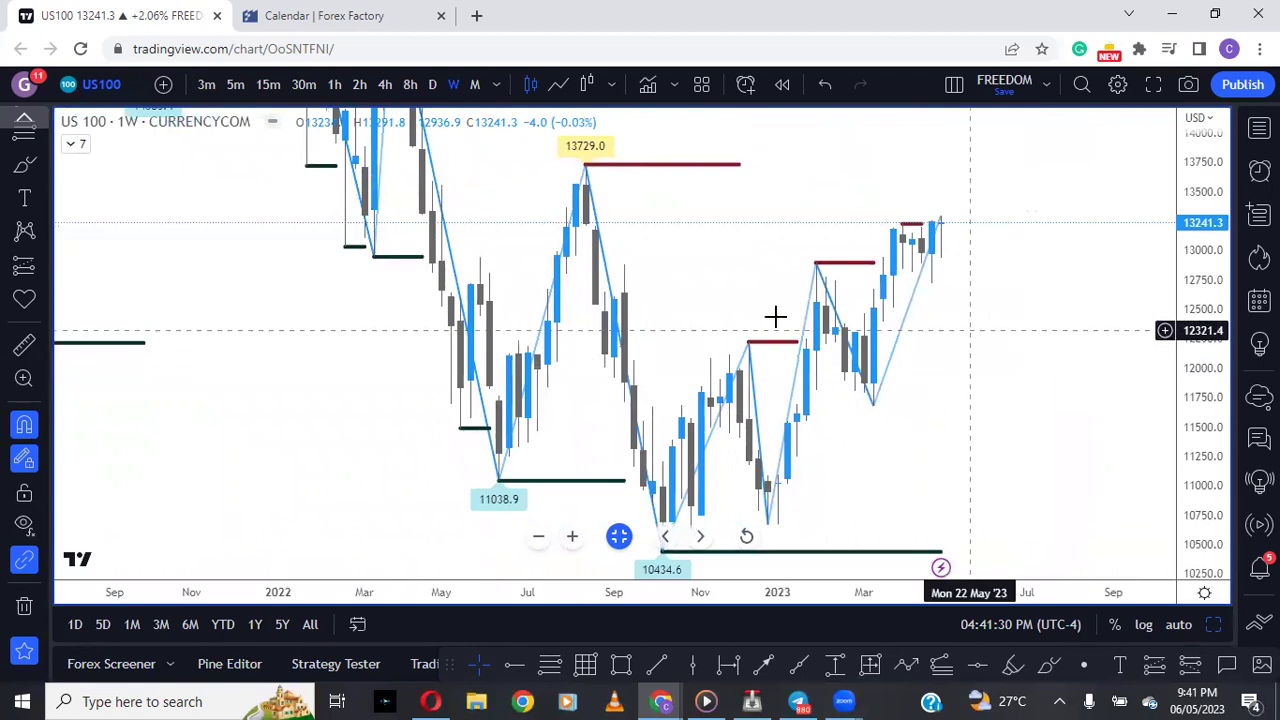
pyautogui.doubleClick(1213, 207)
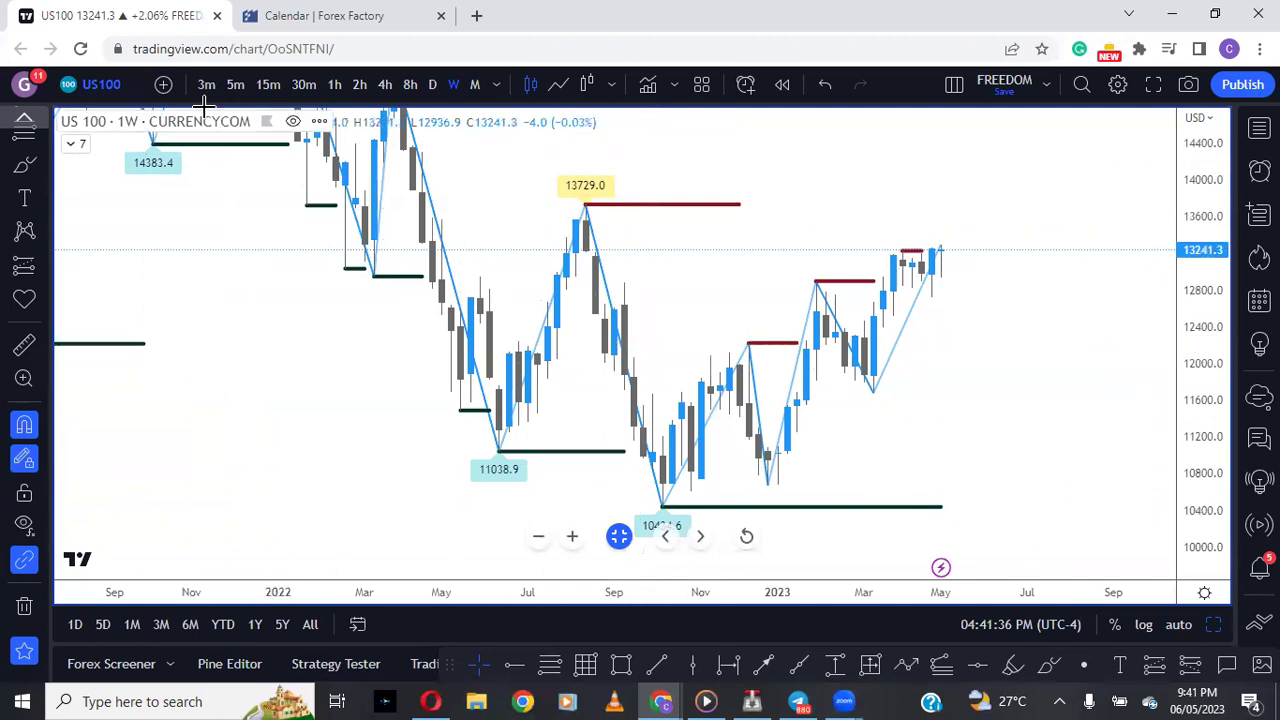
pyautogui.click(293, 121)
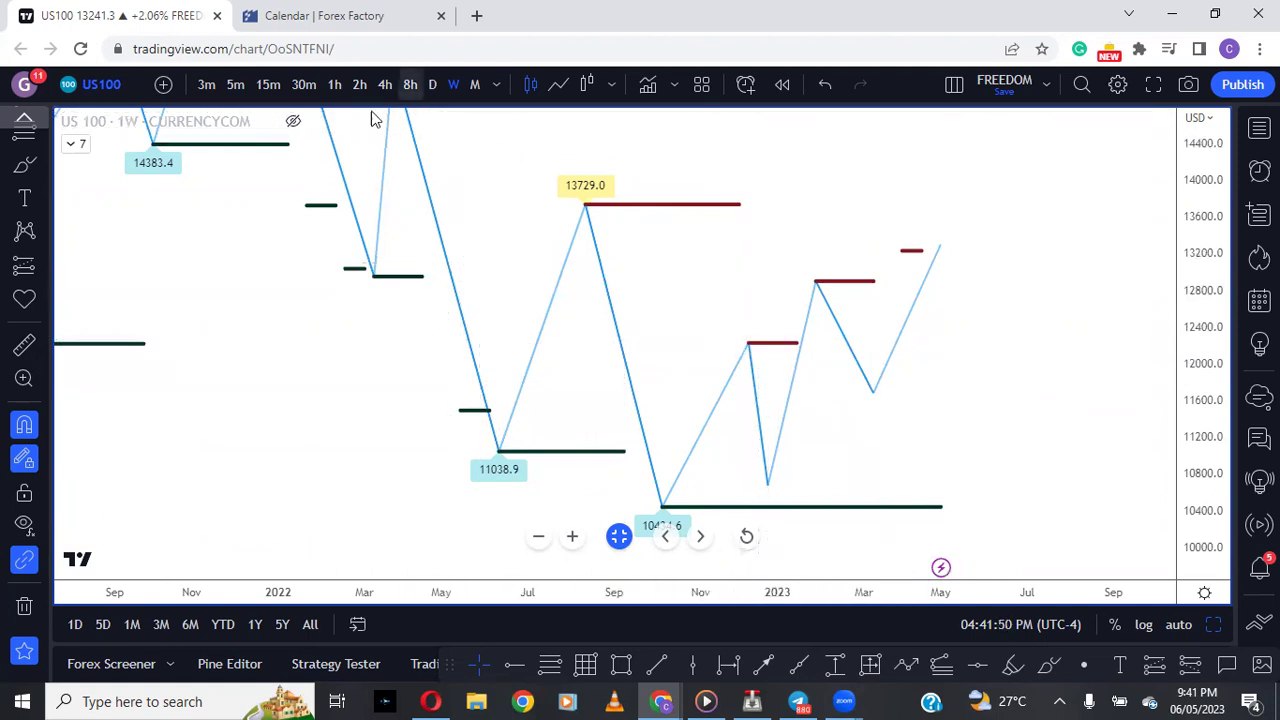
pyautogui.click(293, 121)
# Step: Draw two horizontal rays from the August 2022 weekly candles below the swing high, at 13229.0 and 13173.1
pyautogui.moveTo(929, 388); pyautogui.dragTo(883, 360)
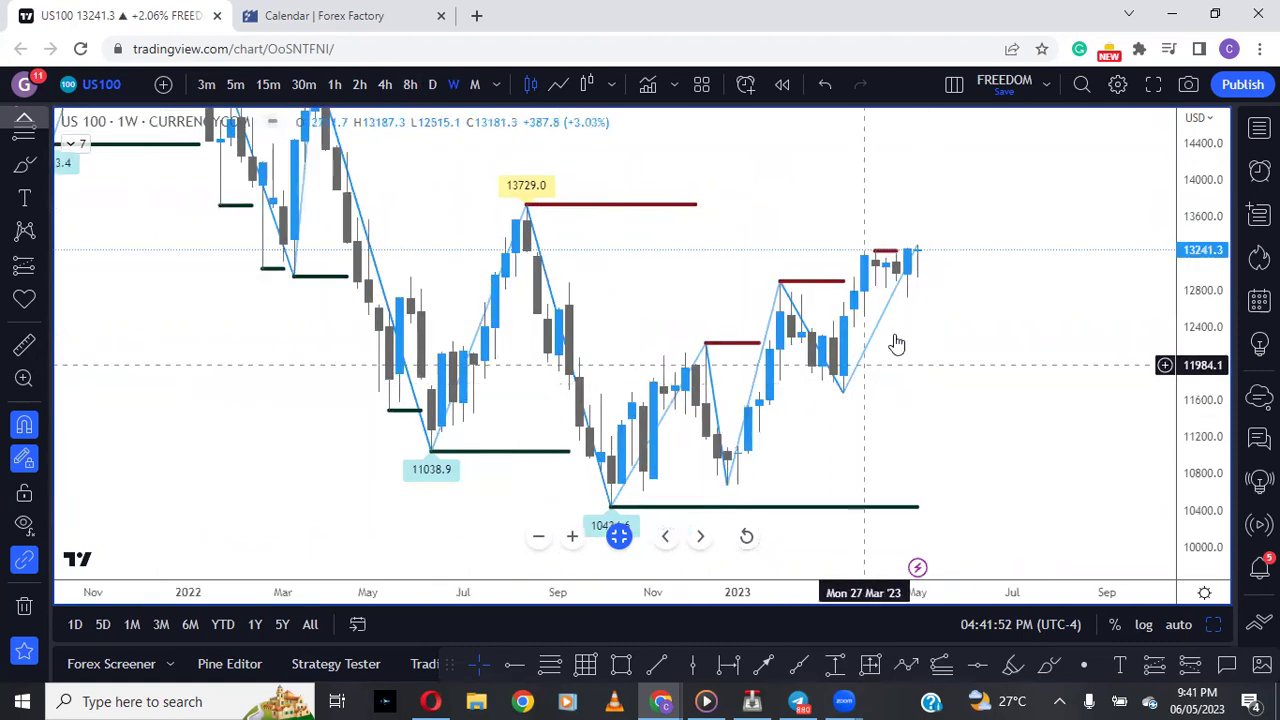
pyautogui.moveTo(1182, 485); pyautogui.dragTo(1177, 354)
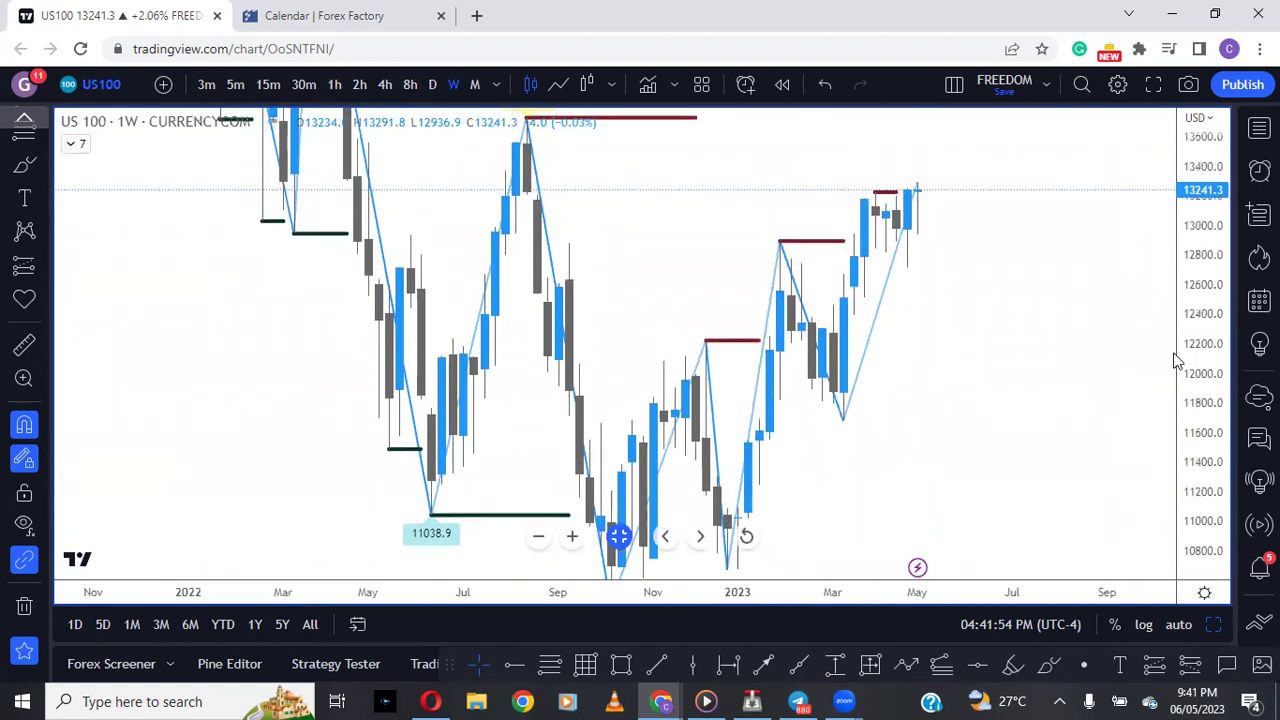
pyautogui.scroll(3, 1011, 423)
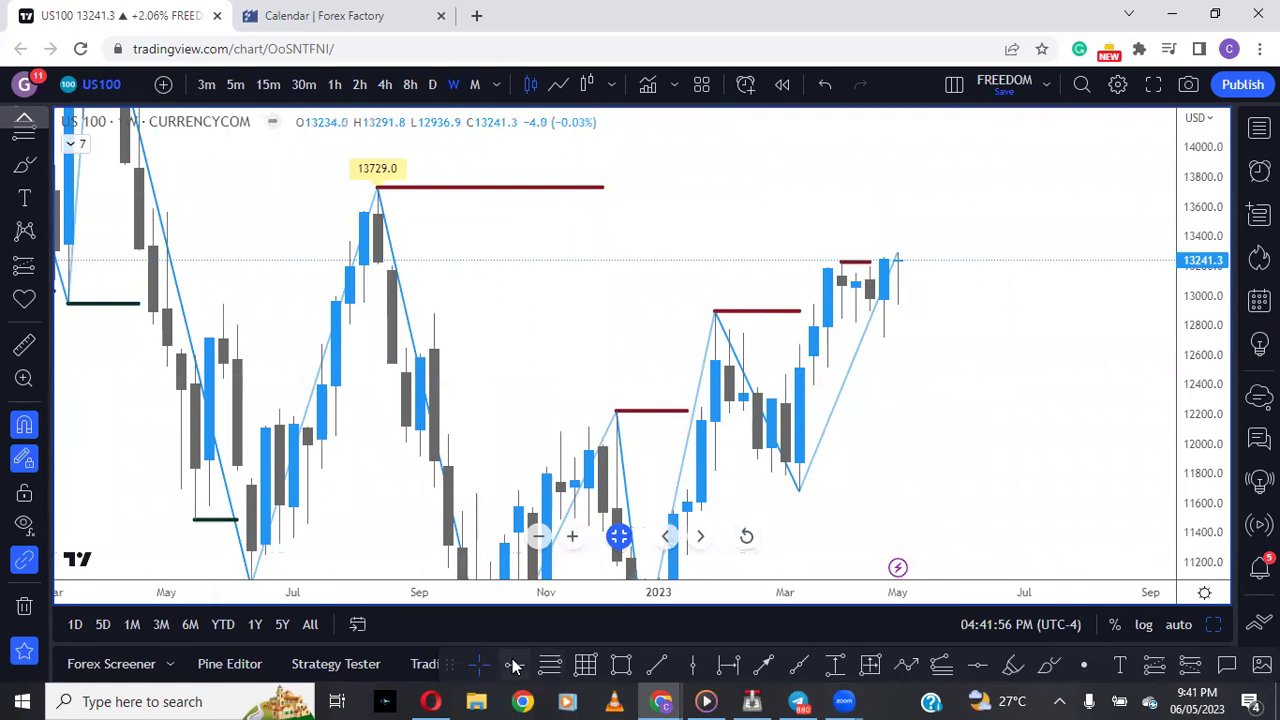
pyautogui.click(514, 664)
pyautogui.click(380, 262)
pyautogui.moveTo(380, 262)
pyautogui.mouseDown()
pyautogui.moveTo(378, 285)
pyautogui.moveTo(392, 271)
pyautogui.mouseUp()
# Step: Hide all indicators on the weekly US100 chart, leaving the candles and the drawn rays displayed
pyautogui.click(43, 521)
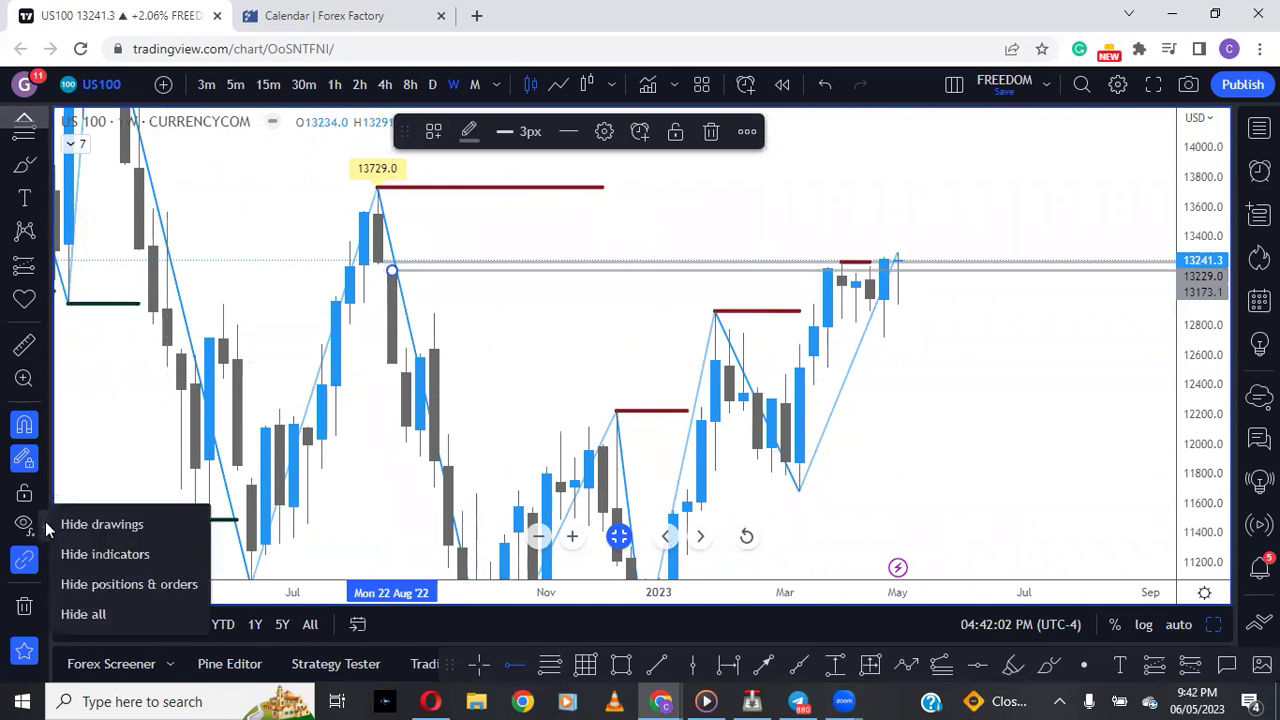
pyautogui.click(110, 554)
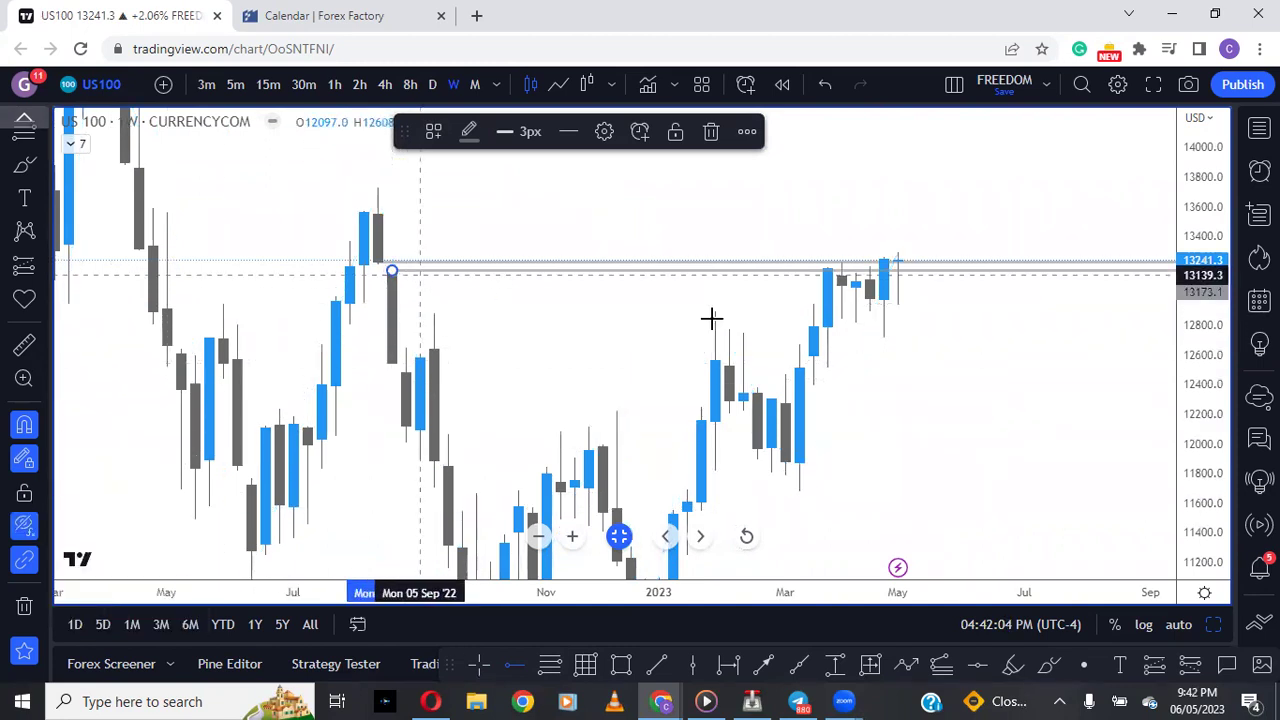
pyautogui.moveTo(1185, 430); pyautogui.dragTo(1023, 374)
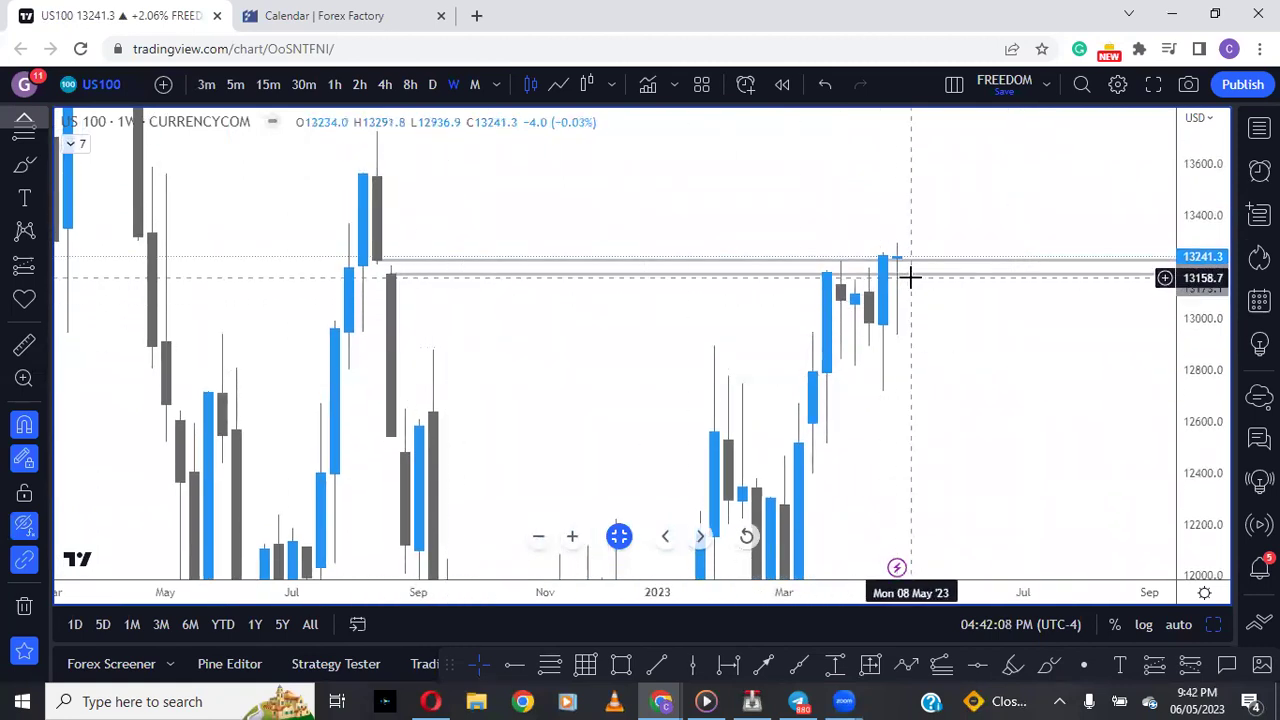
# Step: Switch US100 to the daily timeframe and examine how recent candles react around the two horizontal rays
pyautogui.click(431, 82)
pyautogui.scroll(-5, 851, 368)
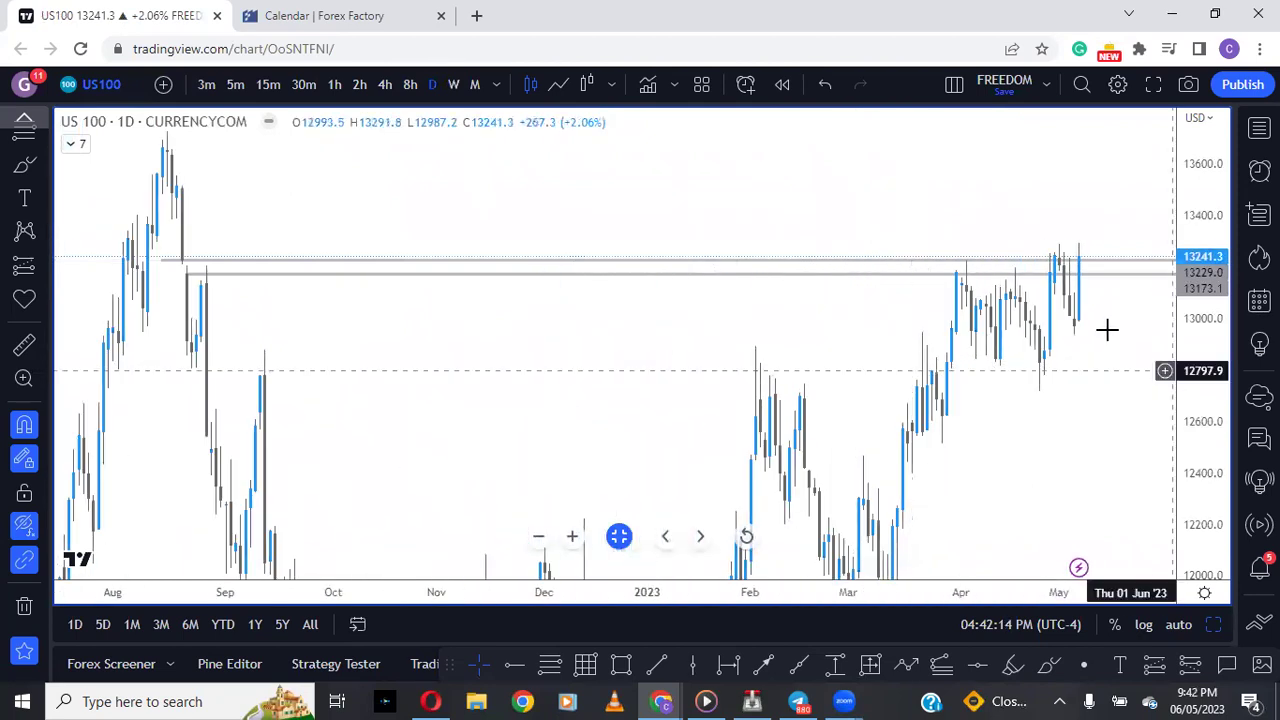
pyautogui.scroll(1, 1083, 386)
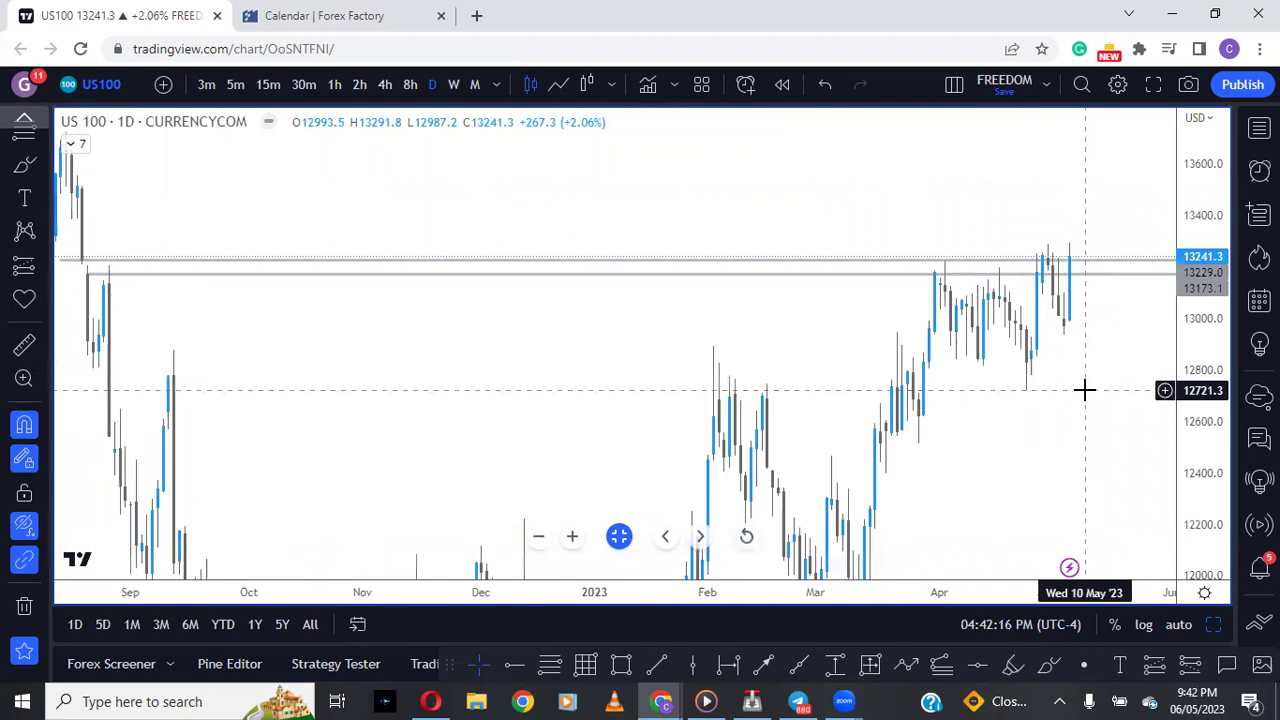
pyautogui.scroll(1, 1100, 406)
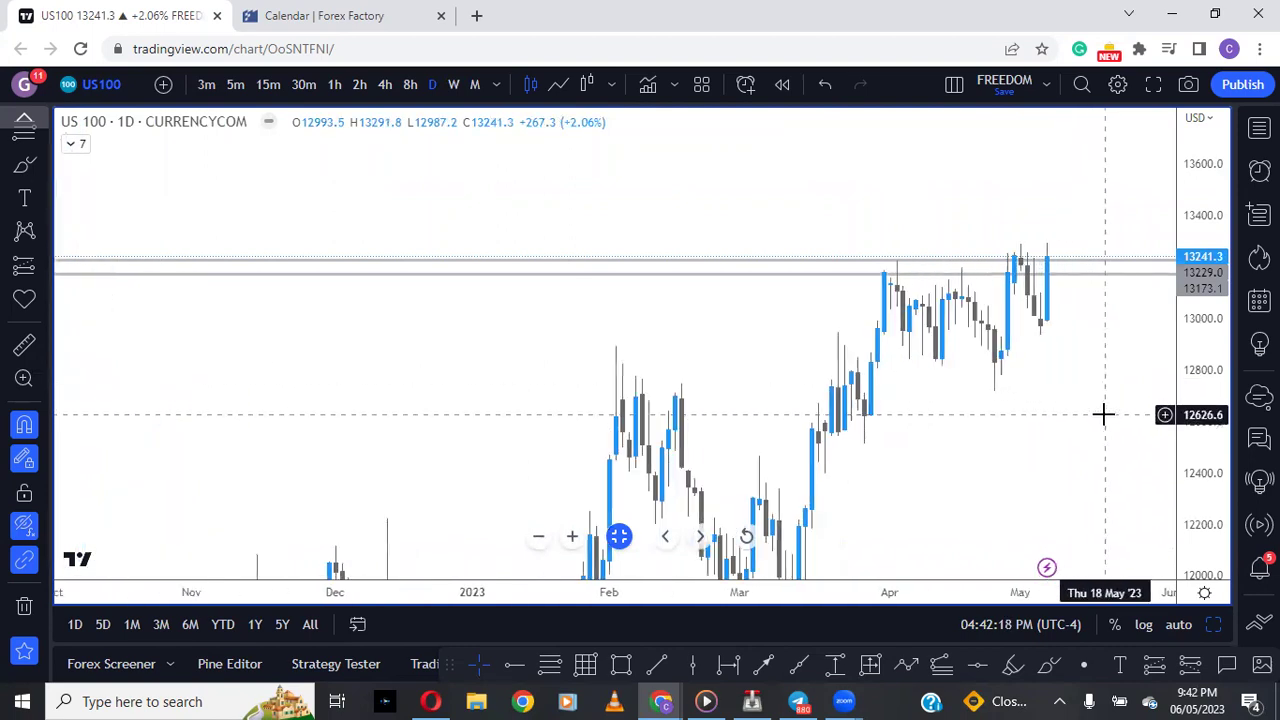
pyautogui.moveTo(1075, 386); pyautogui.dragTo(1001, 386)
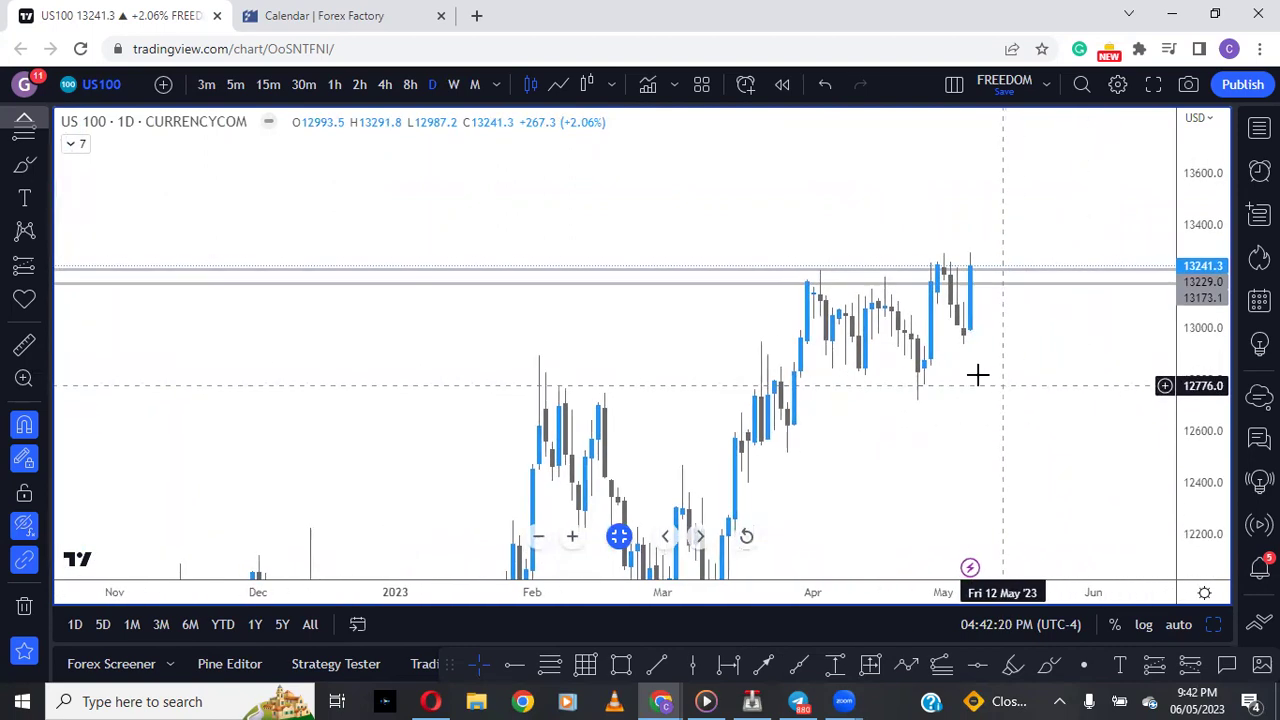
# Step: Switch the US100 chart to the 4-hour timeframe, framing April and May price action with space ahead
pyautogui.click(385, 84)
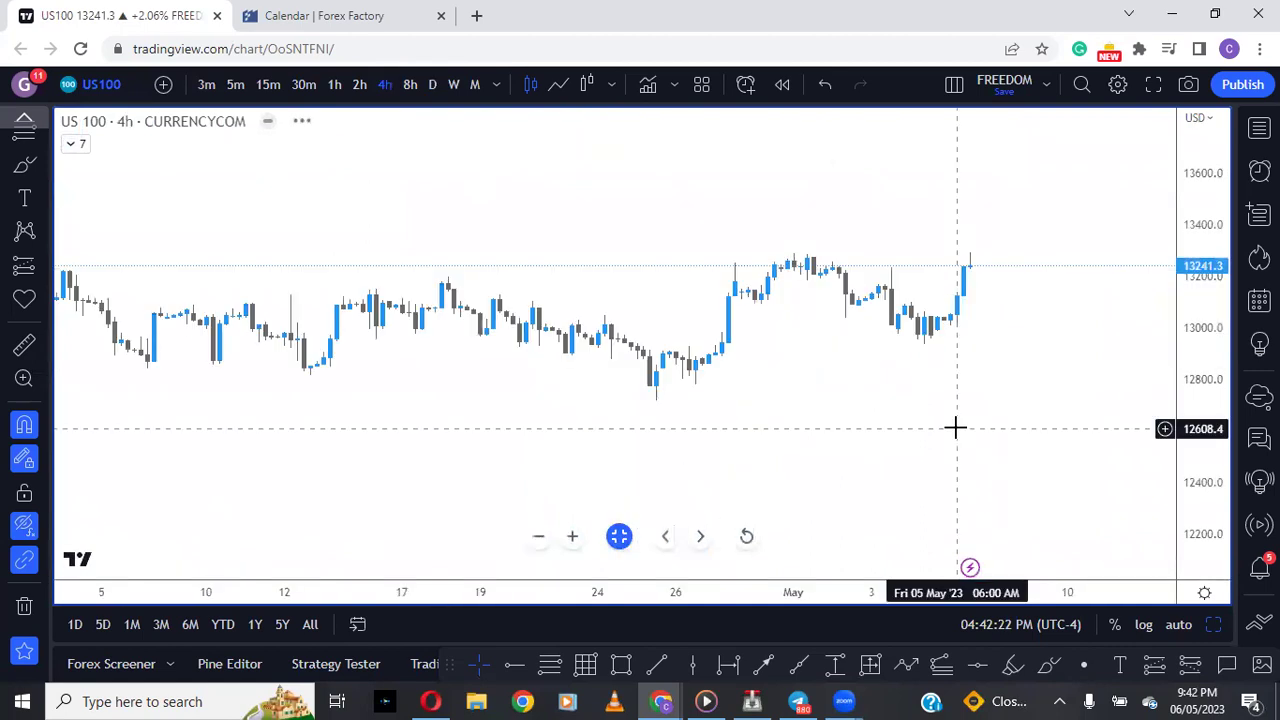
pyautogui.scroll(-2, 986, 414)
pyautogui.moveTo(1001, 380); pyautogui.dragTo(809, 440)
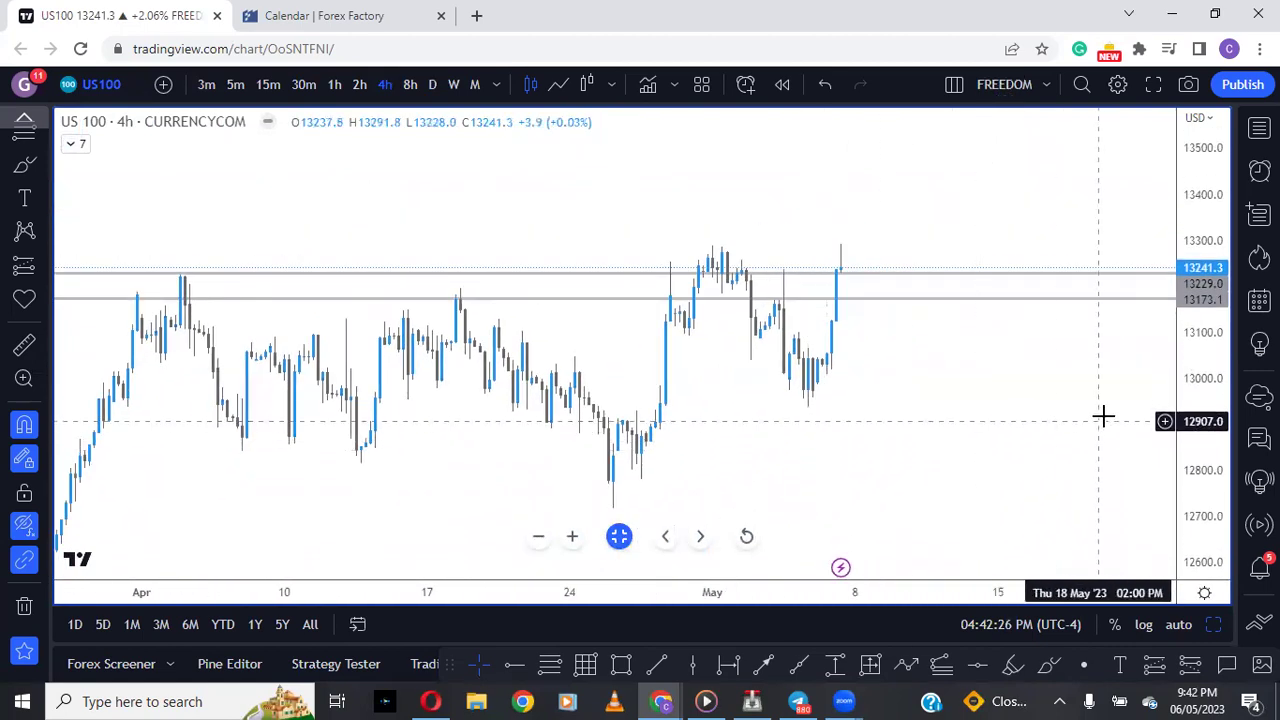
pyautogui.scroll(-2, 1103, 416)
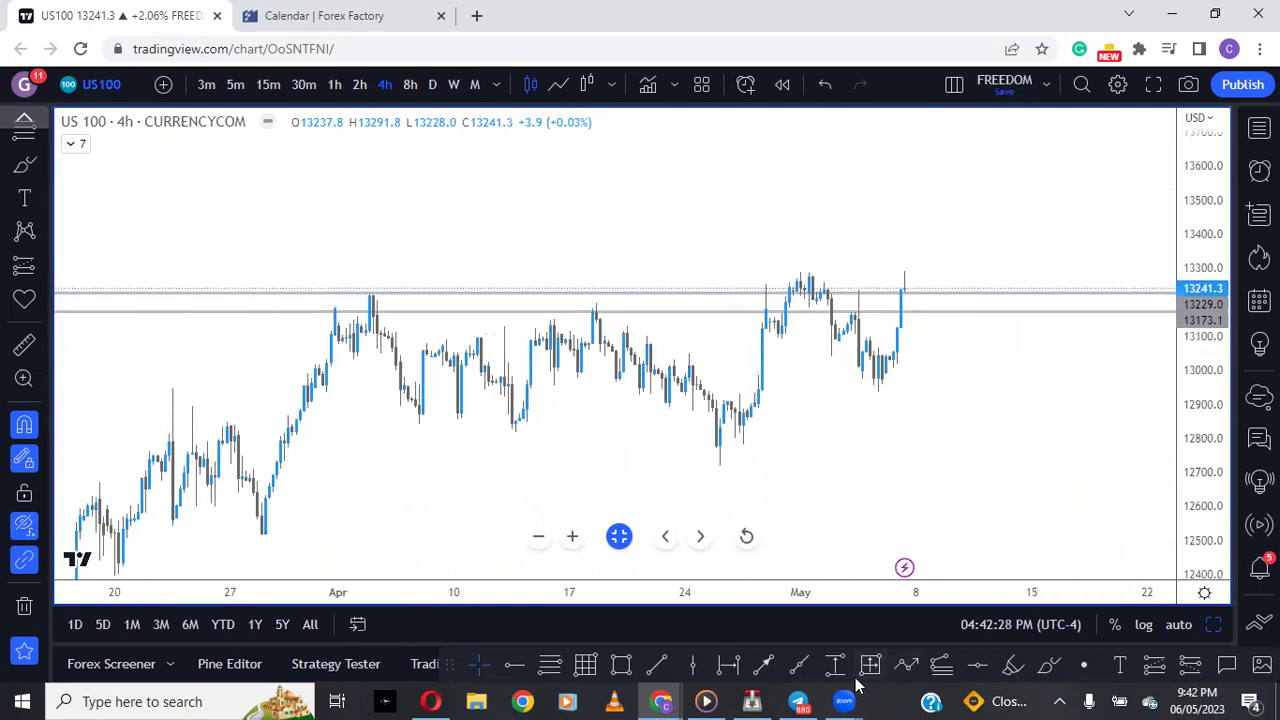
# Step: Draw a projected path from the latest candle at 13228.0 up to about 13460, down to about 13175, and up to about 13660
pyautogui.click(906, 664)
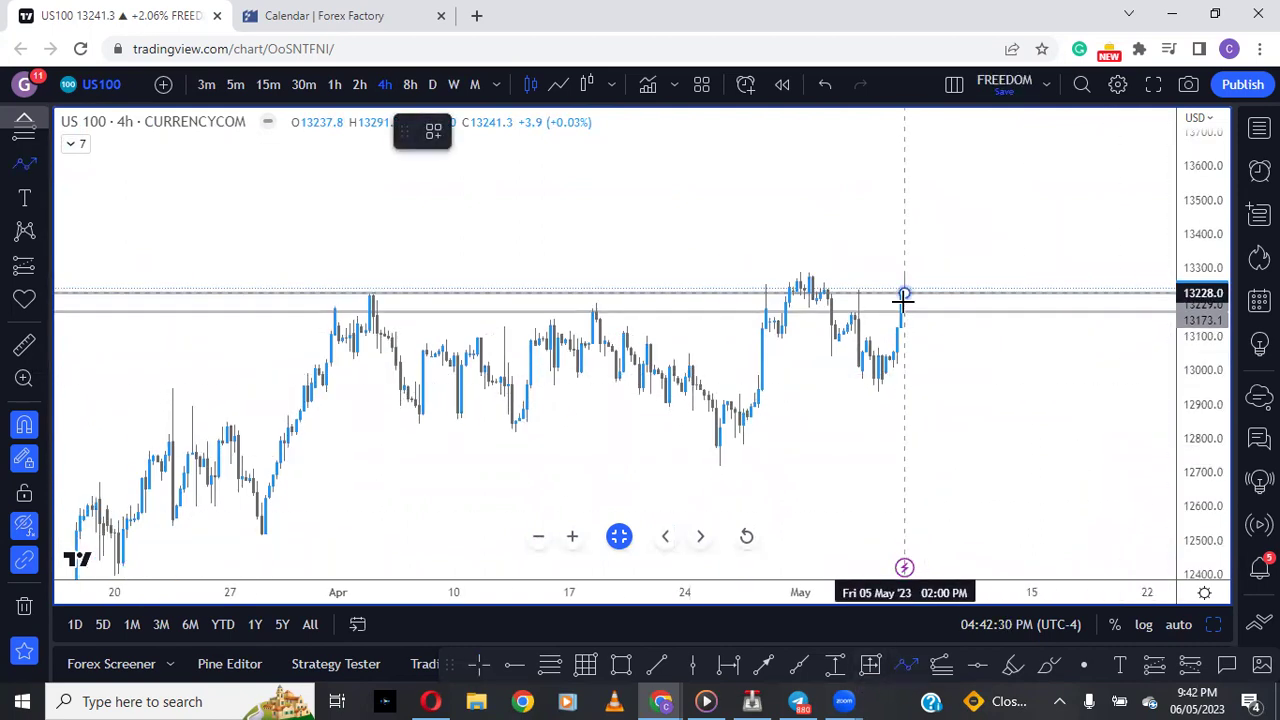
pyautogui.click(923, 215)
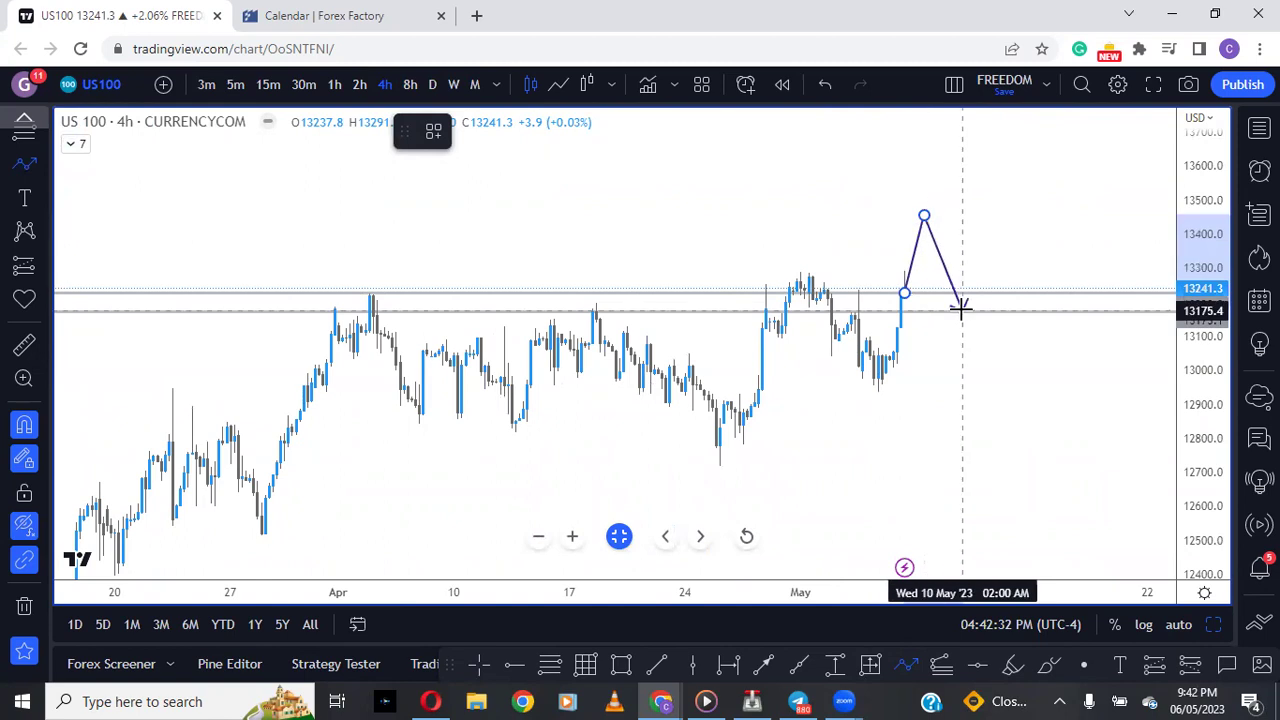
pyautogui.click(961, 310)
pyautogui.doubleClick(1020, 146)
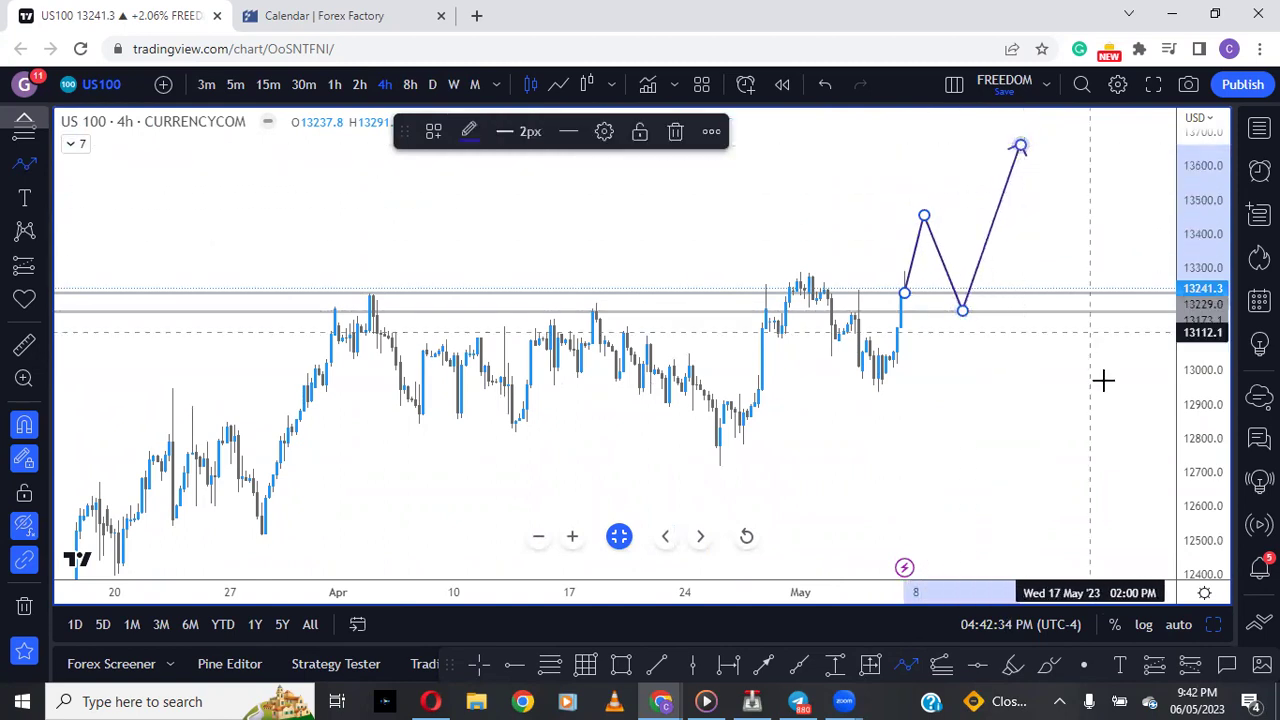
pyautogui.click(994, 383)
pyautogui.scroll(-3, 971, 449)
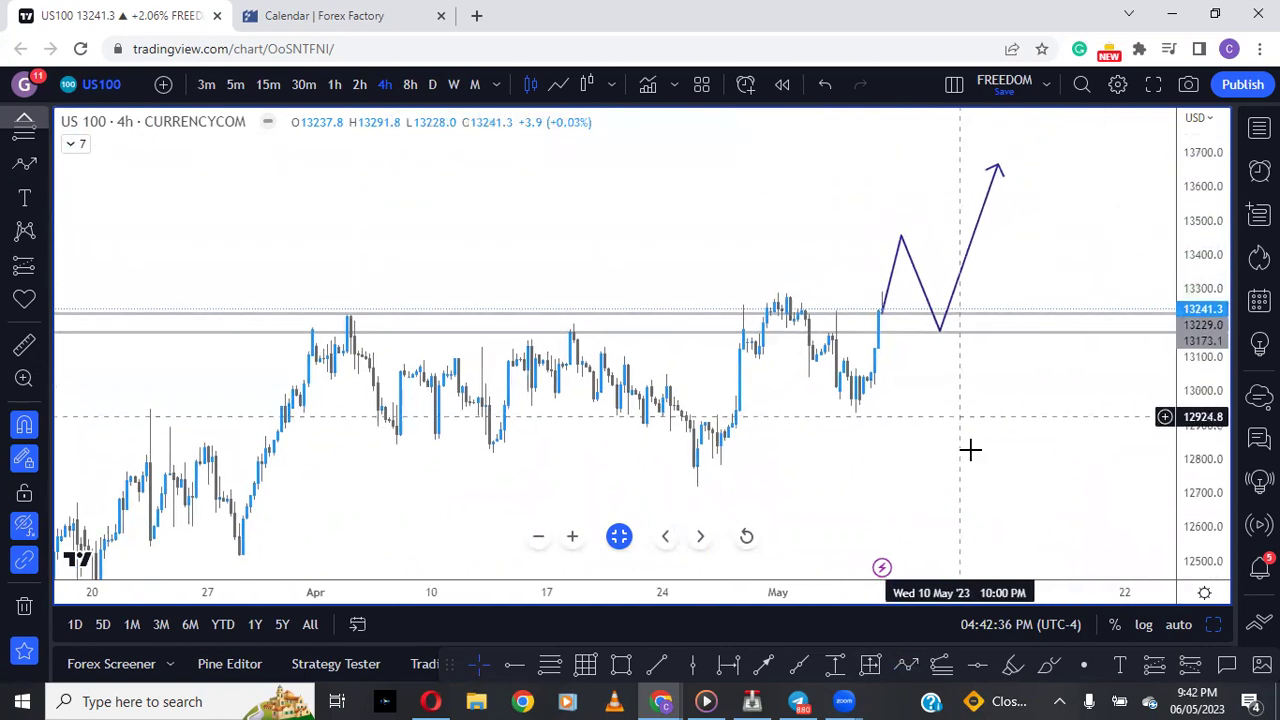
pyautogui.scroll(3, 1000, 482)
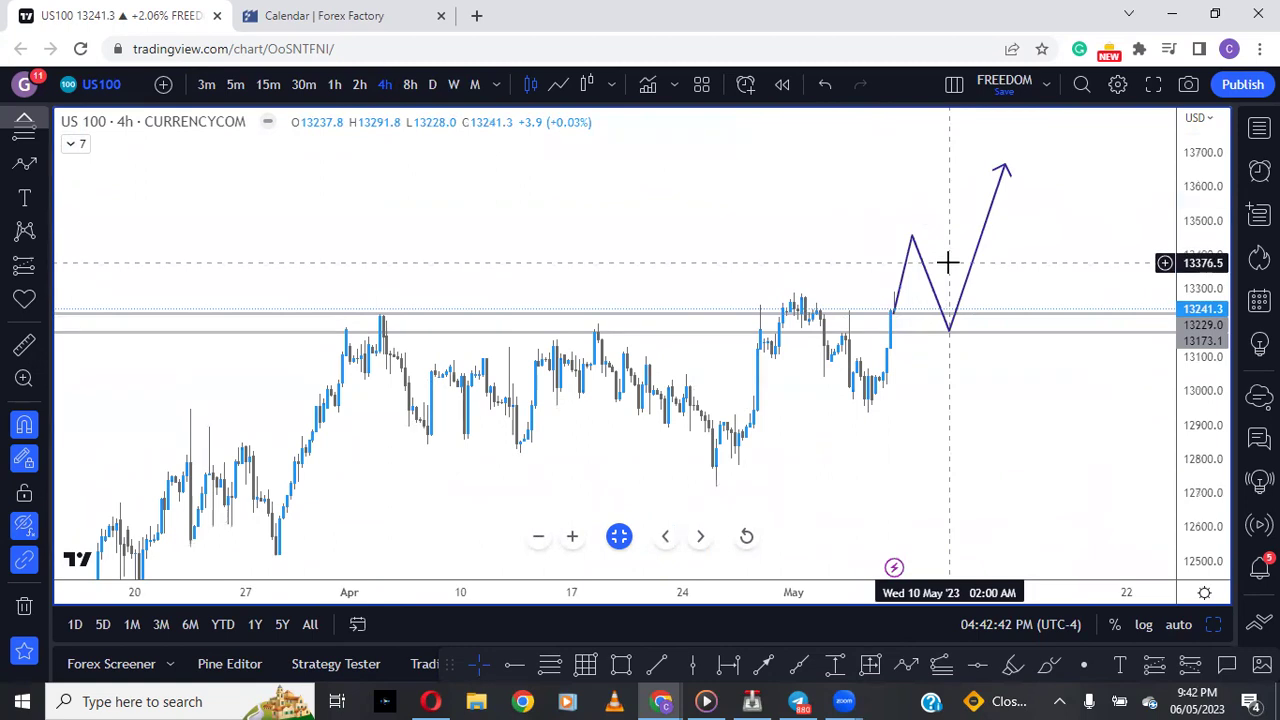
pyautogui.hscroll(-3, 886, 449)
pyautogui.hscroll(2, 886, 449)
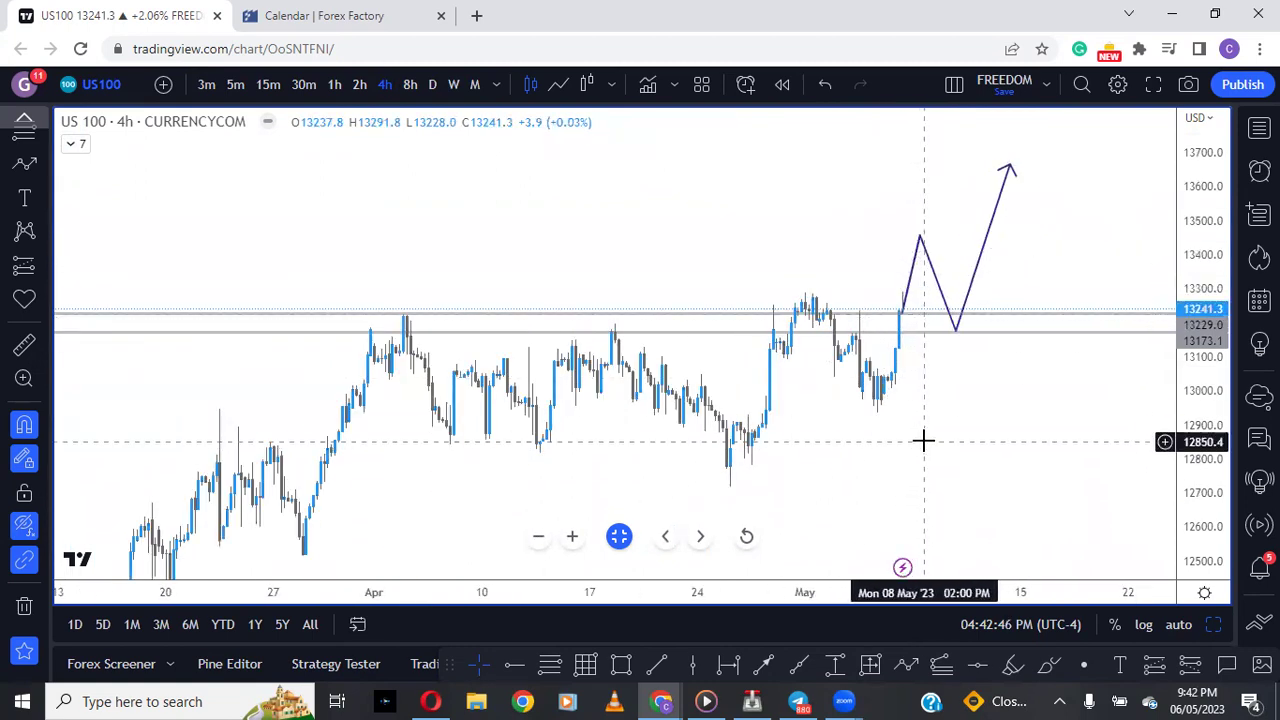
pyautogui.moveTo(923, 440); pyautogui.dragTo(908, 350)
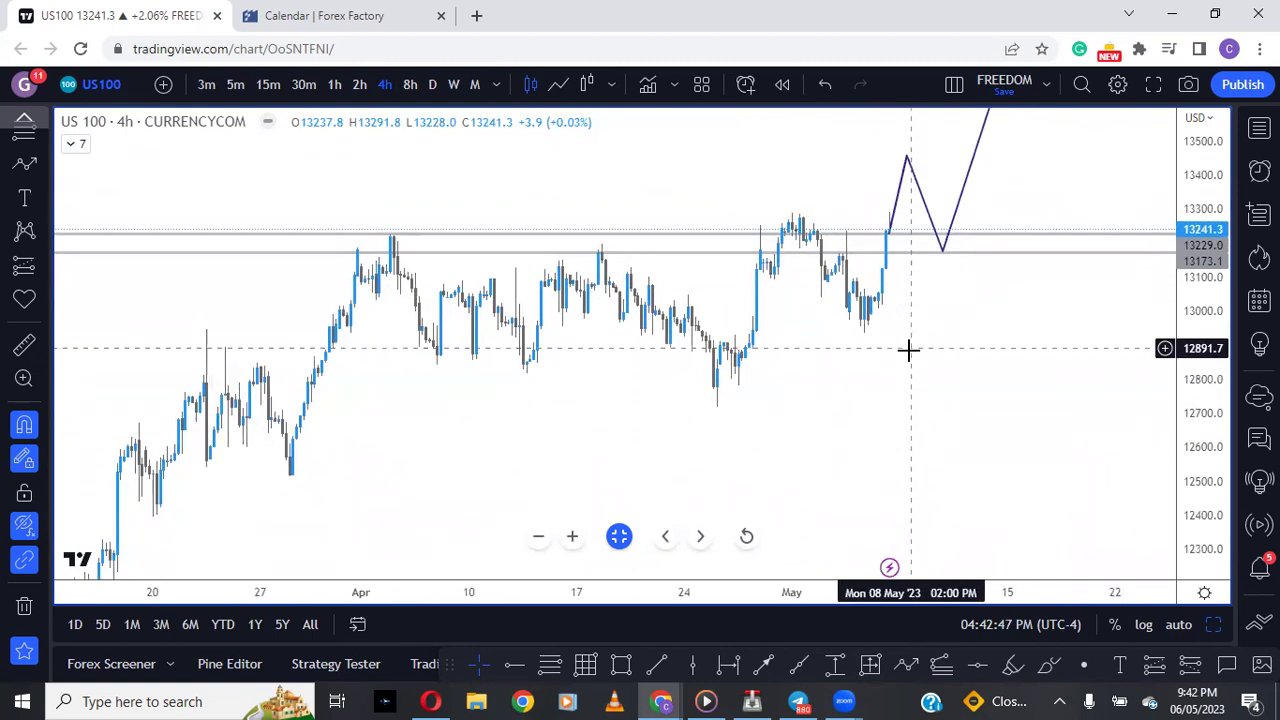
# Step: Show the indicators on the 4-hour US100 chart and delete the upward projected path
pyautogui.click(24, 525)
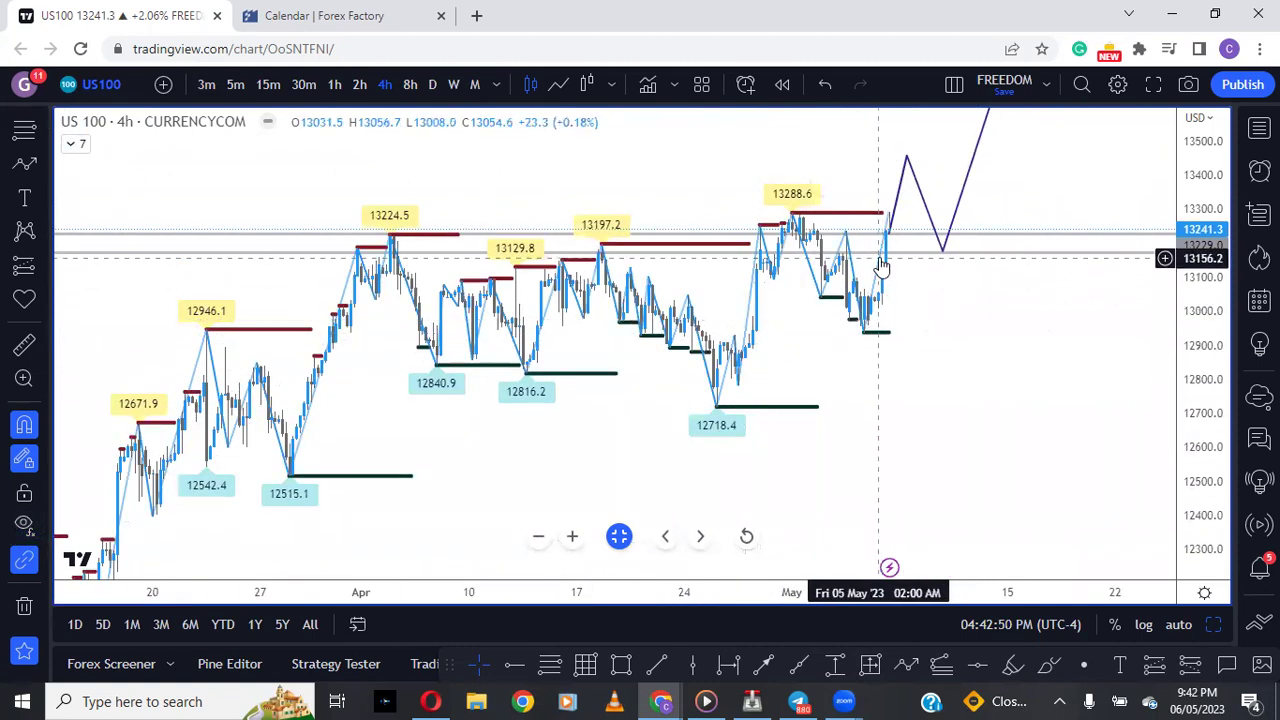
pyautogui.click(936, 247)
pyautogui.moveTo(907, 157)
pyautogui.mouseDown()
pyautogui.moveTo(916, 362)
pyautogui.moveTo(896, 440)
pyautogui.mouseUp()
pyautogui.moveTo(943, 251)
pyautogui.mouseDown()
pyautogui.moveTo(989, 397)
pyautogui.moveTo(957, 345)
pyautogui.mouseUp()
pyautogui.scroll(2, 1011, 214)
pyautogui.hscroll(2, 1011, 214)
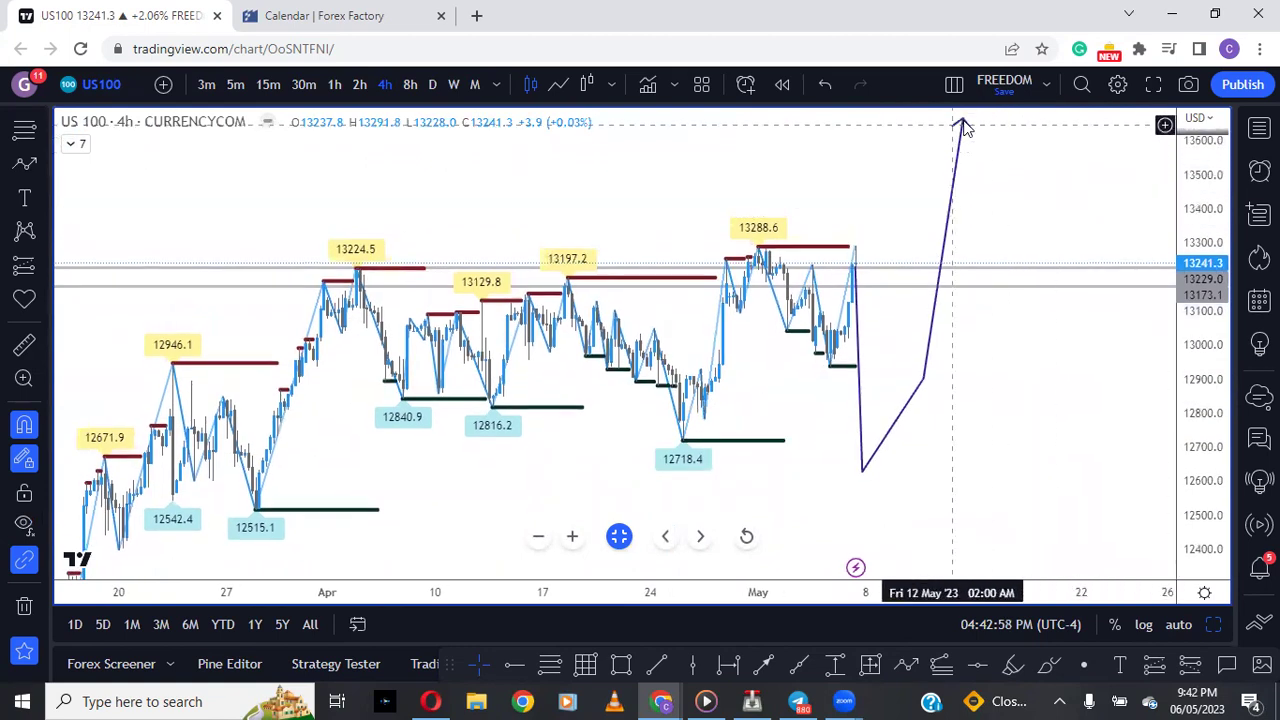
pyautogui.click(675, 133)
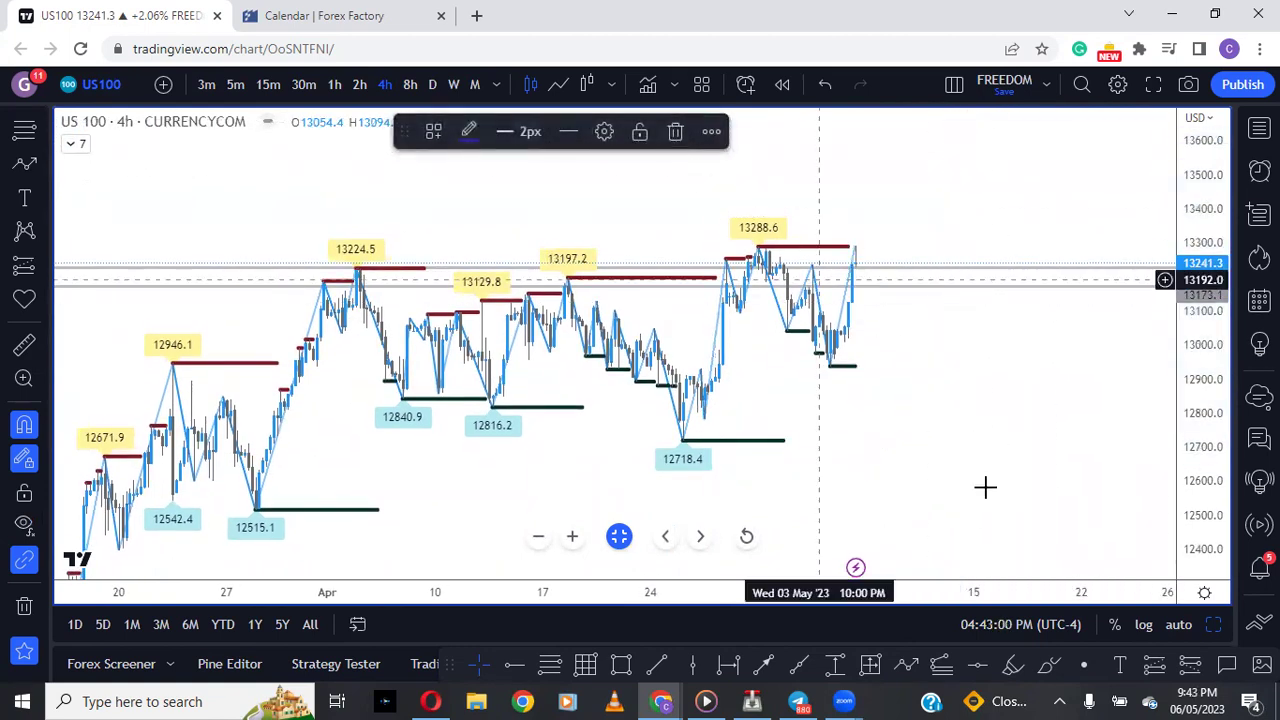
# Step: Draw a projected path on US100 from about 13250 down to about 12560, up to about 13040, and down to about 12374
pyautogui.click(906, 665)
pyautogui.click(866, 259)
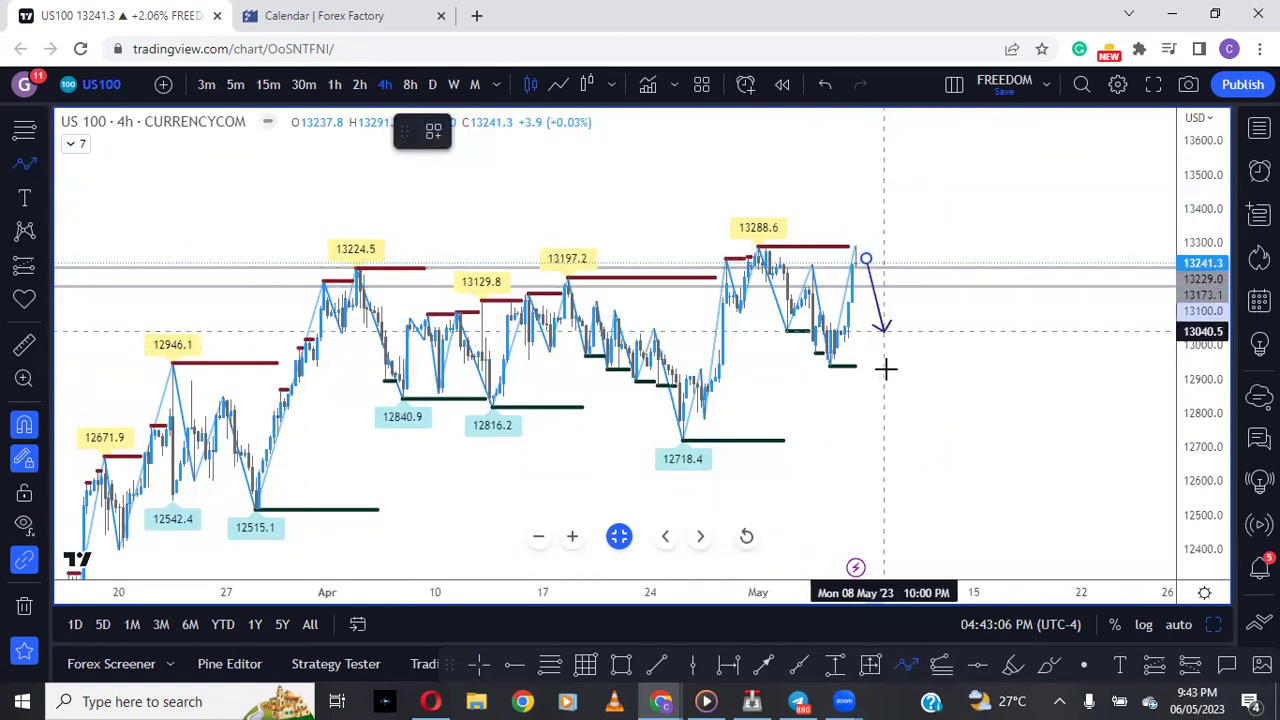
pyautogui.click(898, 496)
pyautogui.click(952, 330)
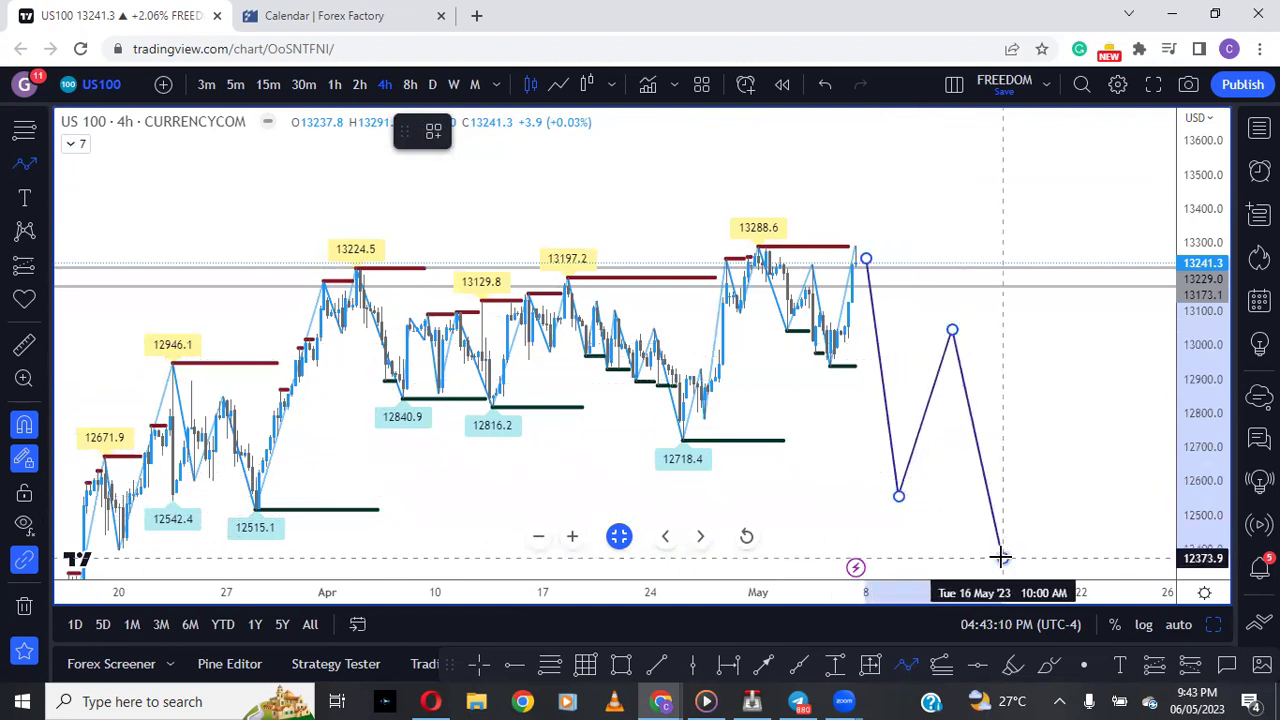
pyautogui.doubleClick(1001, 557)
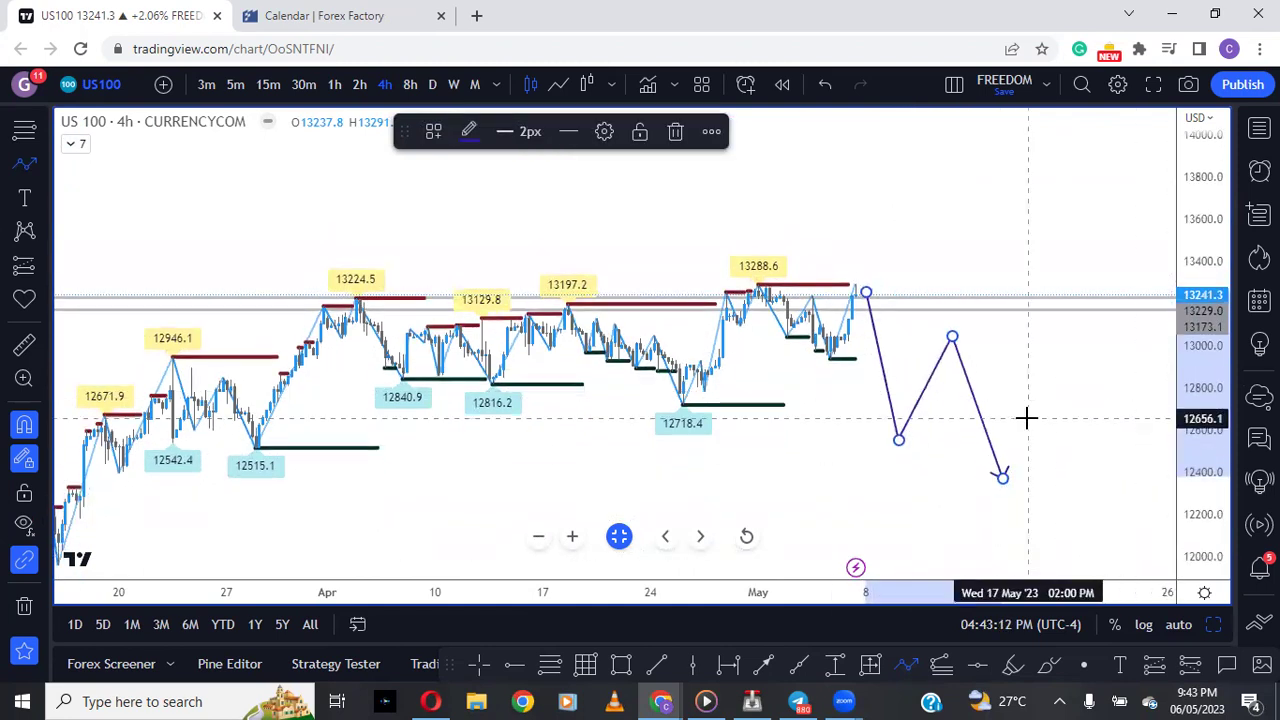
pyautogui.click(1027, 418)
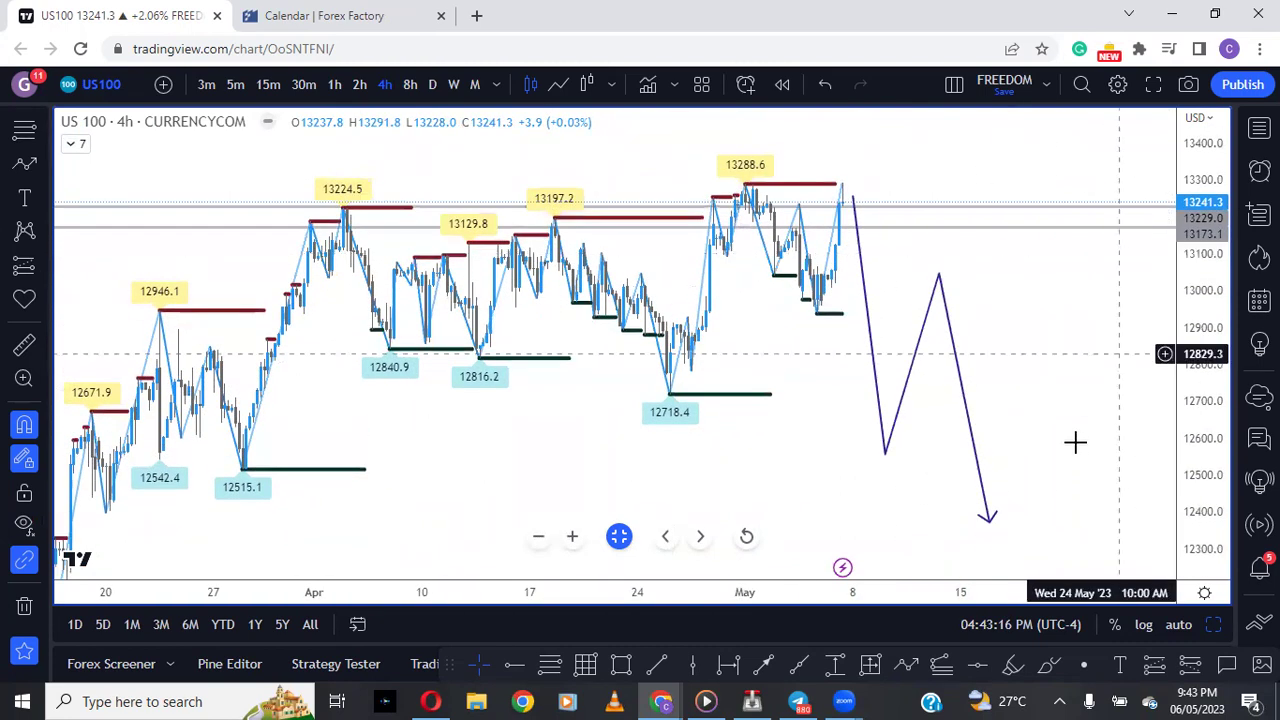
# Step: Hide all indicators on the 4-hour US100 chart, keeping the candles and drawings displayed
pyautogui.scroll(-1, 1075, 441)
pyautogui.scroll(2, 1075, 430)
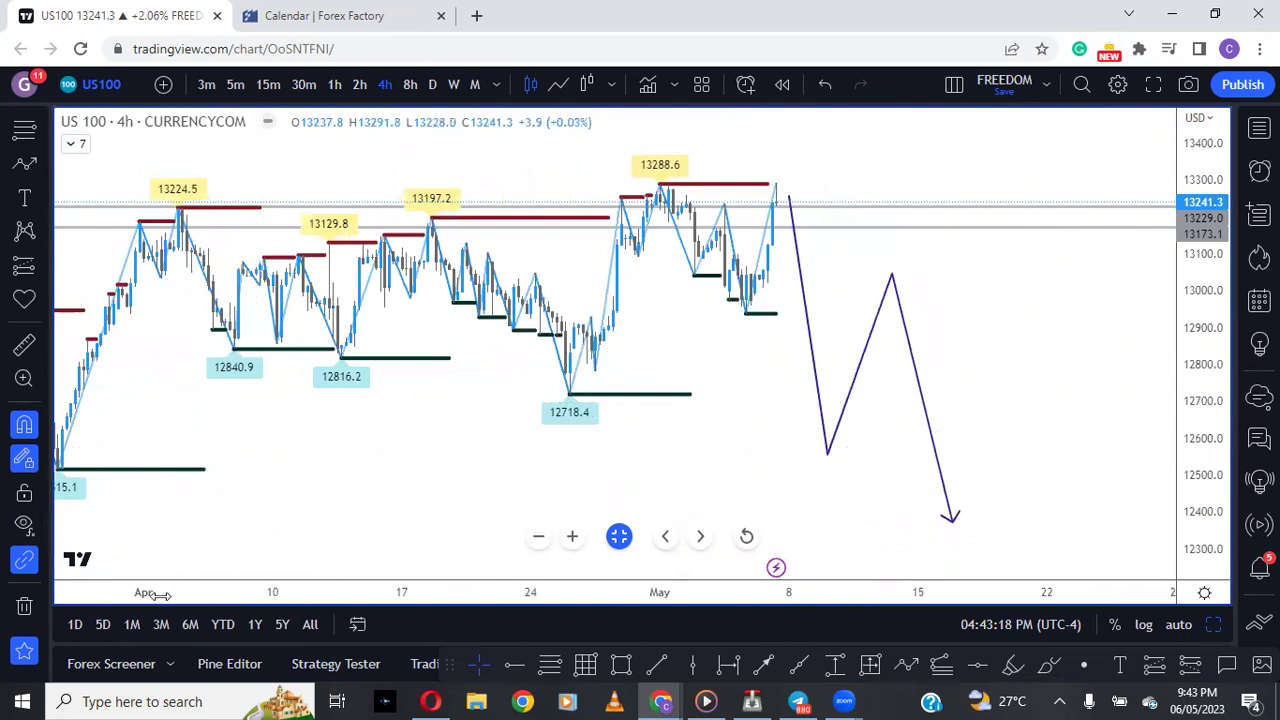
pyautogui.click(24, 525)
pyautogui.scroll(-3, 680, 466)
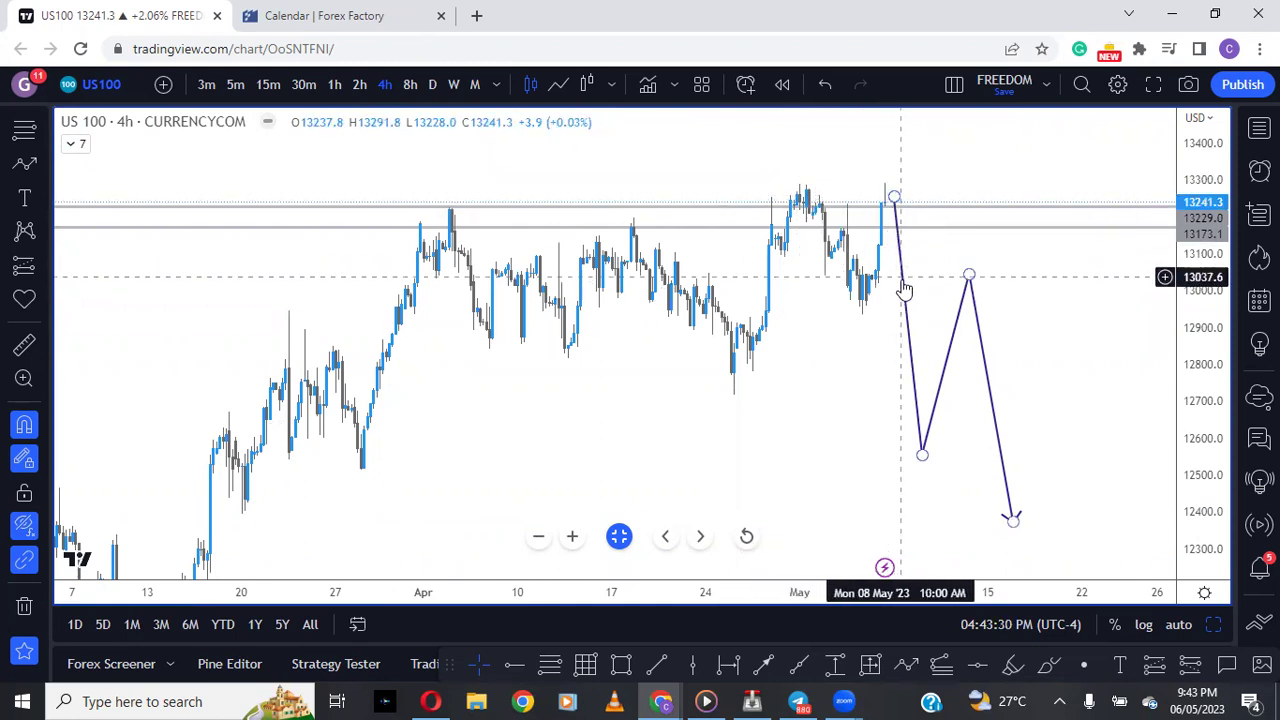
# Step: Try moving the downward path's first low up towards the early-May candles, and delete the path
pyautogui.moveTo(922, 458); pyautogui.dragTo(863, 312)
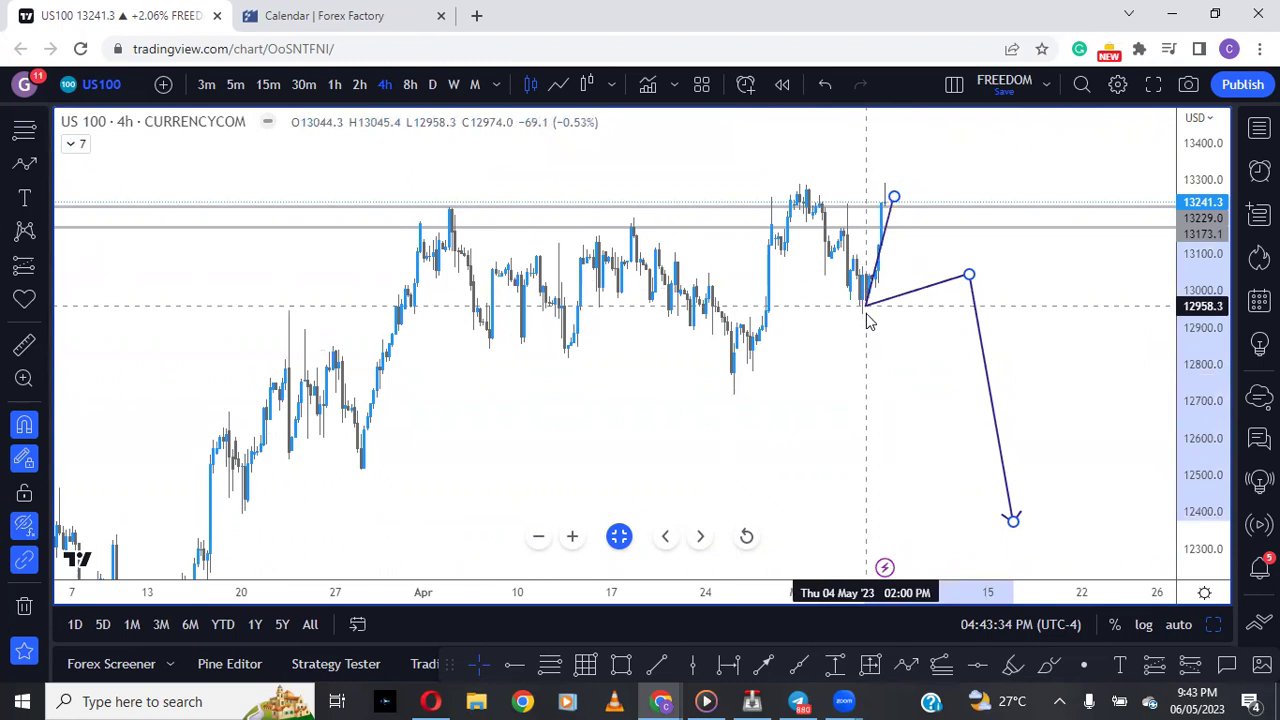
pyautogui.moveTo(880, 330); pyautogui.dragTo(880, 330)
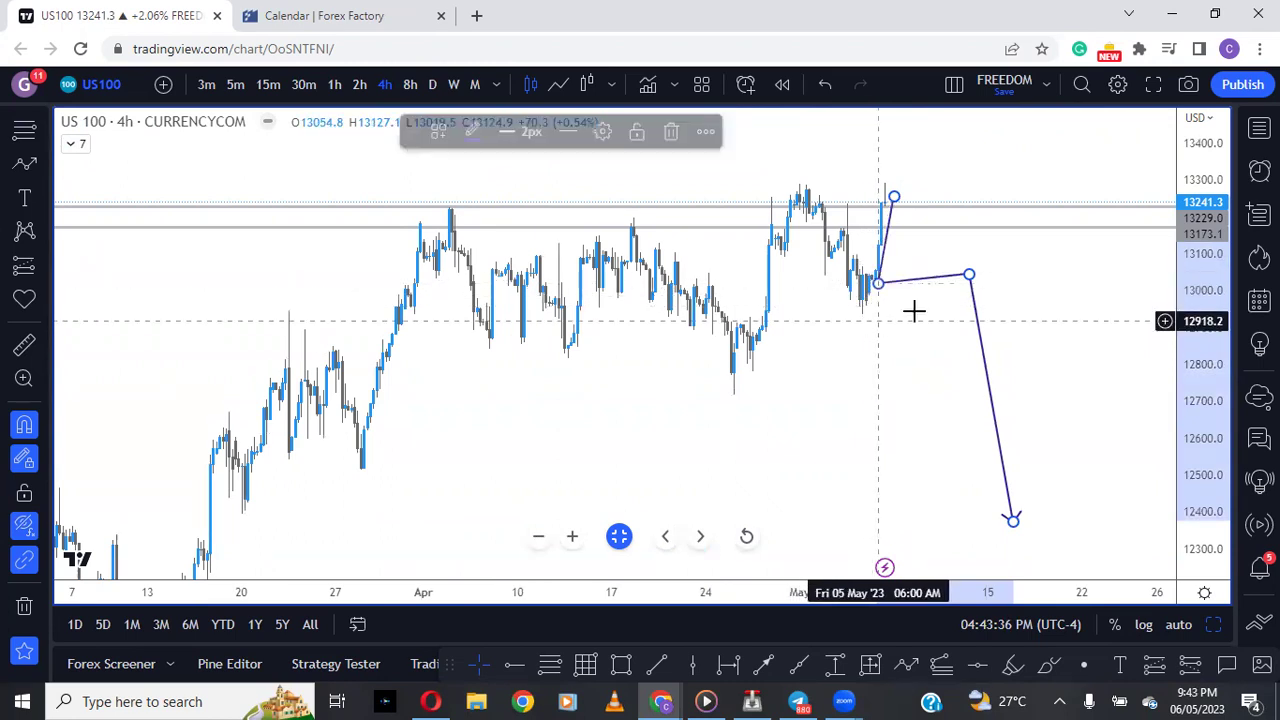
pyautogui.press('Delete')
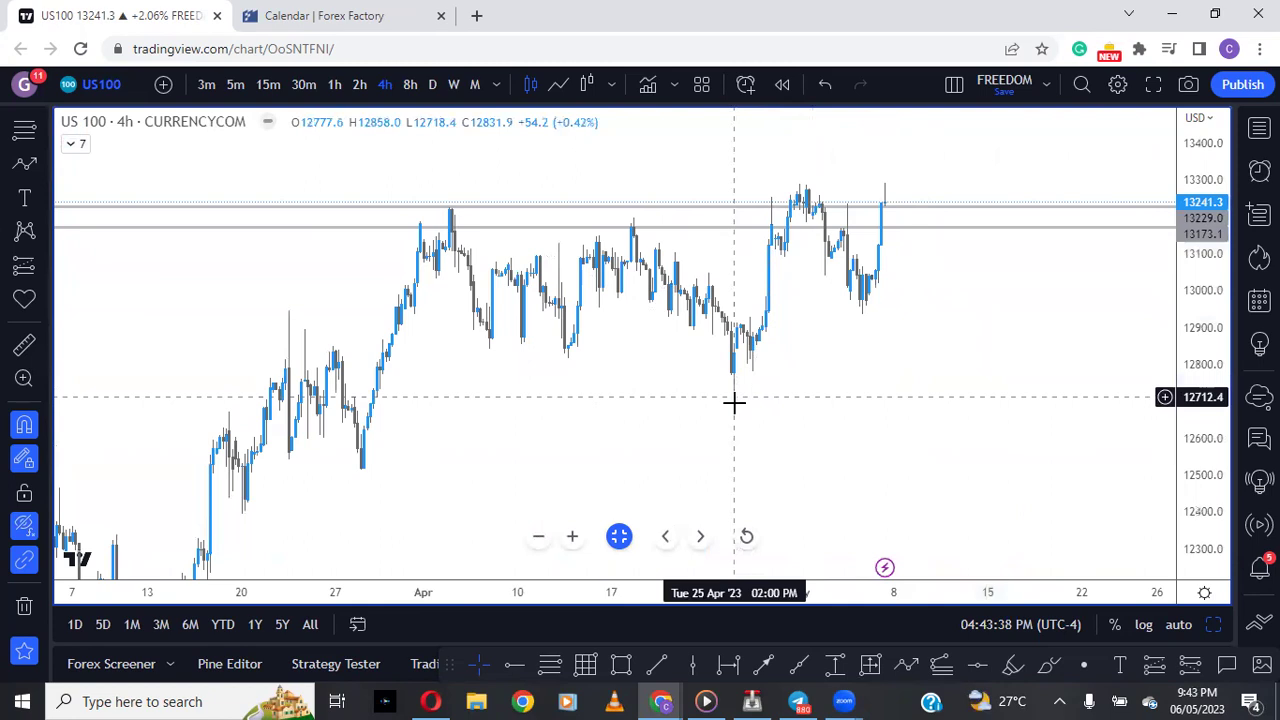
# Step: Mark the late-April low at 12718.4 and the early-May high at 13288.6 on US100 with horizontal rays
pyautogui.click(510, 665)
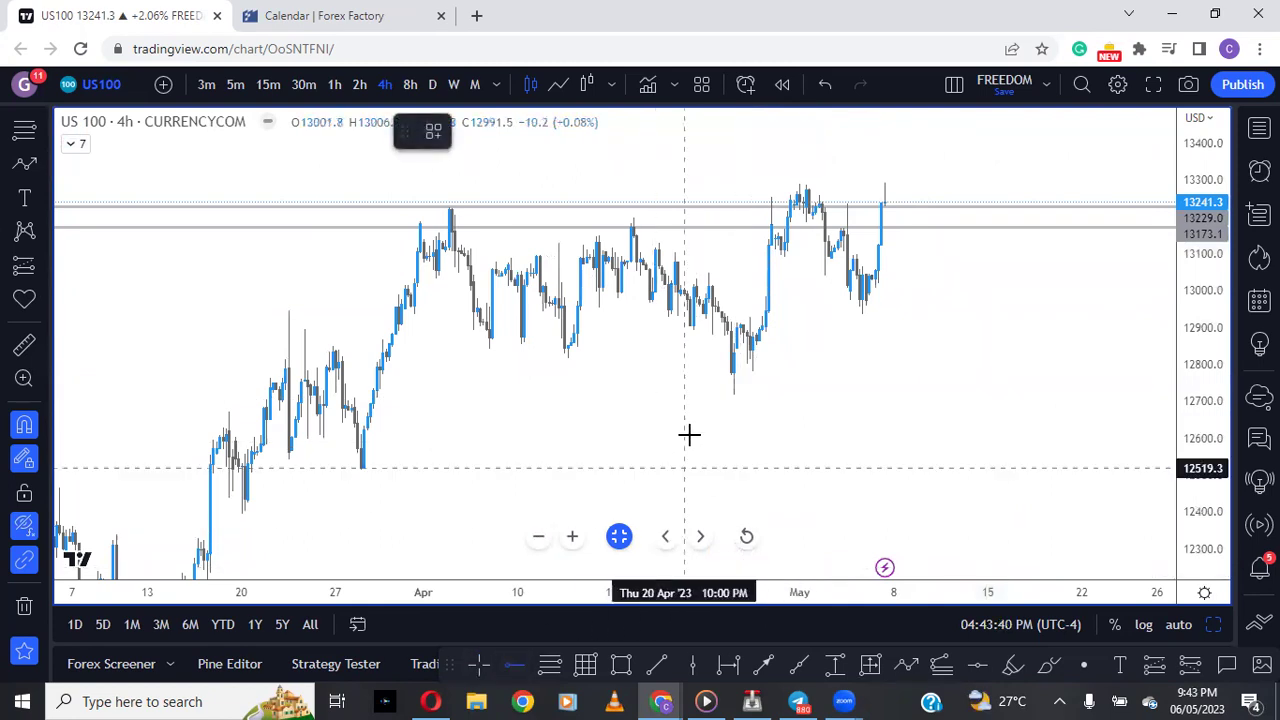
pyautogui.click(734, 395)
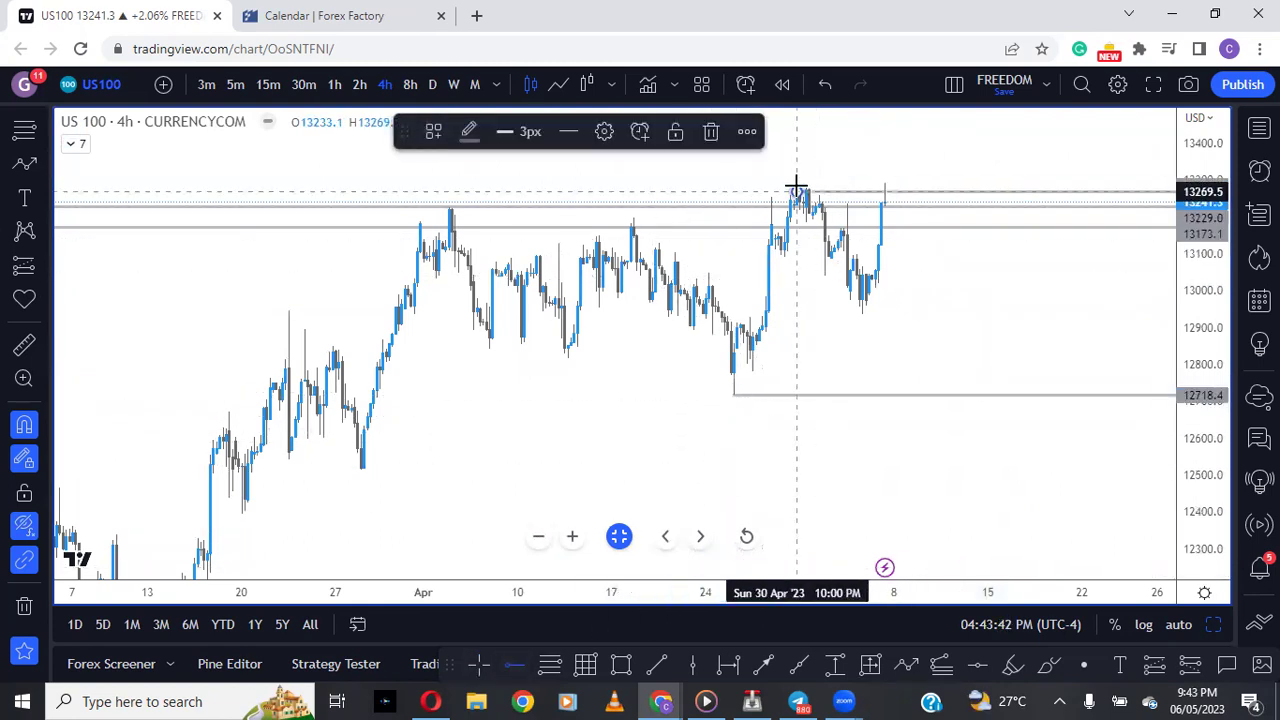
pyautogui.press('Escape')
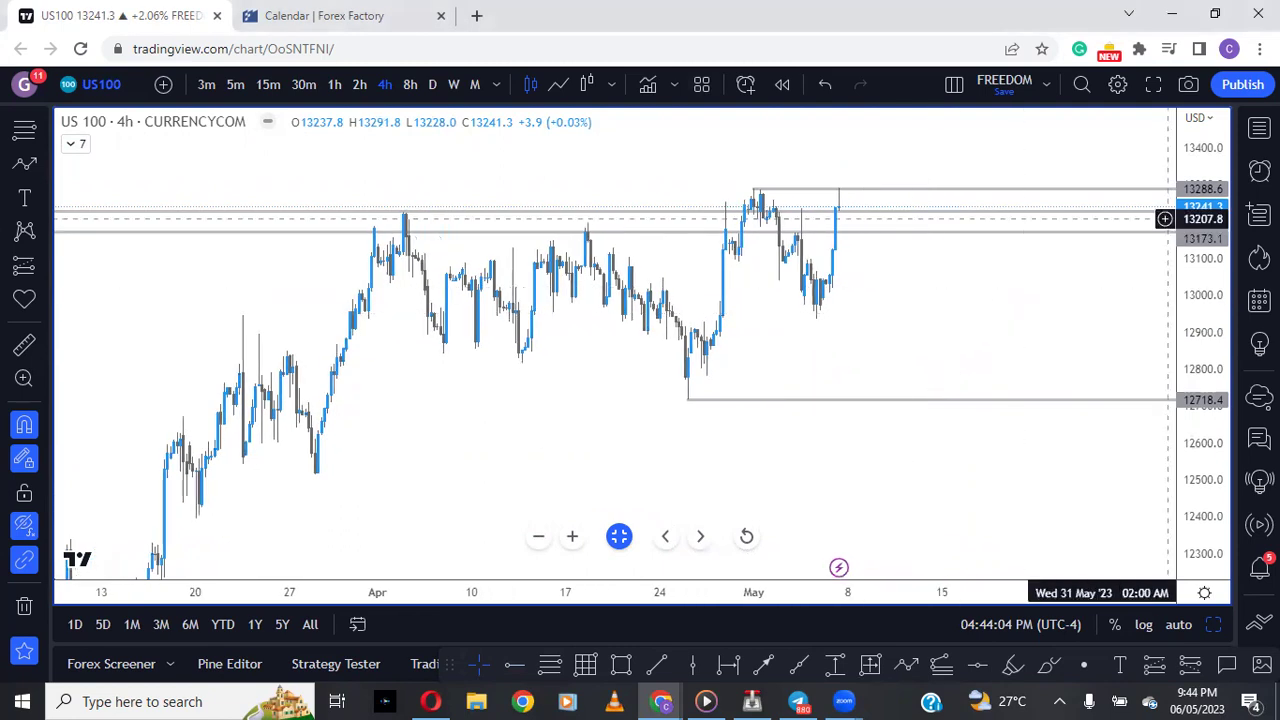
# Step: Switch the chart to DXY from the watchlist and show its indicators at full chart width
pyautogui.click(1259, 128)
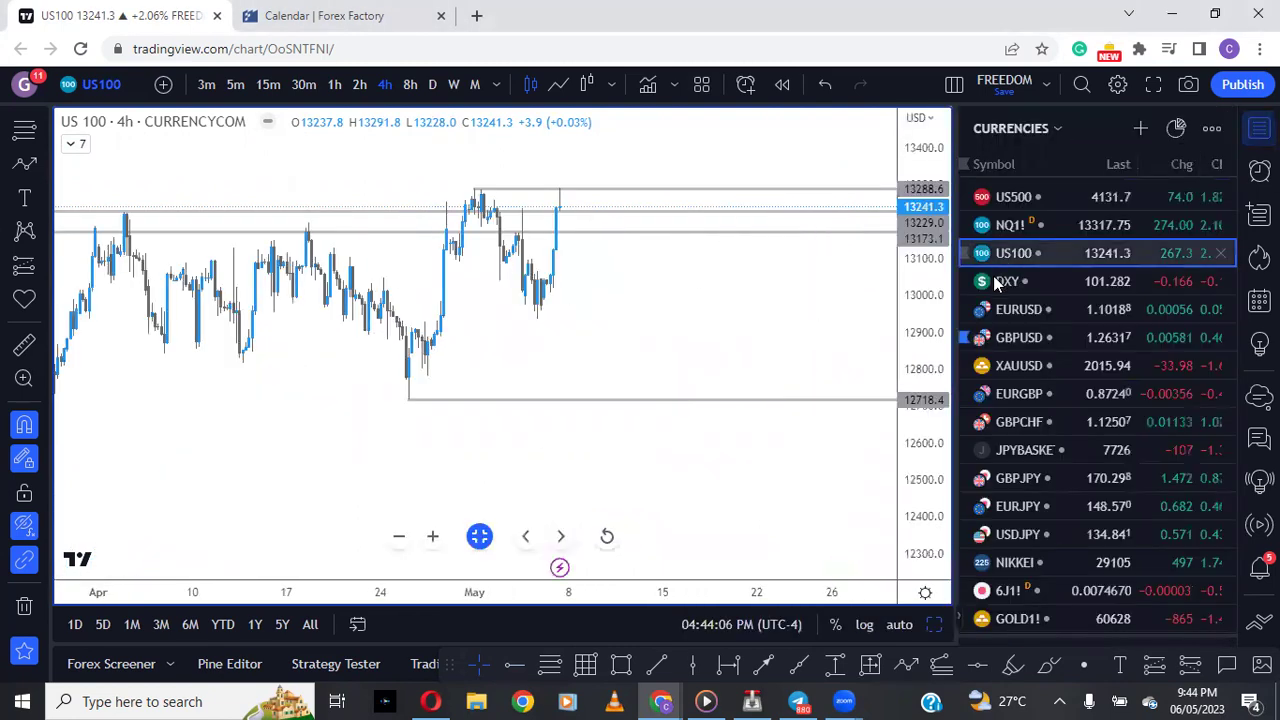
pyautogui.click(1010, 281)
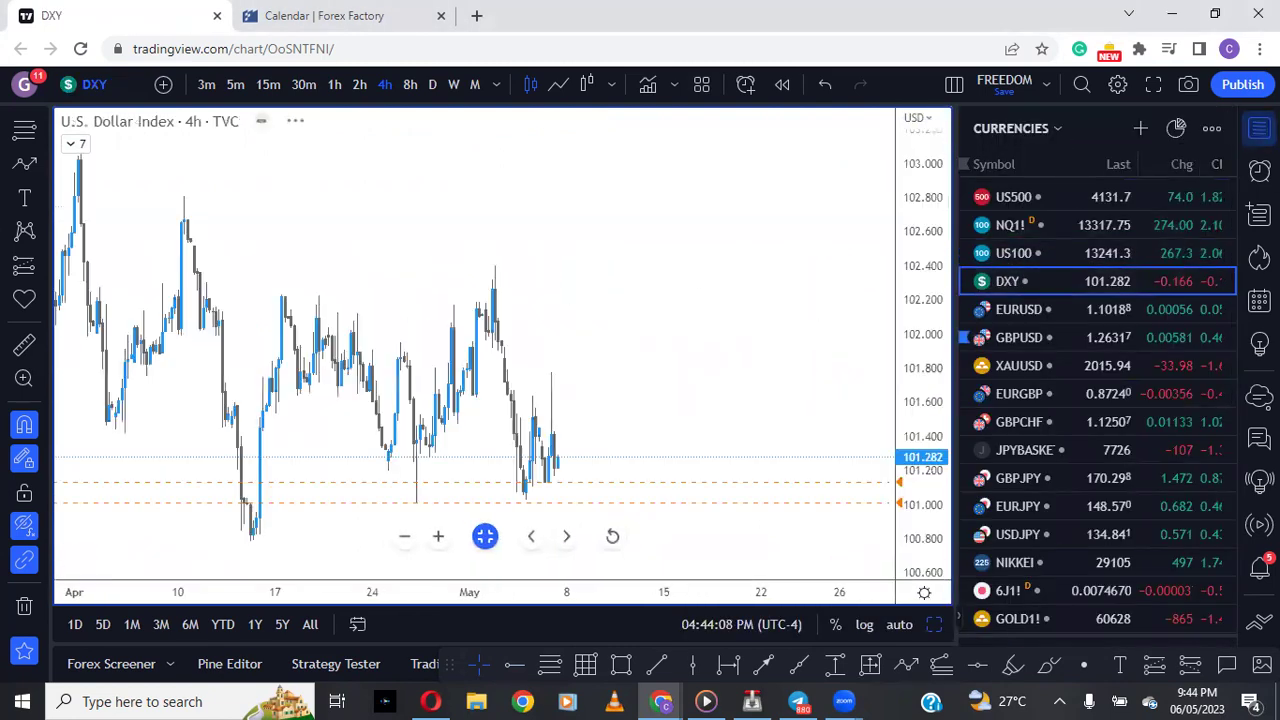
pyautogui.hotkey('alt', 'w')
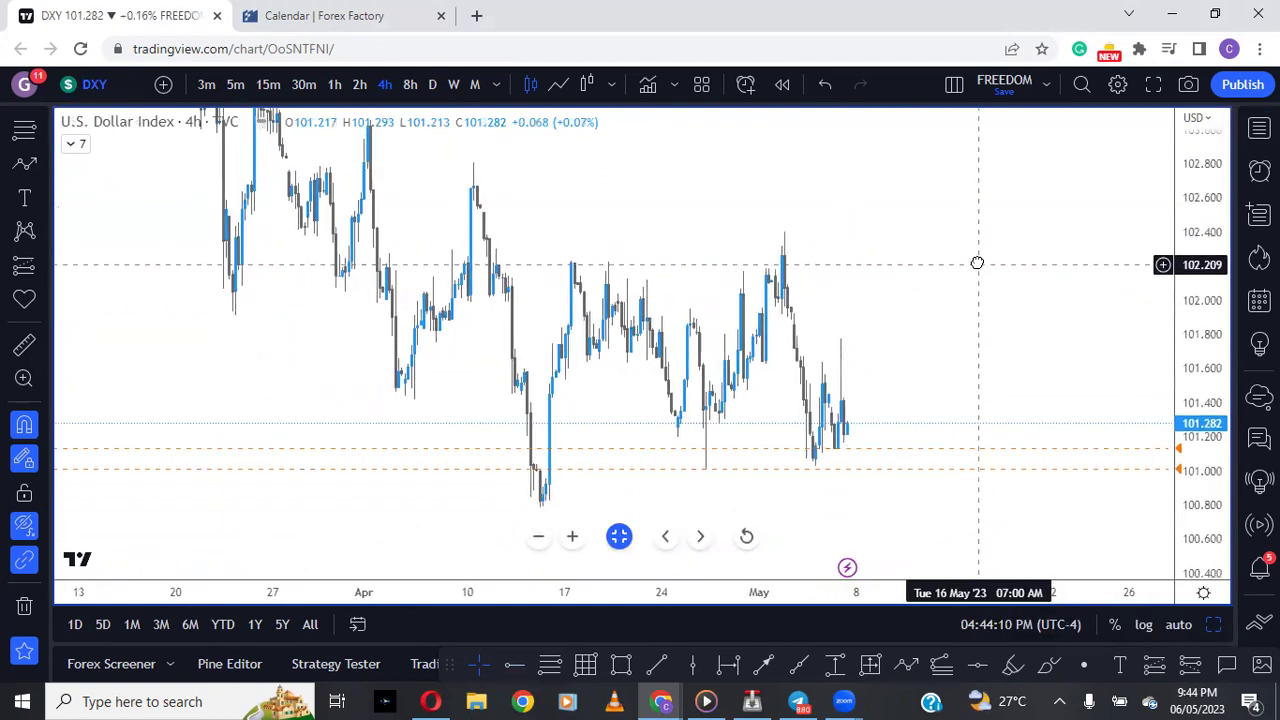
pyautogui.click(24, 526)
pyautogui.moveTo(917, 357); pyautogui.dragTo(1030, 360)
pyautogui.scroll(2, 1040, 380)
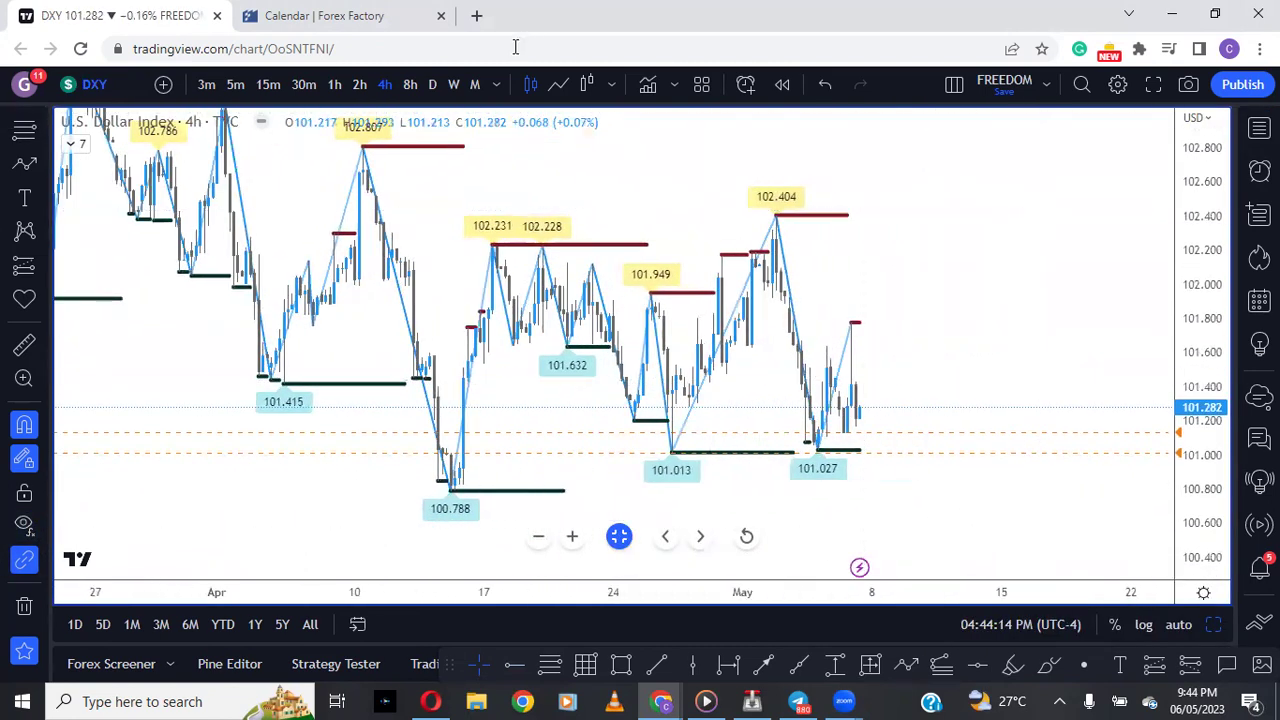
# Step: Switch DXY to the daily timeframe, hide the candles, and examine the swing structure since December
pyautogui.click(431, 85)
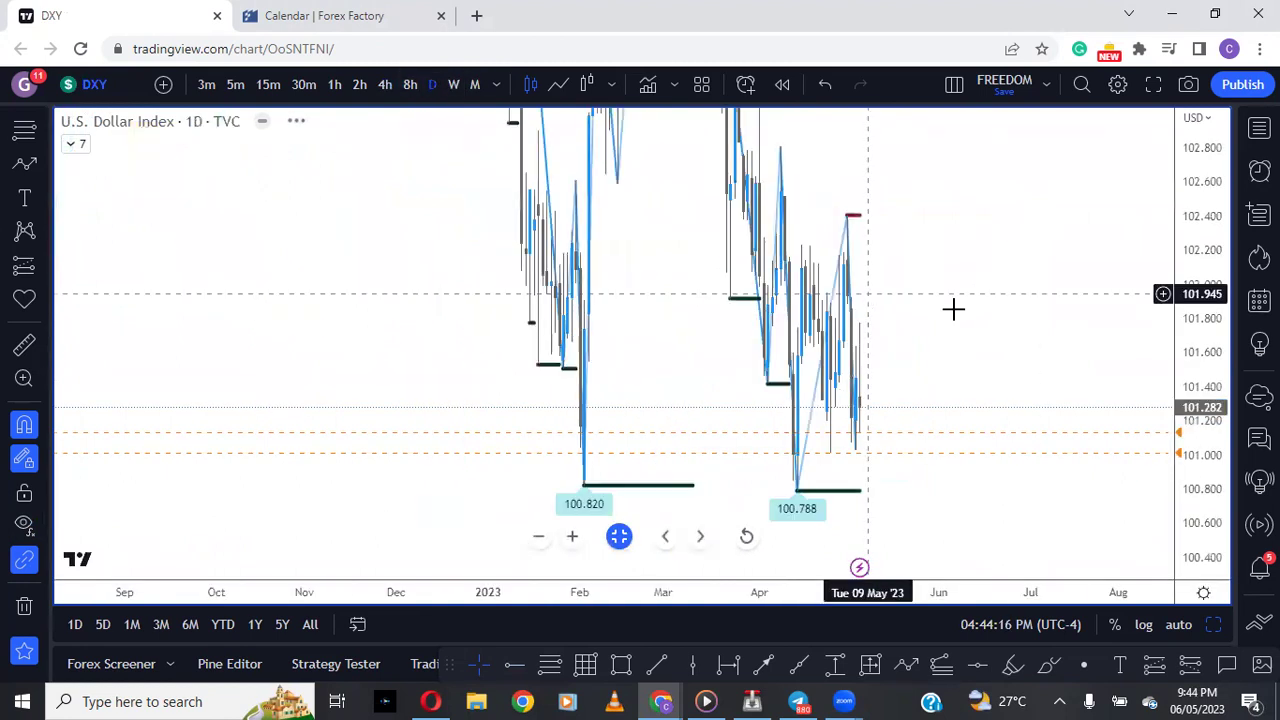
pyautogui.moveTo(1212, 170); pyautogui.dragTo(1212, 306)
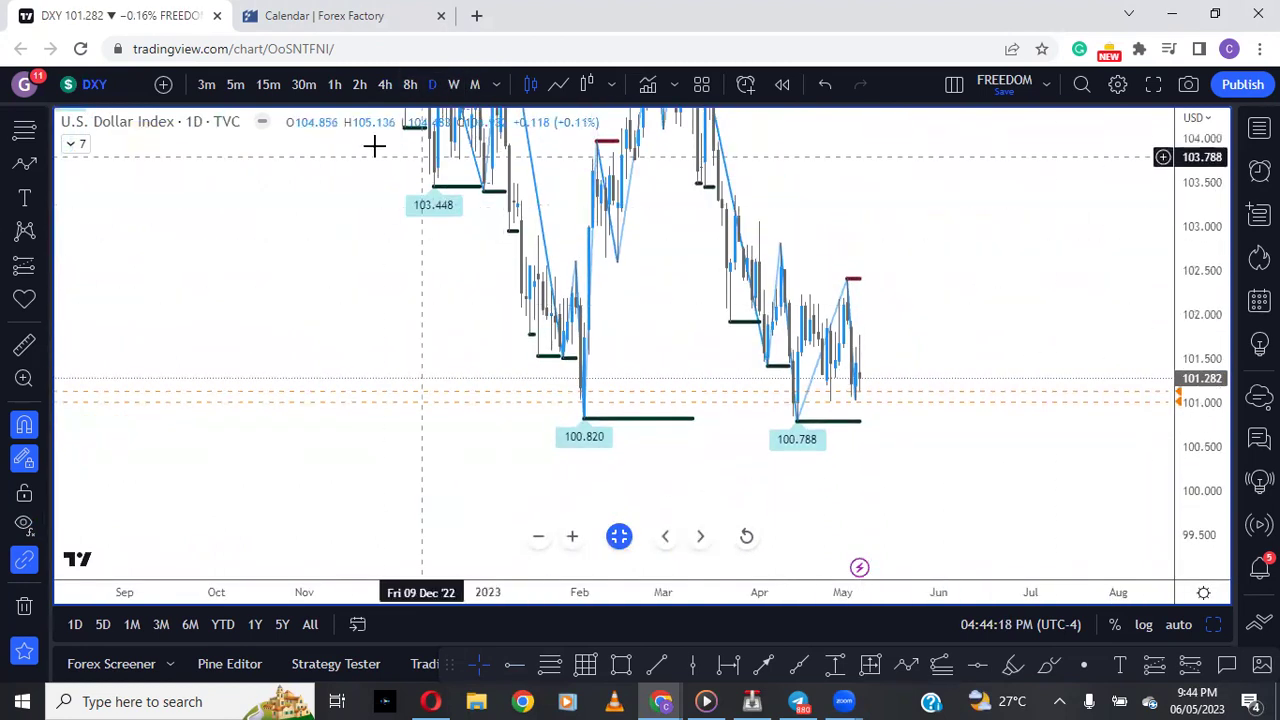
pyautogui.click(285, 121)
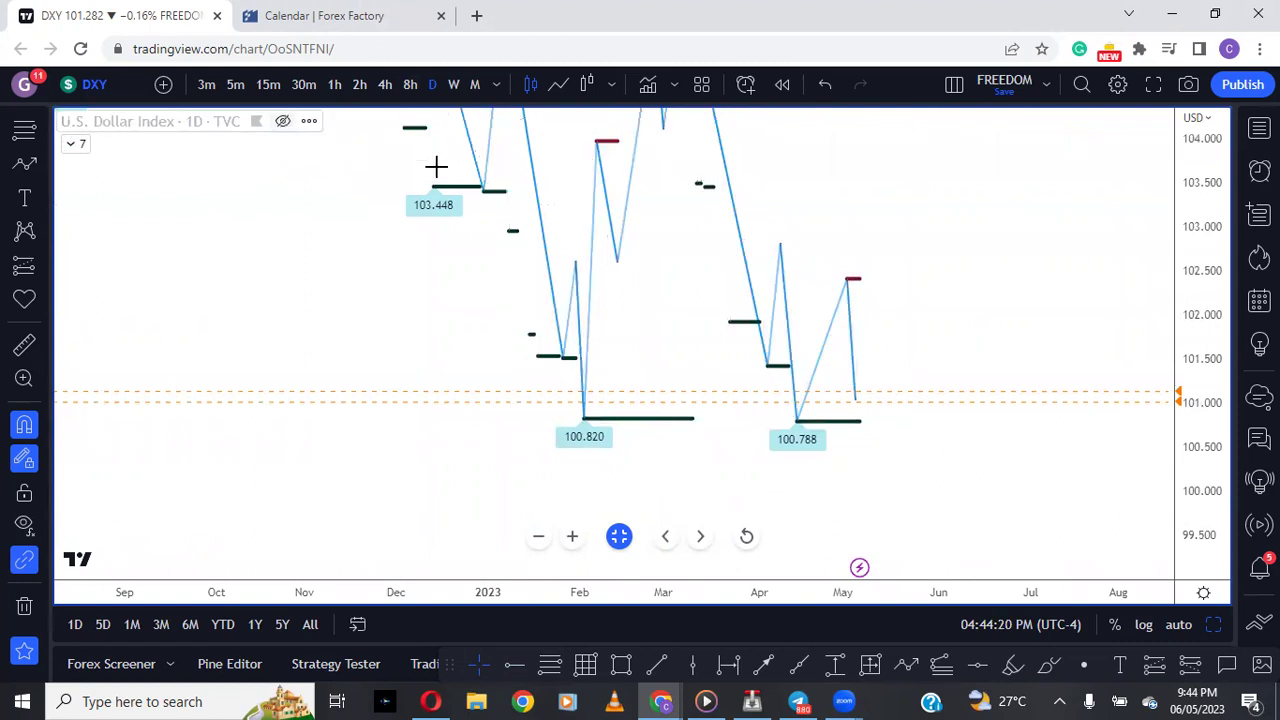
pyautogui.moveTo(1186, 175); pyautogui.dragTo(1083, 397)
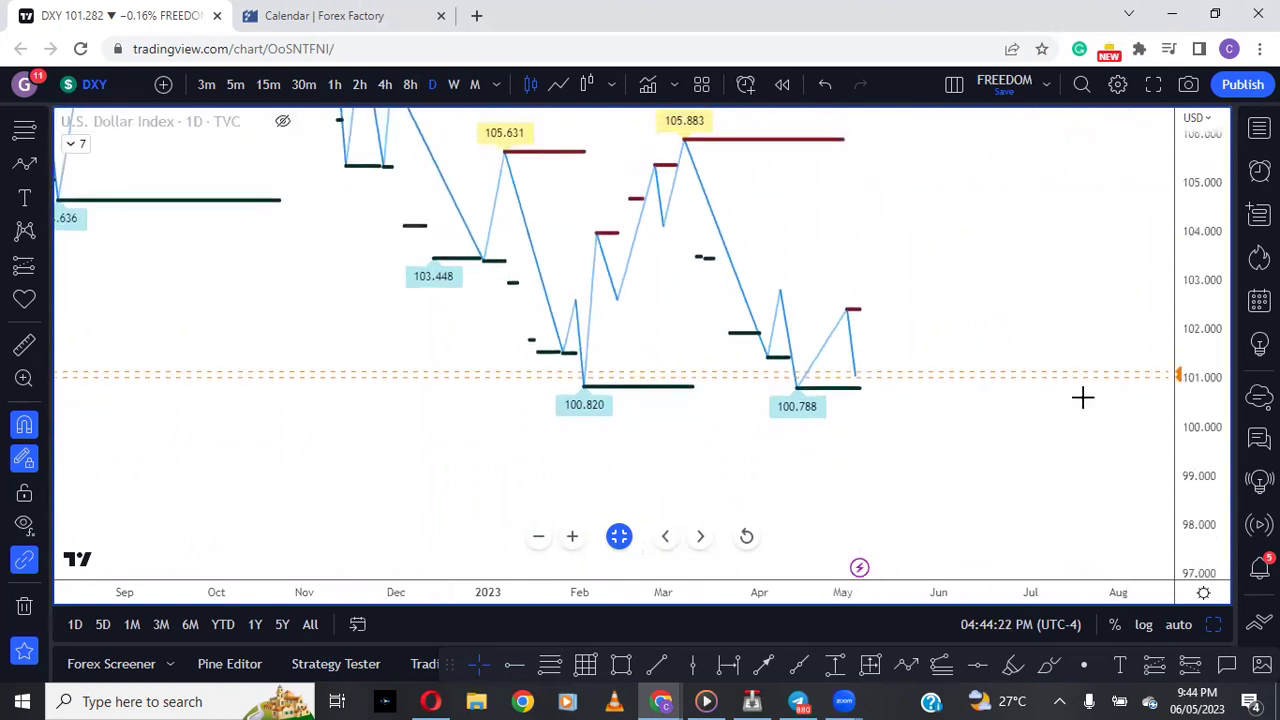
pyautogui.moveTo(1014, 251); pyautogui.dragTo(971, 251)
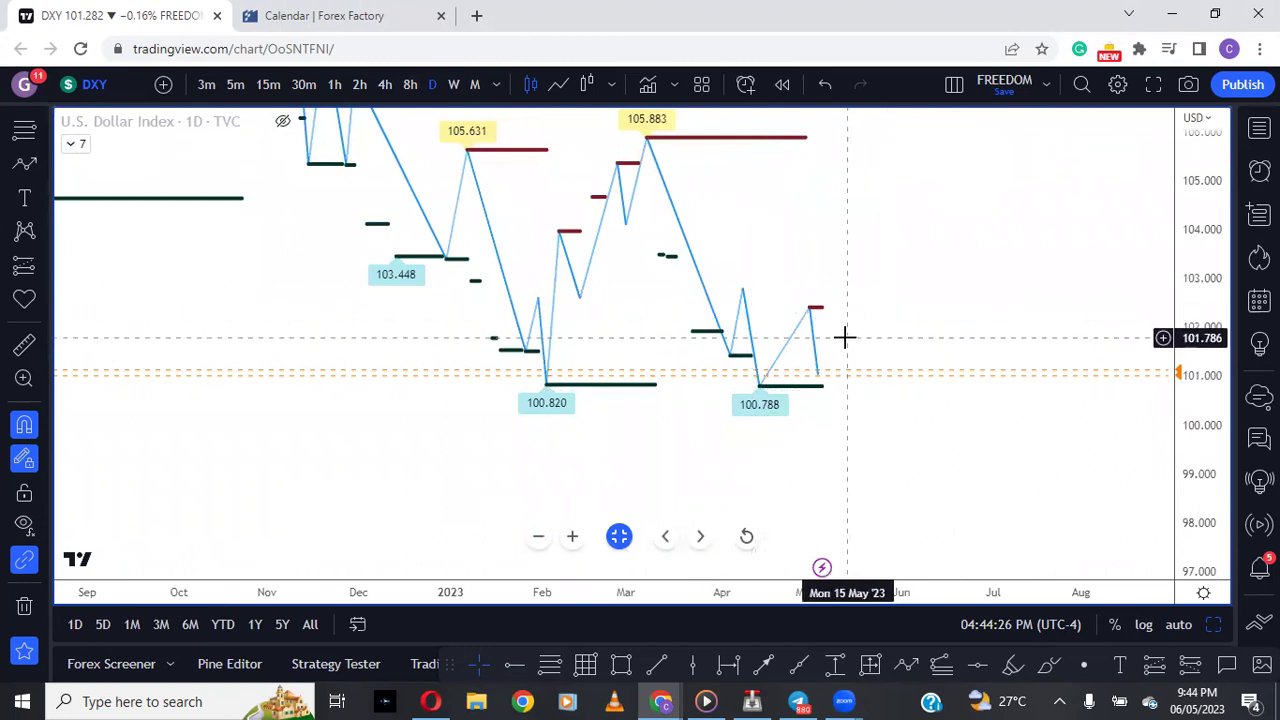
# Step: Return DXY to the 4-hour timeframe, framing the swings from late March to early May
pyautogui.click(387, 84)
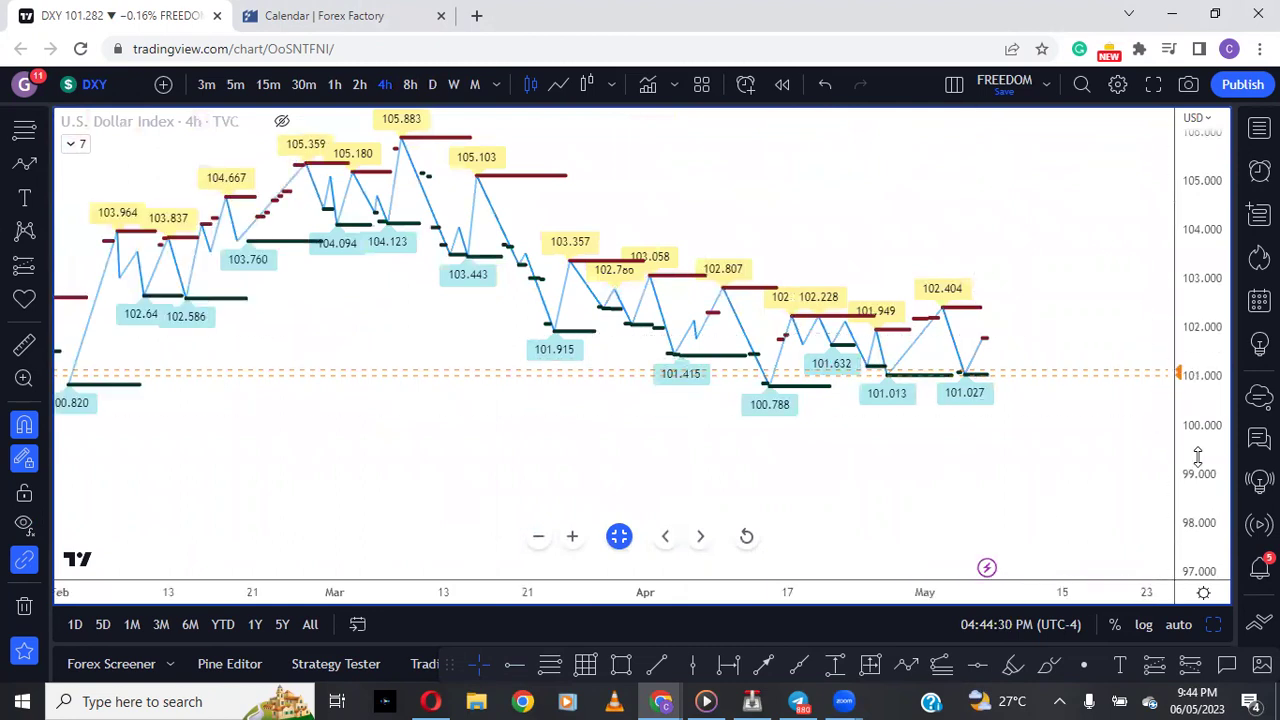
pyautogui.scroll(5, 1160, 440)
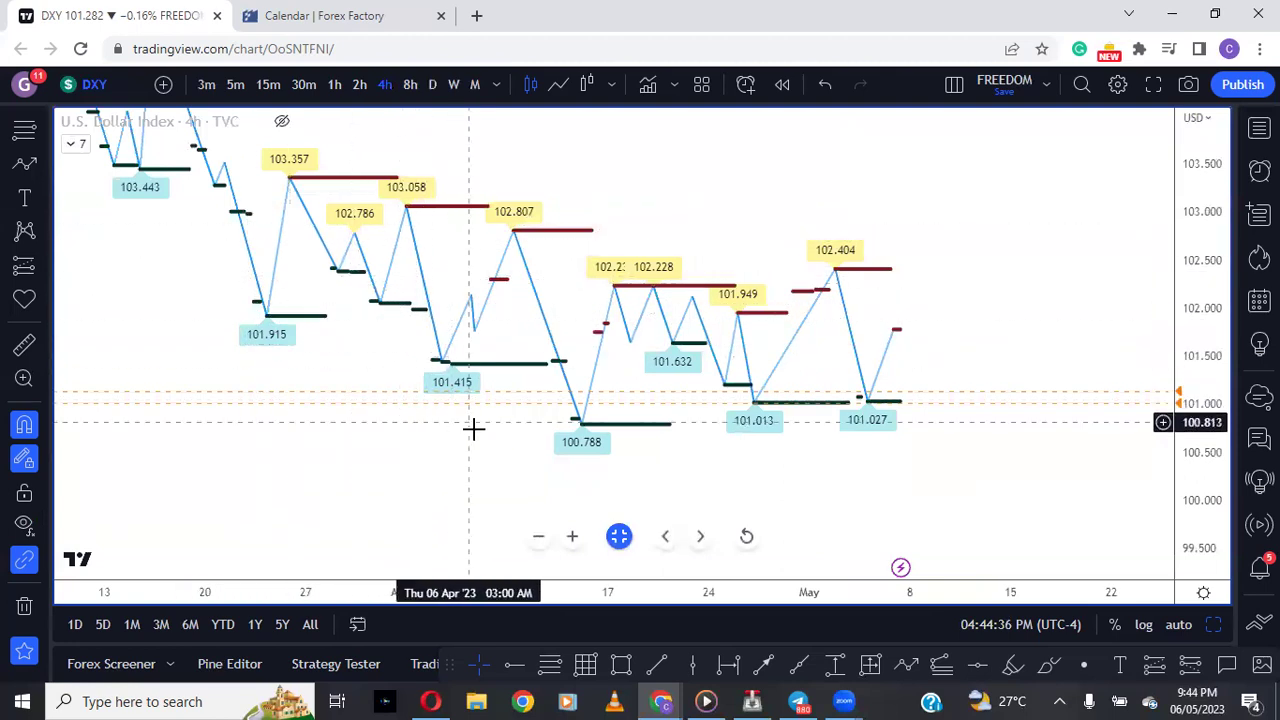
pyautogui.moveTo(1176, 518); pyautogui.dragTo(1183, 481)
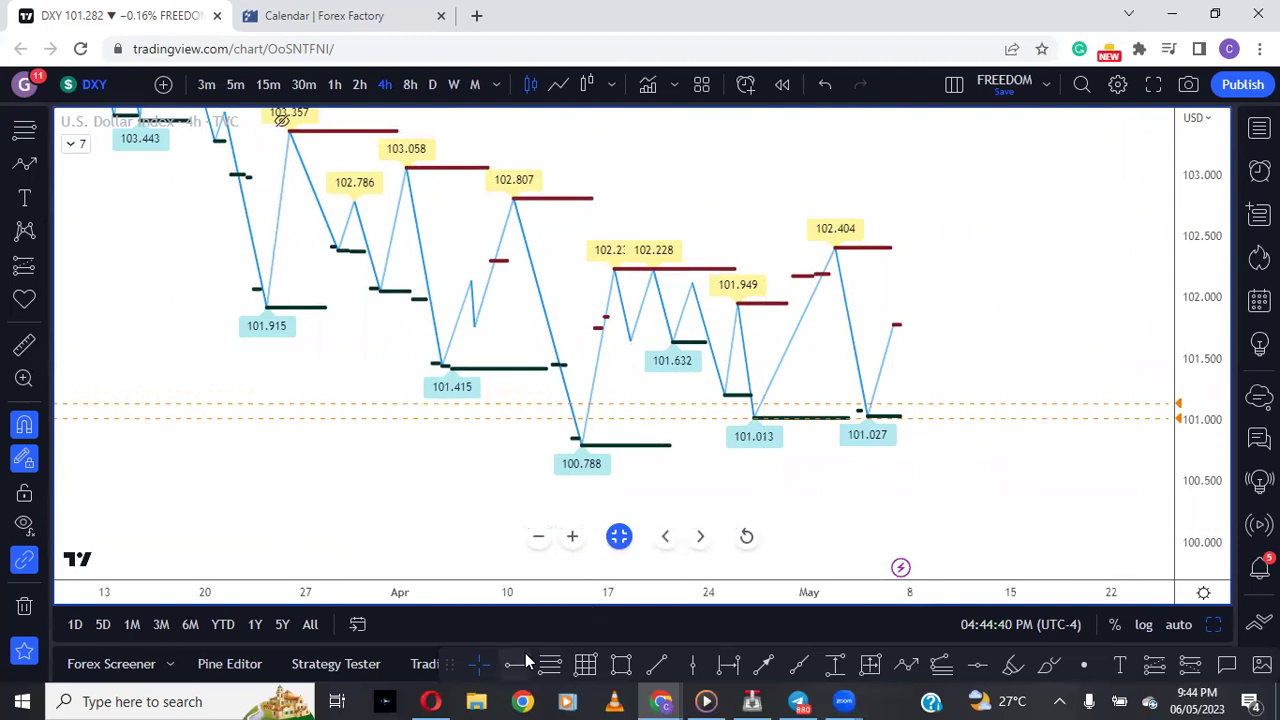
# Step: Mark the April swing high at 102.807 and the April swing low at 100.788 on DXY with horizontal rays
pyautogui.click(513, 665)
pyautogui.click(510, 217)
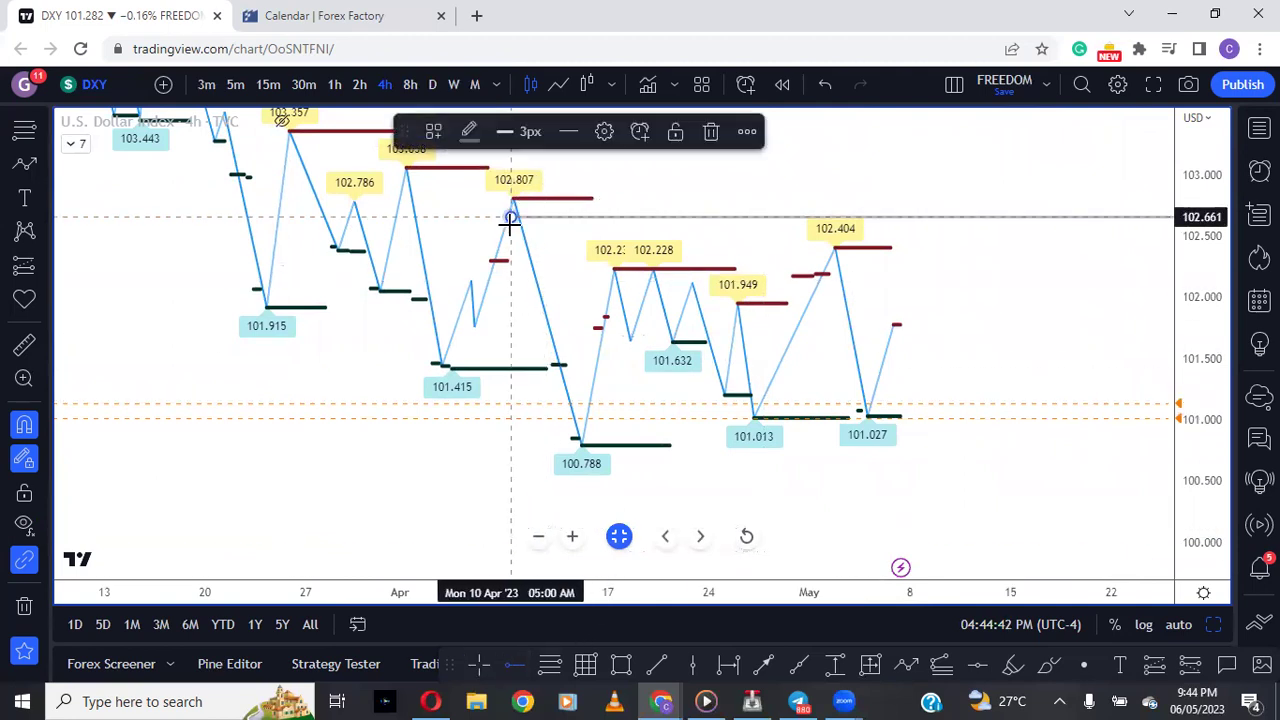
pyautogui.moveTo(512, 215); pyautogui.dragTo(513, 199)
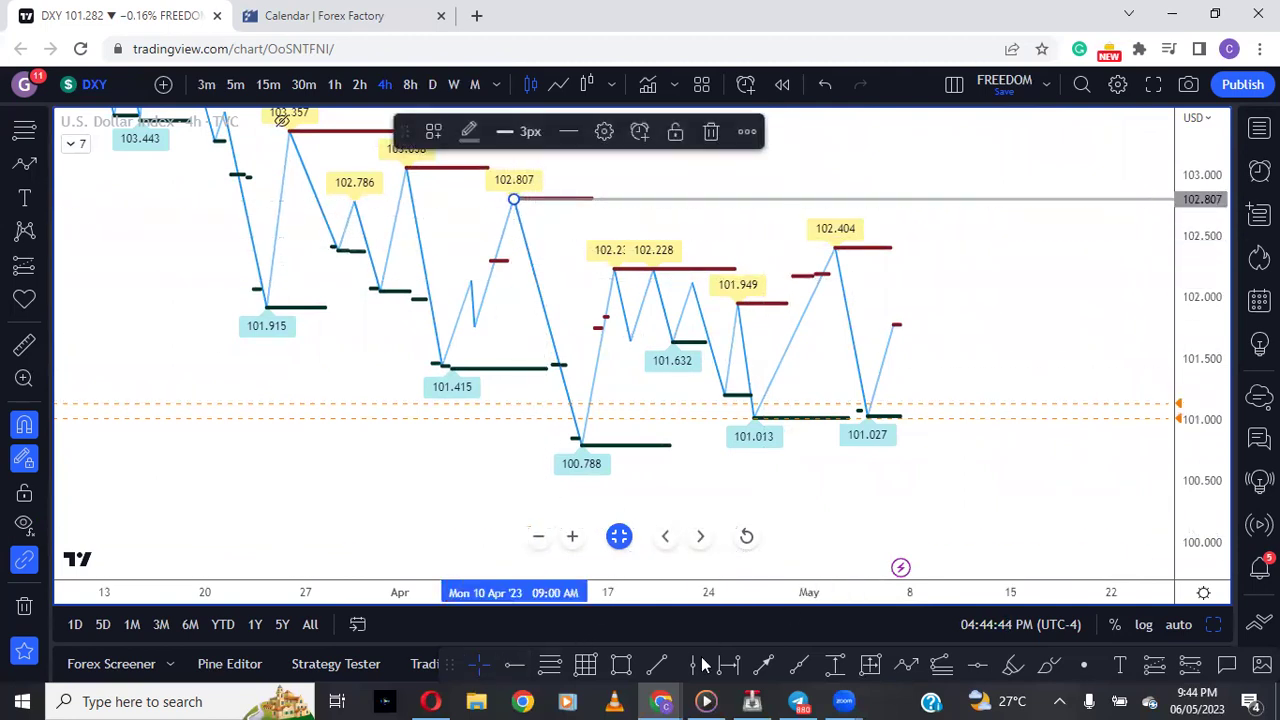
pyautogui.click(512, 666)
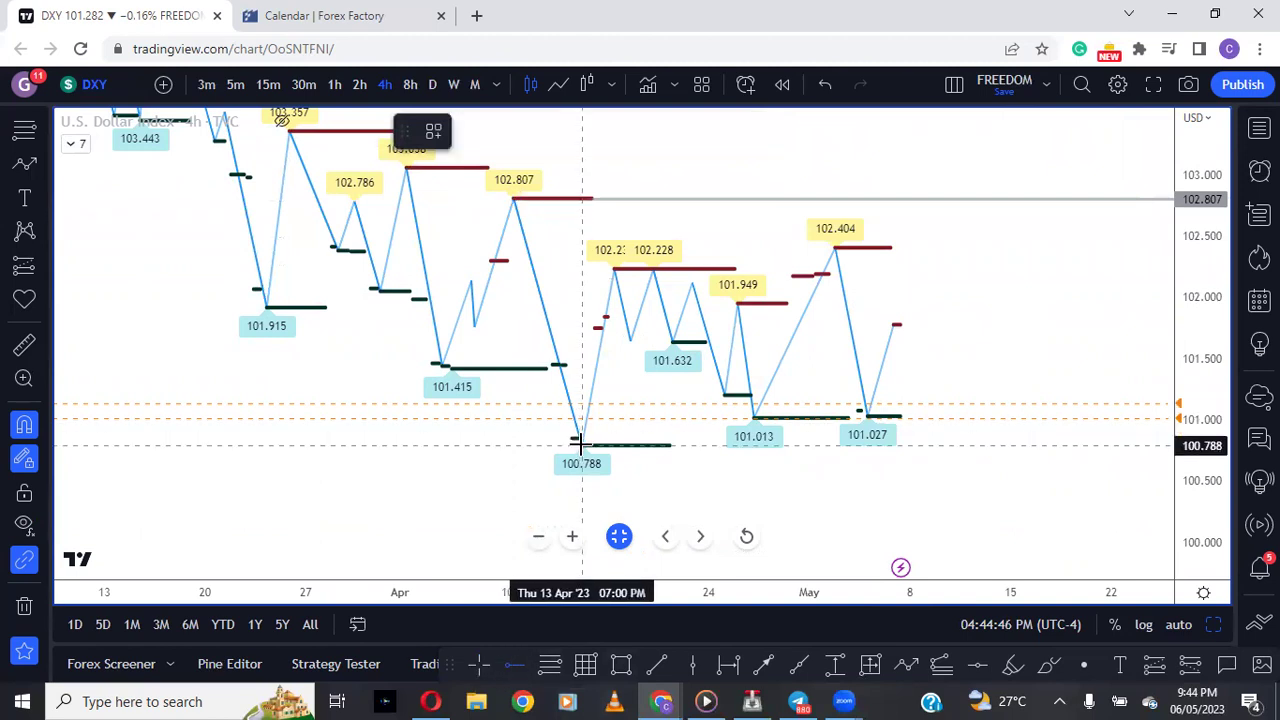
pyautogui.click(578, 442)
pyautogui.moveTo(923, 500); pyautogui.dragTo(900, 495)
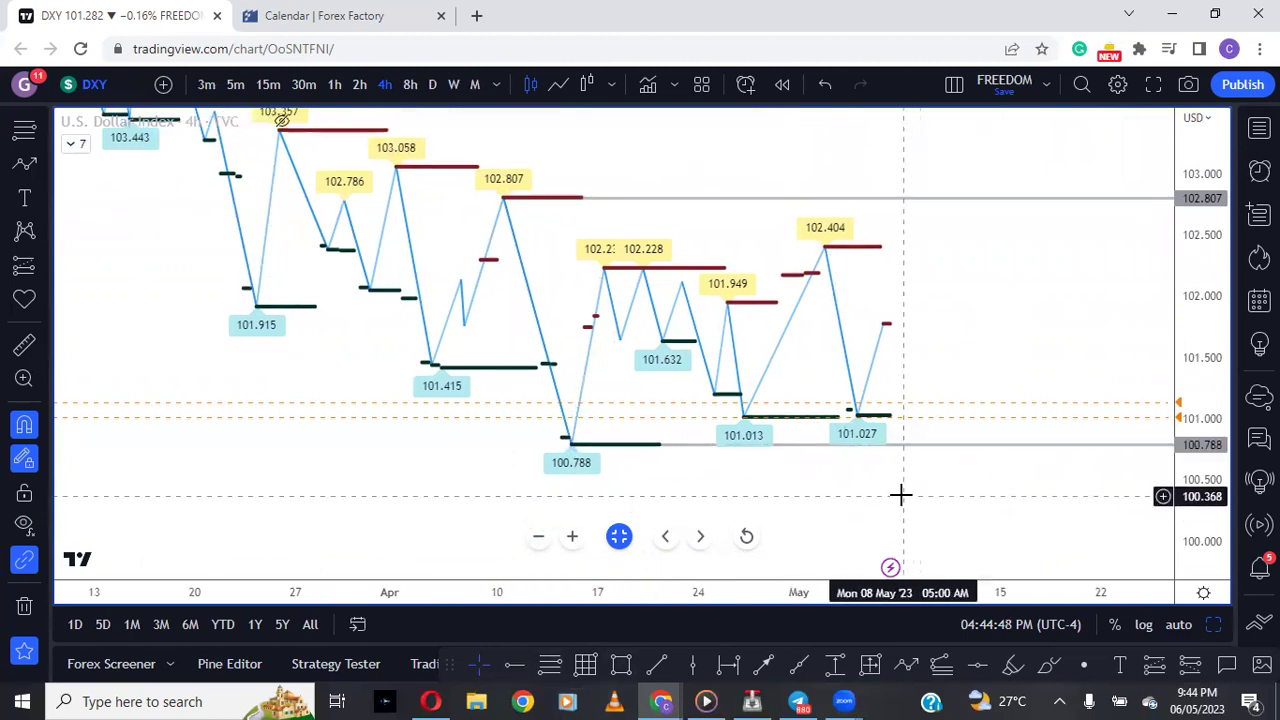
# Step: Show the DXY candles again and hide the indicators, focusing on recent price action above the 100.788 ray
pyautogui.click(282, 122)
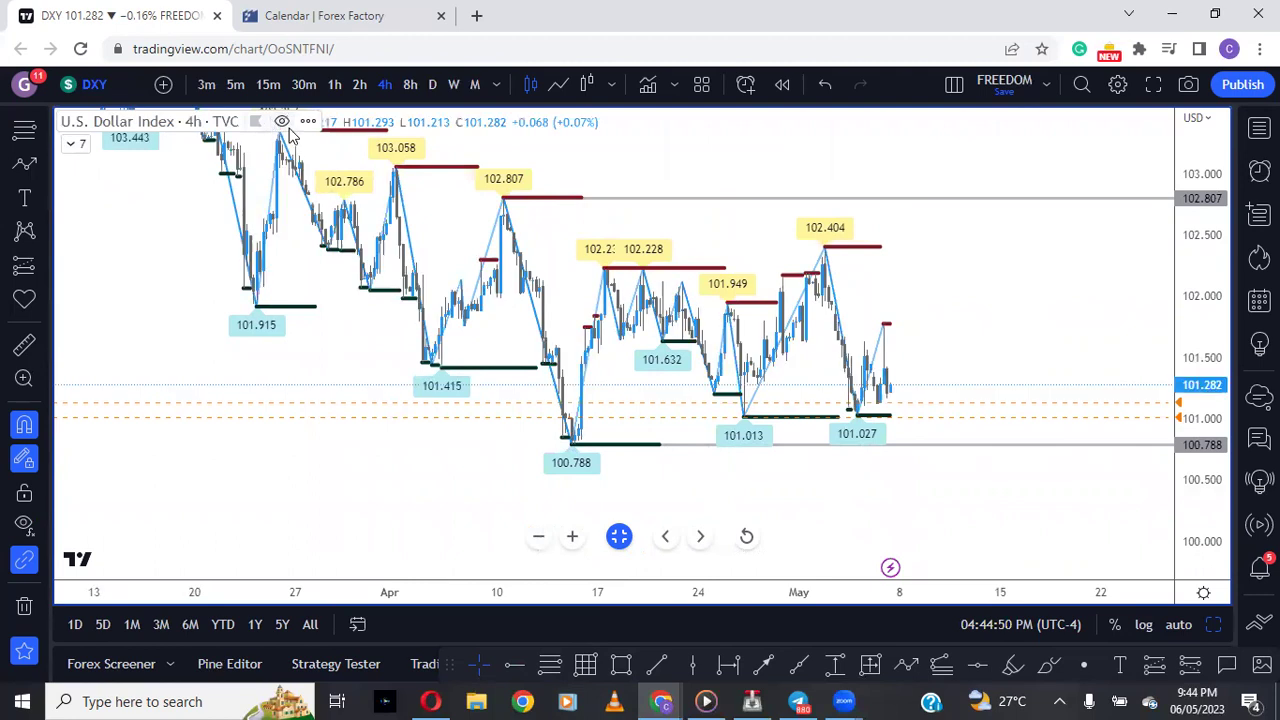
pyautogui.scroll(2, 1043, 337)
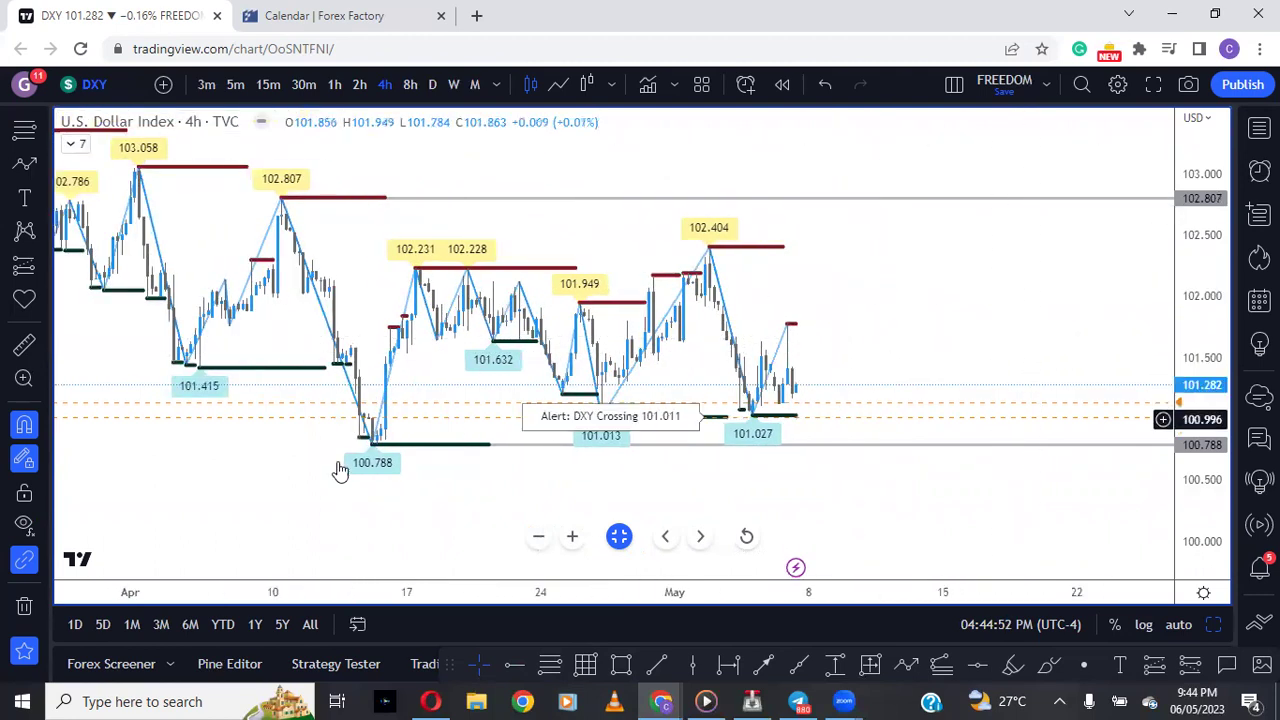
pyautogui.click(22, 528)
pyautogui.scroll(-2, 603, 449)
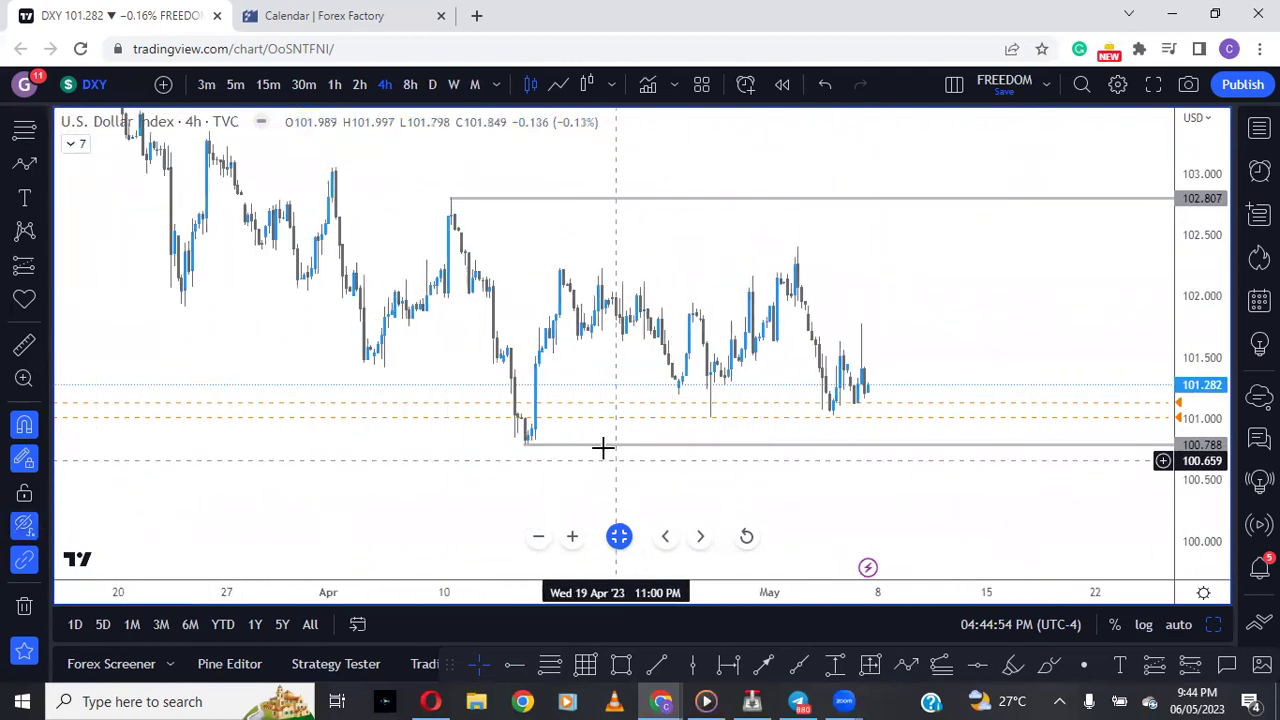
pyautogui.moveTo(1070, 434); pyautogui.dragTo(1088, 253)
pyautogui.scroll(2, 994, 497)
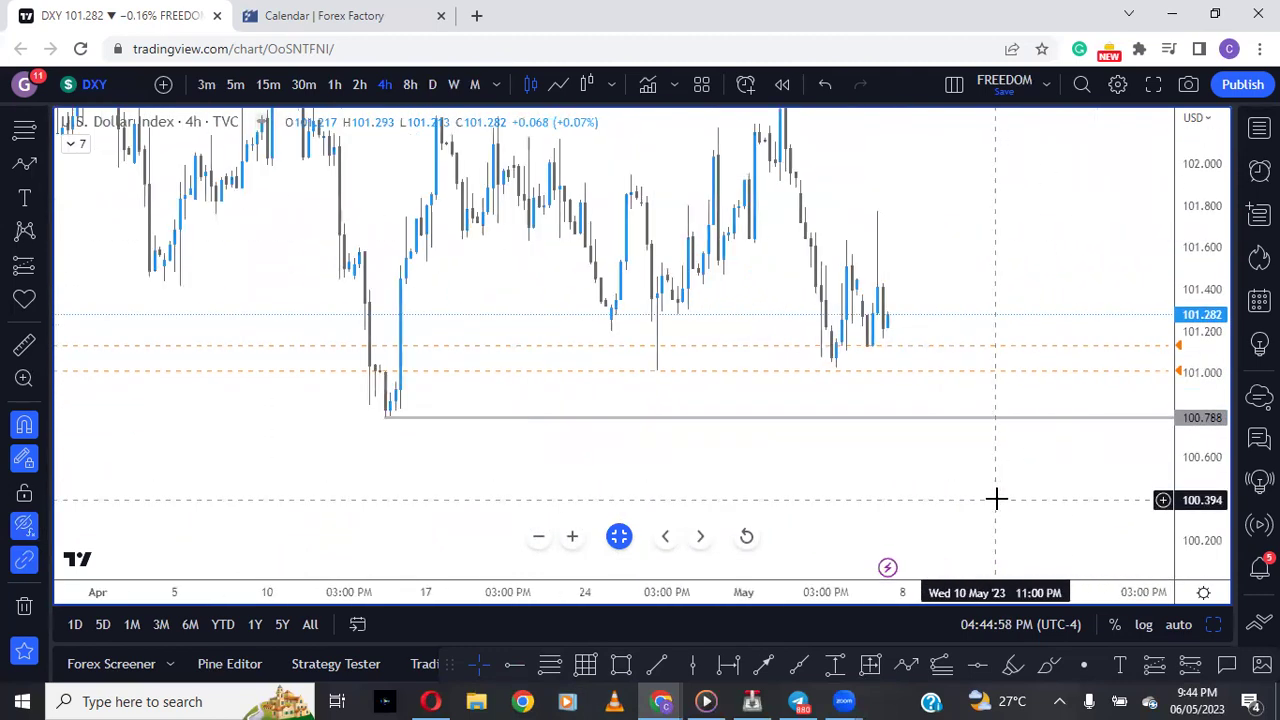
# Step: Switch DXY to the daily timeframe and mark the April 2022 levels at 100.997, 100.342 and 99.818 with horizontal rays
pyautogui.scroll(-5, 748, 436)
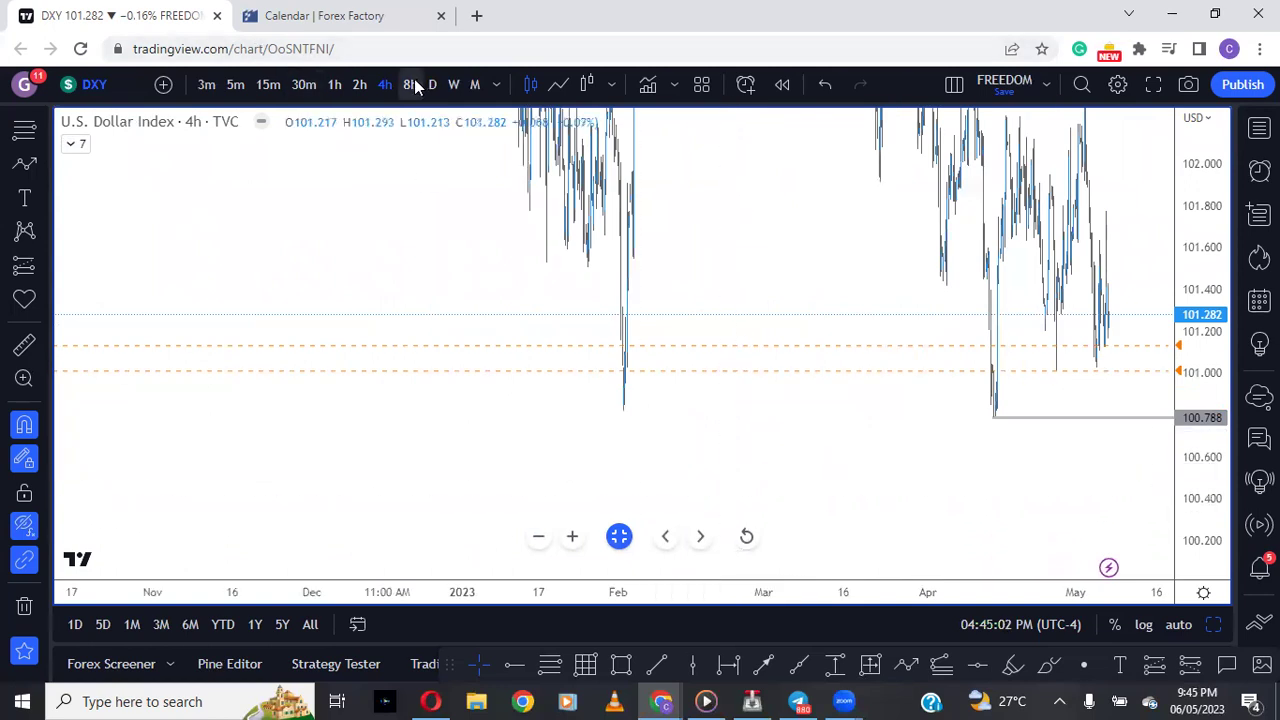
pyautogui.write('1D')
pyautogui.press('Return')
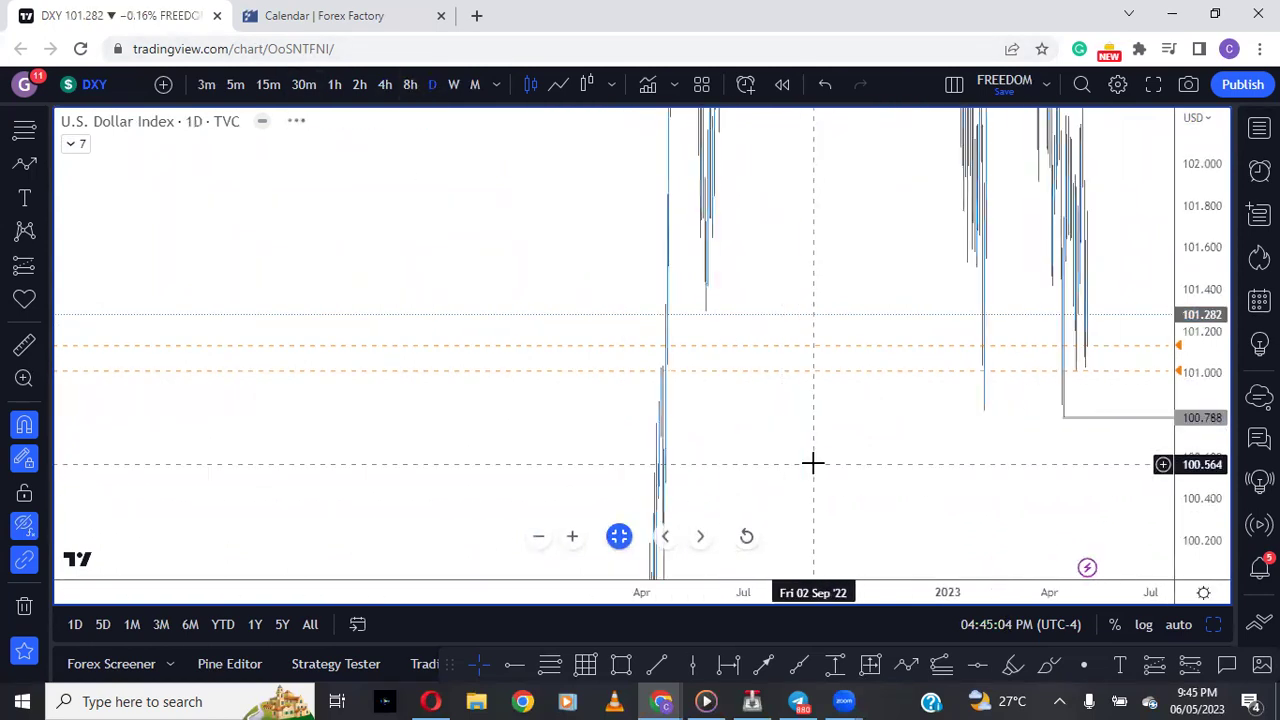
pyautogui.moveTo(1186, 277); pyautogui.dragTo(1163, 426)
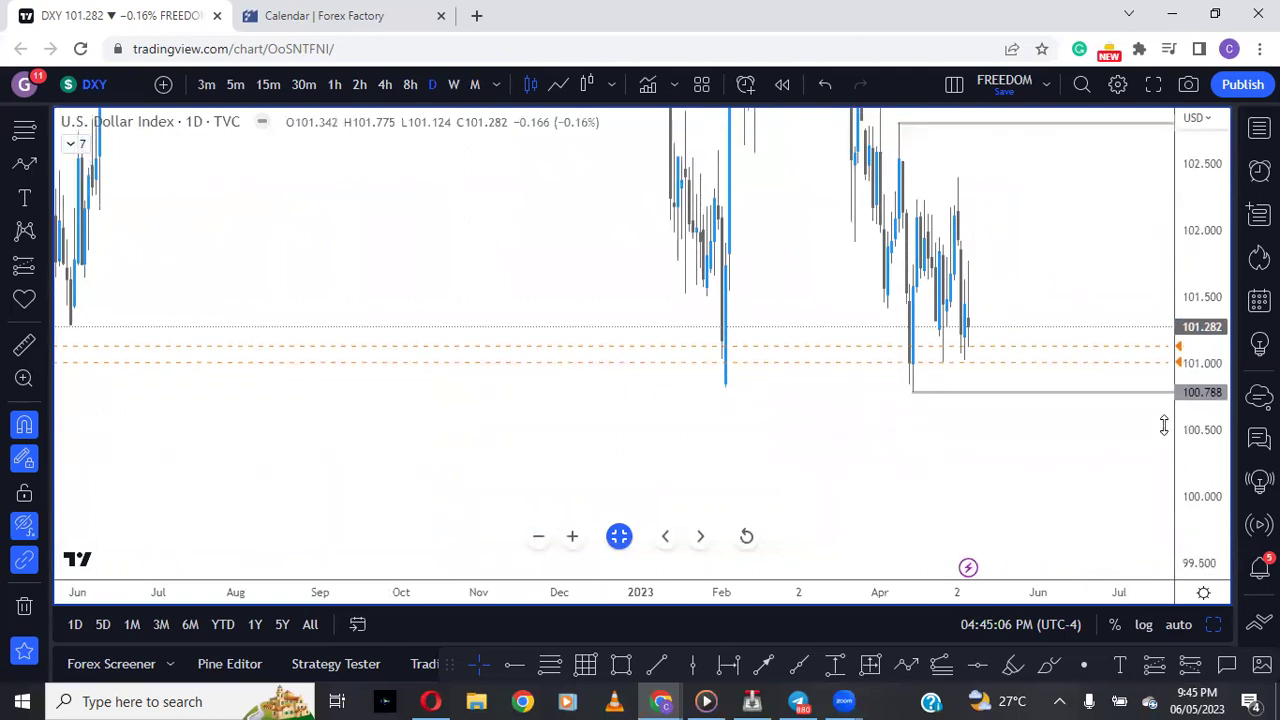
pyautogui.moveTo(794, 431); pyautogui.dragTo(806, 383)
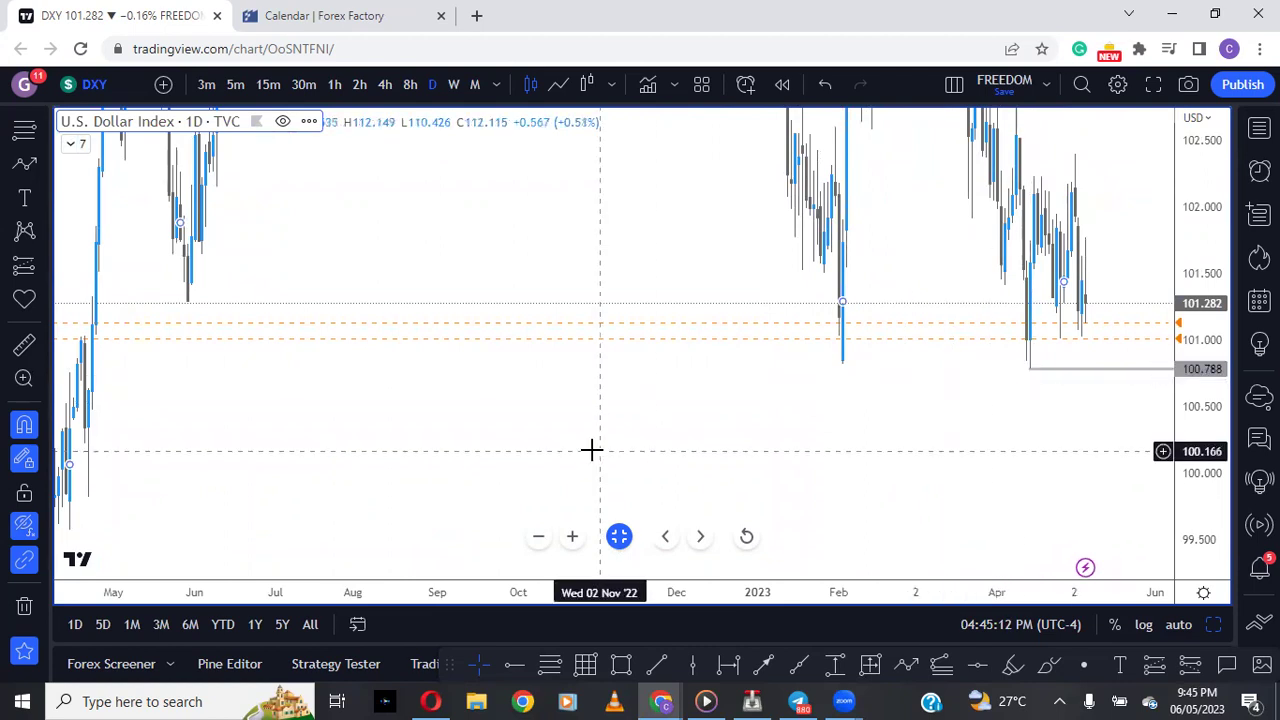
pyautogui.moveTo(591, 449); pyautogui.dragTo(714, 383)
pyautogui.moveTo(1196, 310); pyautogui.dragTo(1196, 345)
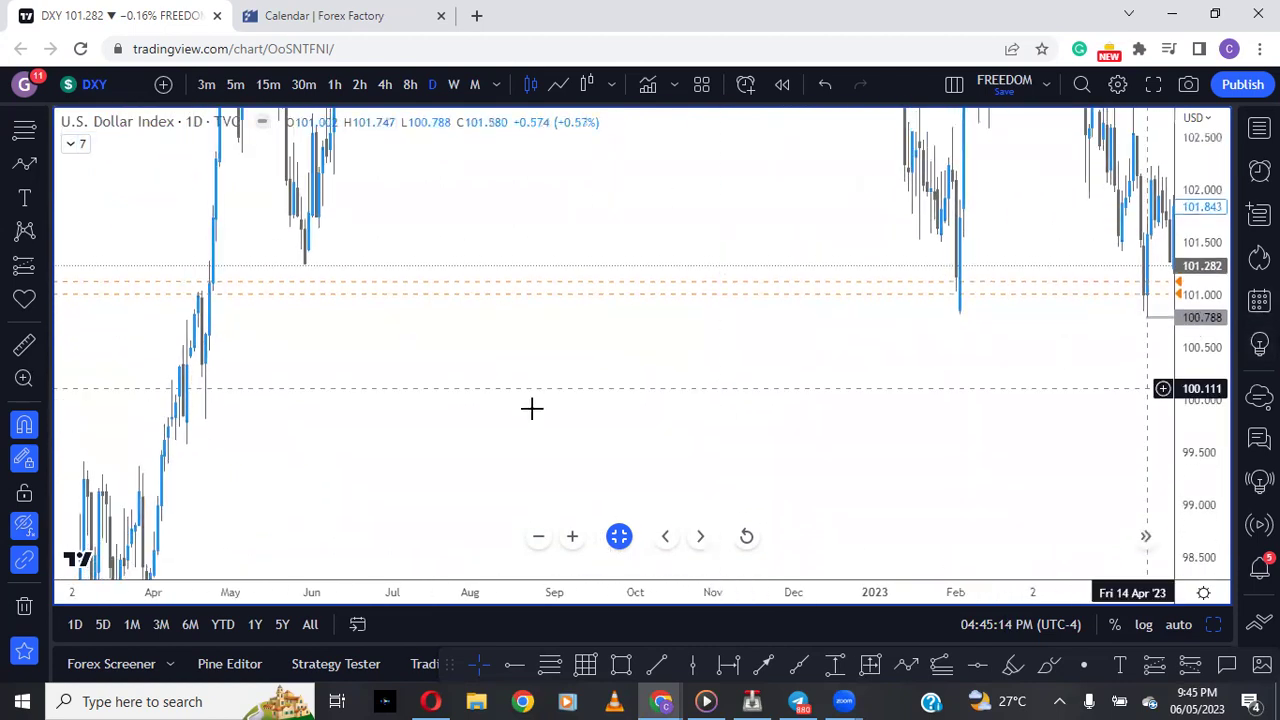
pyautogui.click(512, 666)
pyautogui.click(197, 297)
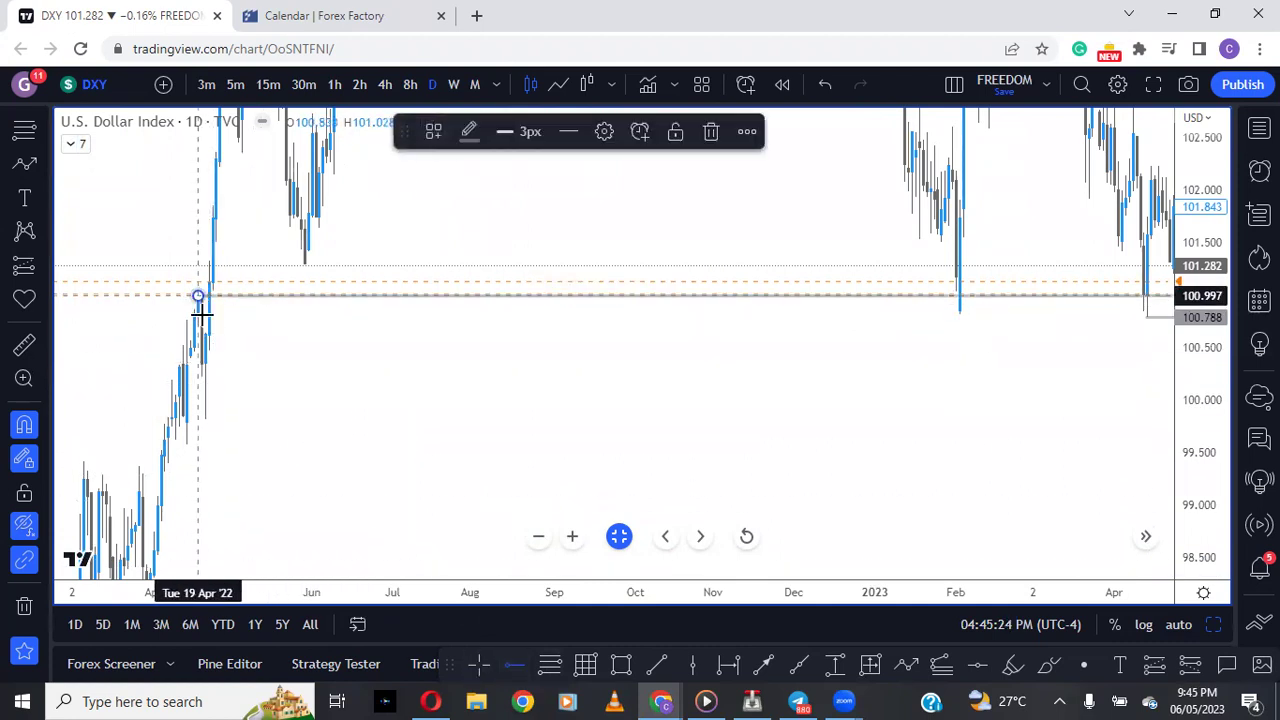
pyautogui.click(199, 364)
pyautogui.click(206, 416)
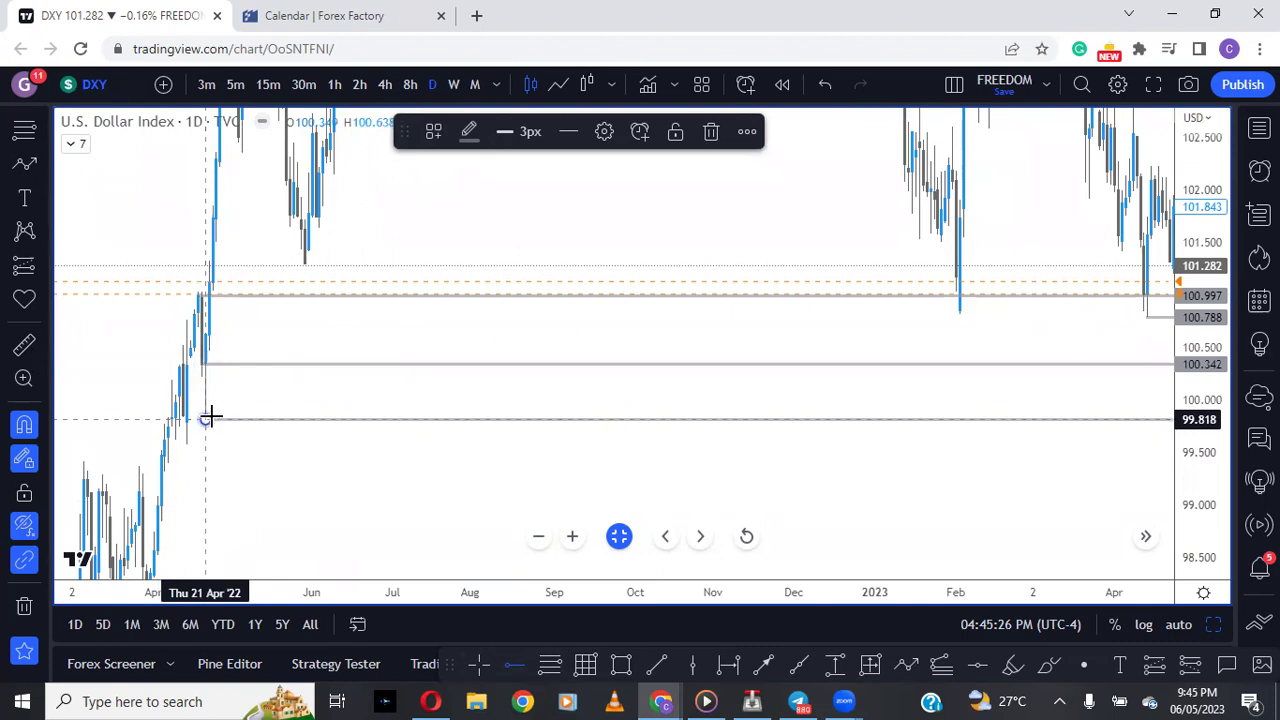
# Step: Return DXY to the 4-hour timeframe and mark the early May sell-off levels at 101.935 and 101.858 with horizontal rays
pyautogui.moveTo(990, 467); pyautogui.dragTo(866, 476)
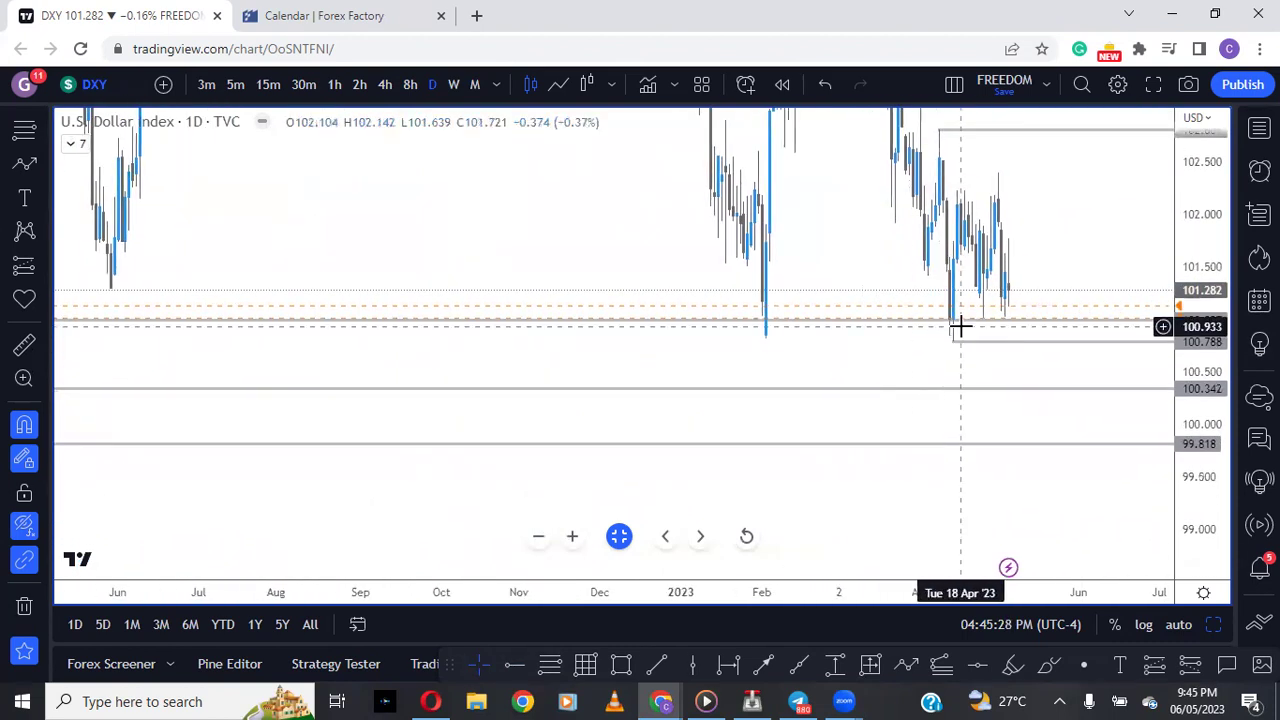
pyautogui.scroll(1, 957, 408)
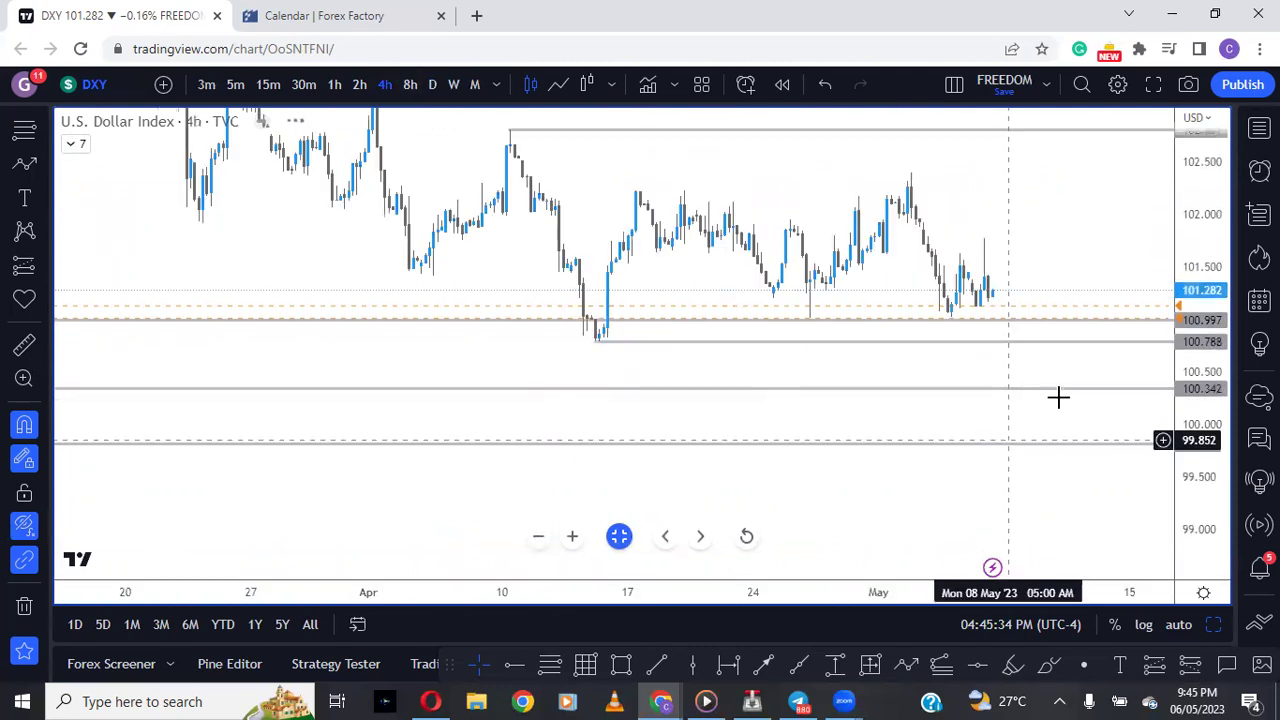
pyautogui.moveTo(1208, 400); pyautogui.dragTo(1046, 384)
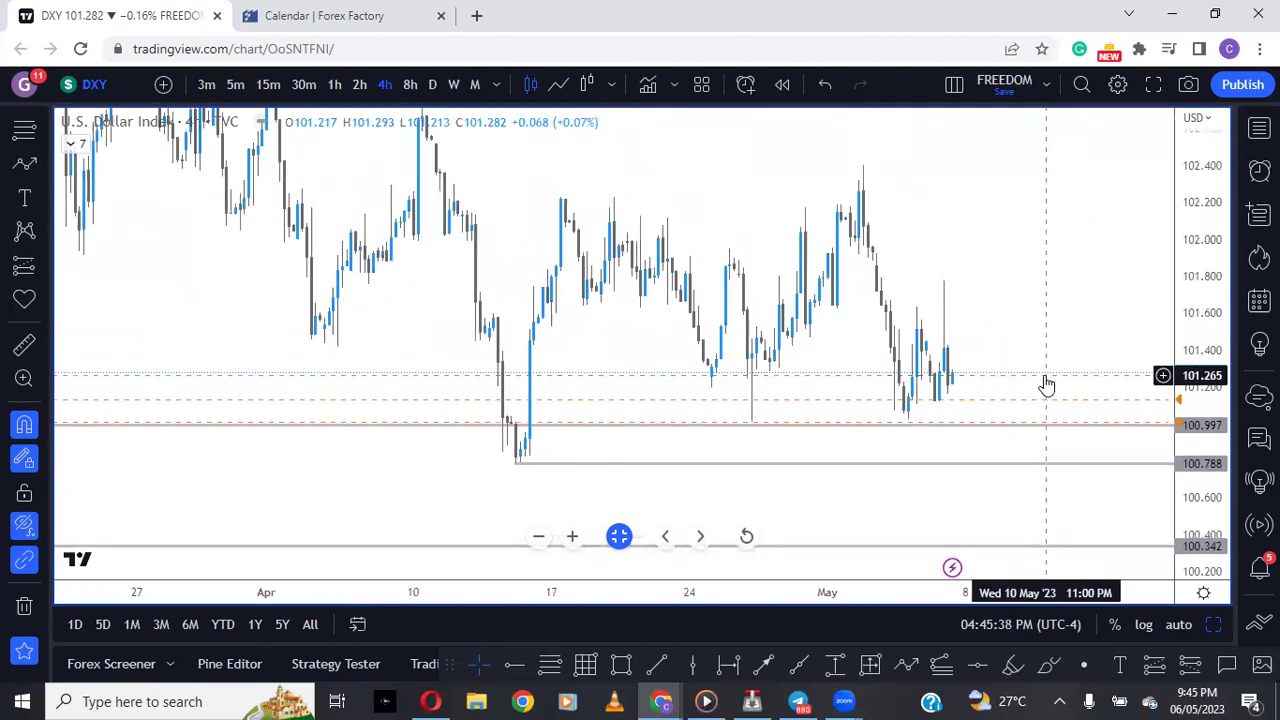
pyautogui.scroll(2, 1036, 334)
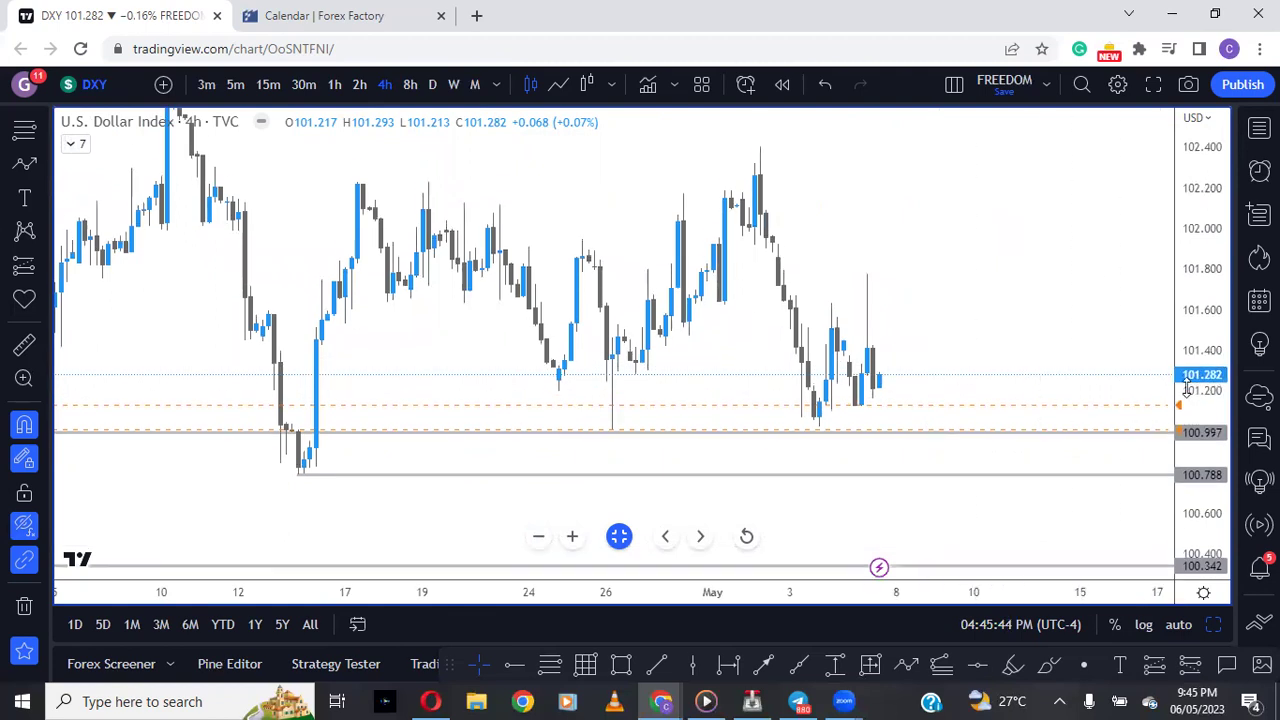
pyautogui.scroll(1, 1000, 390)
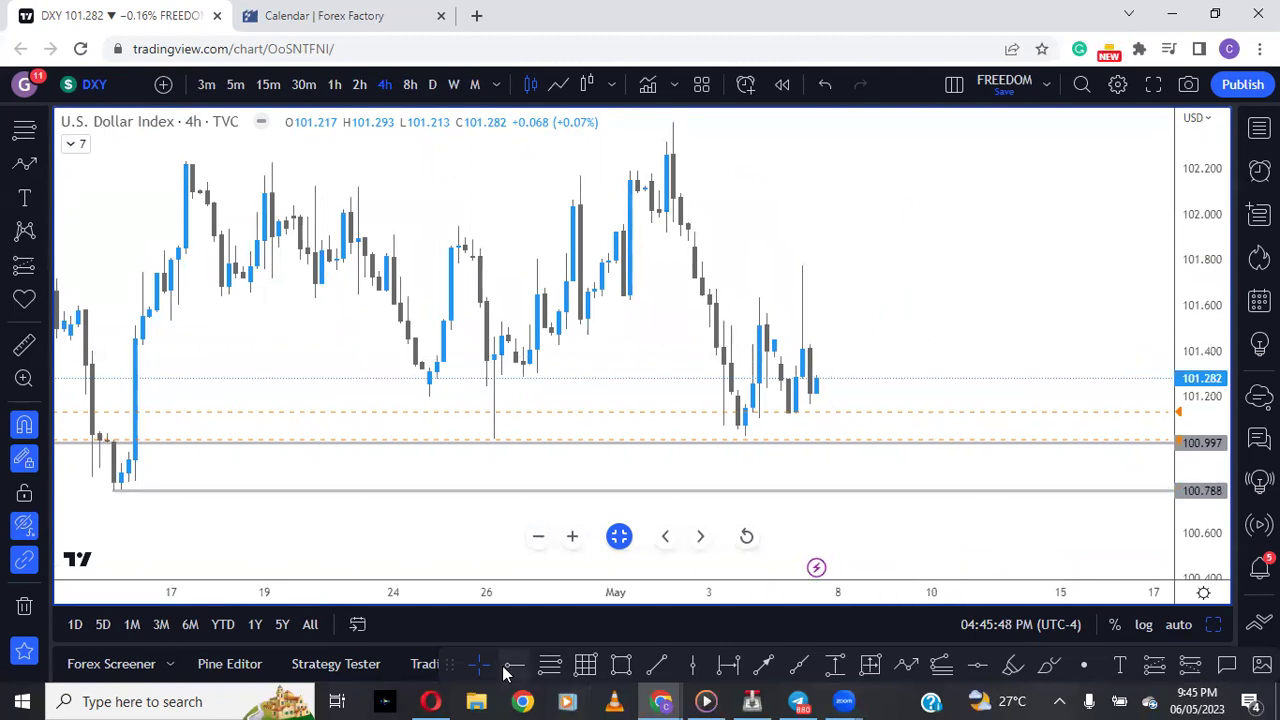
pyautogui.click(508, 667)
pyautogui.click(689, 229)
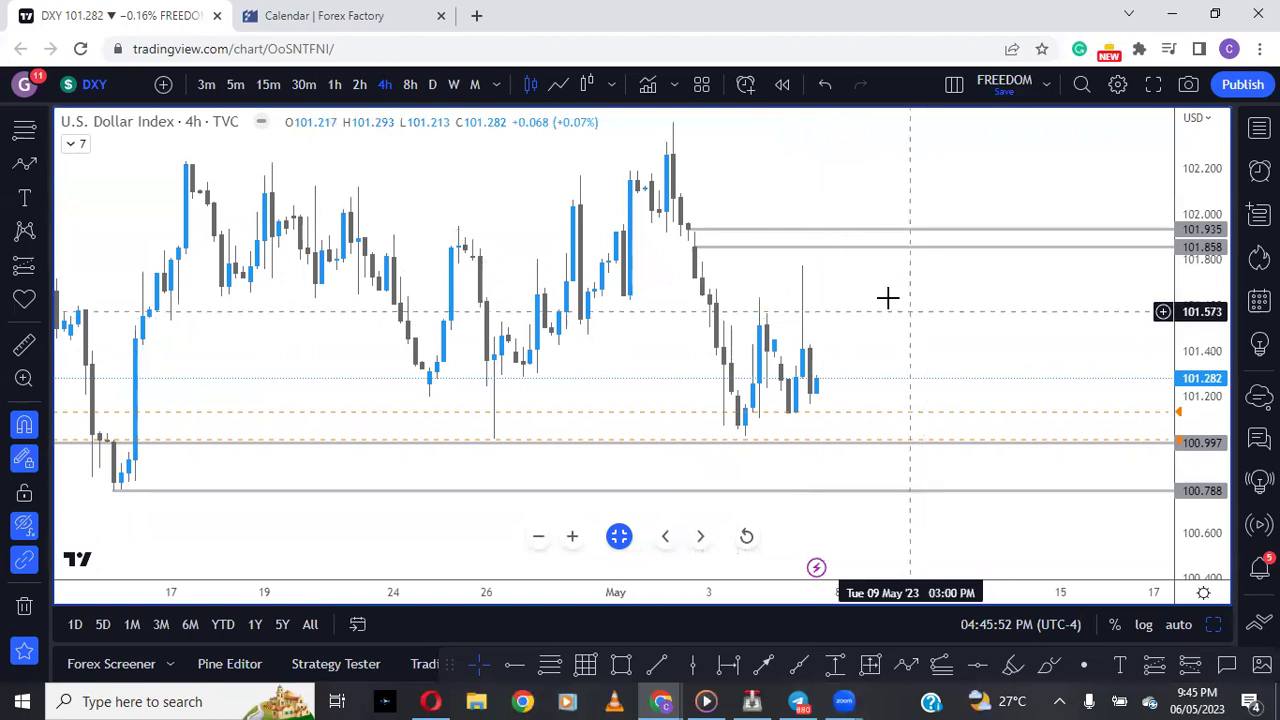
# Step: Check the early May levels against the daily DXY candles and go back to the 4-hour timeframe
pyautogui.click(433, 85)
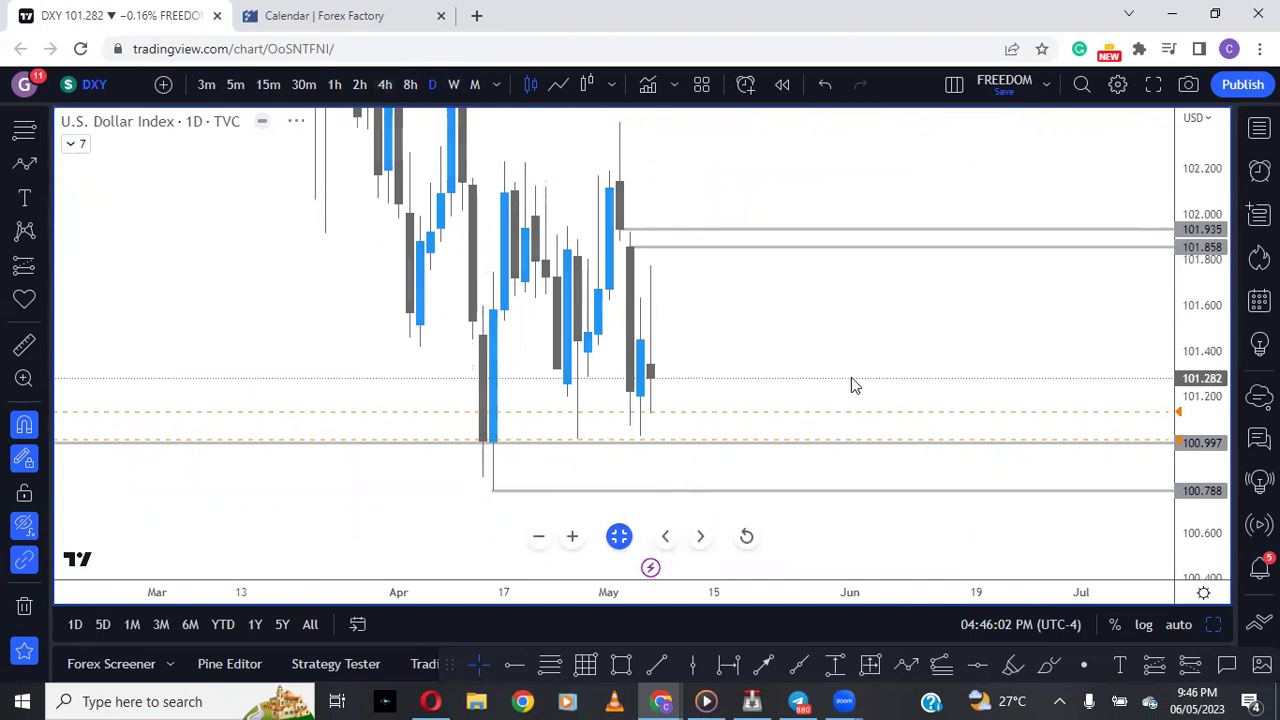
pyautogui.write('4h')
pyautogui.press('Return')
pyautogui.scroll(-2, 900, 350)
pyautogui.moveTo(928, 323); pyautogui.dragTo(947, 276)
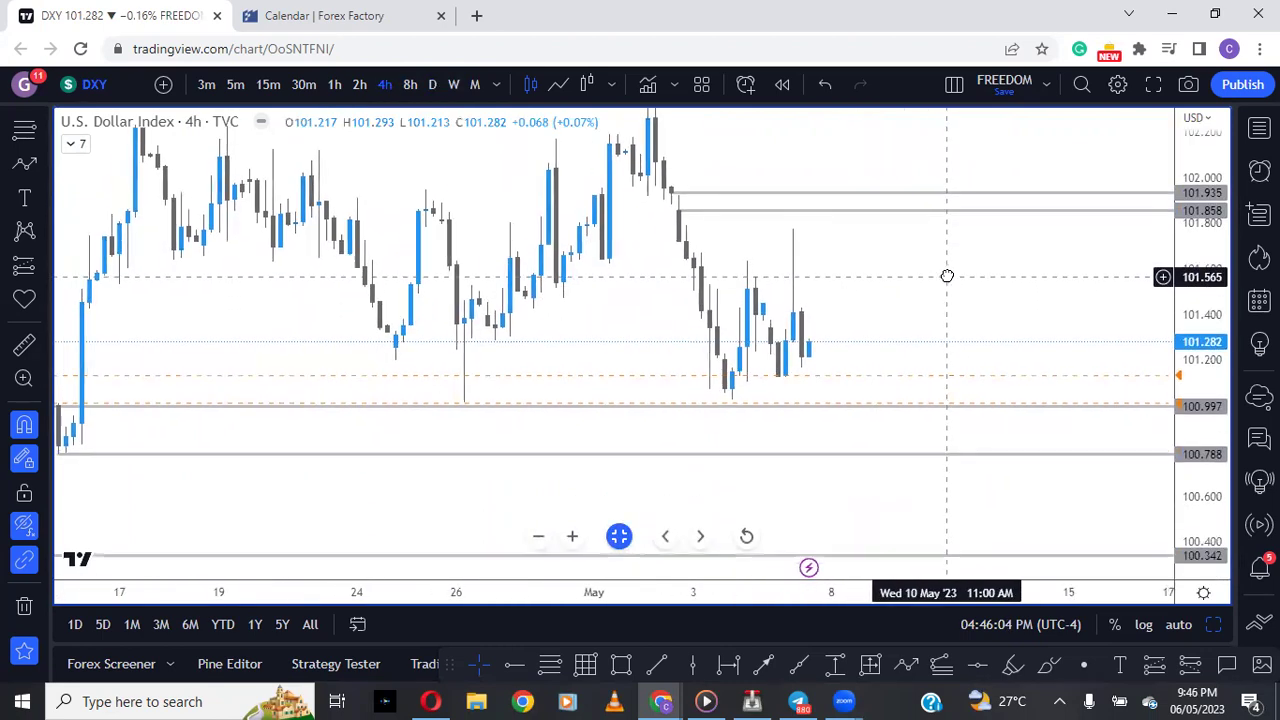
# Step: Sketch an arrow path from the current price up to the 101.858–101.935 zone and down below 100.788, and delete it
pyautogui.scroll(-2, 983, 457)
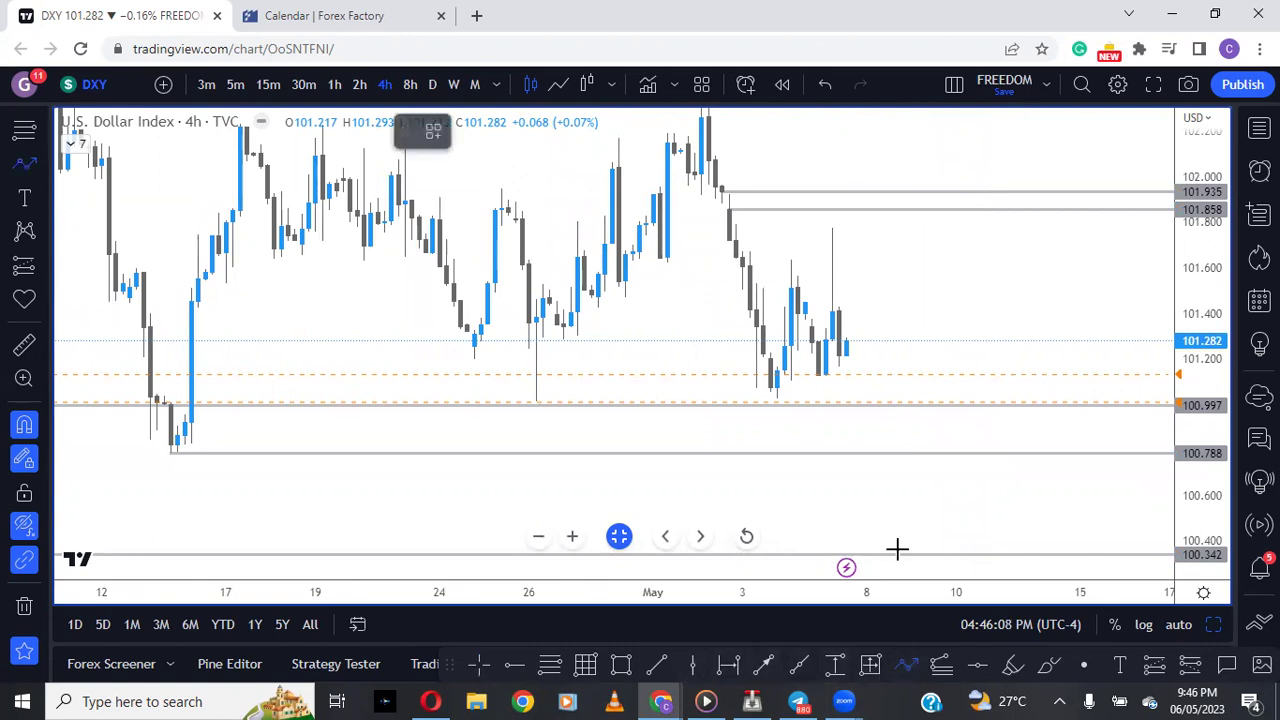
pyautogui.scroll(-2, 895, 530)
pyautogui.scroll(3, 895, 512)
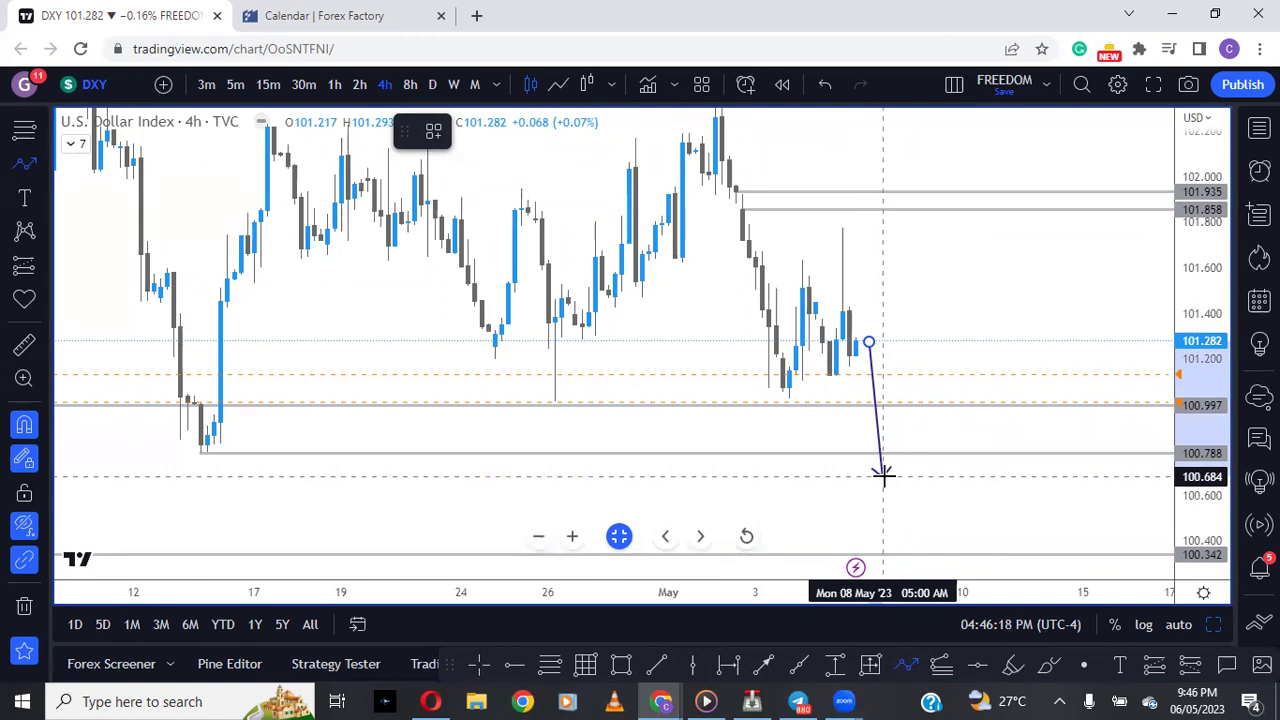
pyautogui.click(915, 203)
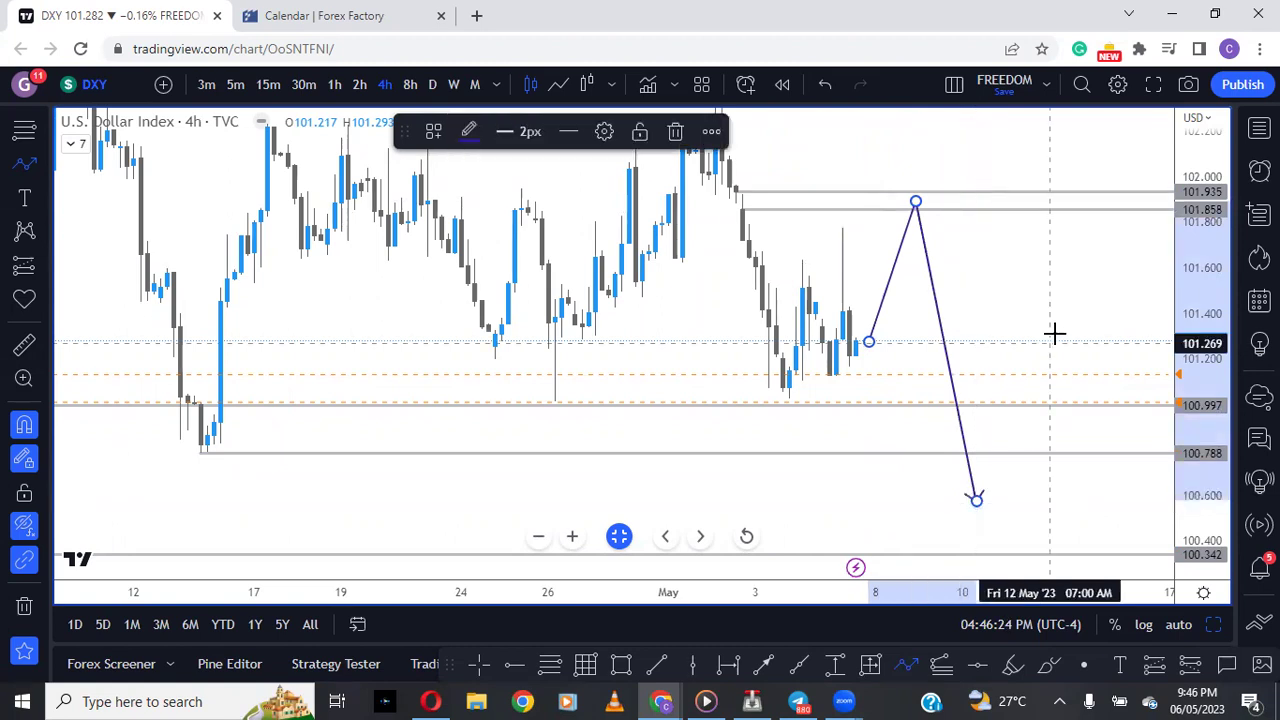
pyautogui.click(1049, 293)
pyautogui.moveTo(1023, 257); pyautogui.dragTo(1020, 297)
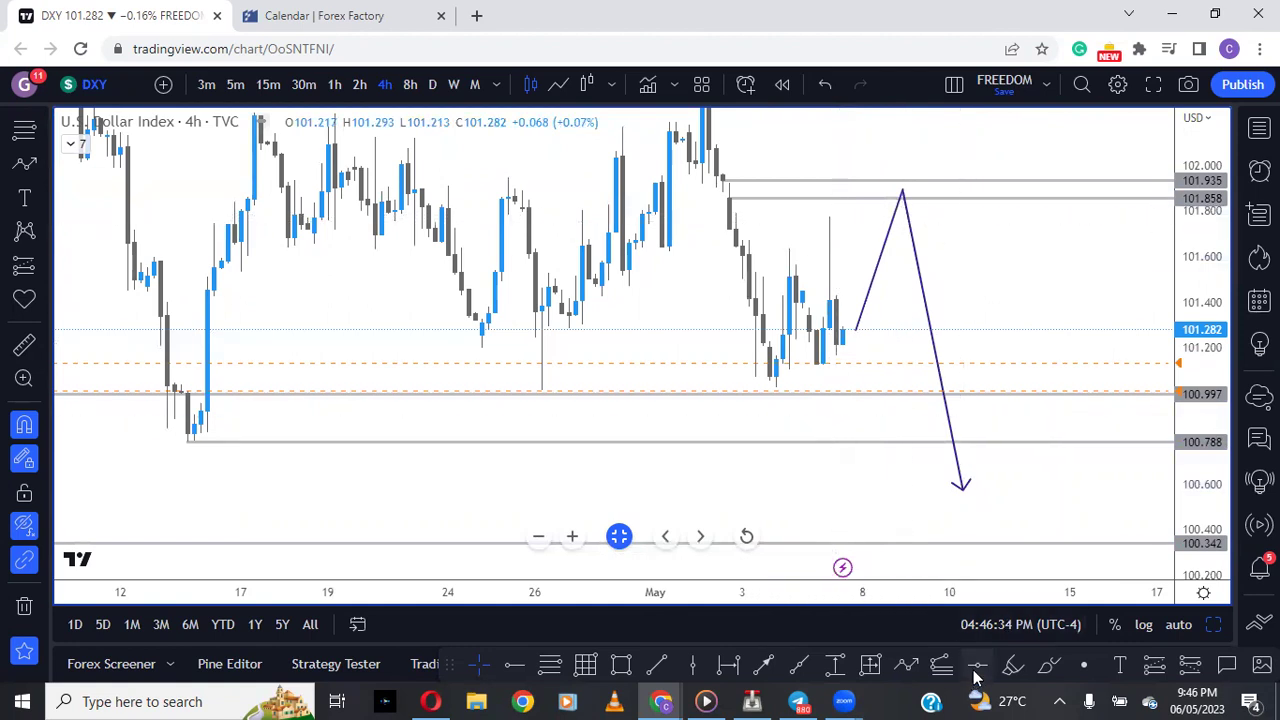
pyautogui.click(863, 324)
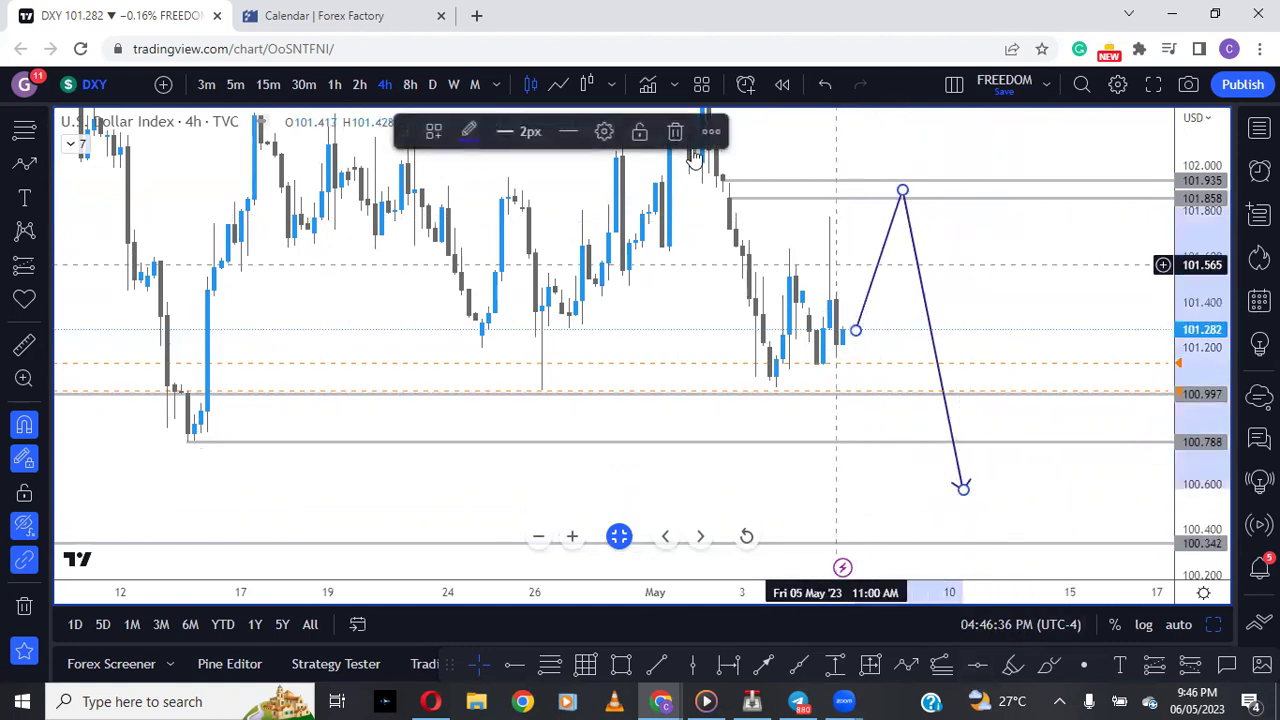
pyautogui.click(679, 129)
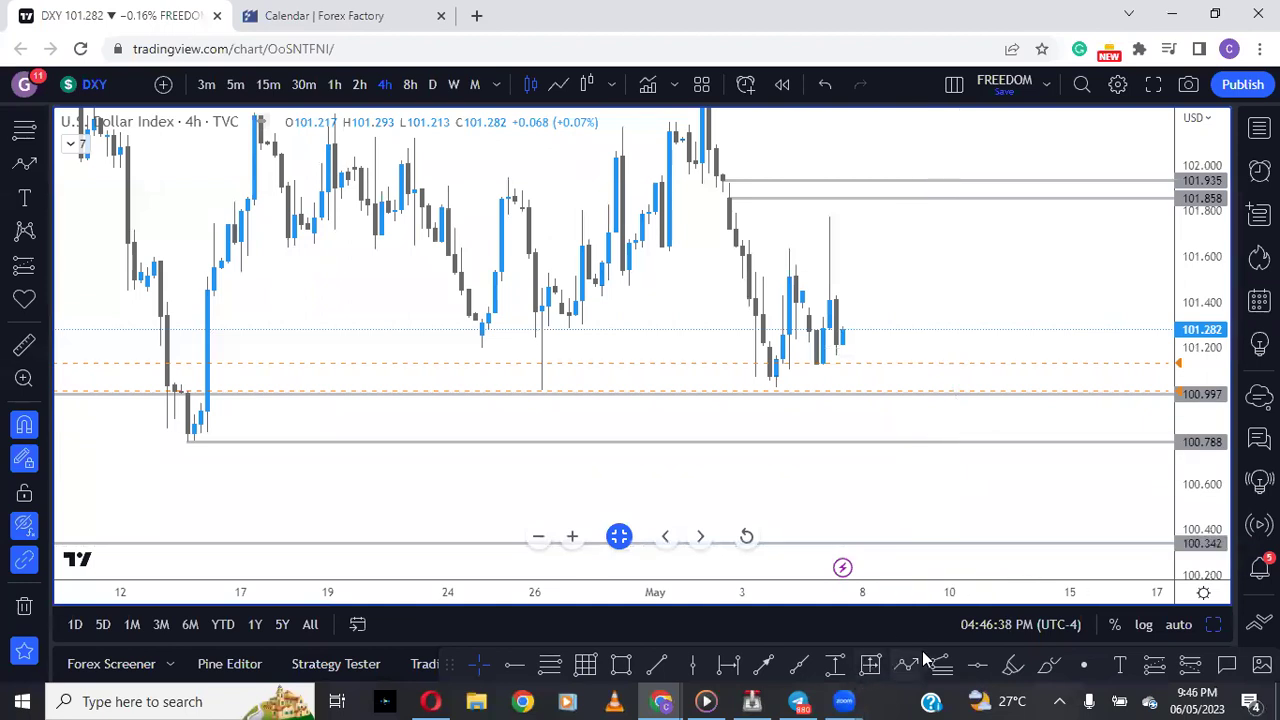
# Step: Draw a zigzag arrow path from the current price to below 100.788, with a rebound and pullback, ending at the 101.858 ray
pyautogui.scroll(-3, 1023, 429)
pyautogui.scroll(-3, 1018, 514)
pyautogui.scroll(-4, 1018, 514)
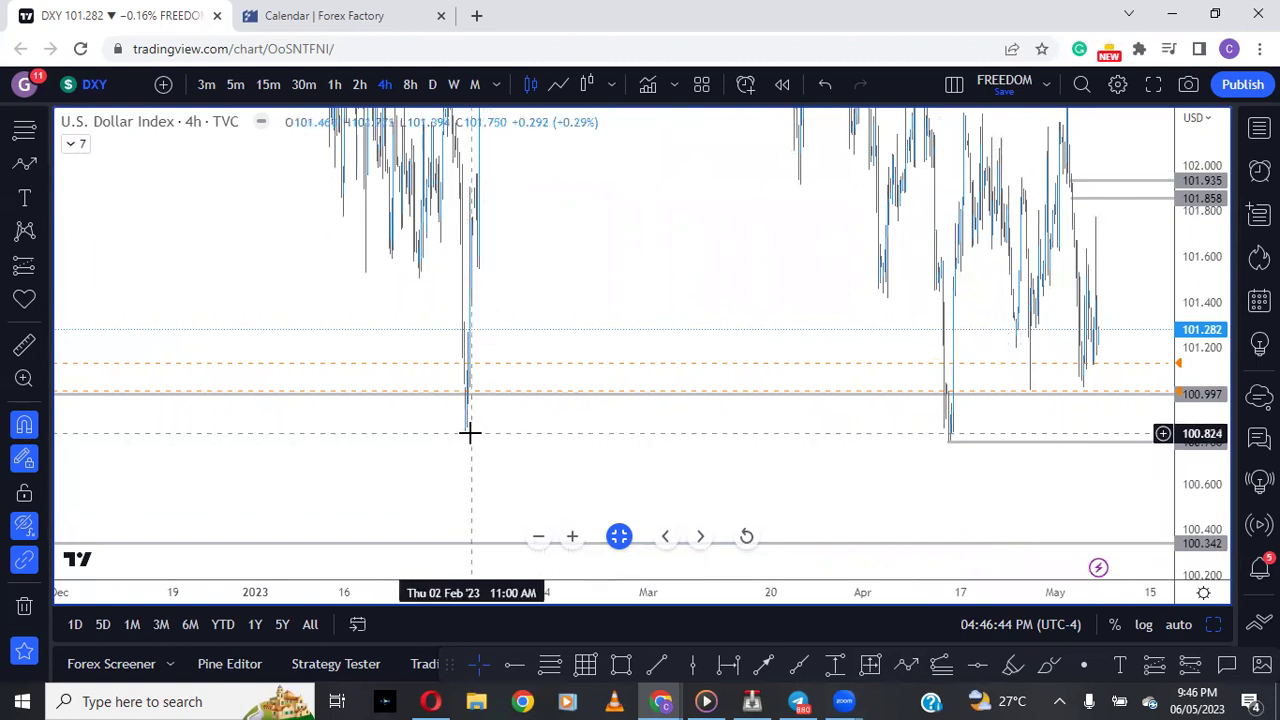
pyautogui.scroll(4, 586, 494)
pyautogui.moveTo(1107, 240); pyautogui.dragTo(1062, 240)
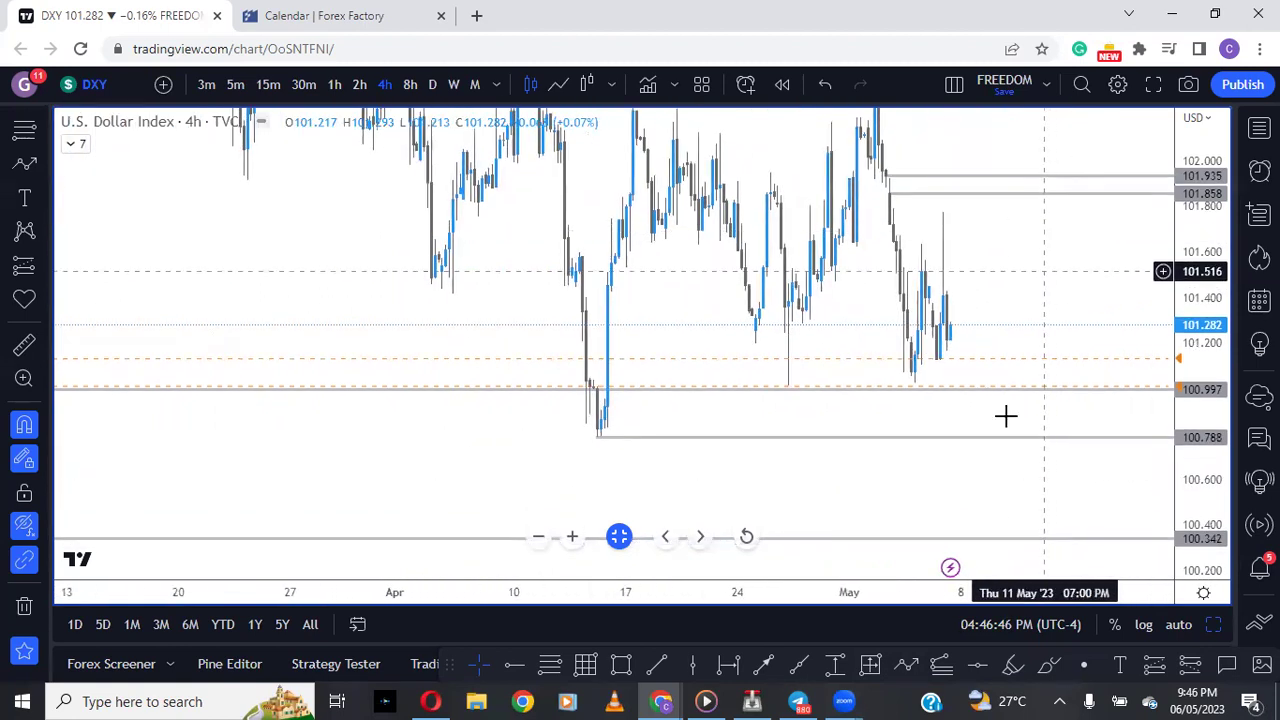
pyautogui.click(904, 662)
pyautogui.click(953, 321)
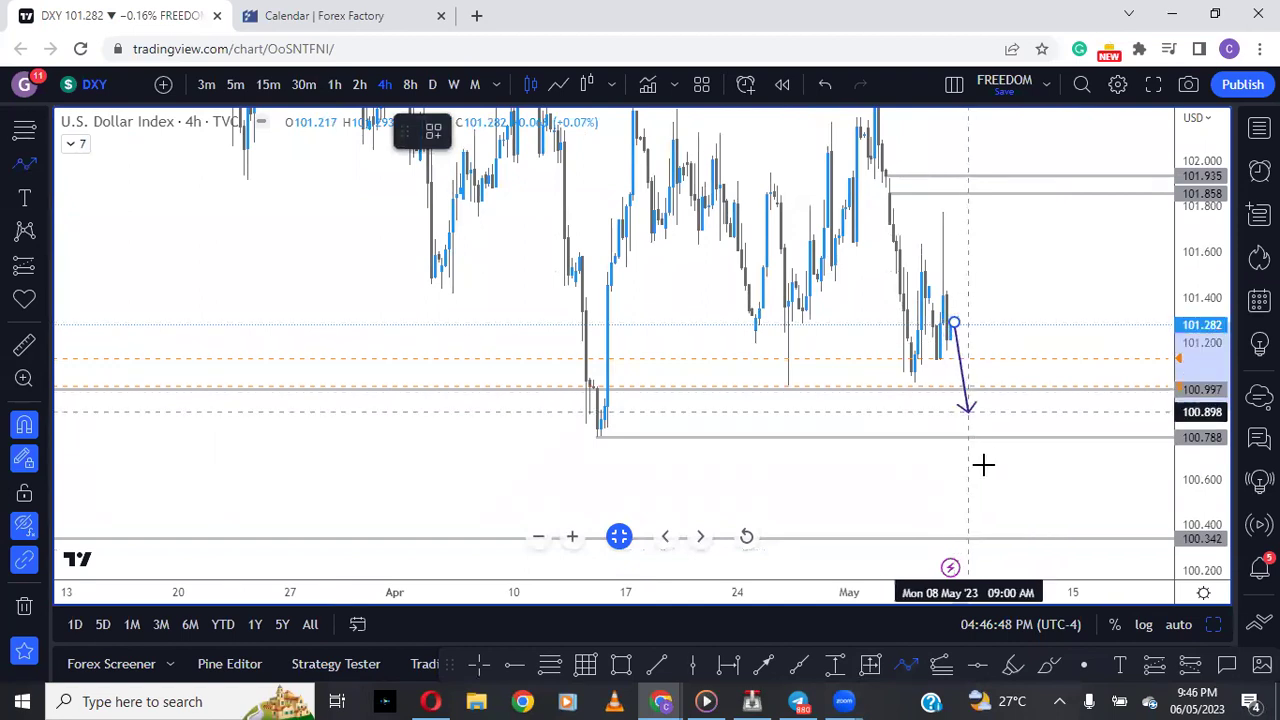
pyautogui.click(986, 494)
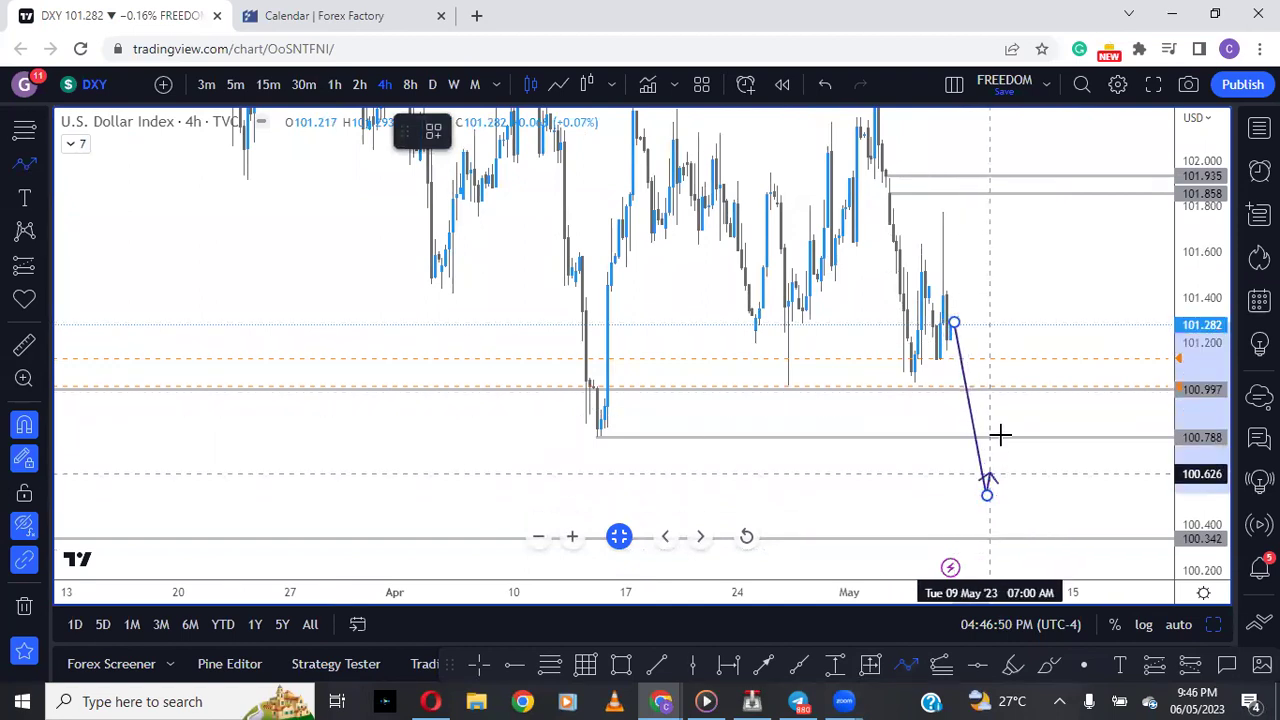
pyautogui.click(1018, 351)
pyautogui.click(1062, 412)
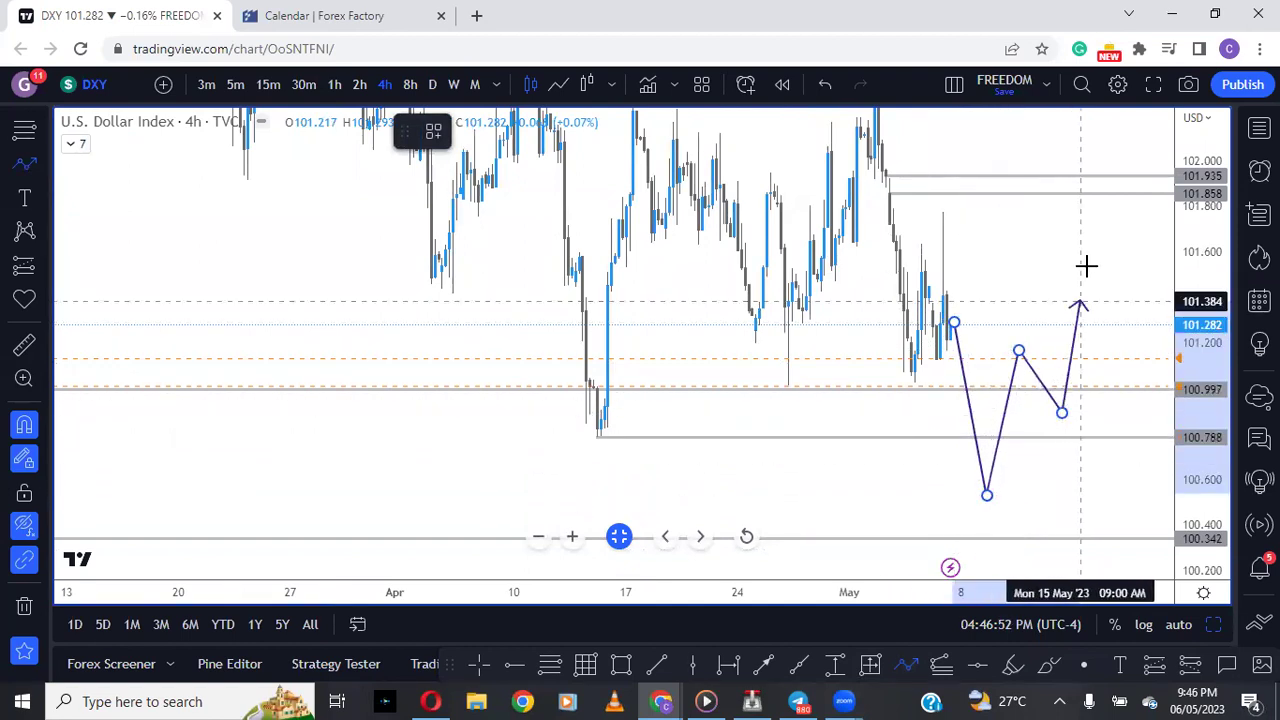
pyautogui.doubleClick(1100, 194)
pyautogui.moveTo(1114, 277); pyautogui.dragTo(1075, 282)
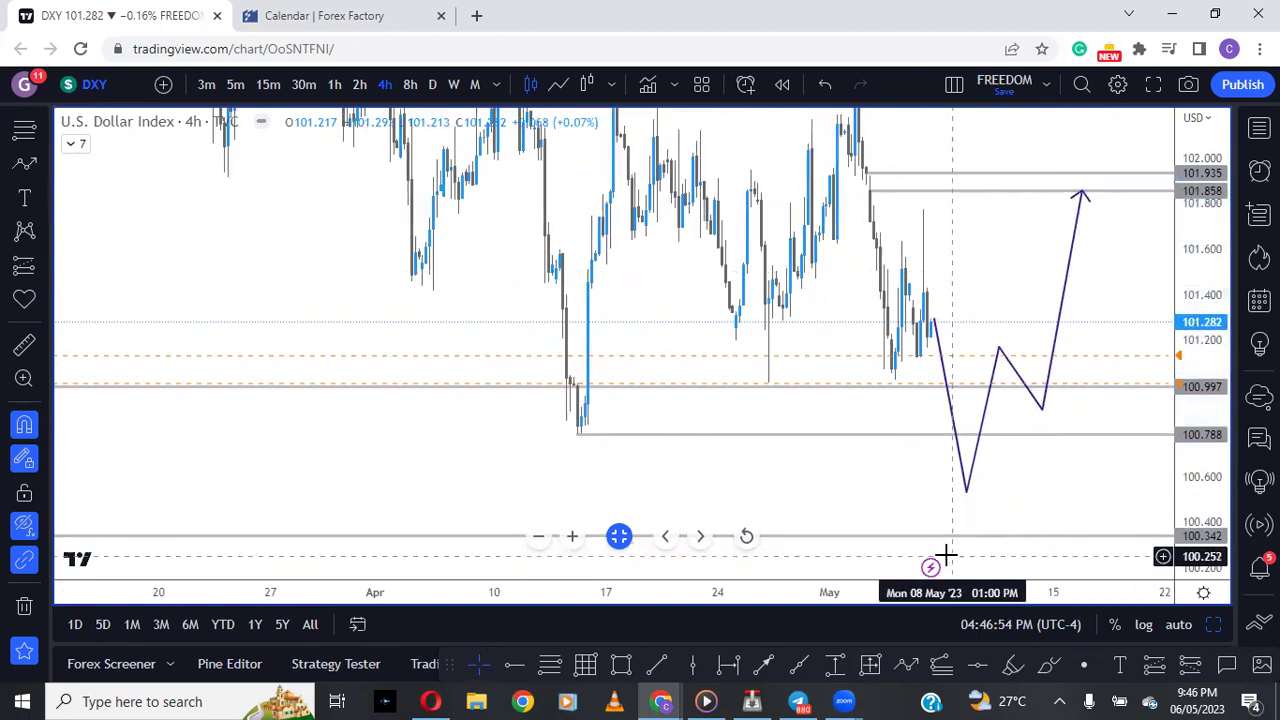
# Step: Delete the zigzag arrow path from the DXY chart, keeping the marked rays in view
pyautogui.scroll(3, 877, 543)
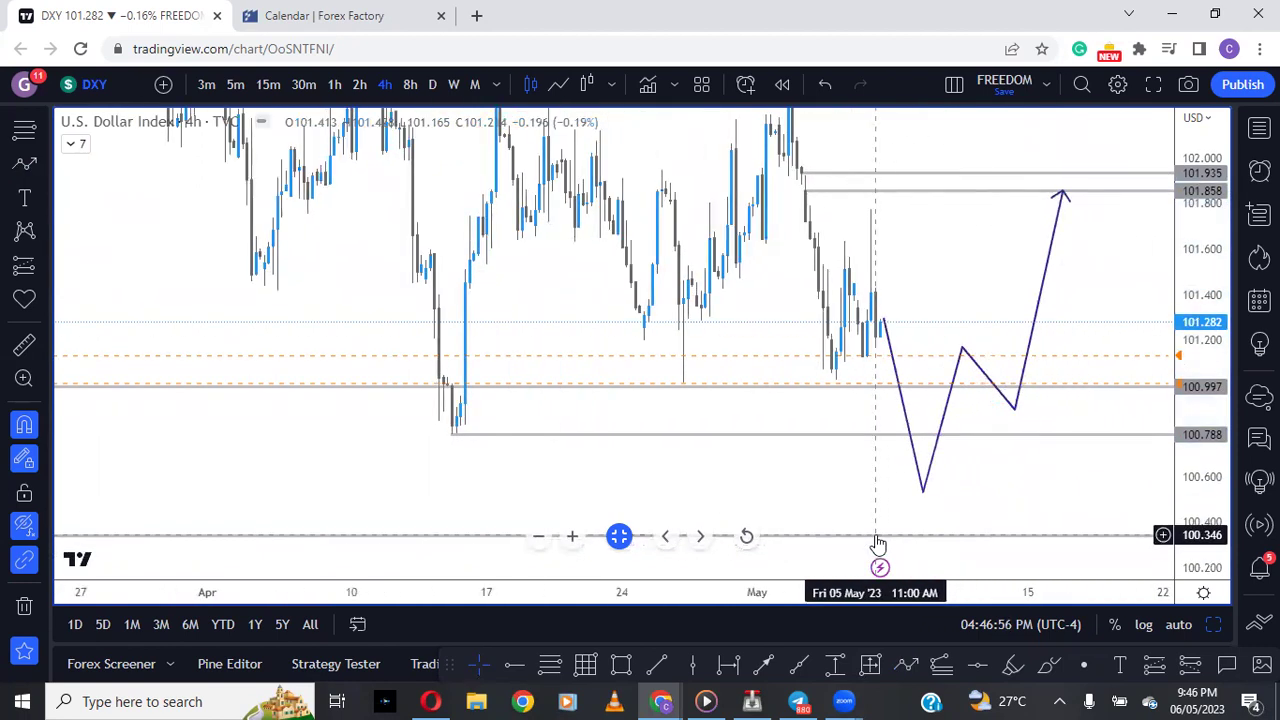
pyautogui.click(961, 346)
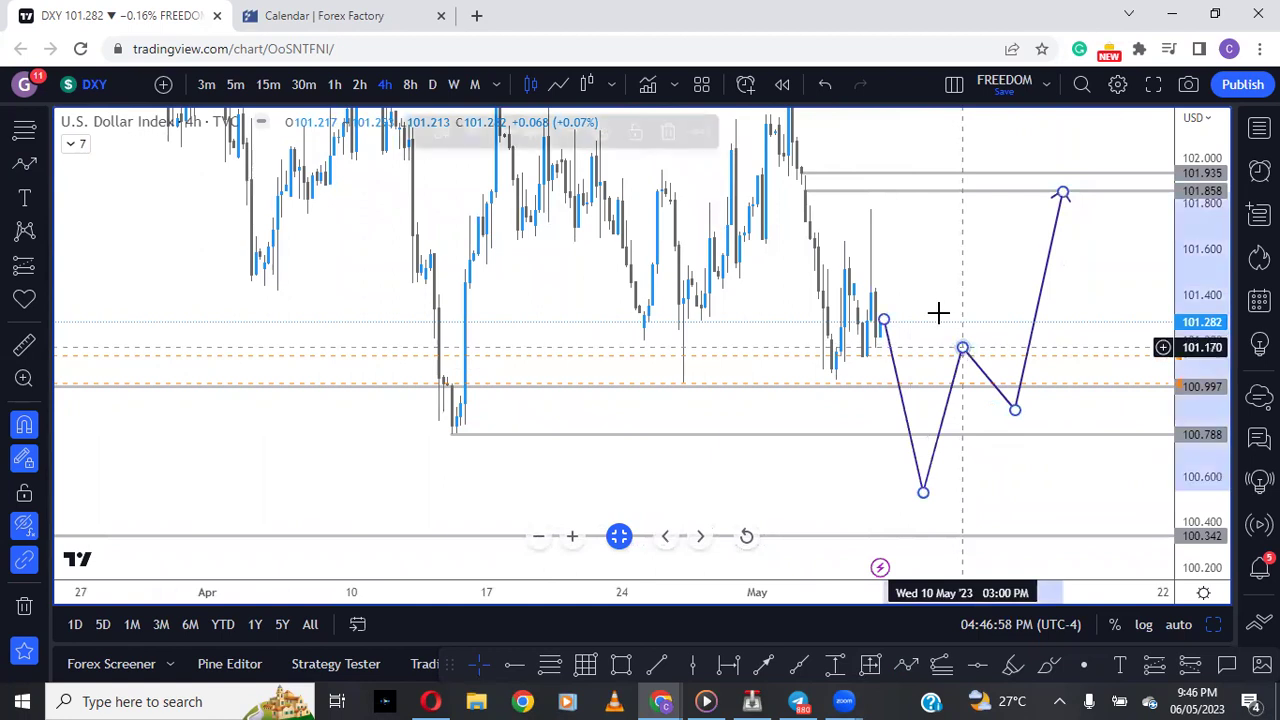
pyautogui.click(675, 132)
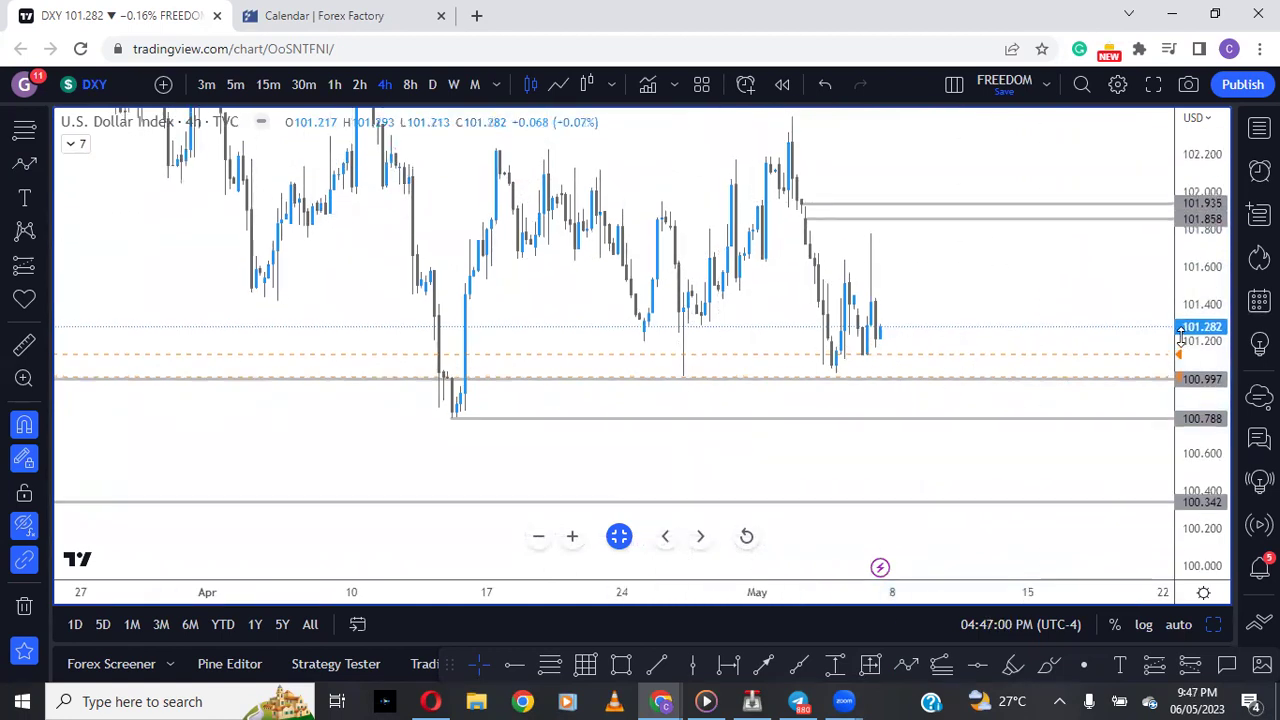
pyautogui.moveTo(1018, 296); pyautogui.dragTo(988, 366)
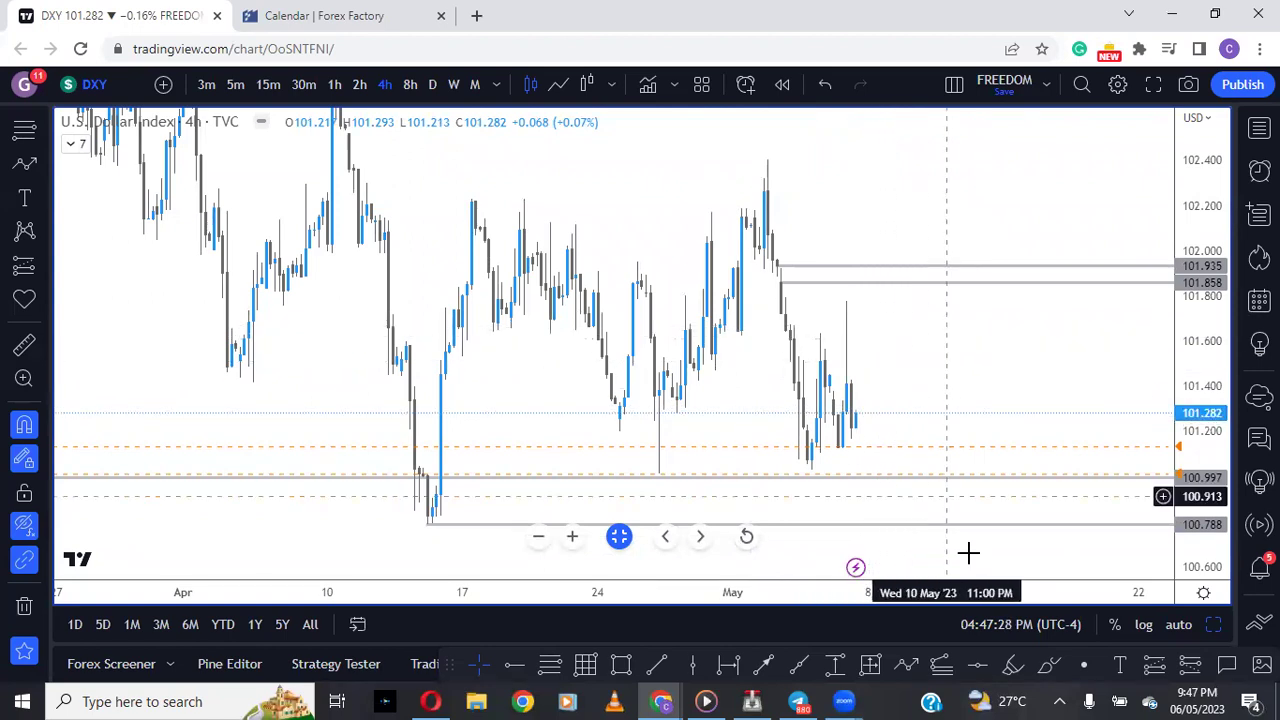
# Step: Switch the chart to EURUSD from the currencies watchlist and hide the watchlist again
pyautogui.click(1259, 128)
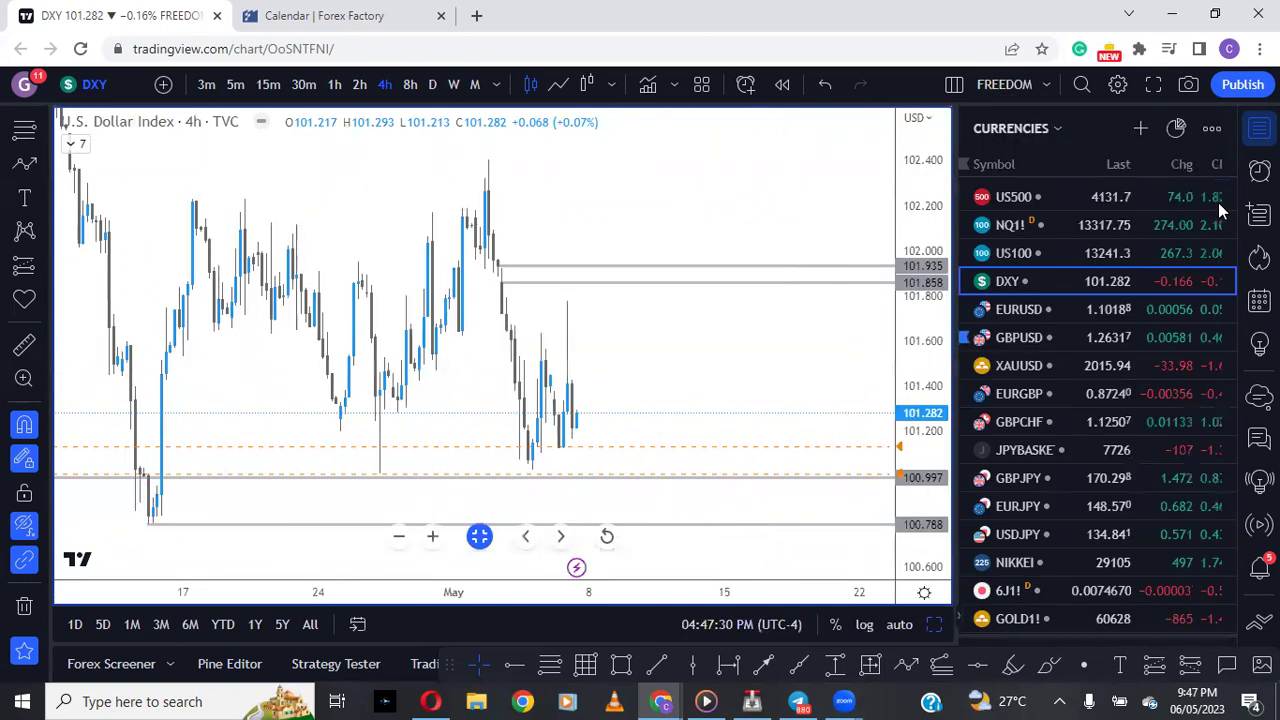
pyautogui.click(1068, 320)
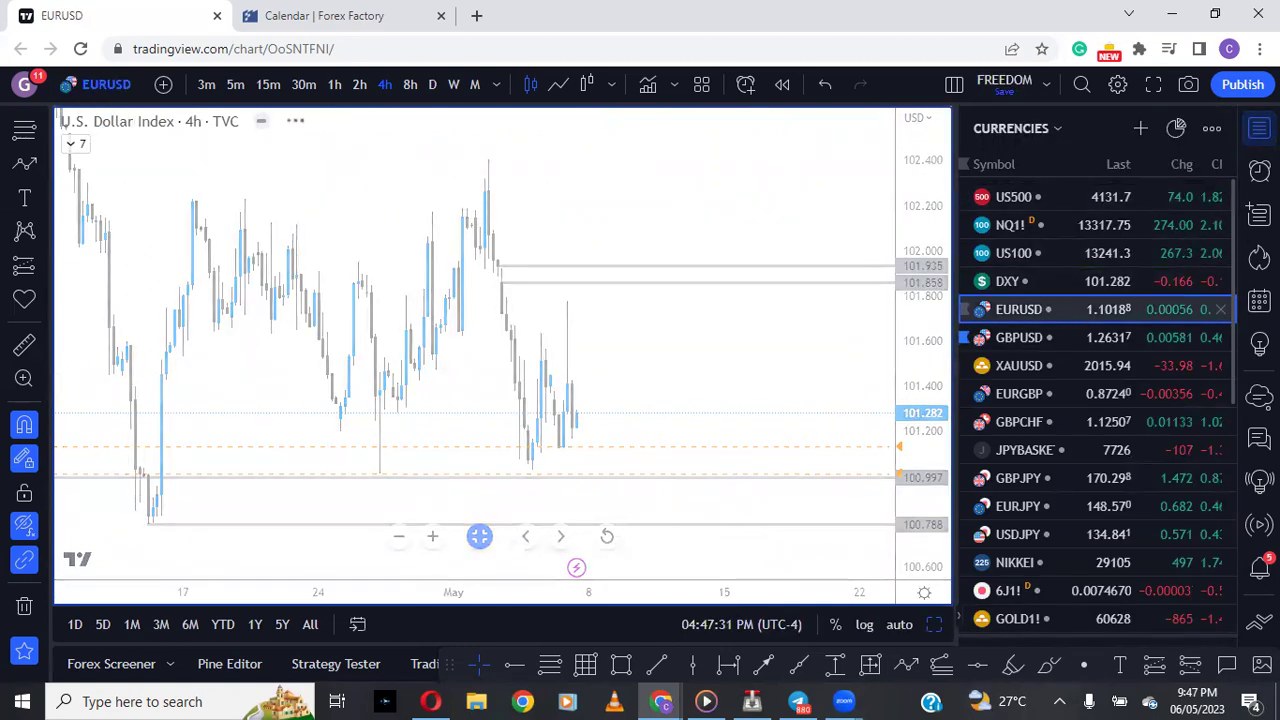
pyautogui.click(1259, 128)
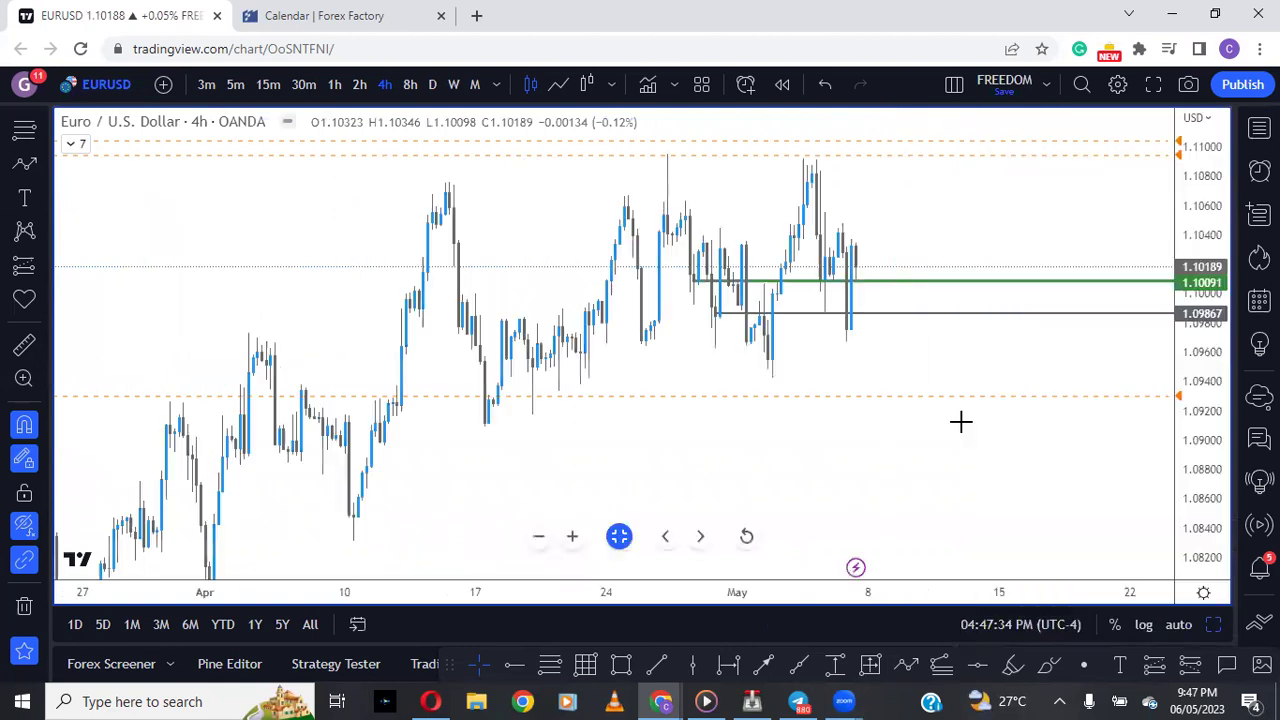
# Step: Remove the two existing drawings from the EURUSD chart and view it on the daily timeframe with the swing indicators shown
pyautogui.click(24, 605)
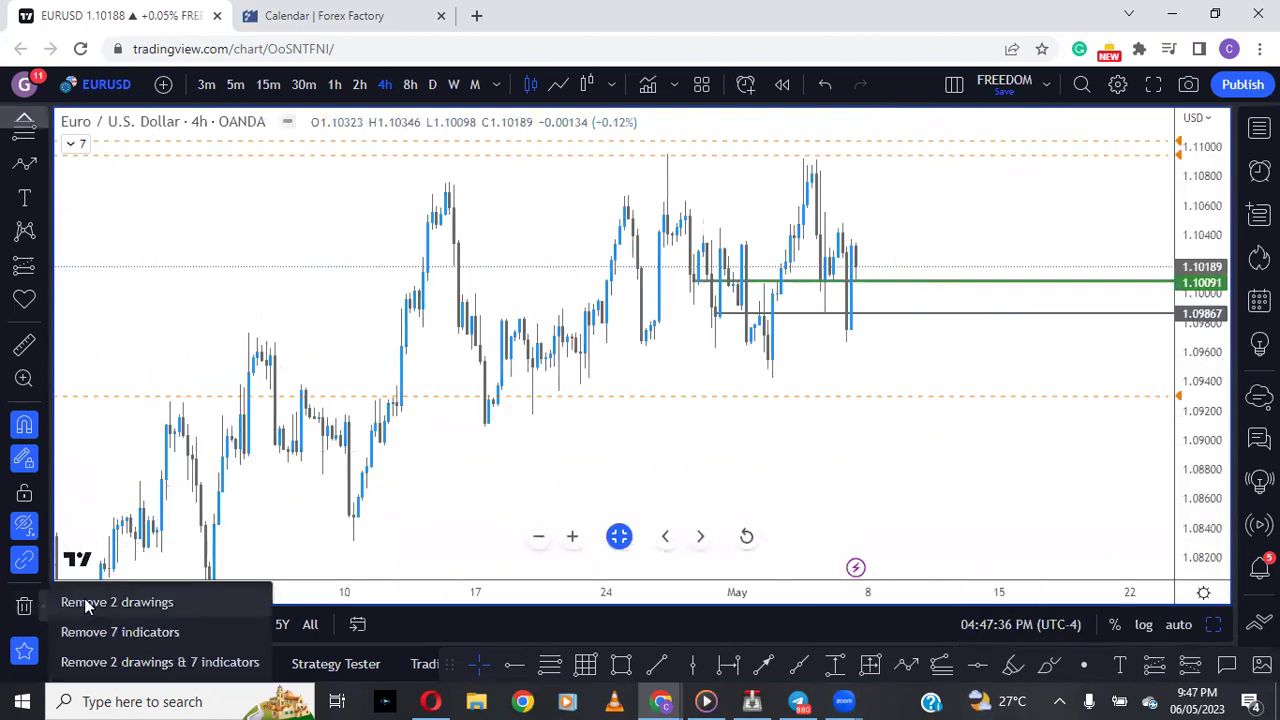
pyautogui.click(86, 603)
pyautogui.click(433, 84)
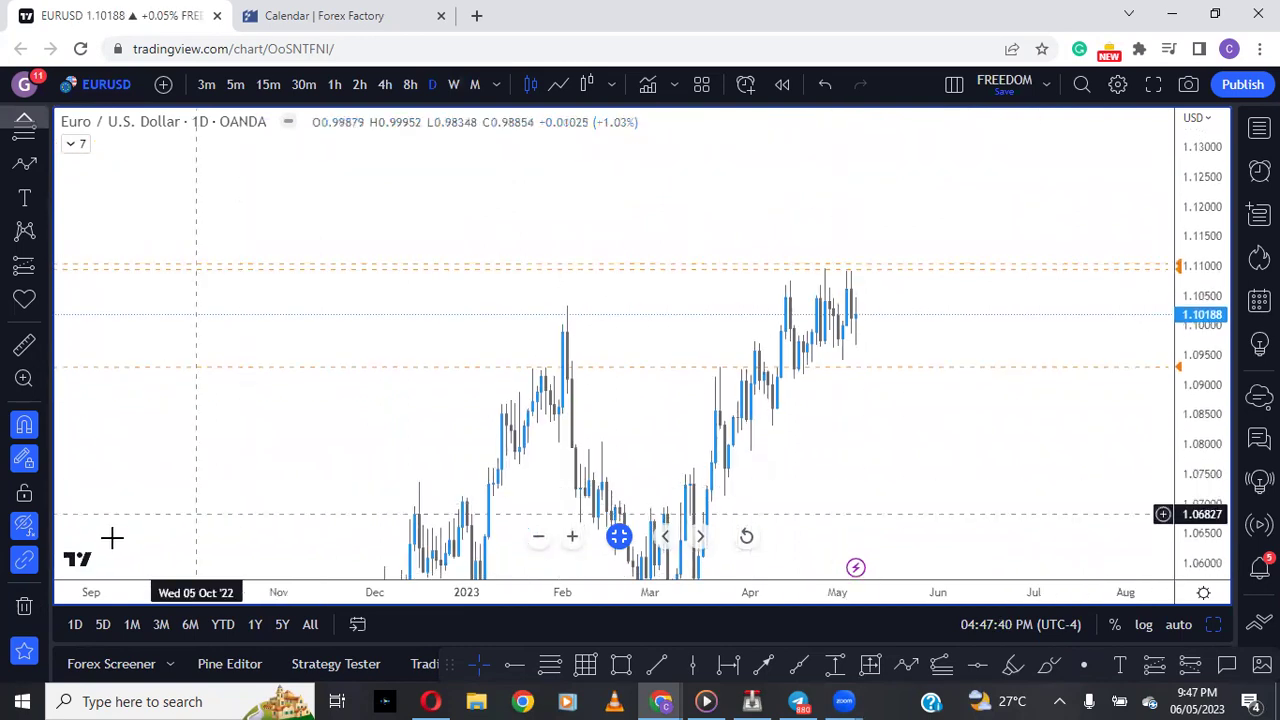
pyautogui.scroll(3, 913, 480)
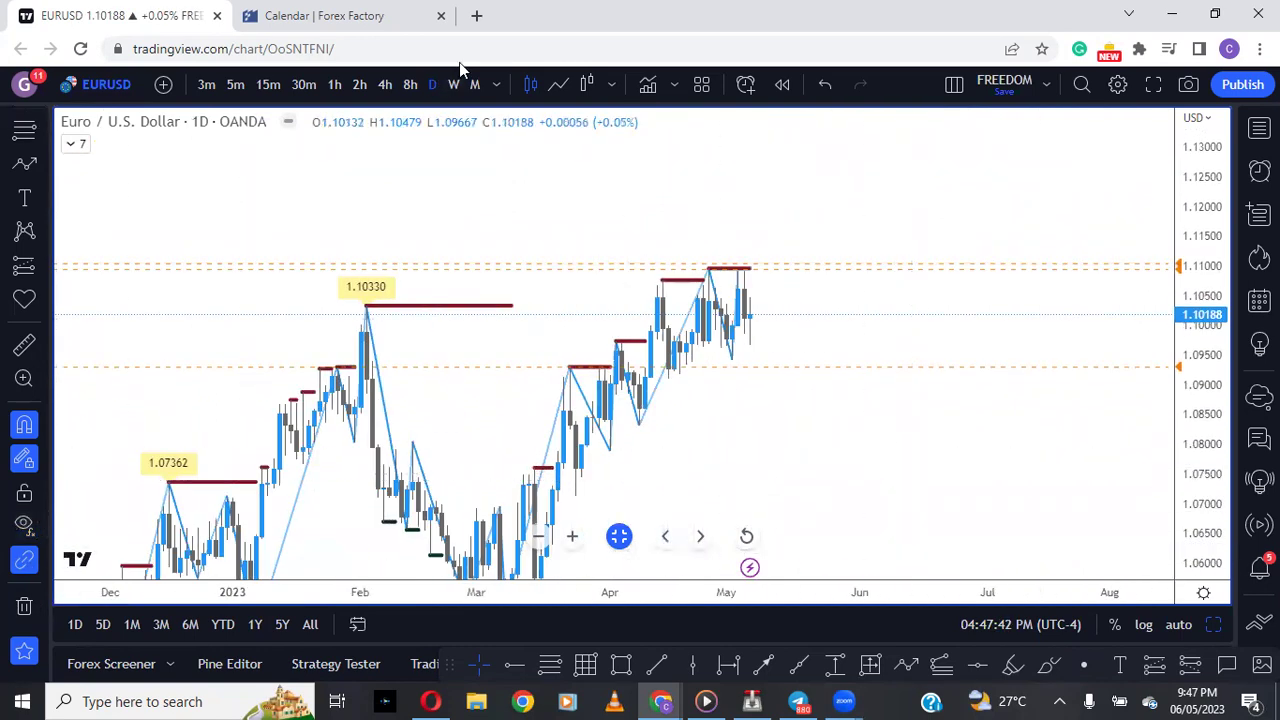
# Step: Hide the candles on the 4-hour EURUSD chart and place horizontal rays at the 1.08314 swing low and 1.10956 swing high
pyautogui.click(309, 121)
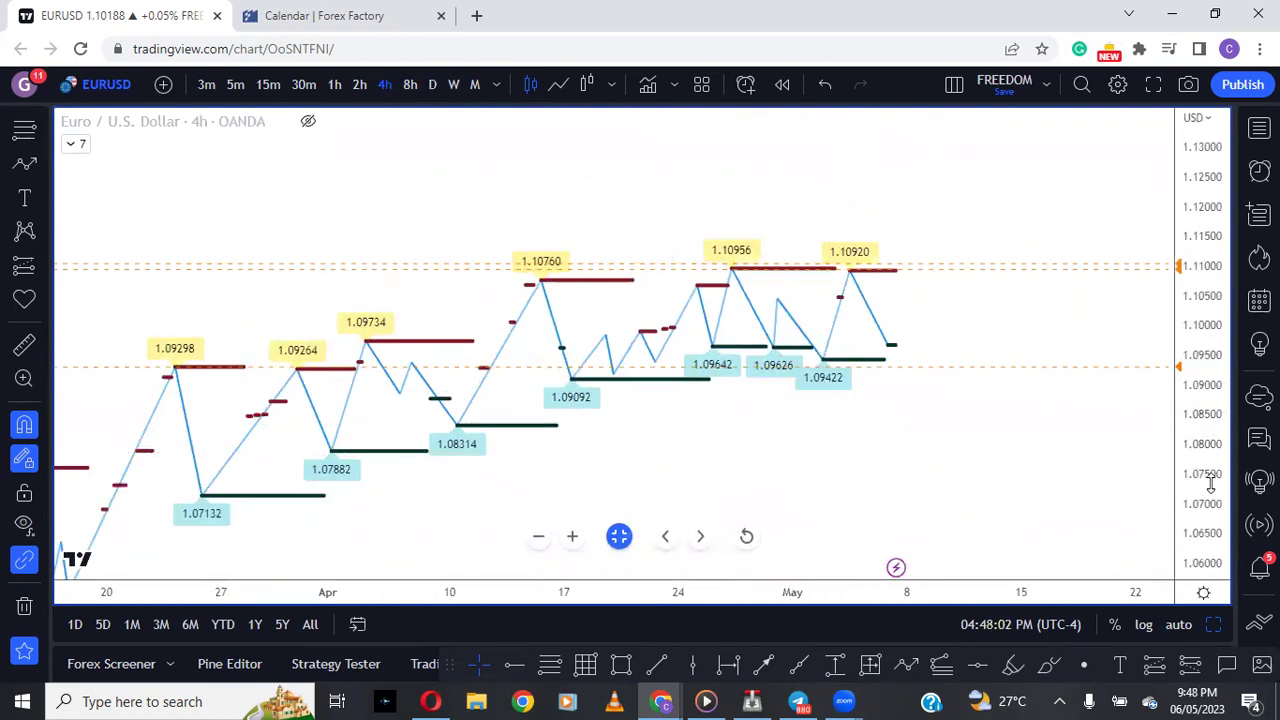
pyautogui.moveTo(1211, 482); pyautogui.dragTo(1211, 455)
pyautogui.moveTo(937, 457); pyautogui.dragTo(988, 464)
pyautogui.scroll(2, 826, 463)
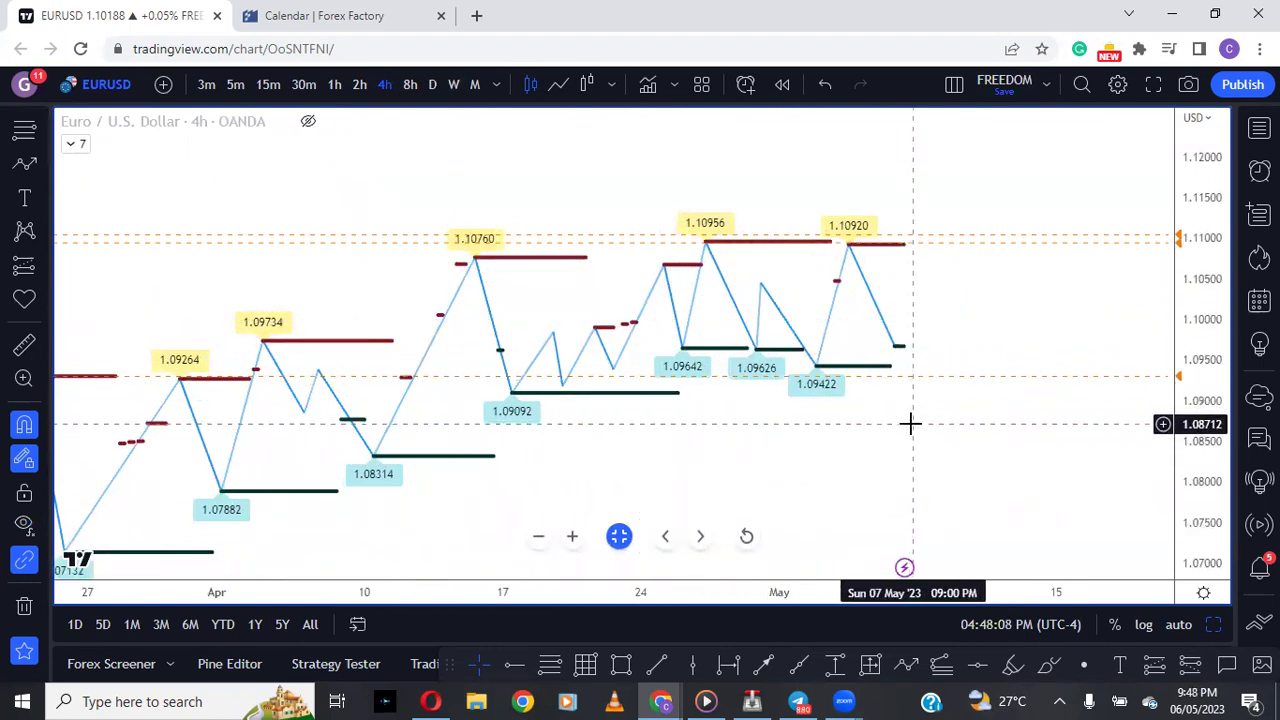
pyautogui.click(513, 665)
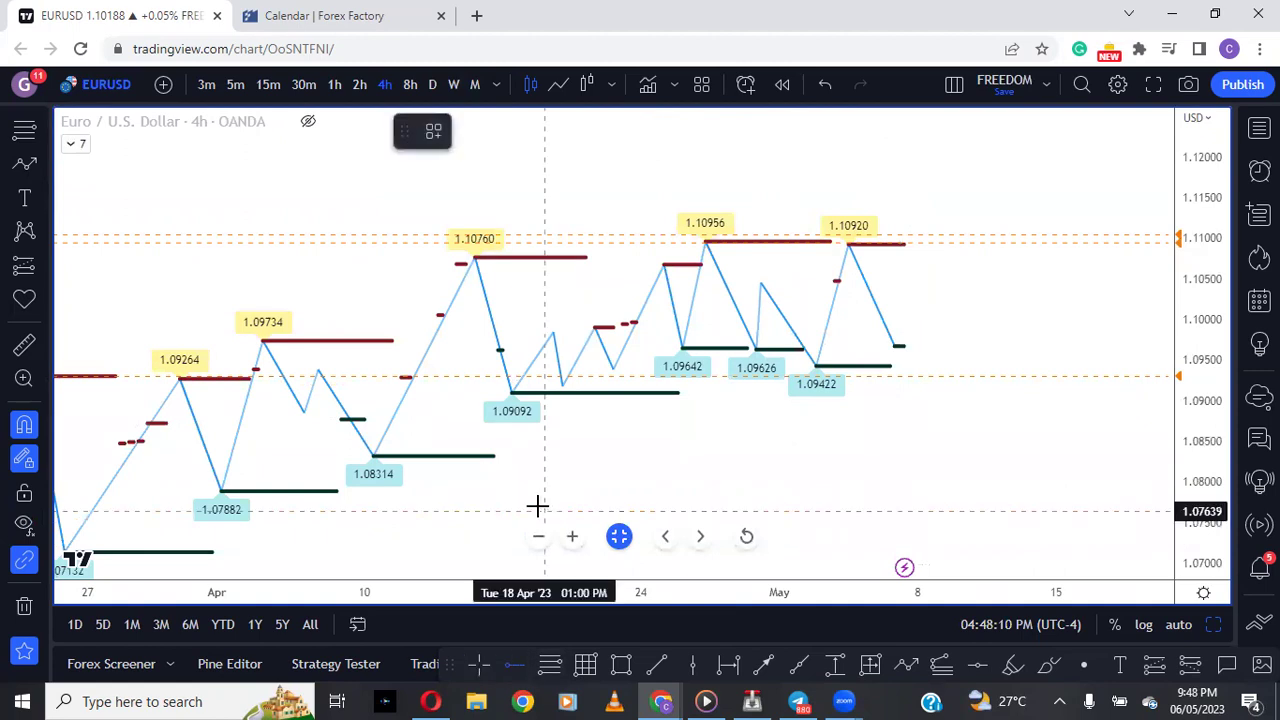
pyautogui.click(374, 456)
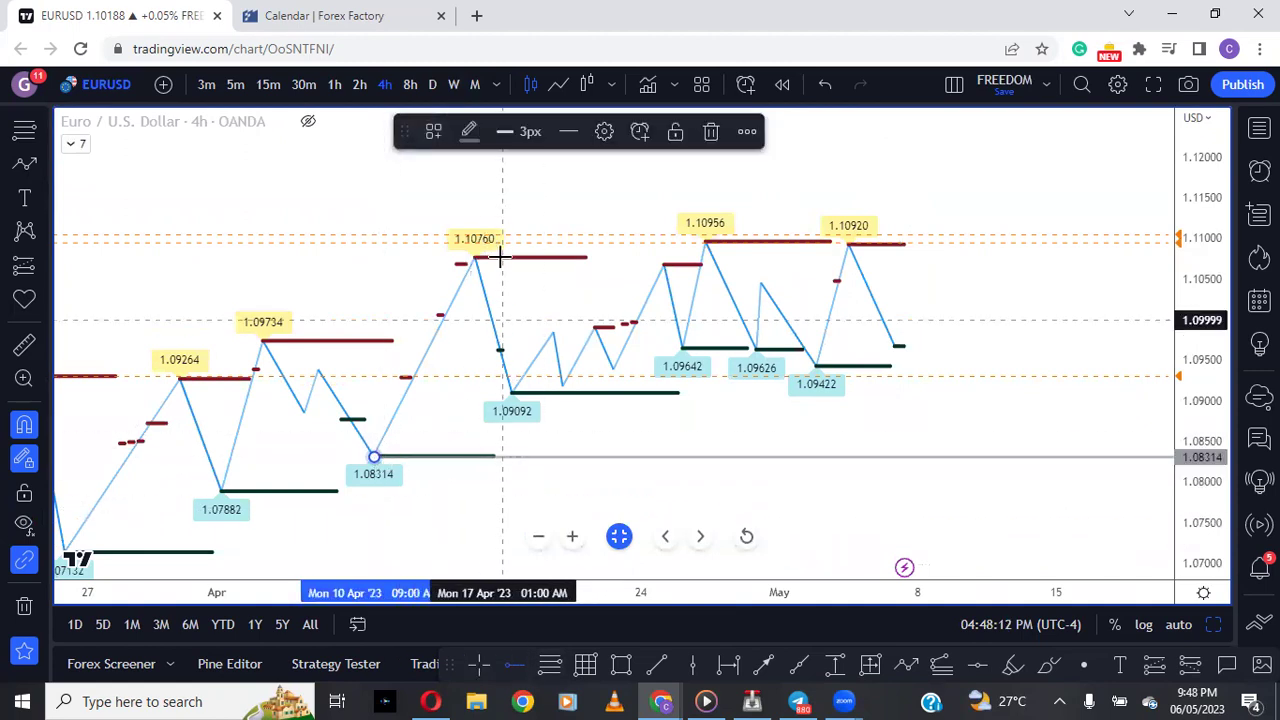
pyautogui.click(705, 242)
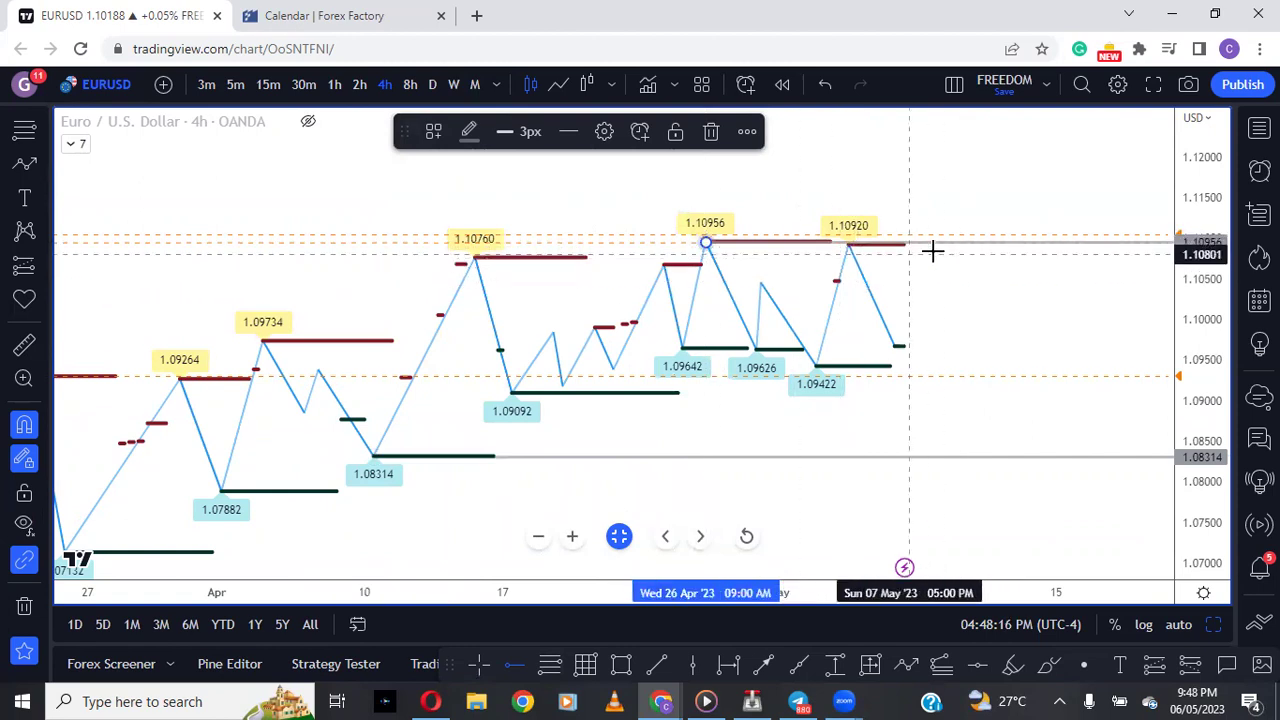
pyautogui.scroll(2, 1200, 450)
pyautogui.click(997, 317)
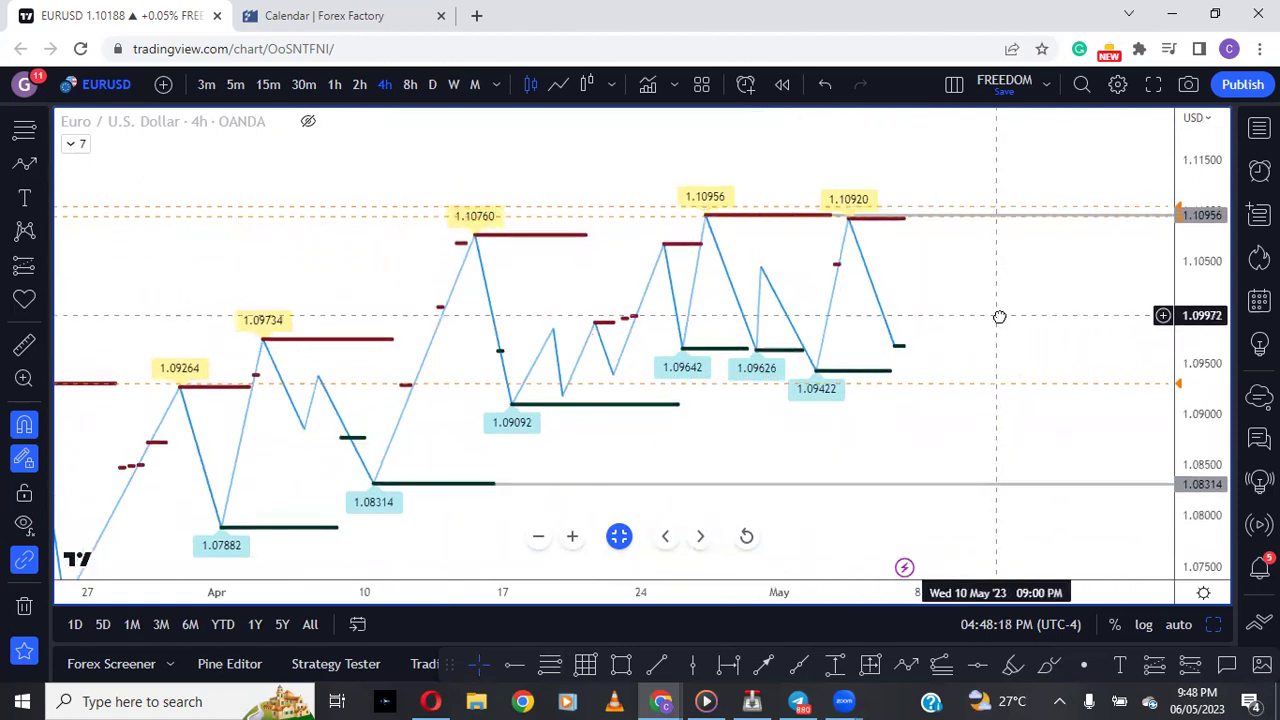
# Step: Show the EURUSD candles again and examine recent price action between the two marked rays
pyautogui.click(309, 121)
pyautogui.scroll(1, 988, 510)
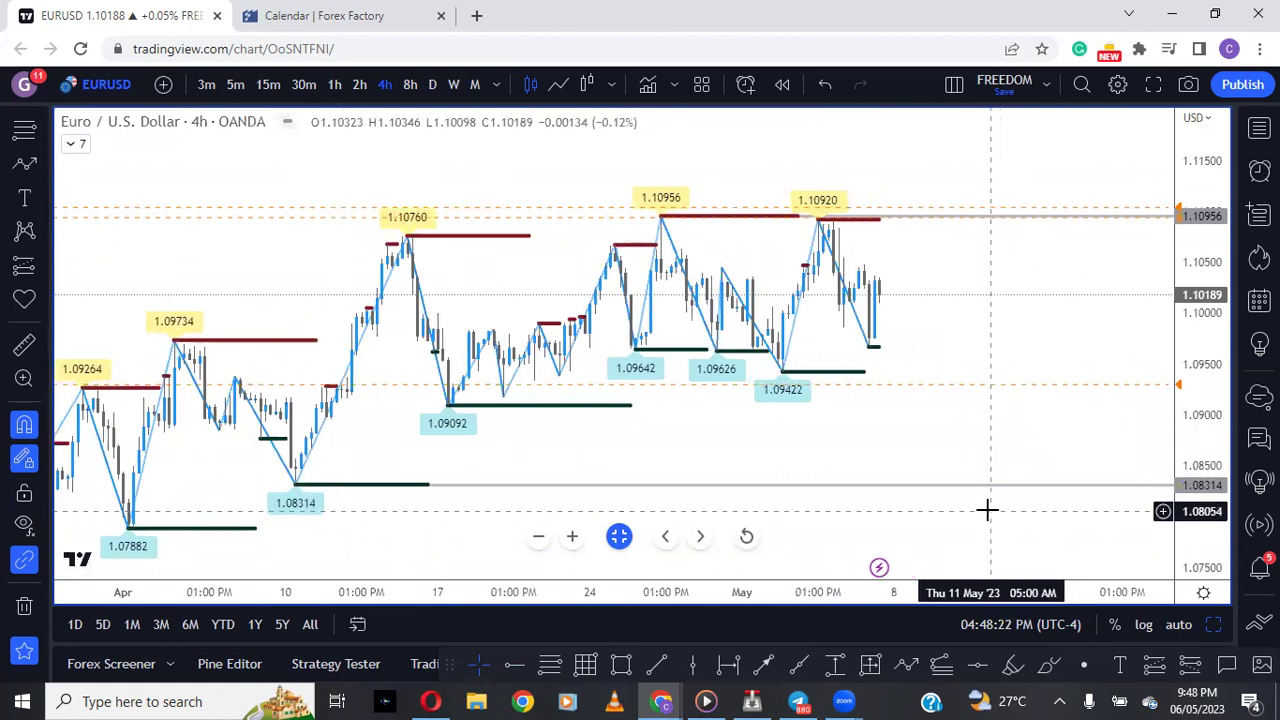
pyautogui.scroll(1, 987, 505)
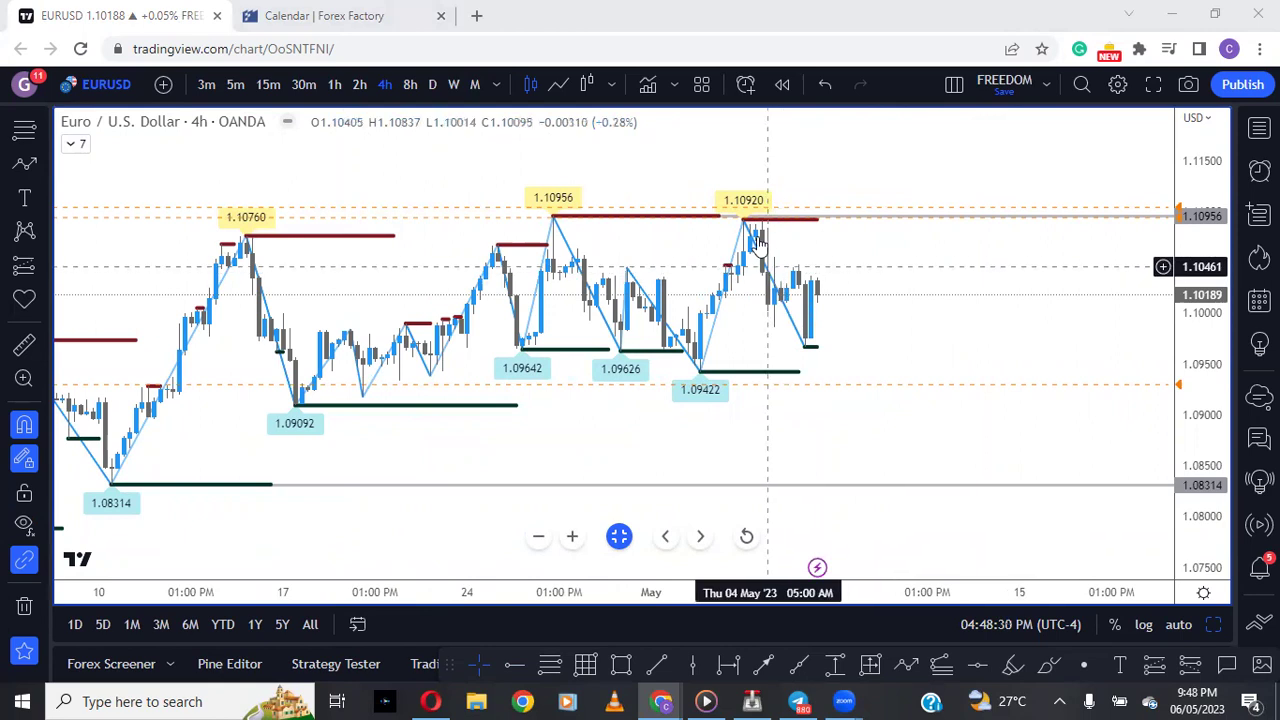
pyautogui.moveTo(966, 448); pyautogui.dragTo(973, 448)
pyautogui.scroll(-2, 973, 448)
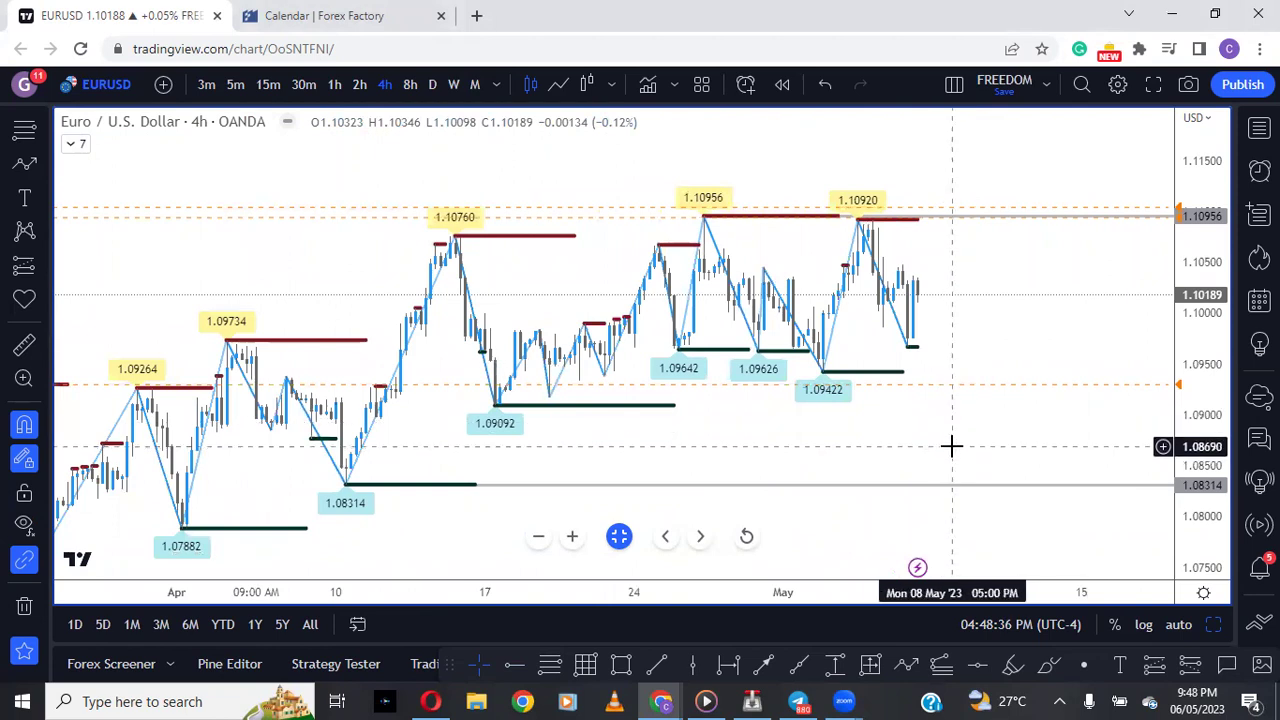
pyautogui.scroll(1, 951, 446)
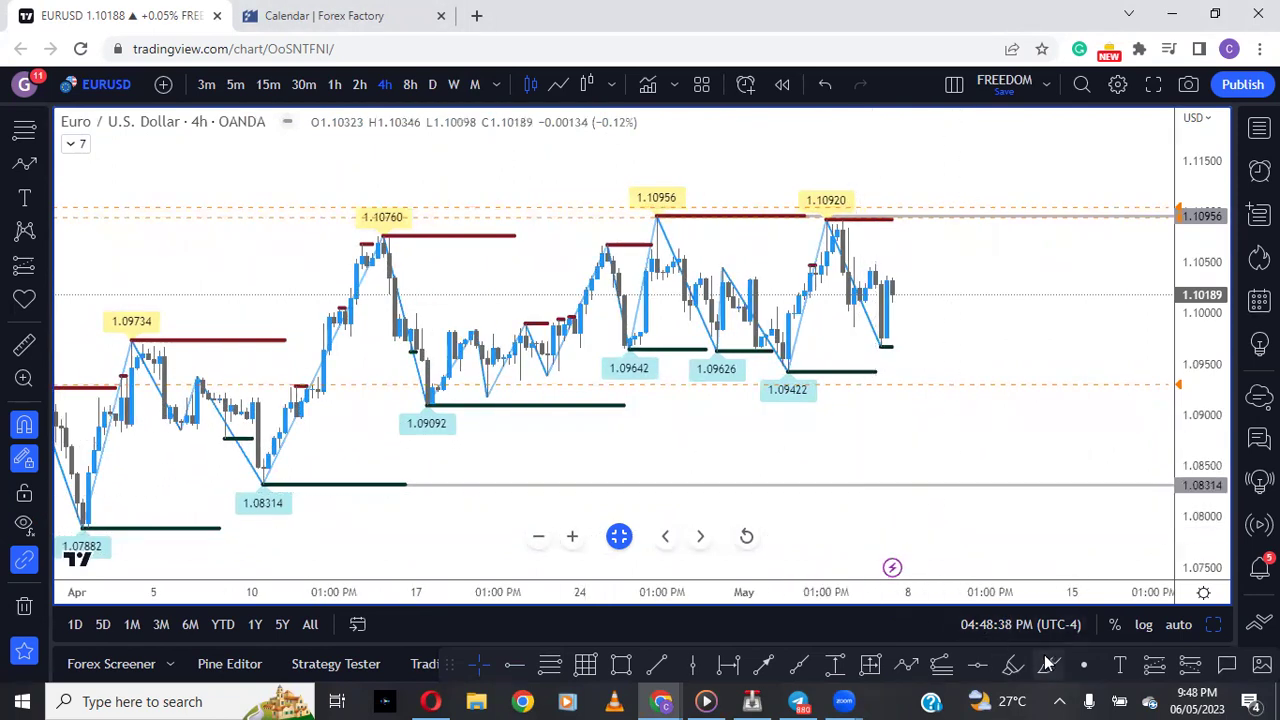
# Step: Draw an arrow path from the current EURUSD price down to about 1.089 and up past the 1.10956 ray to about 1.115
pyautogui.click(899, 668)
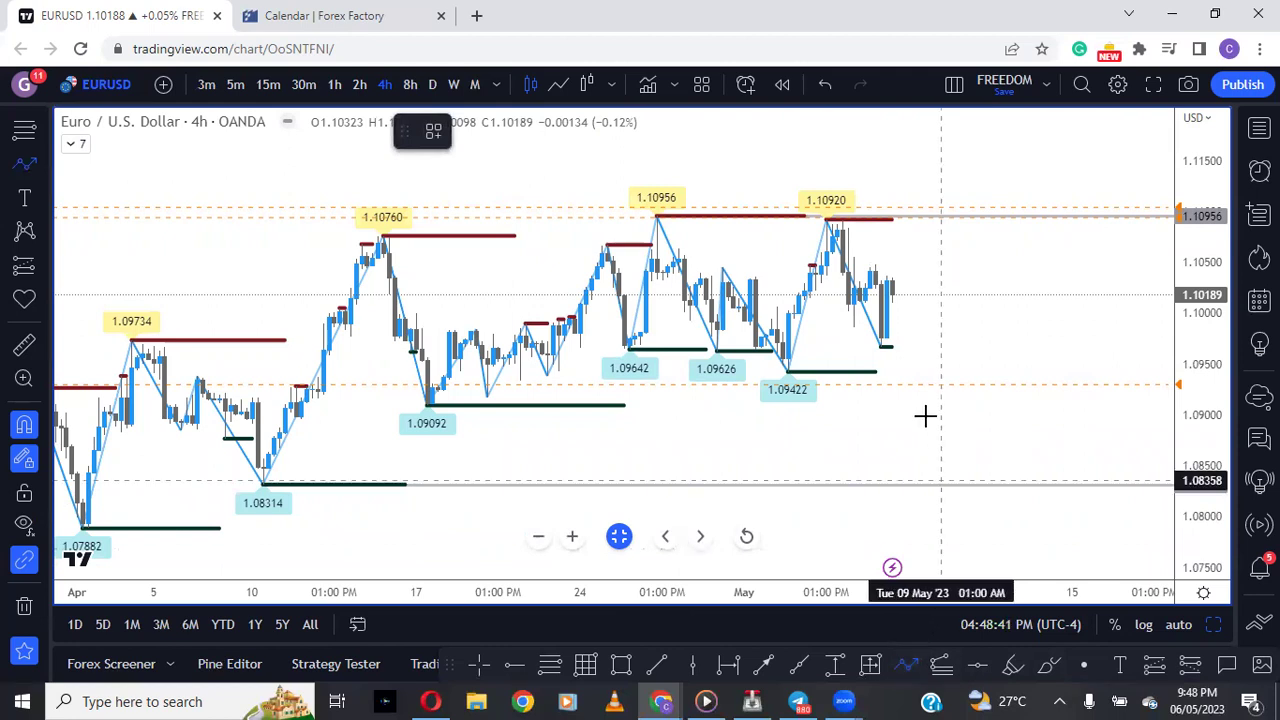
pyautogui.click(897, 298)
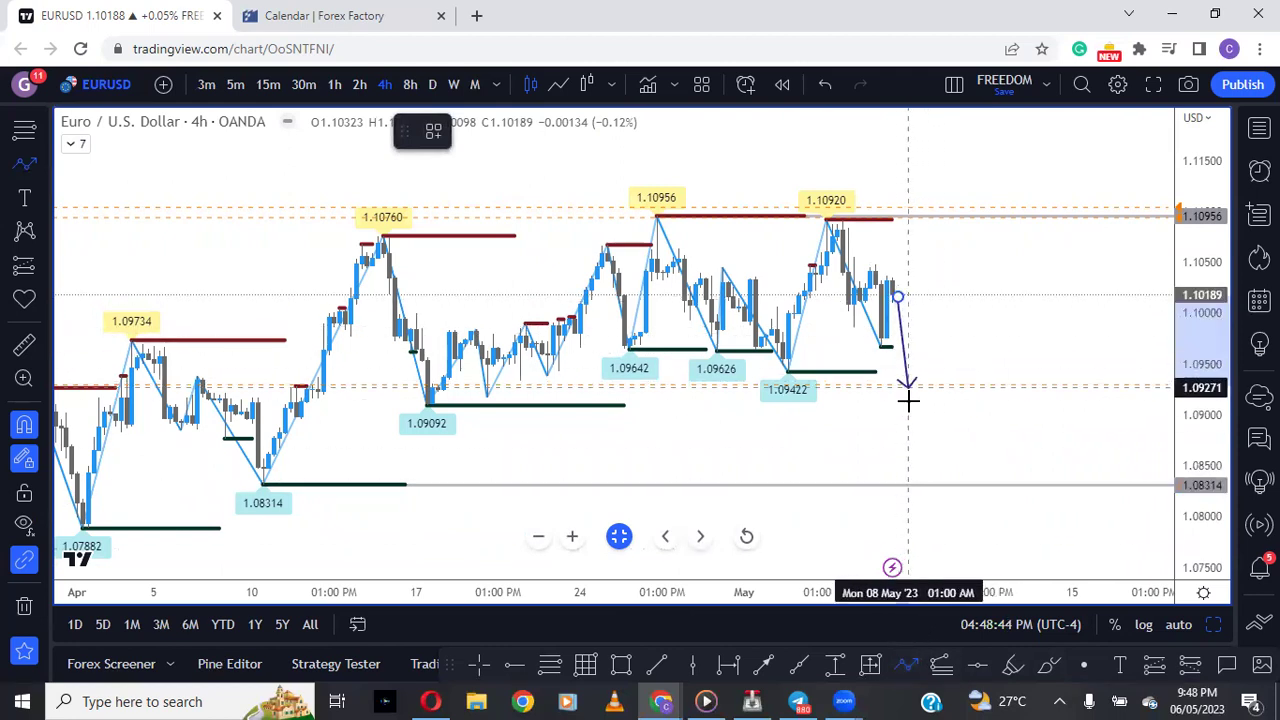
pyautogui.click(919, 422)
pyautogui.doubleClick(1000, 155)
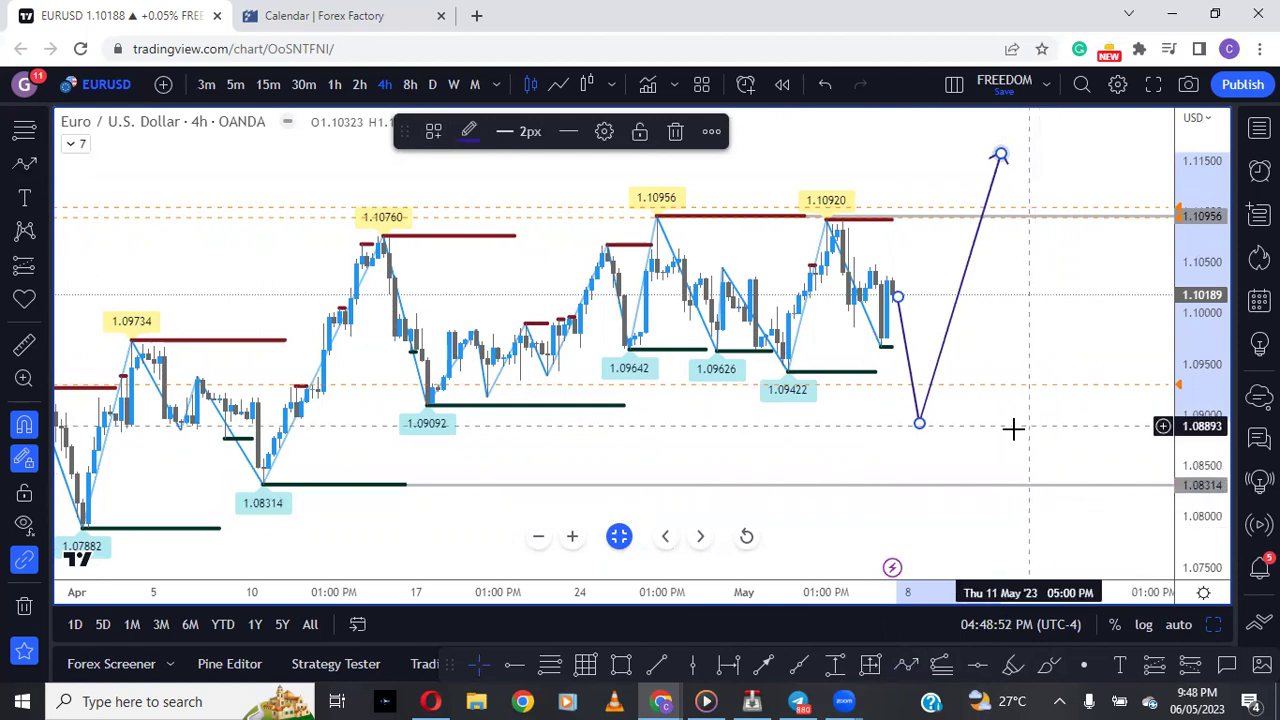
pyautogui.moveTo(1013, 428); pyautogui.dragTo(971, 431)
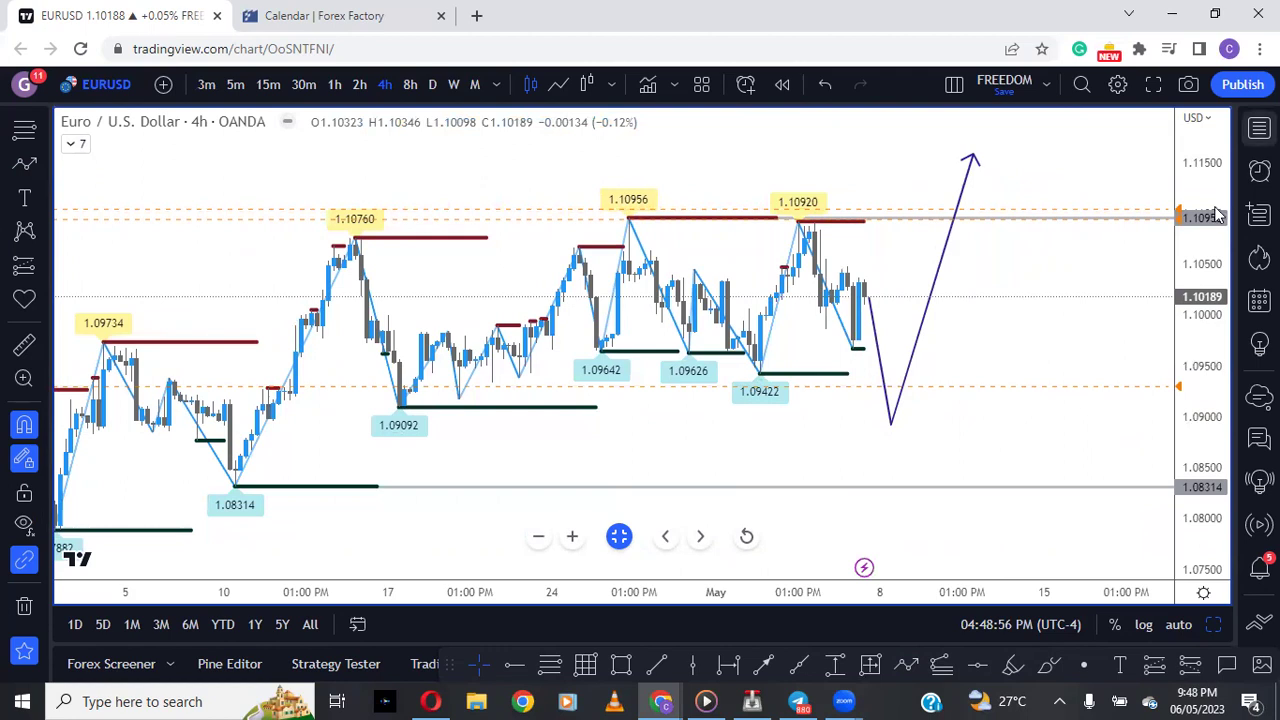
# Step: Check the 4-hour DXY chart from the currencies watchlist for comparison, and return to EURUSD
pyautogui.click(1259, 128)
pyautogui.click(1025, 283)
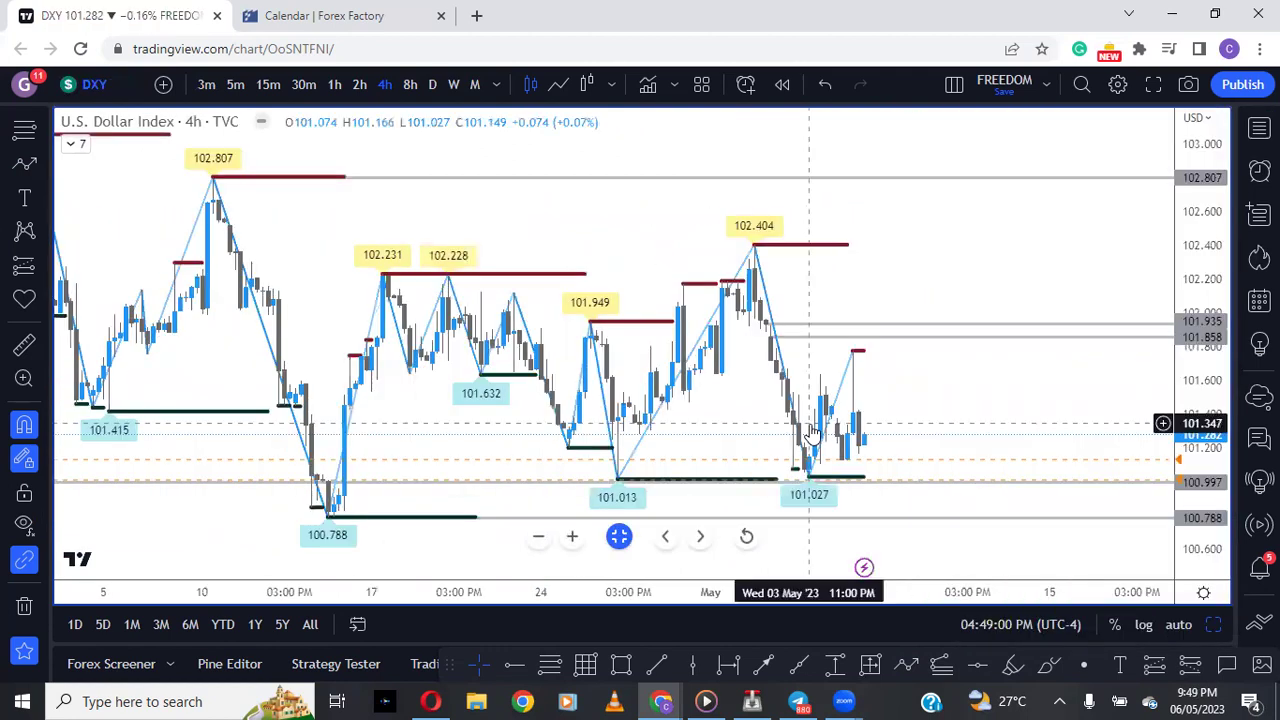
pyautogui.click(1259, 128)
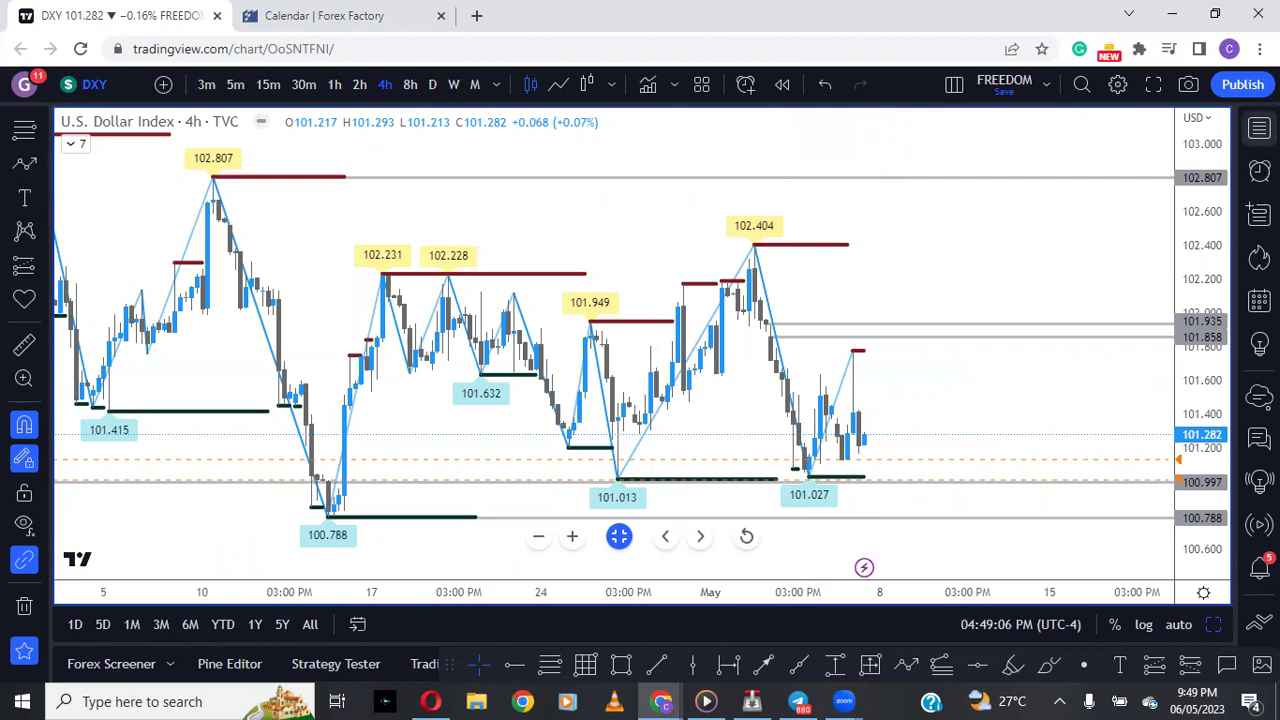
pyautogui.click(1259, 128)
pyautogui.click(1021, 309)
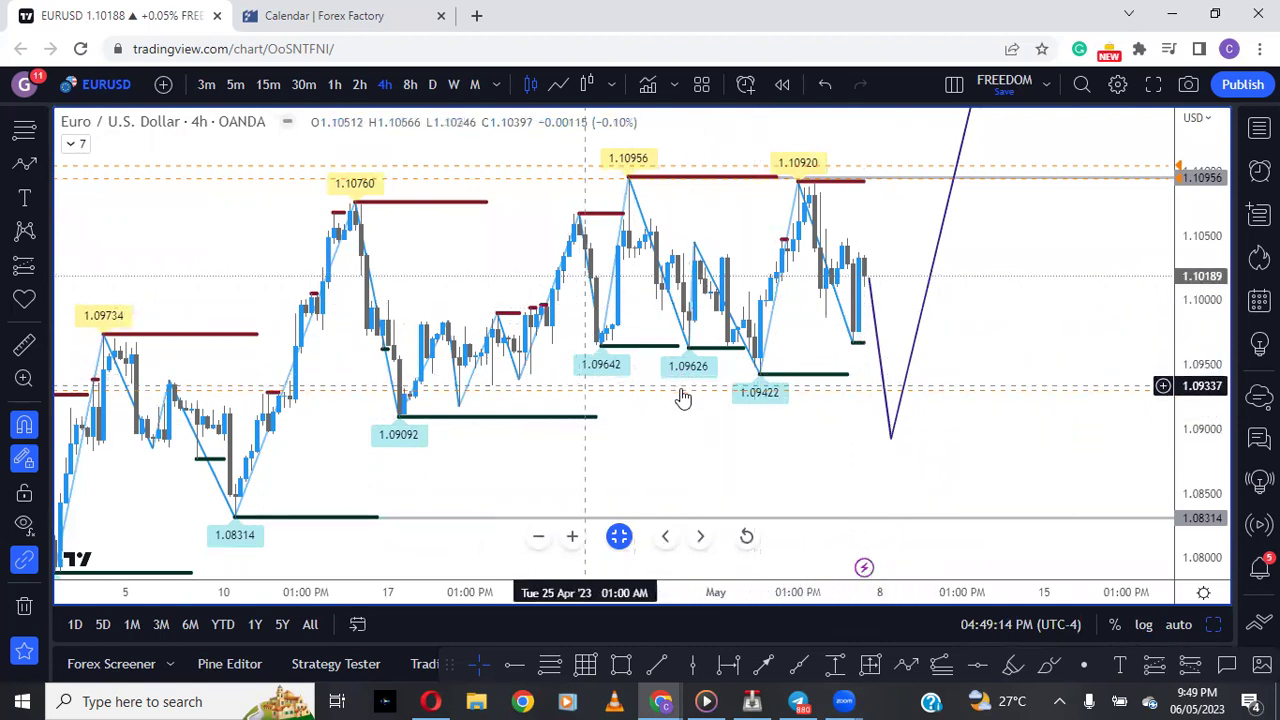
# Step: Delete the arrow path from the EURUSD chart, keeping the marked rays
pyautogui.click(891, 437)
pyautogui.click(677, 134)
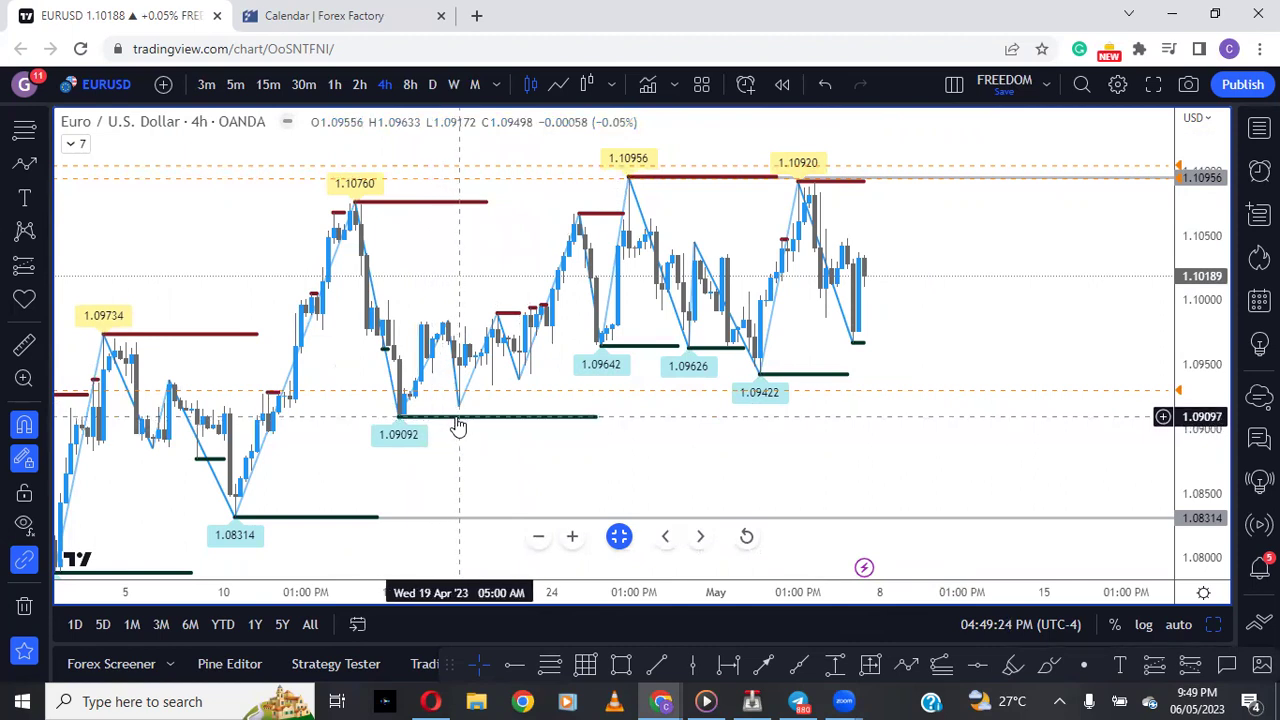
pyautogui.scroll(-3, 914, 423)
pyautogui.moveTo(980, 440); pyautogui.dragTo(946, 377)
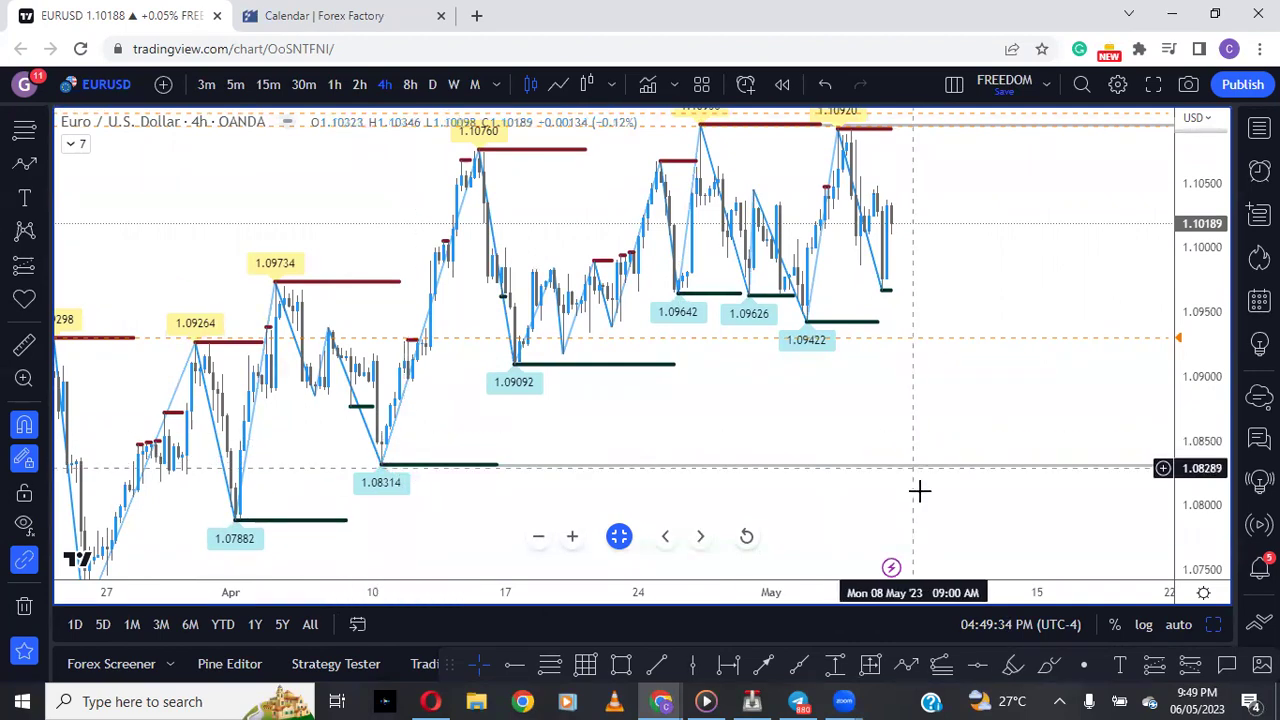
pyautogui.moveTo(923, 469); pyautogui.dragTo(967, 420)
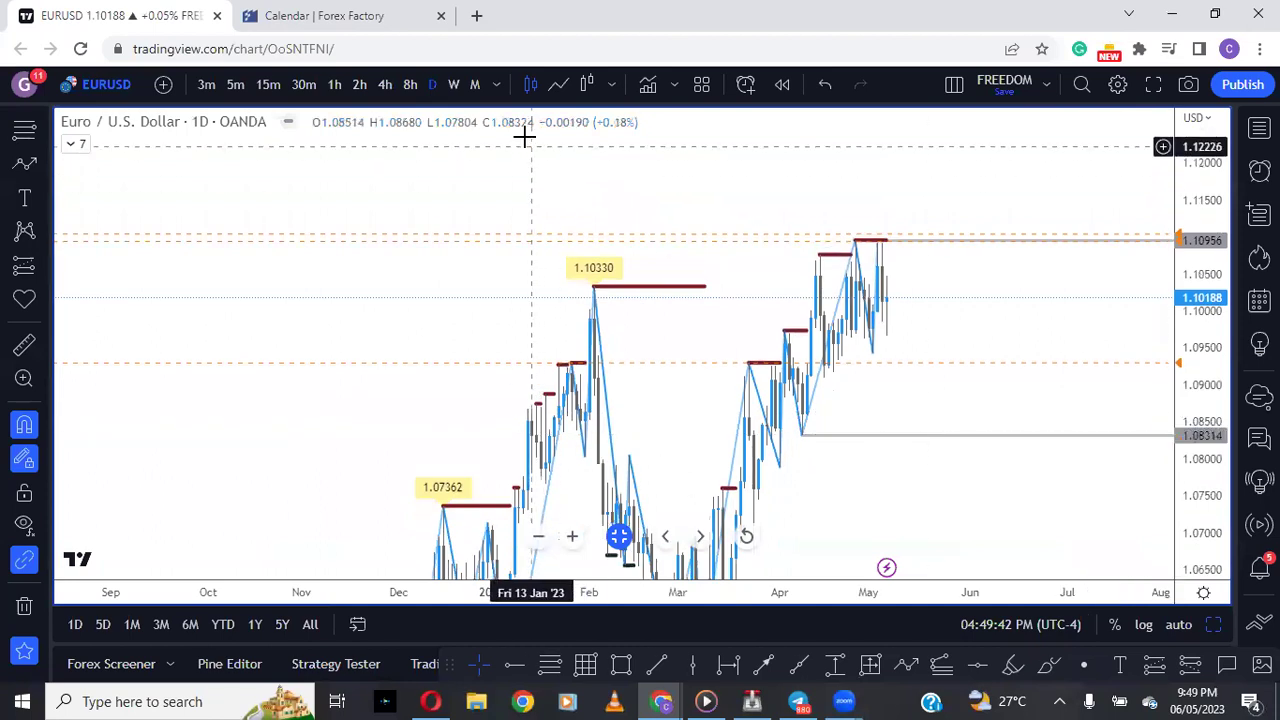
# Step: Hide the indicators on the daily EURUSD chart, place a horizontal ray at the 2022 swing high of 1.11849, and return to the latest candles
pyautogui.scroll(-3, 528, 394)
pyautogui.scroll(-2, 533, 380)
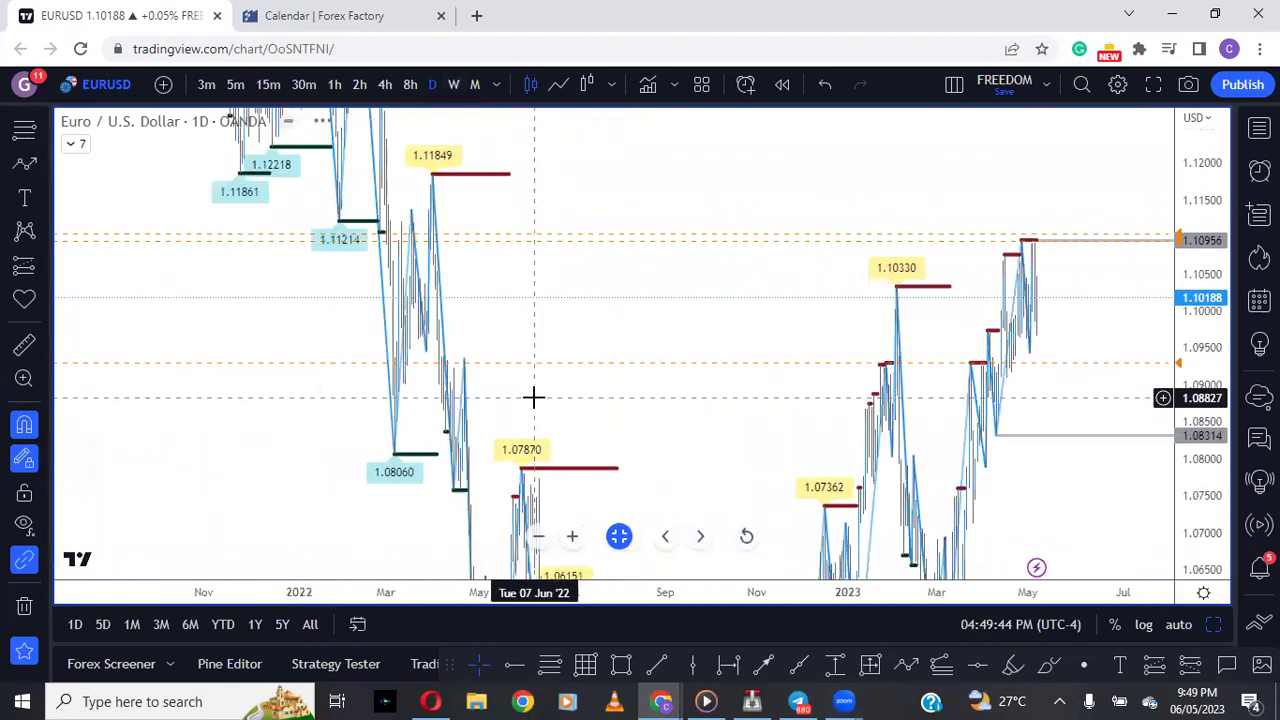
pyautogui.scroll(-2, 506, 180)
pyautogui.moveTo(594, 340); pyautogui.dragTo(1040, 317)
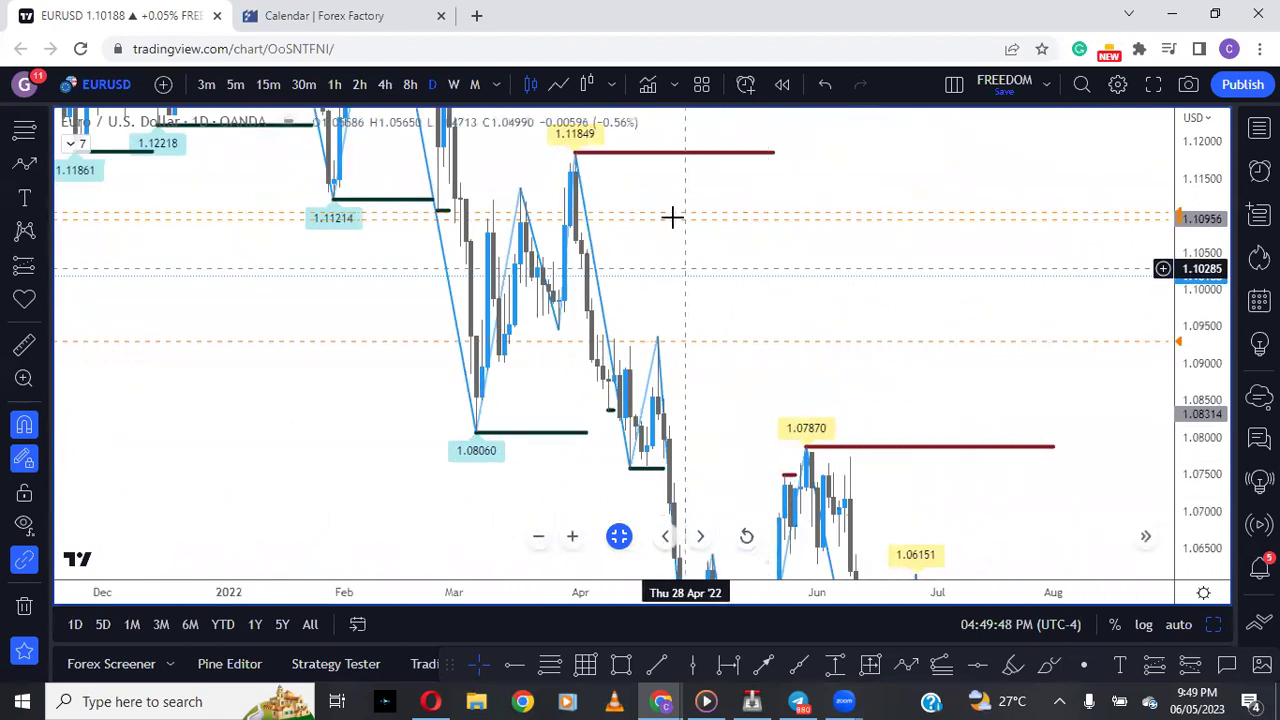
pyautogui.scroll(5, 749, 240)
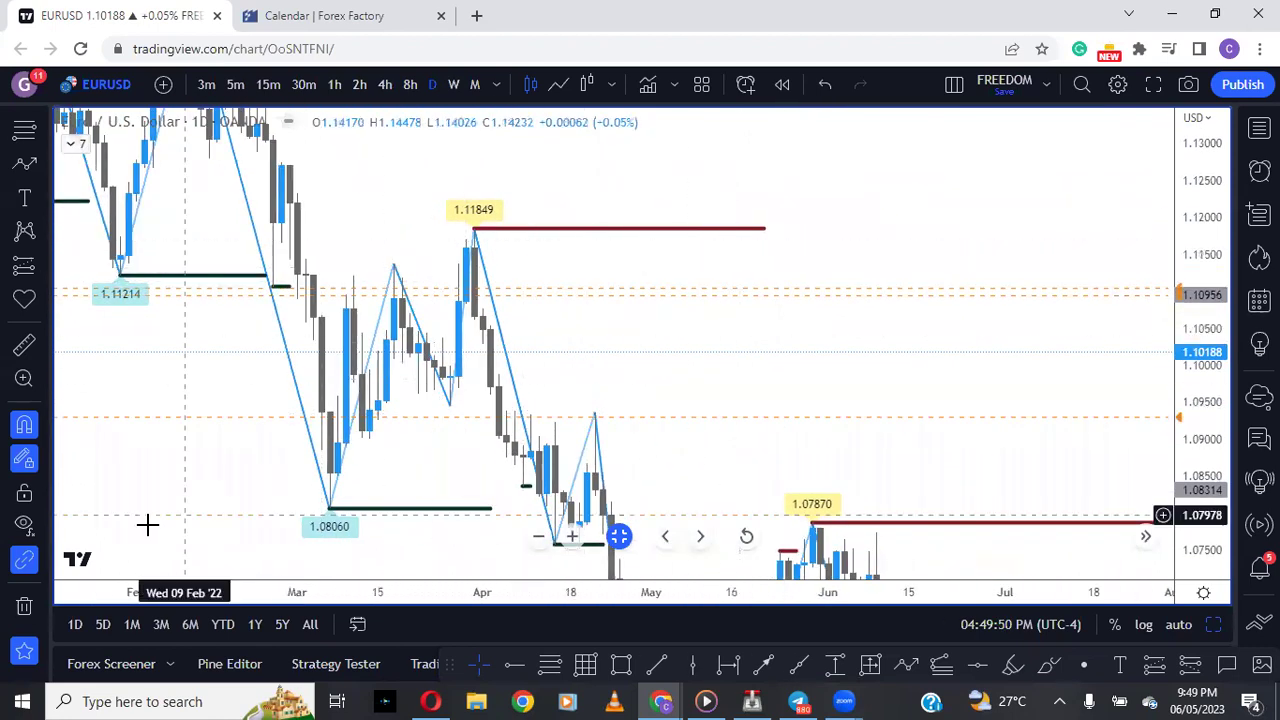
pyautogui.hotkey('ctrl', 'alt', 'h')
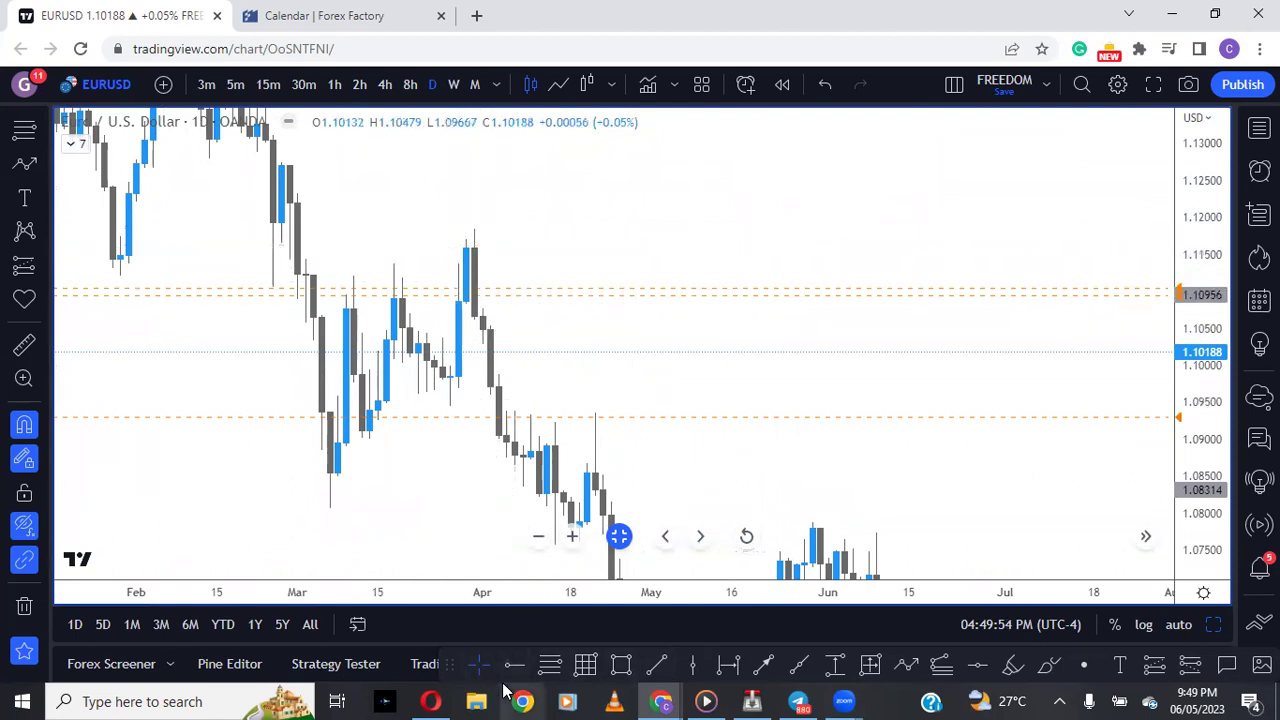
pyautogui.click(472, 229)
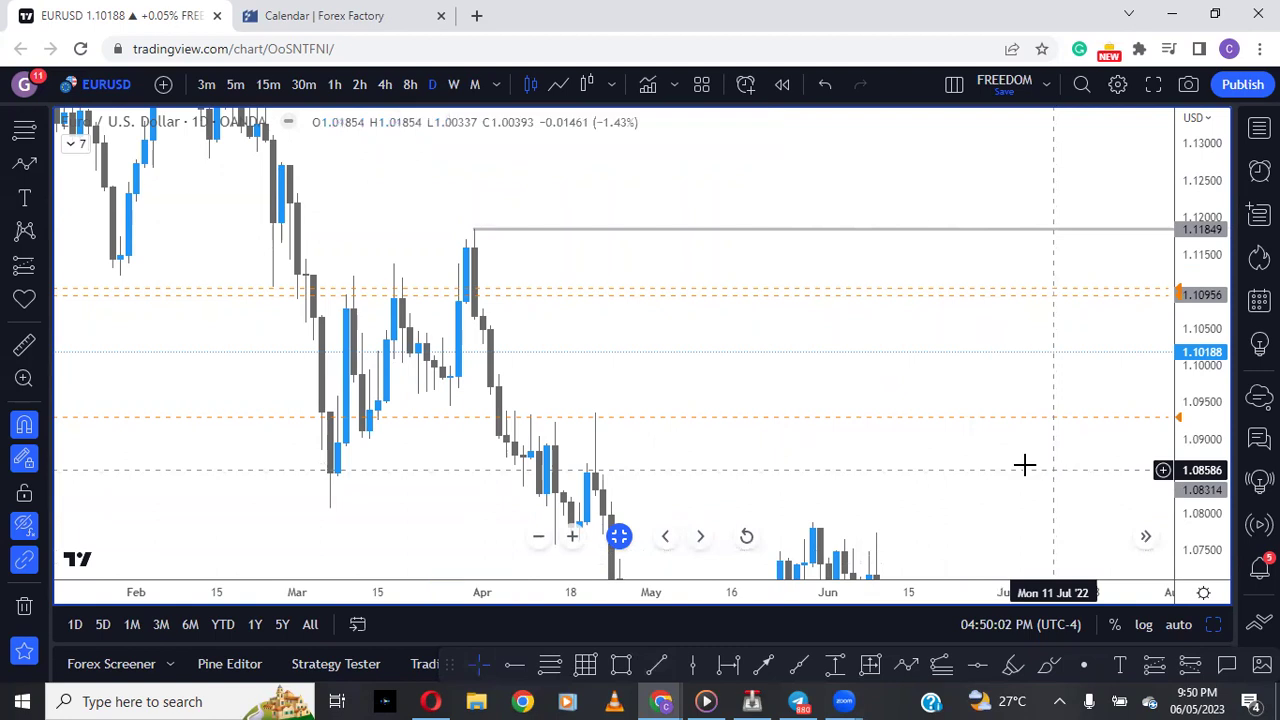
pyautogui.moveTo(1023, 463); pyautogui.dragTo(494, 466)
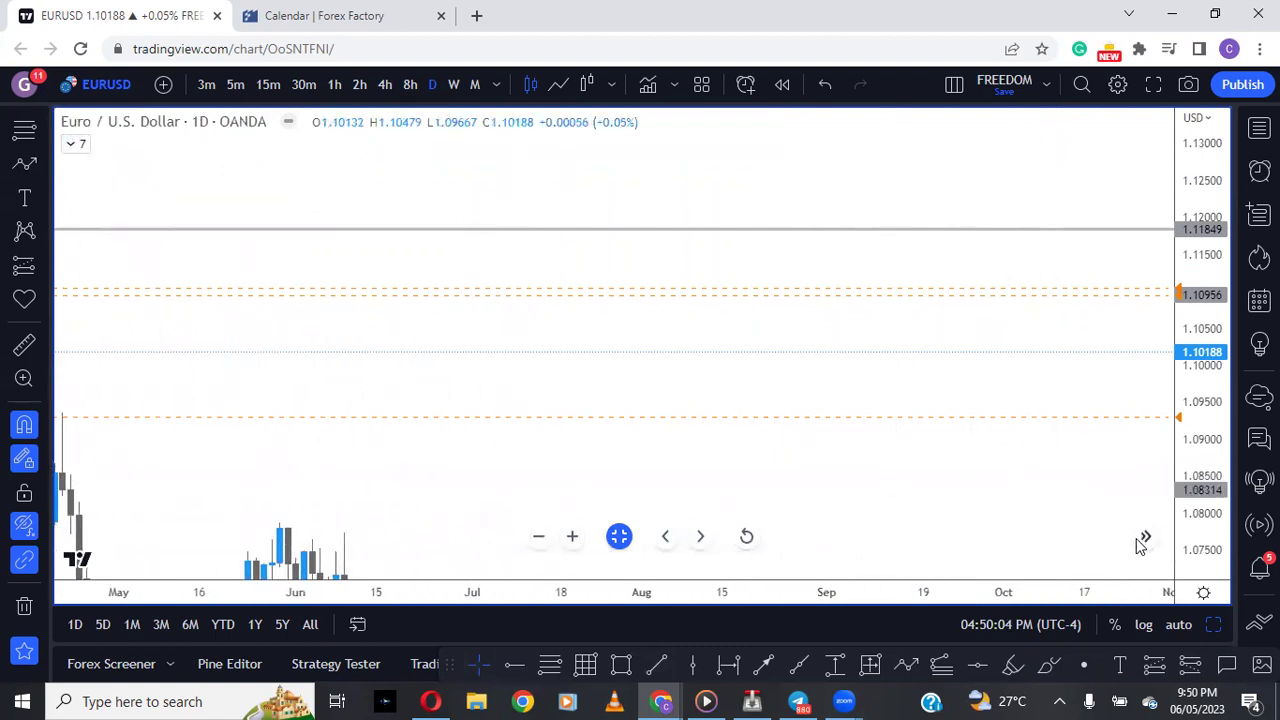
pyautogui.click(1142, 541)
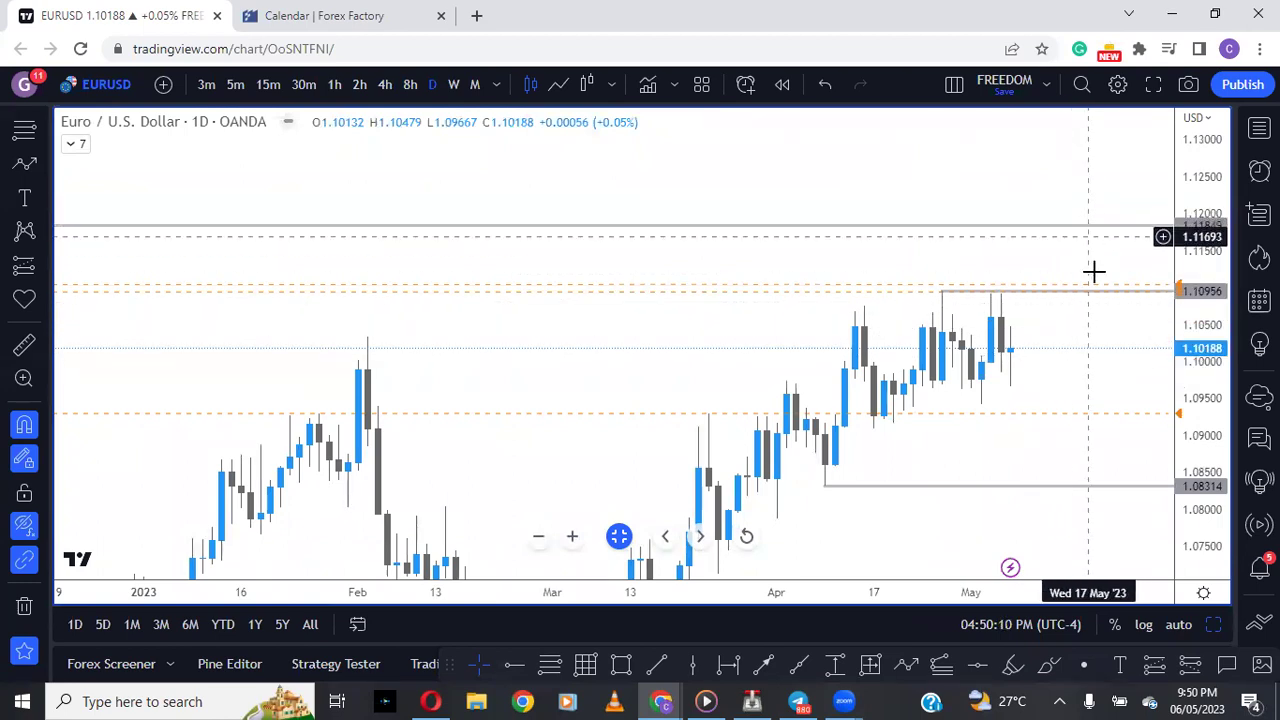
# Step: Switch the chart to GBPUSD from the currencies watchlist, hide the watchlist, and show the swing indicators
pyautogui.click(1259, 128)
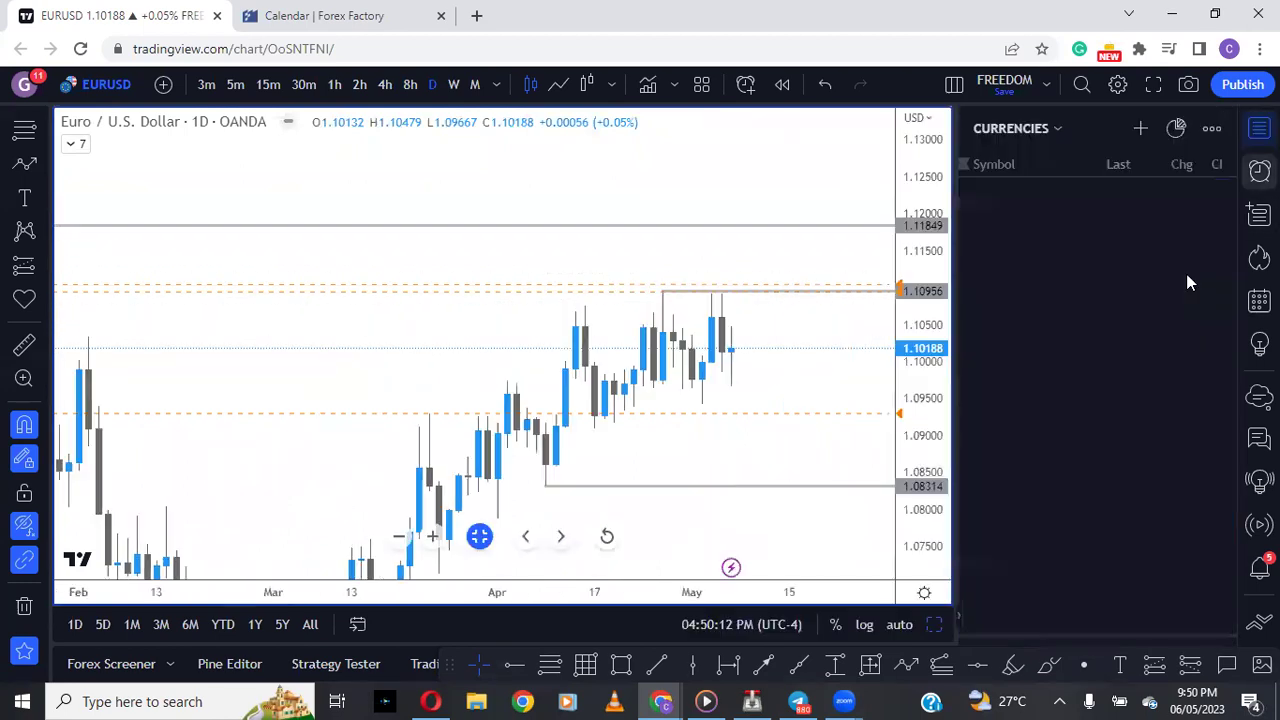
pyautogui.click(1022, 339)
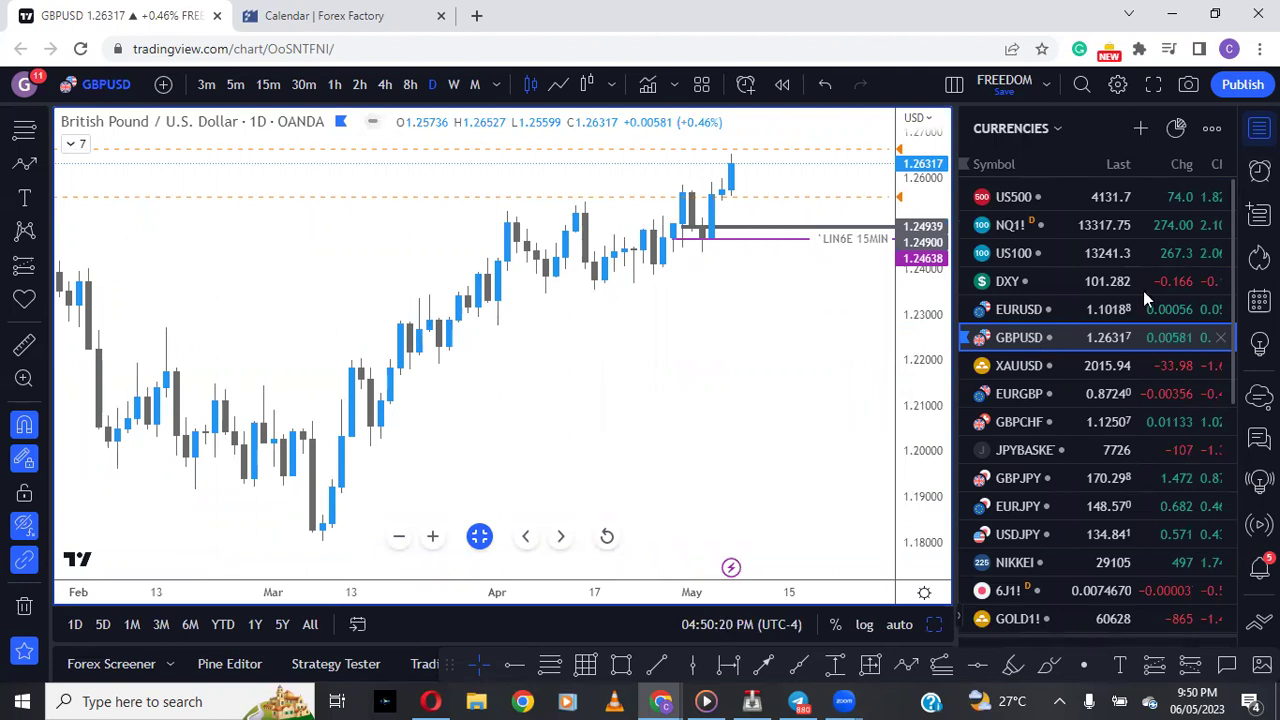
pyautogui.click(1259, 128)
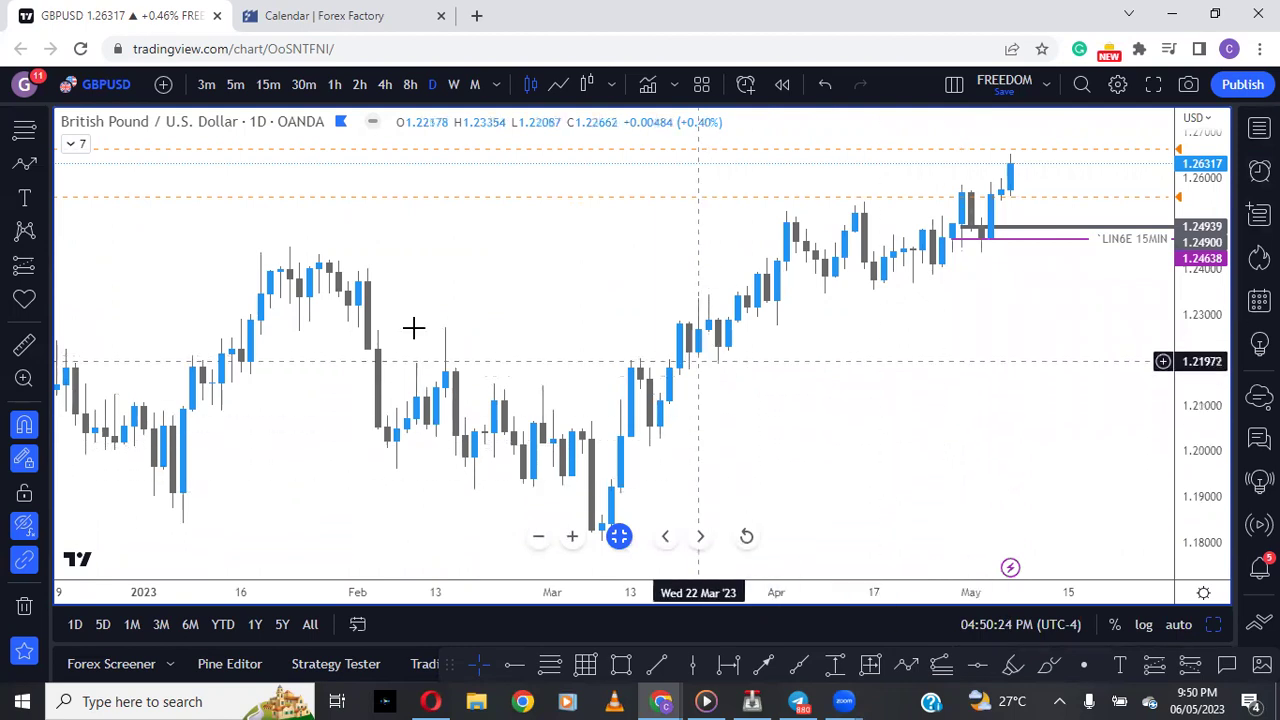
pyautogui.click(24, 525)
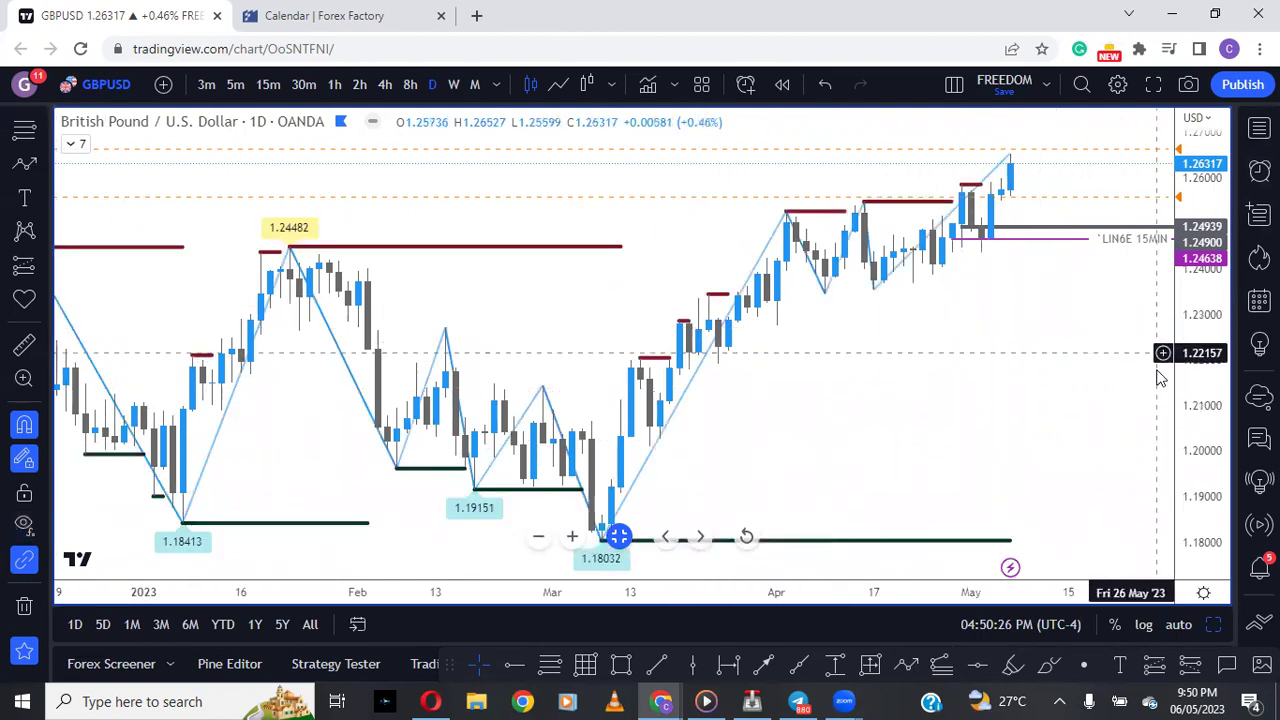
pyautogui.moveTo(1184, 405); pyautogui.dragTo(1178, 358)
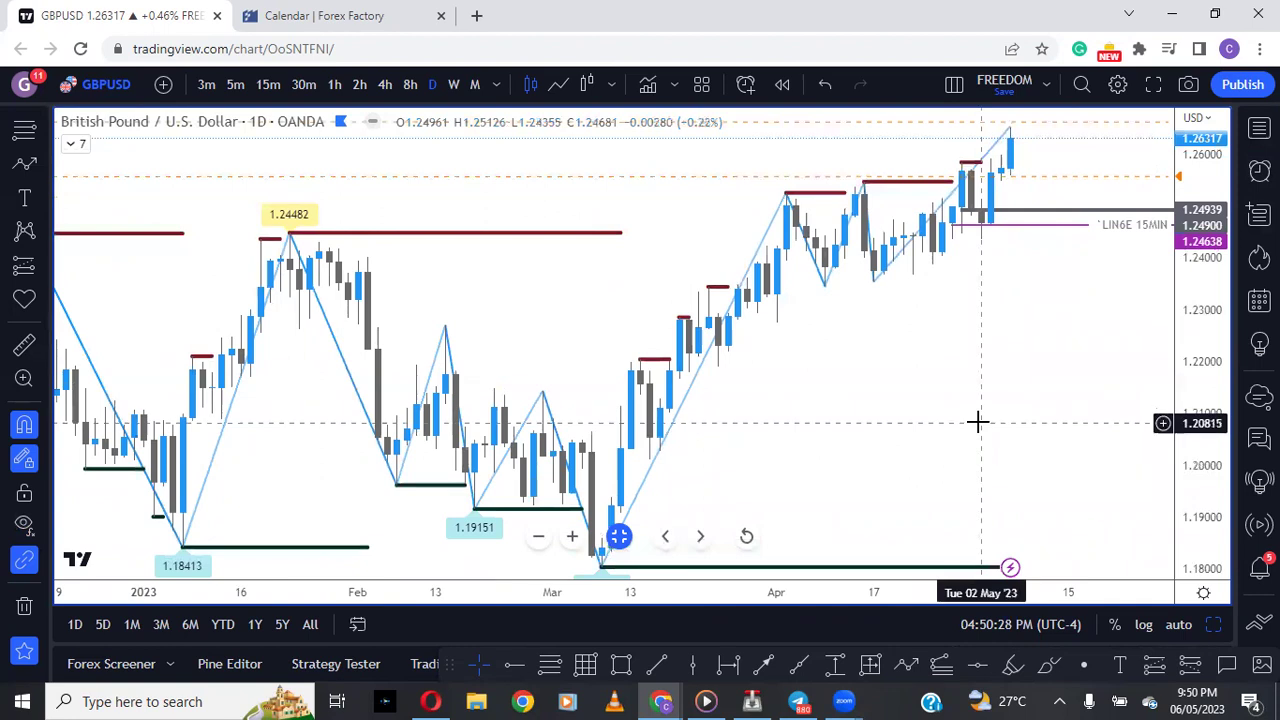
# Step: Place horizontal rays at 1.26972, 1.27726 and 1.28231 along the April 2022 decline on the daily GBPUSD chart
pyautogui.scroll(-5, 886, 357)
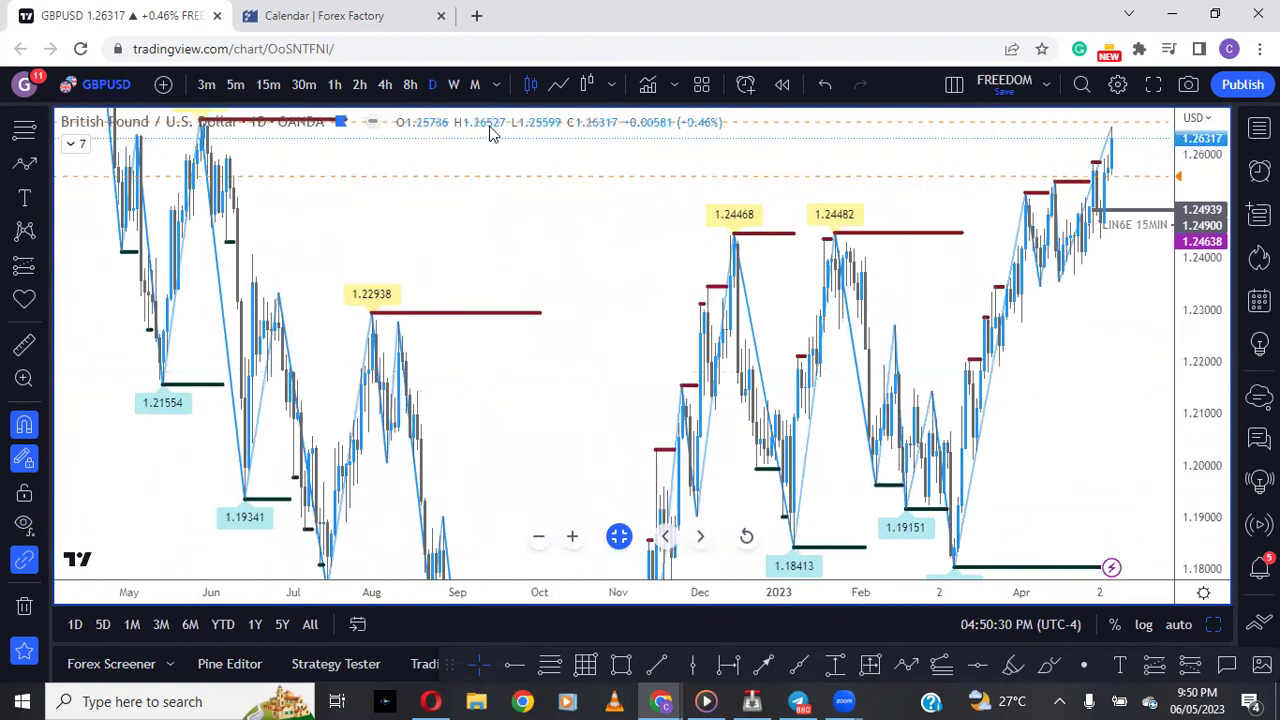
pyautogui.moveTo(680, 357); pyautogui.dragTo(652, 471)
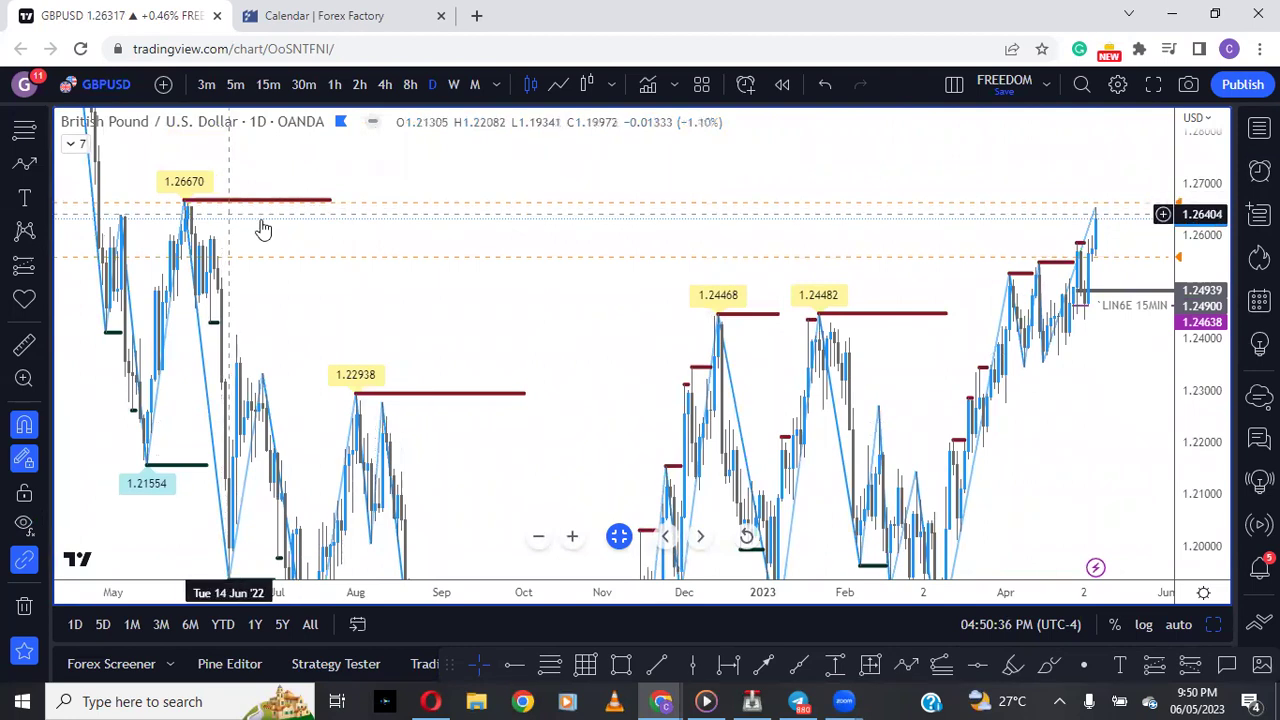
pyautogui.moveTo(405, 243); pyautogui.dragTo(489, 364)
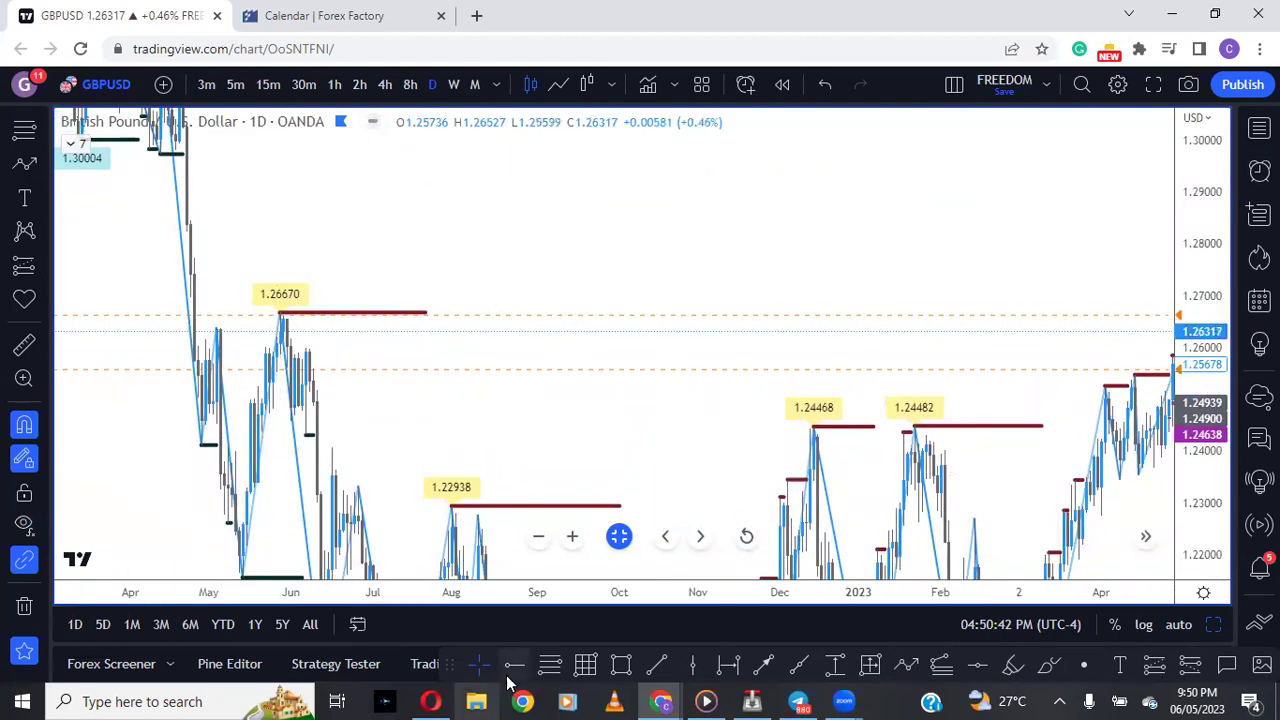
pyautogui.click(510, 670)
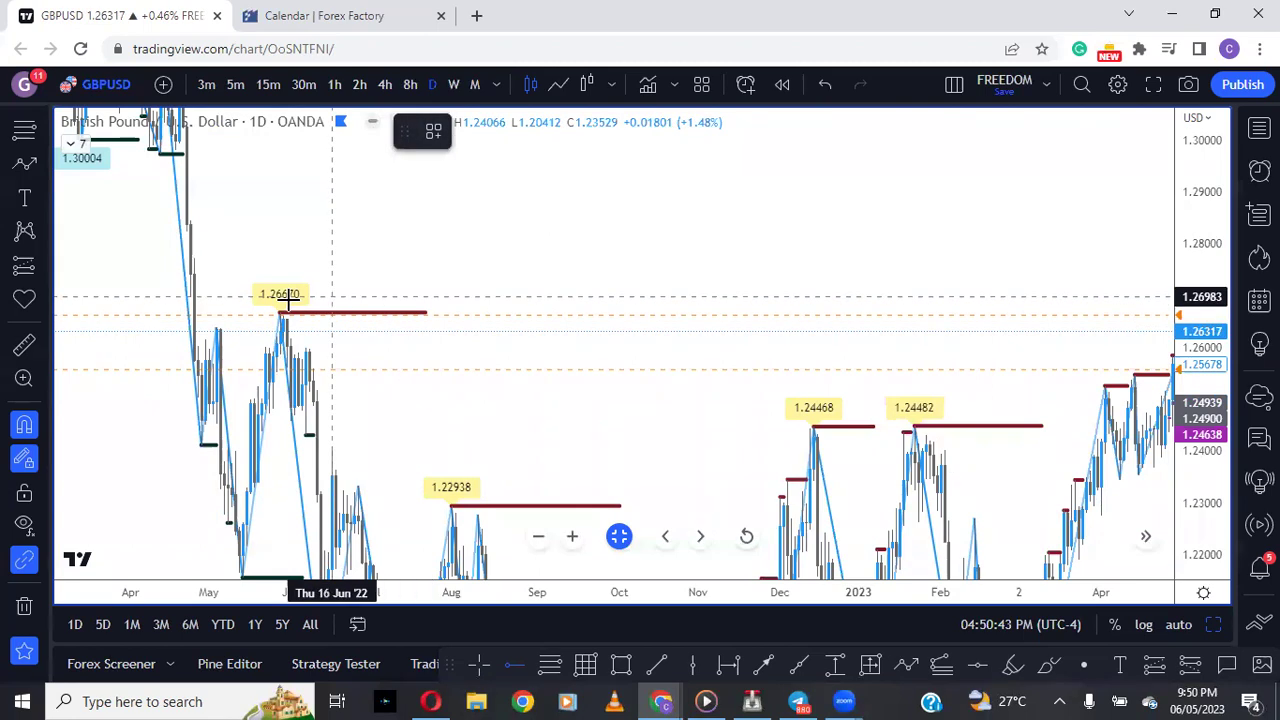
pyautogui.click(190, 297)
pyautogui.click(194, 257)
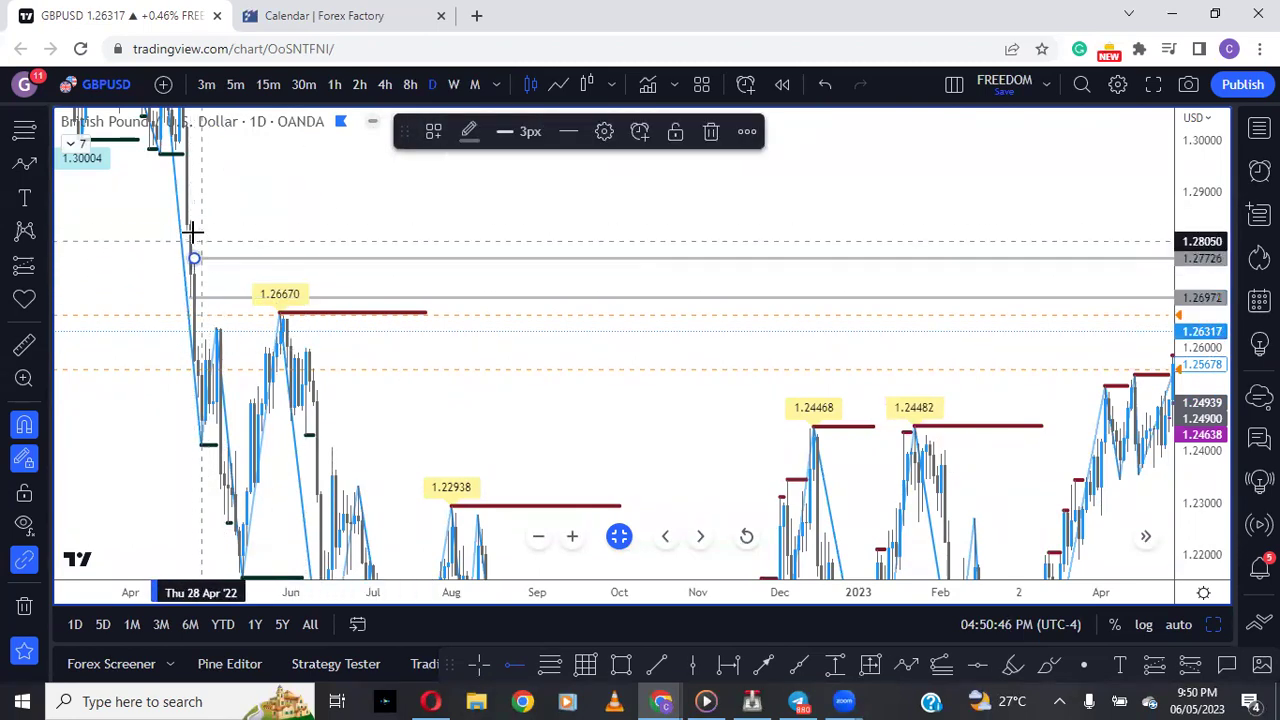
pyautogui.click(185, 232)
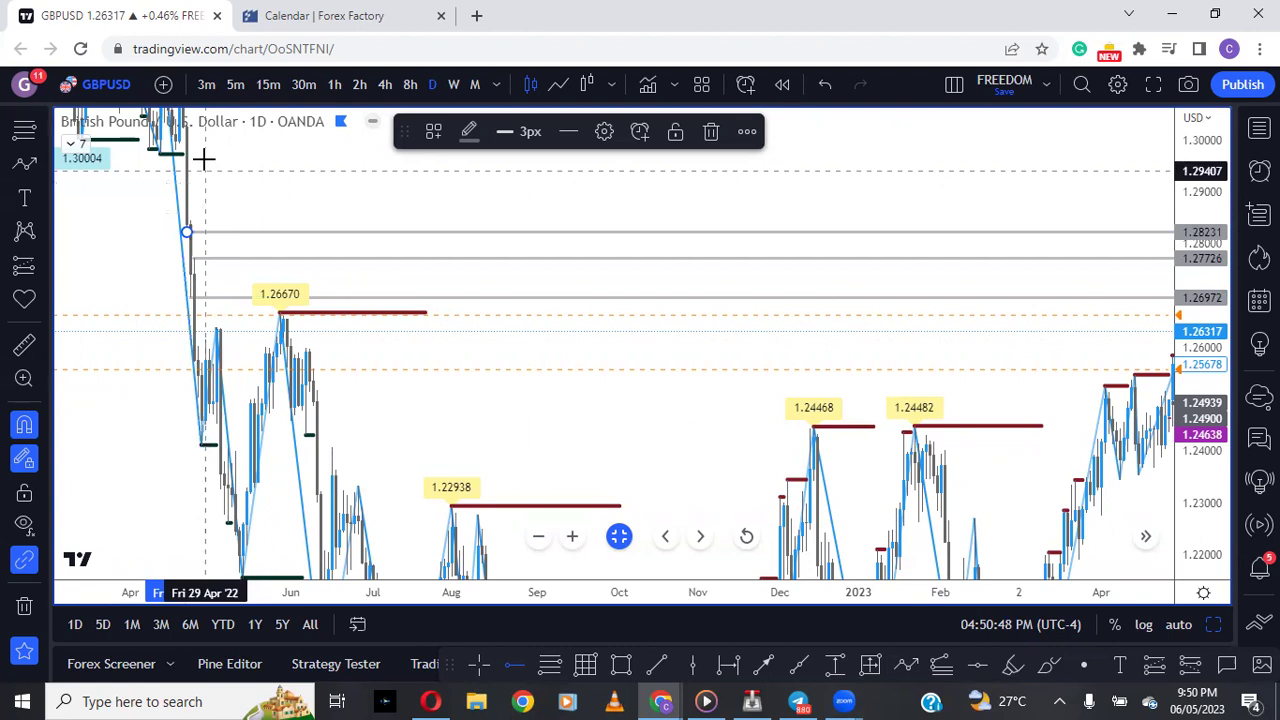
# Step: Switch GBPUSD to the 4-hour timeframe and hide its candles, leaving only the swing indicators around the April–May price action
pyautogui.moveTo(980, 183); pyautogui.dragTo(775, 186)
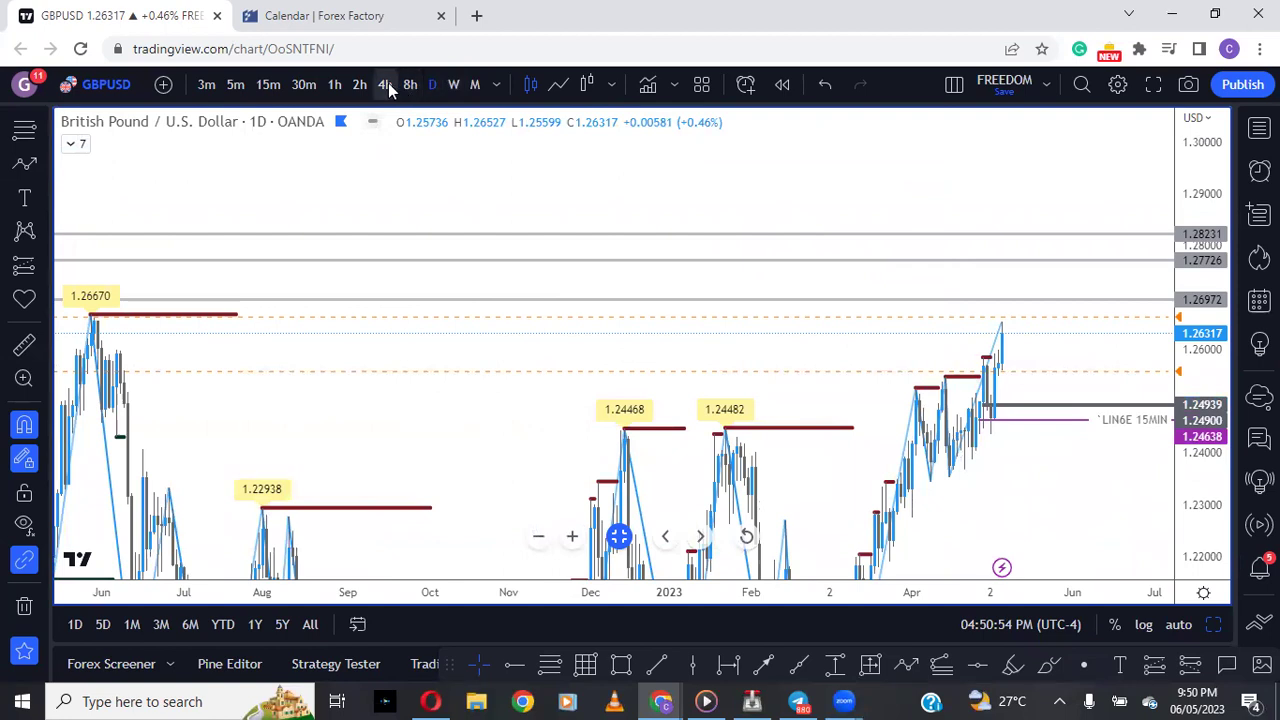
pyautogui.moveTo(1190, 470); pyautogui.dragTo(1178, 255)
pyautogui.scroll(2, 1103, 511)
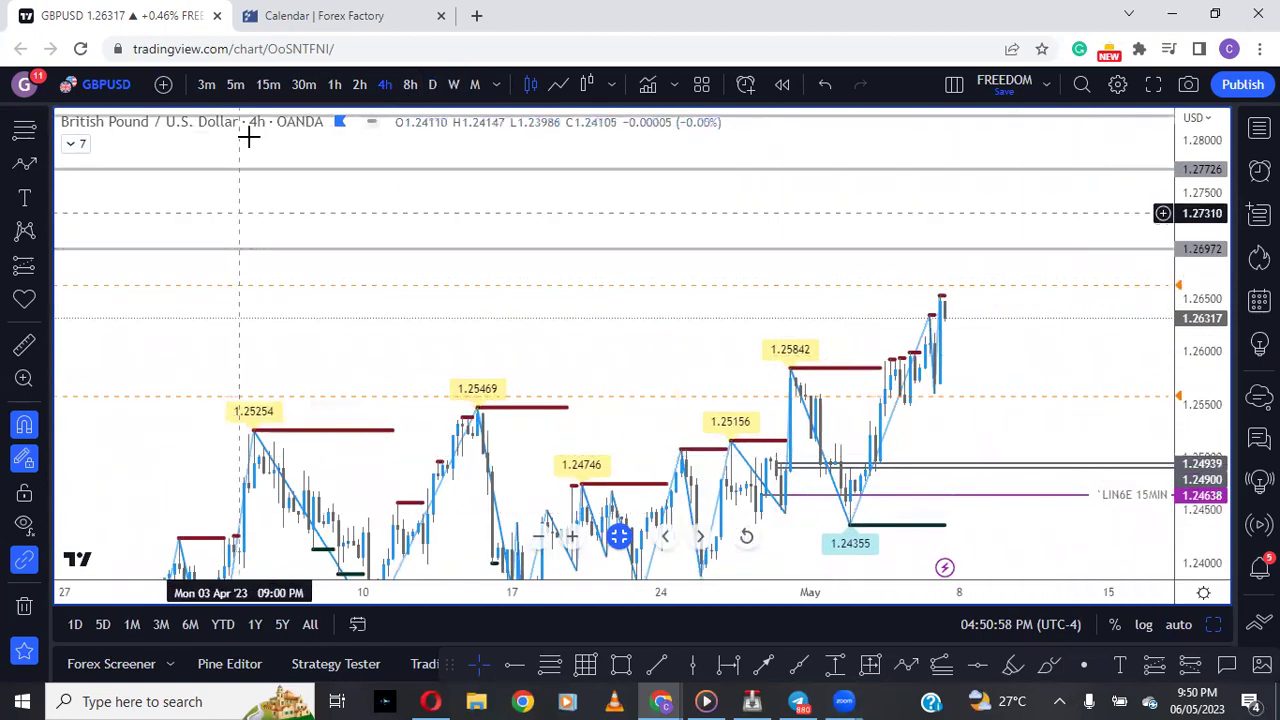
pyautogui.click(367, 120)
pyautogui.moveTo(1051, 429); pyautogui.dragTo(1000, 313)
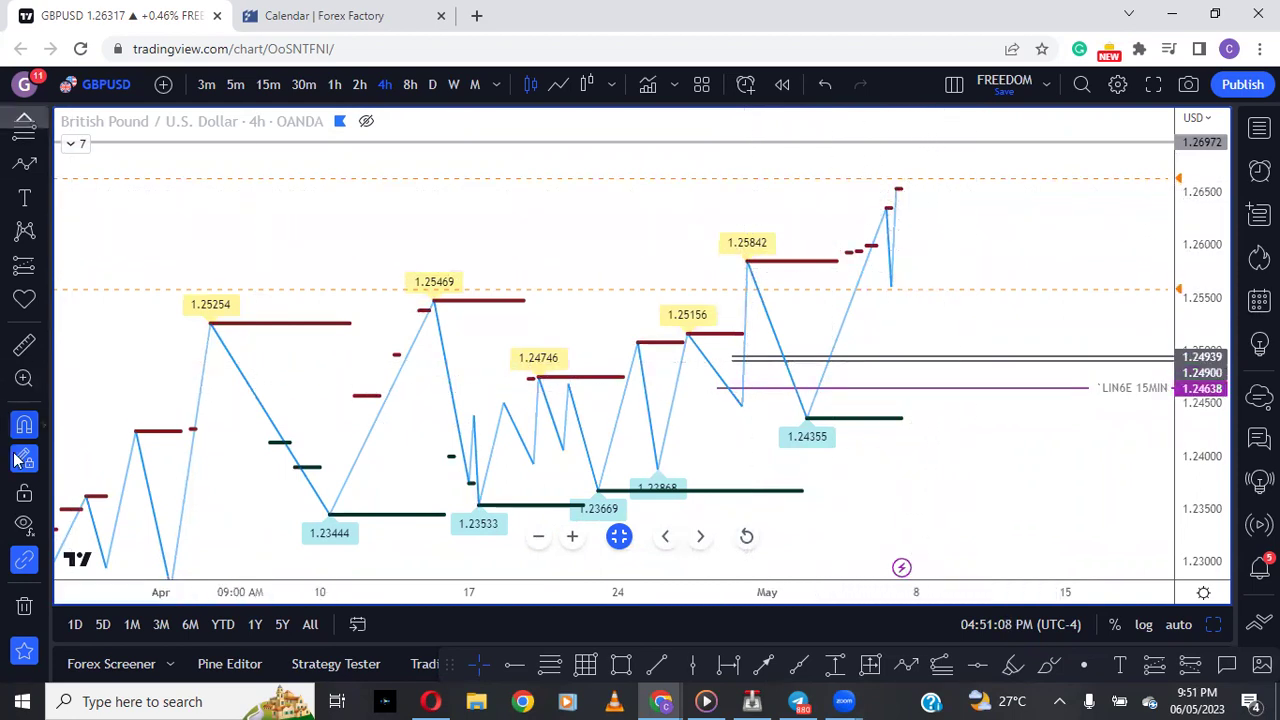
pyautogui.moveTo(1193, 218); pyautogui.dragTo(1194, 255)
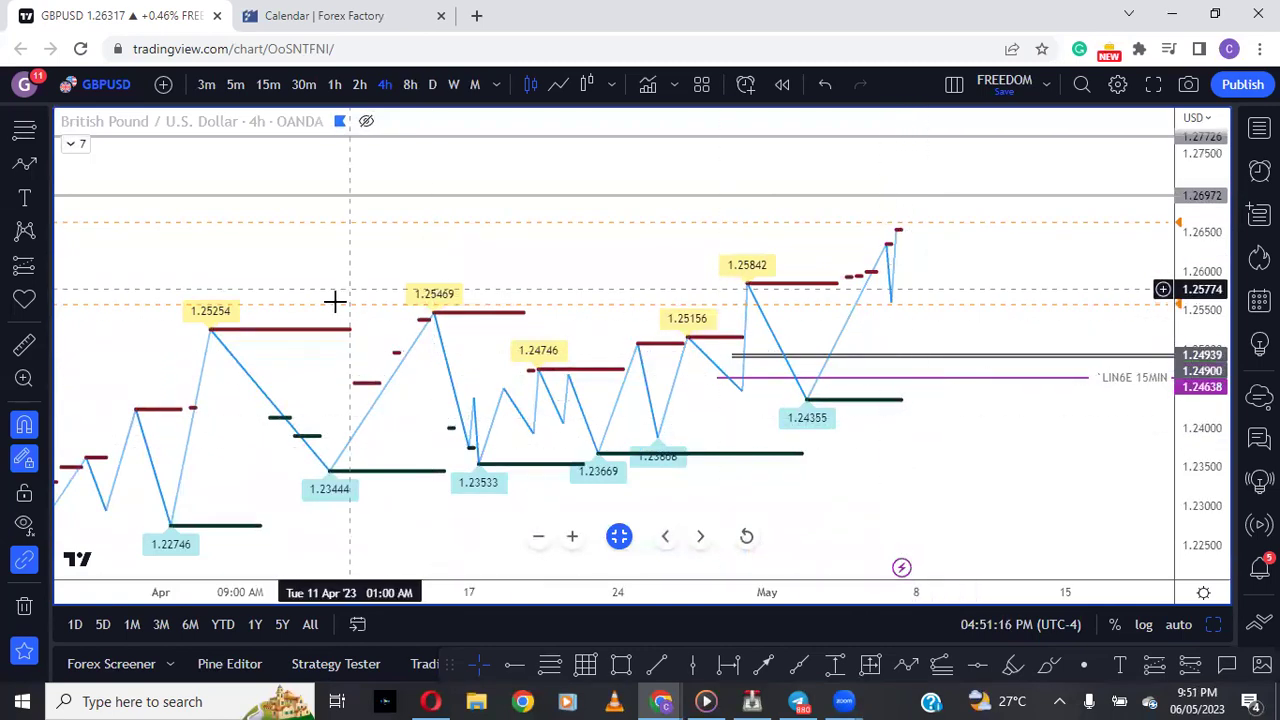
# Step: Remove all drawings from the GBPUSD chart and place horizontal rays at the 1.24355 swing low and the 1.26527 high
pyautogui.click(24, 605)
pyautogui.click(198, 601)
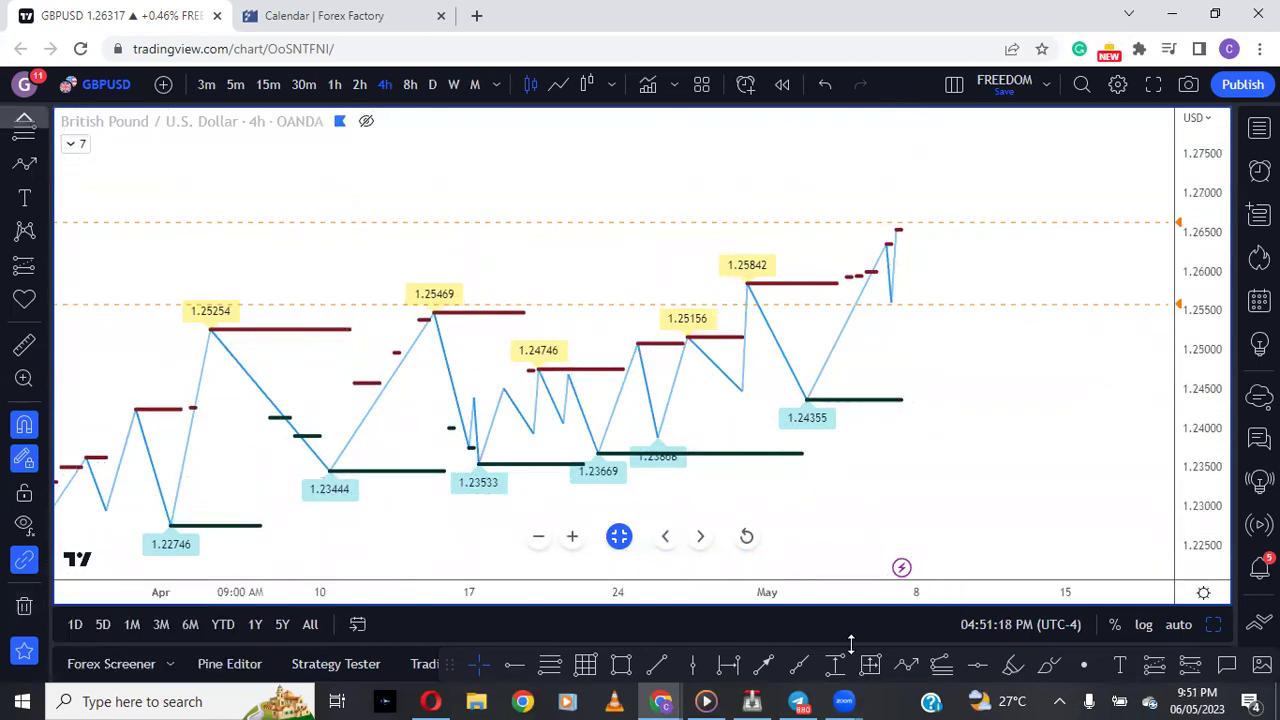
pyautogui.click(514, 668)
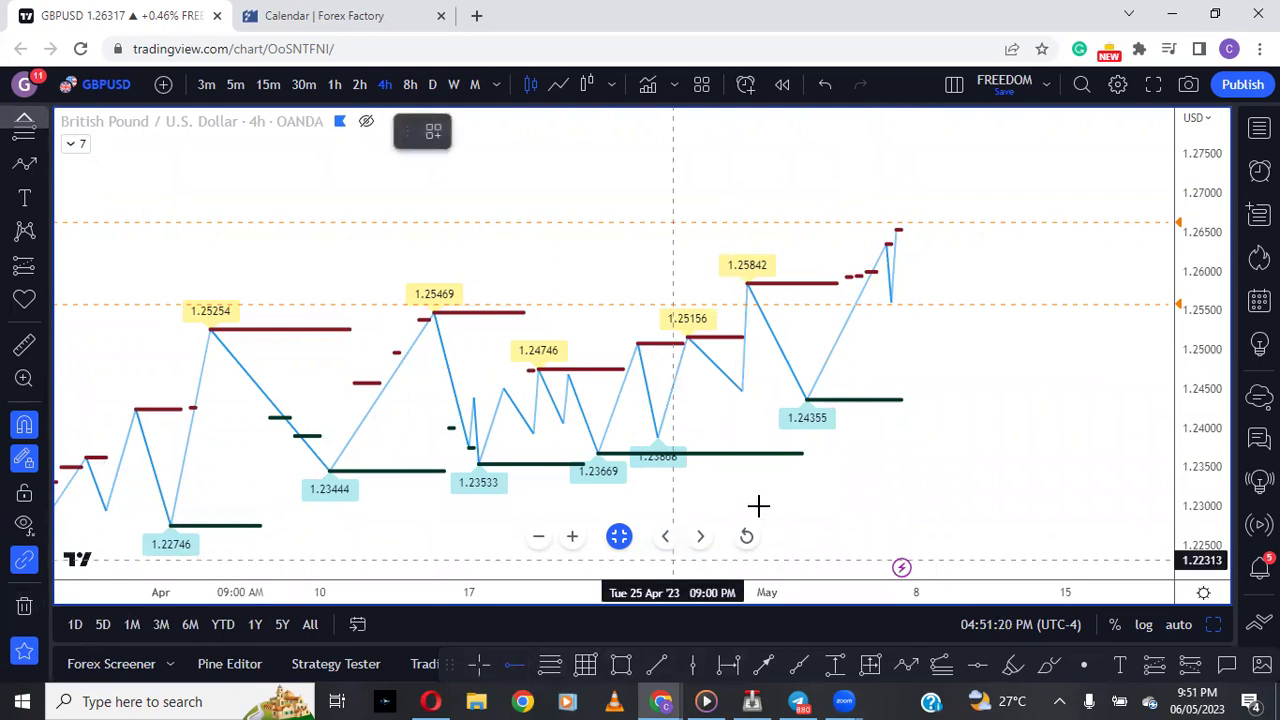
pyautogui.click(806, 399)
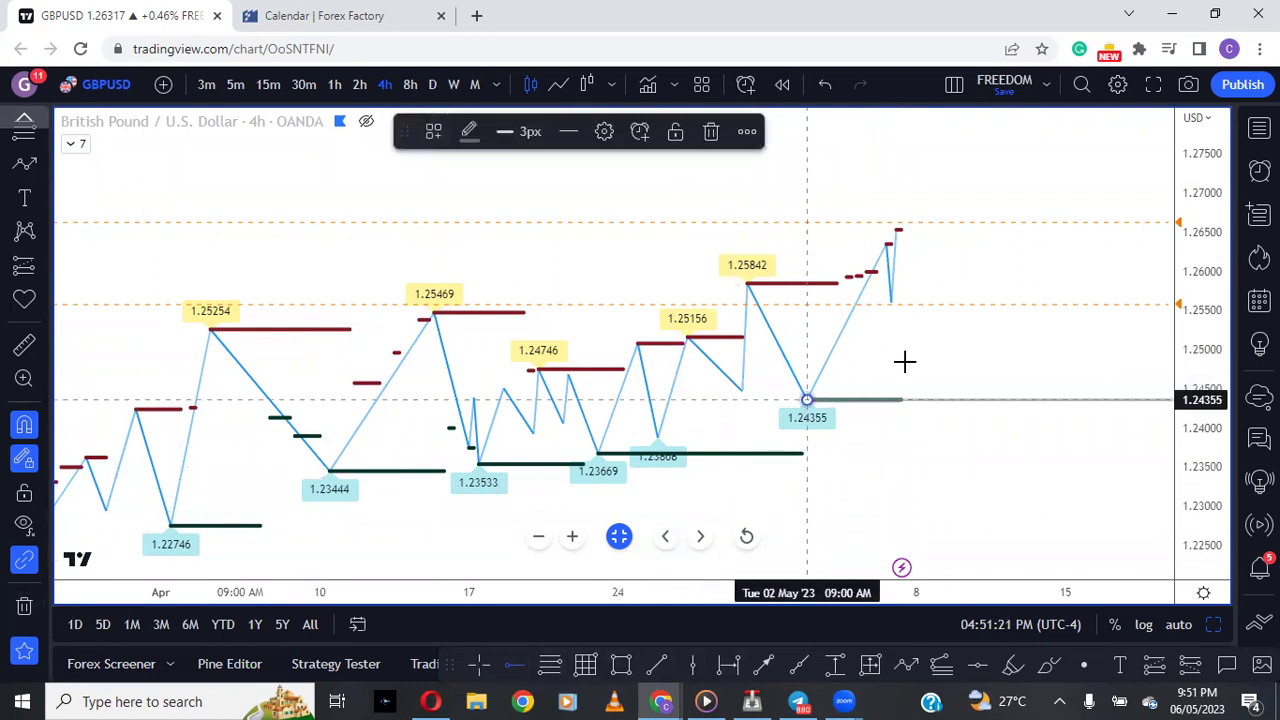
pyautogui.click(897, 231)
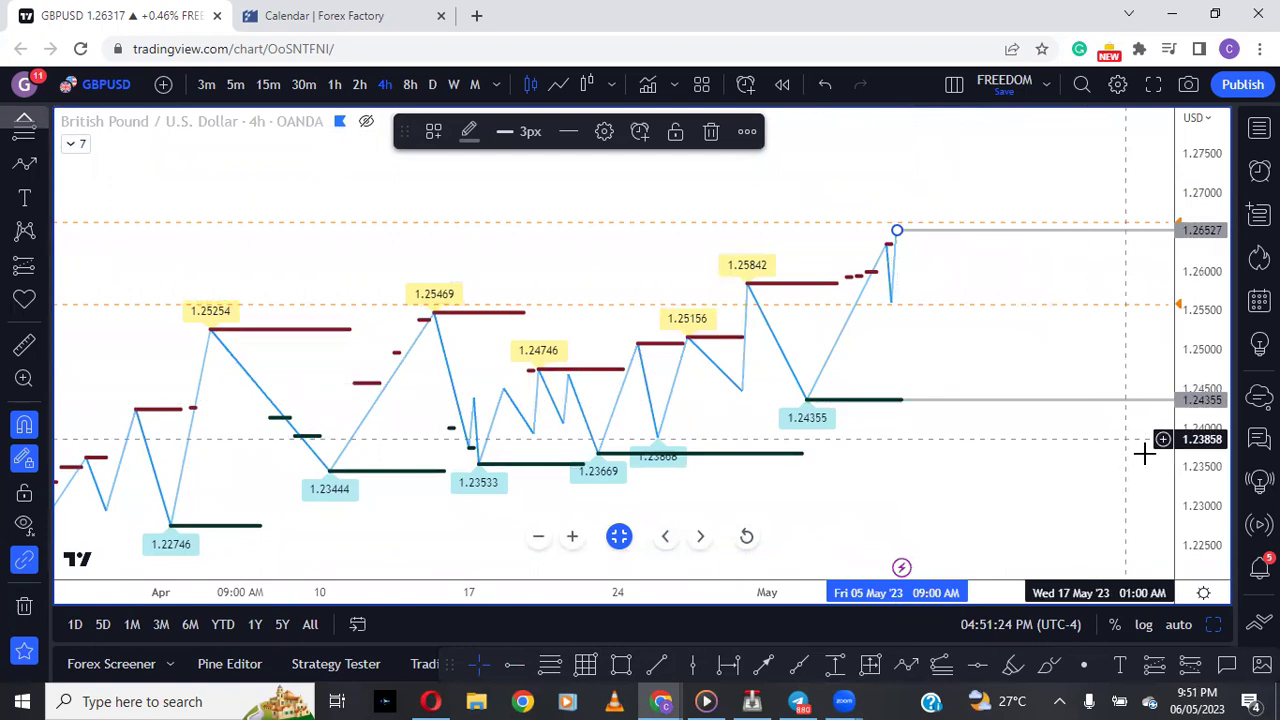
pyautogui.moveTo(1192, 465); pyautogui.dragTo(929, 291)
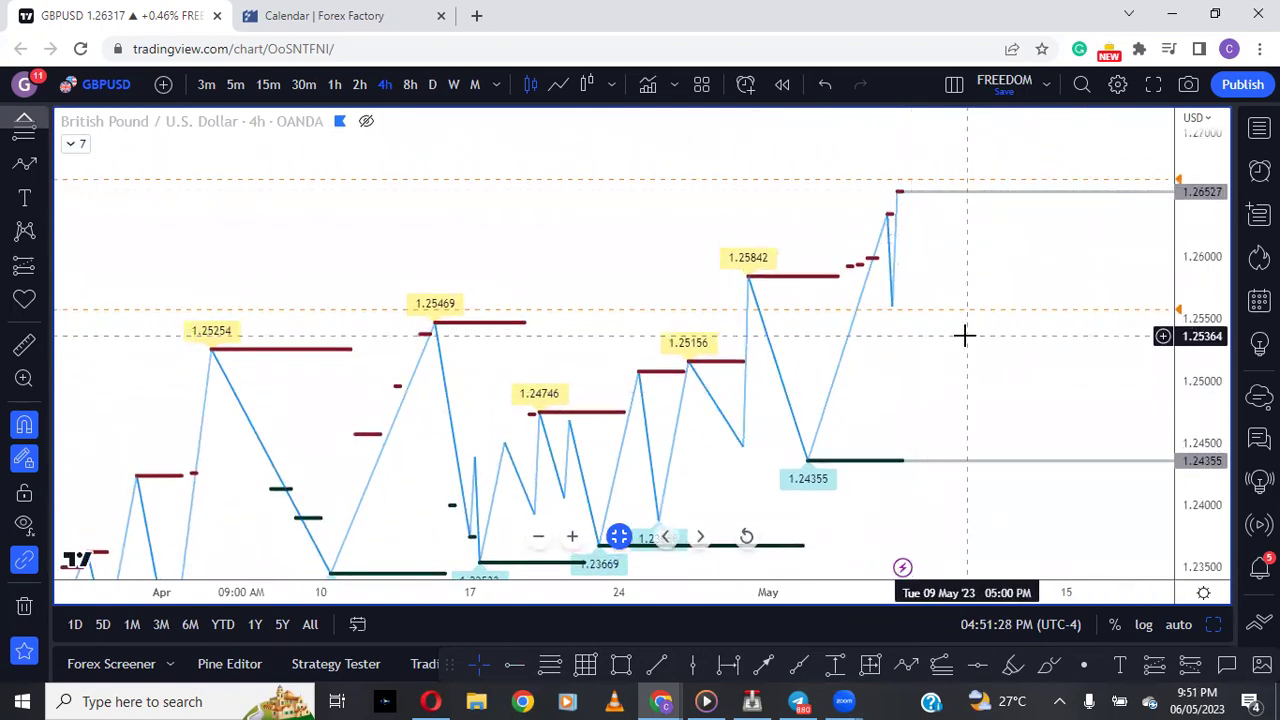
# Step: Show the GBPUSD candles again and draw a Fibonacci retracement from the 1.24355 swing low to the 1.26527 high
pyautogui.click(366, 121)
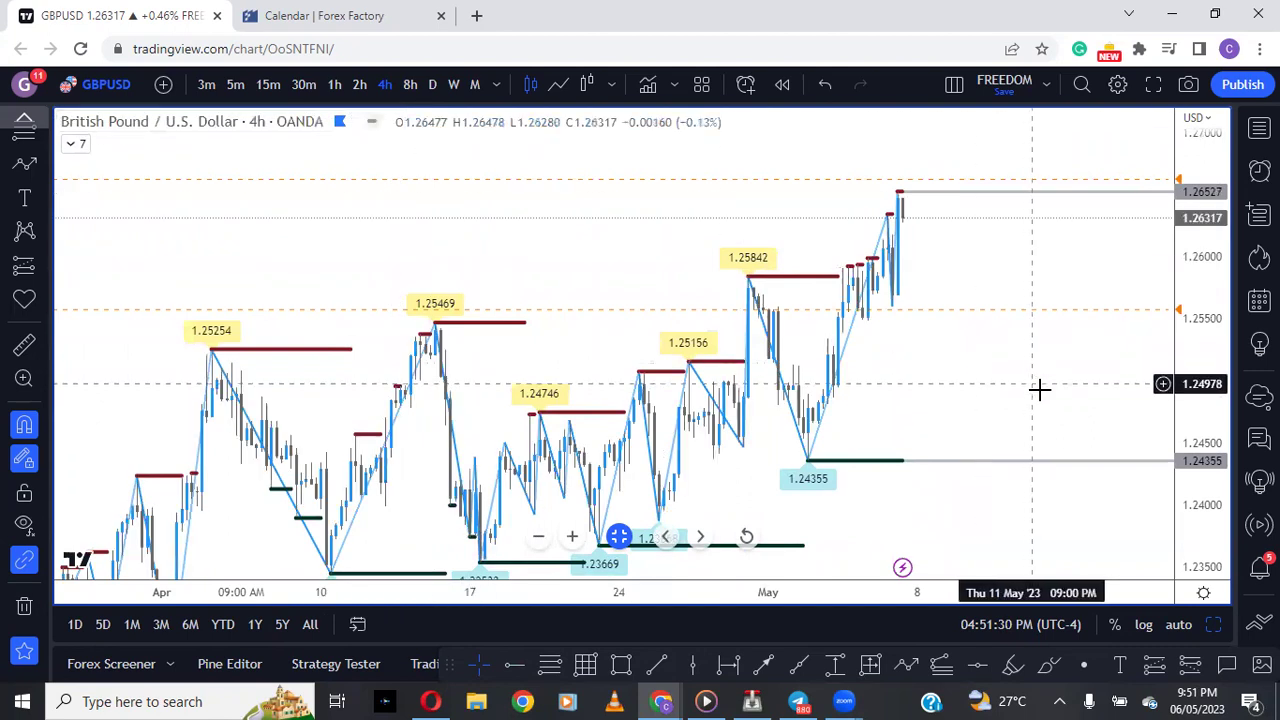
pyautogui.moveTo(971, 414); pyautogui.dragTo(883, 226)
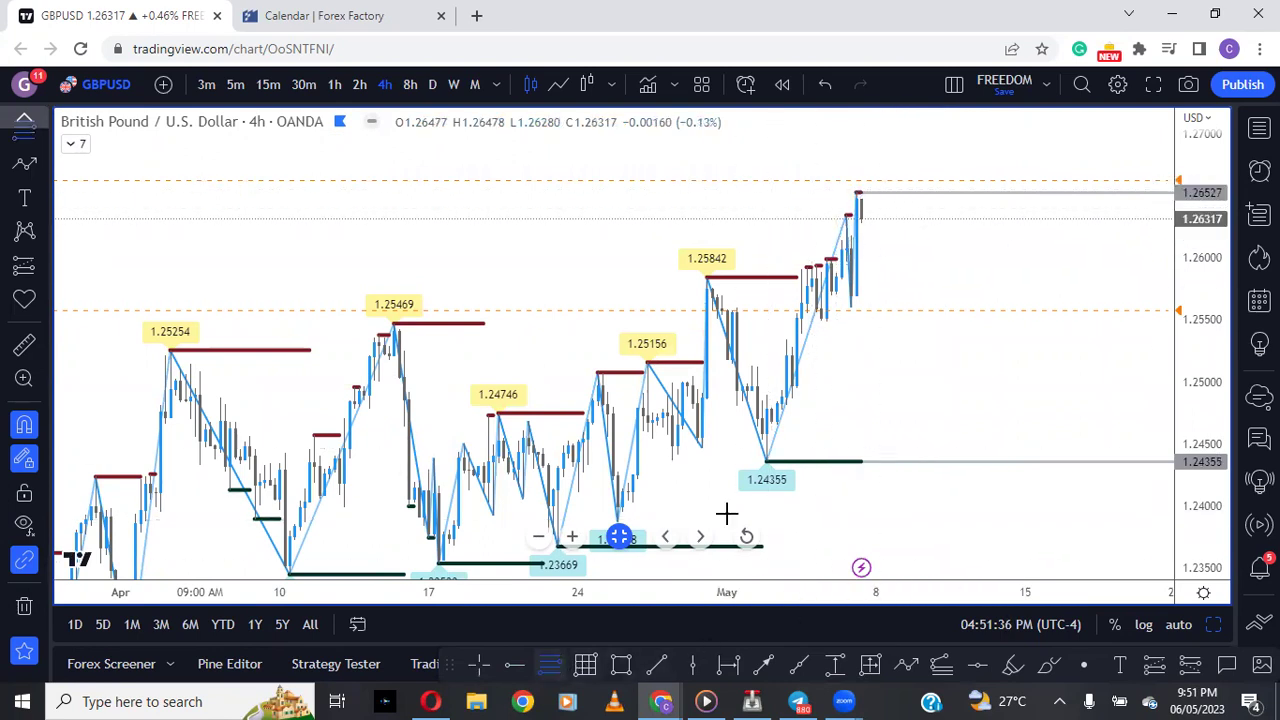
pyautogui.click(766, 461)
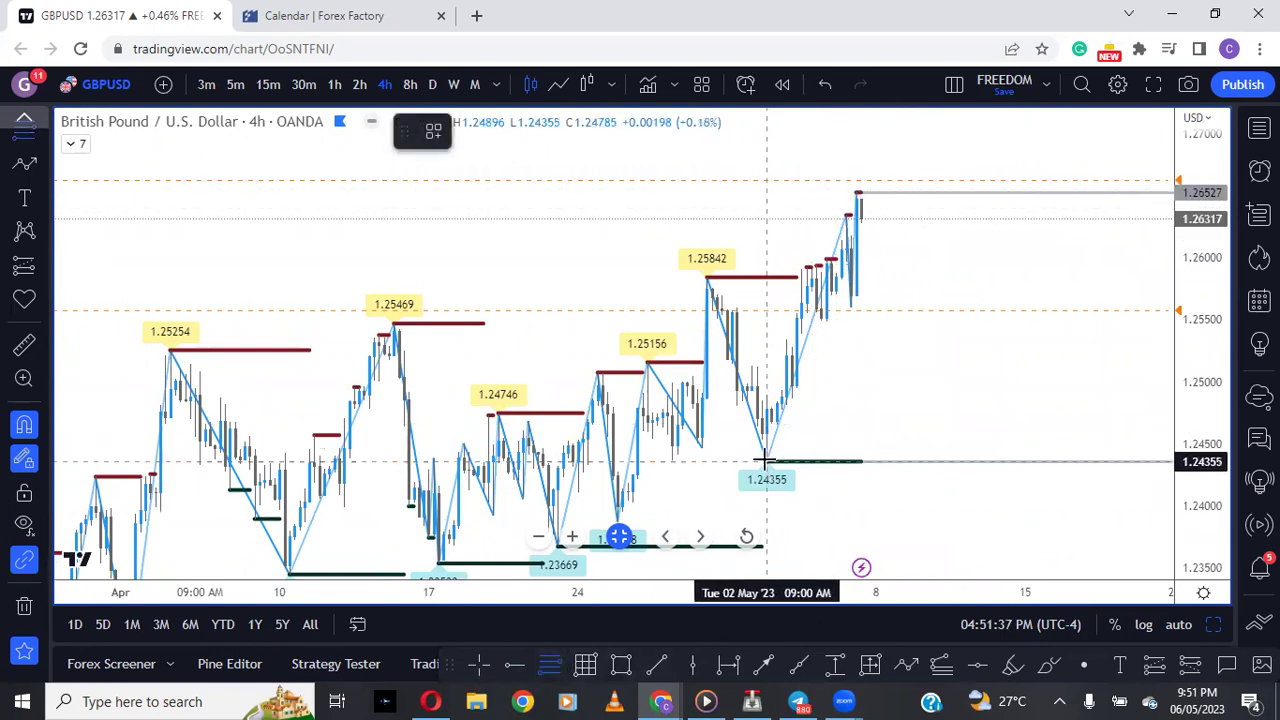
pyautogui.click(856, 192)
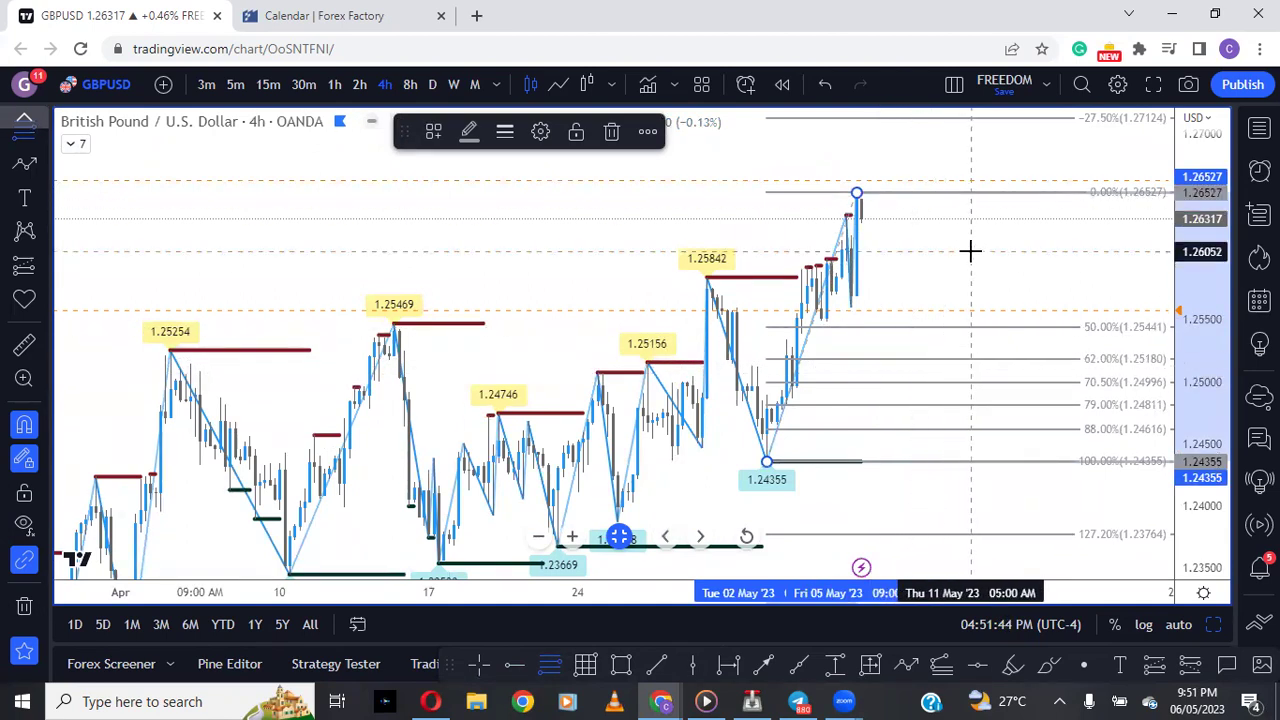
pyautogui.moveTo(949, 279); pyautogui.dragTo(949, 370)
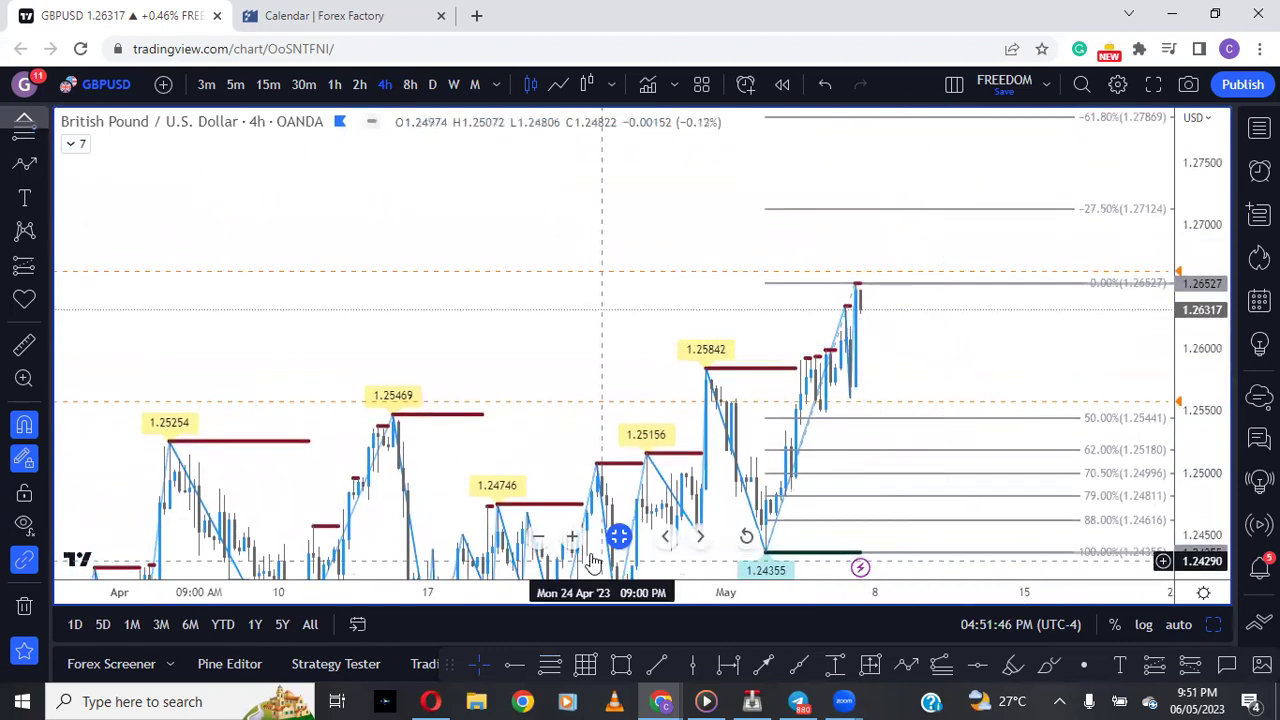
# Step: Switch GBPUSD to the daily timeframe and place a horizontal ray at the 27 May 2022 swing high of 1.26670
pyautogui.click(437, 84)
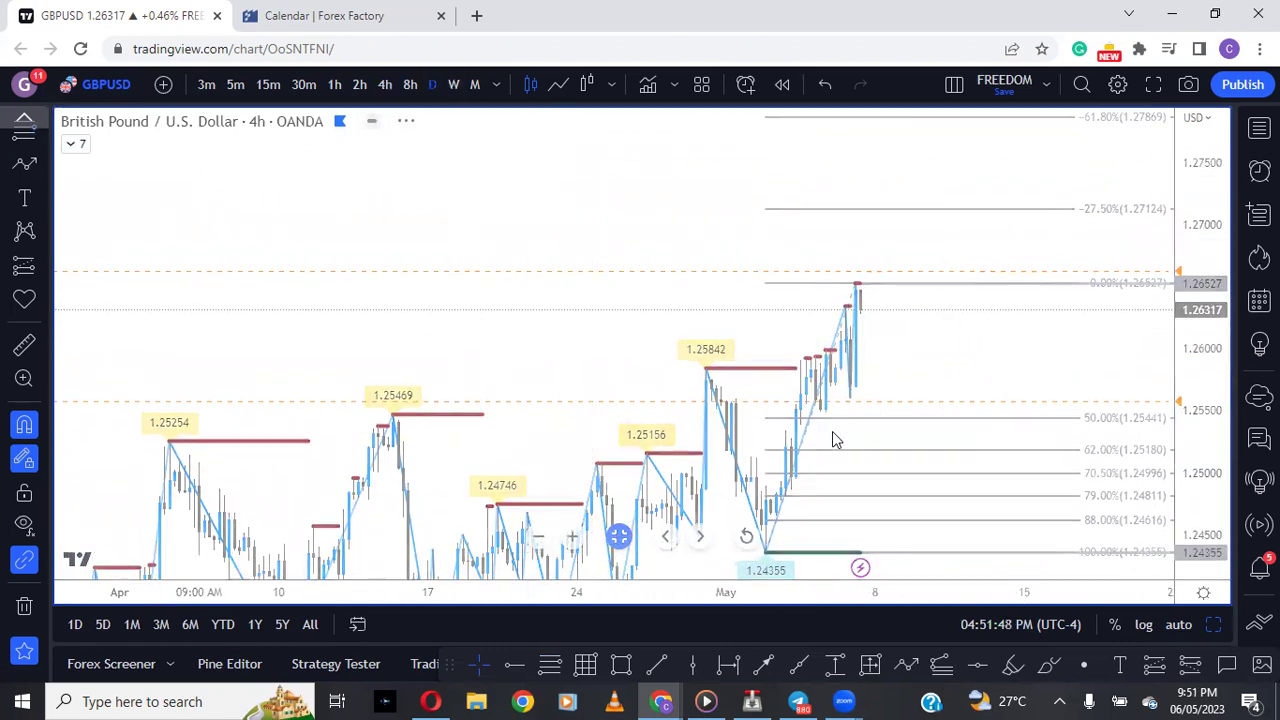
pyautogui.scroll(-2, 620, 383)
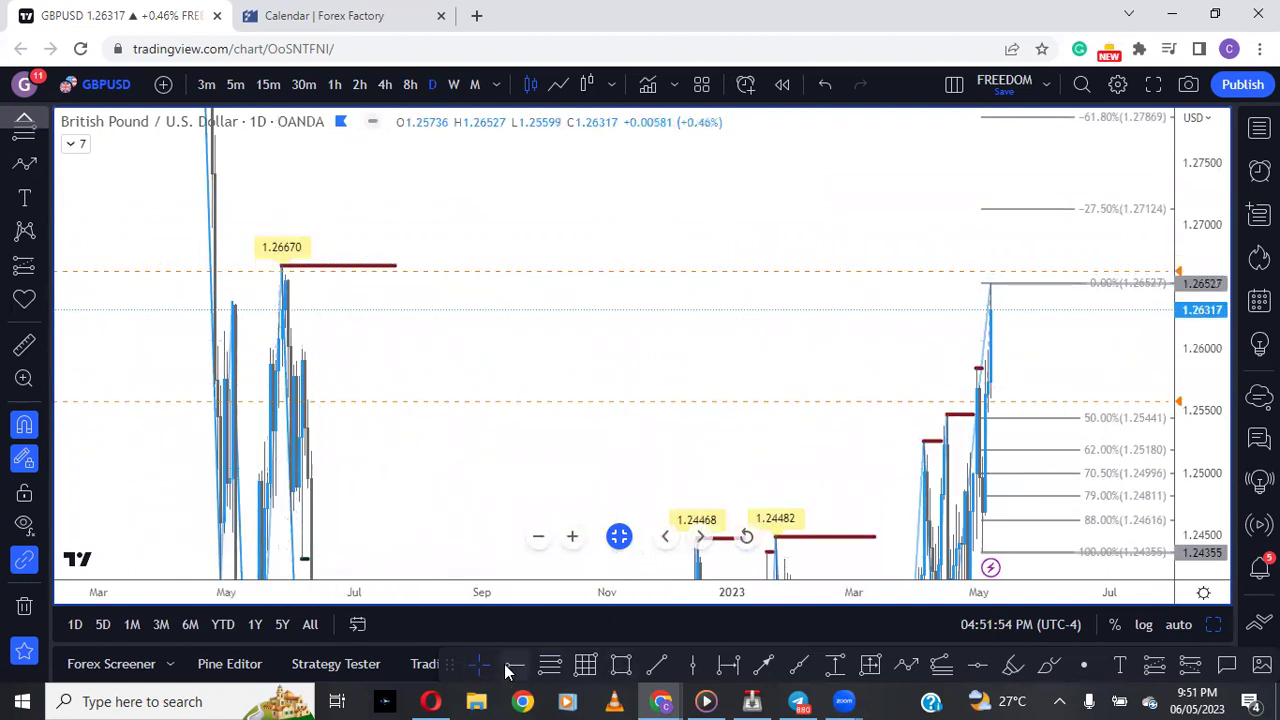
pyautogui.click(507, 672)
pyautogui.click(278, 267)
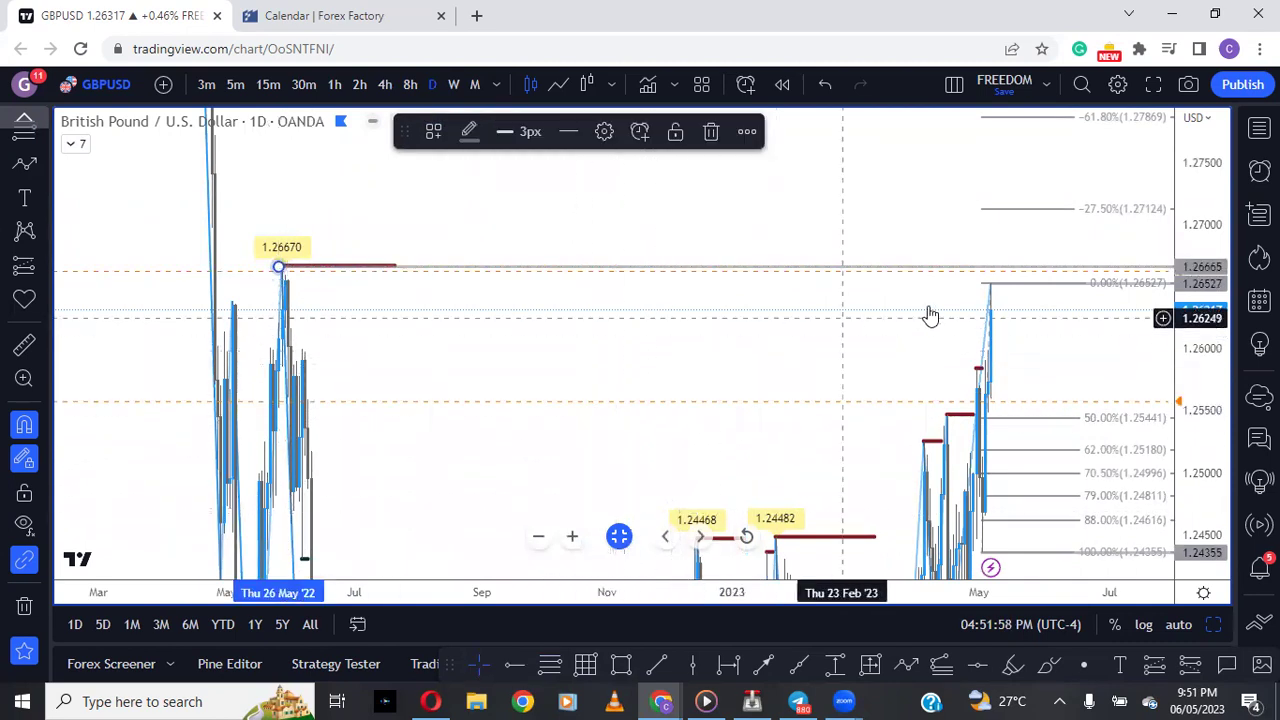
pyautogui.click(282, 270)
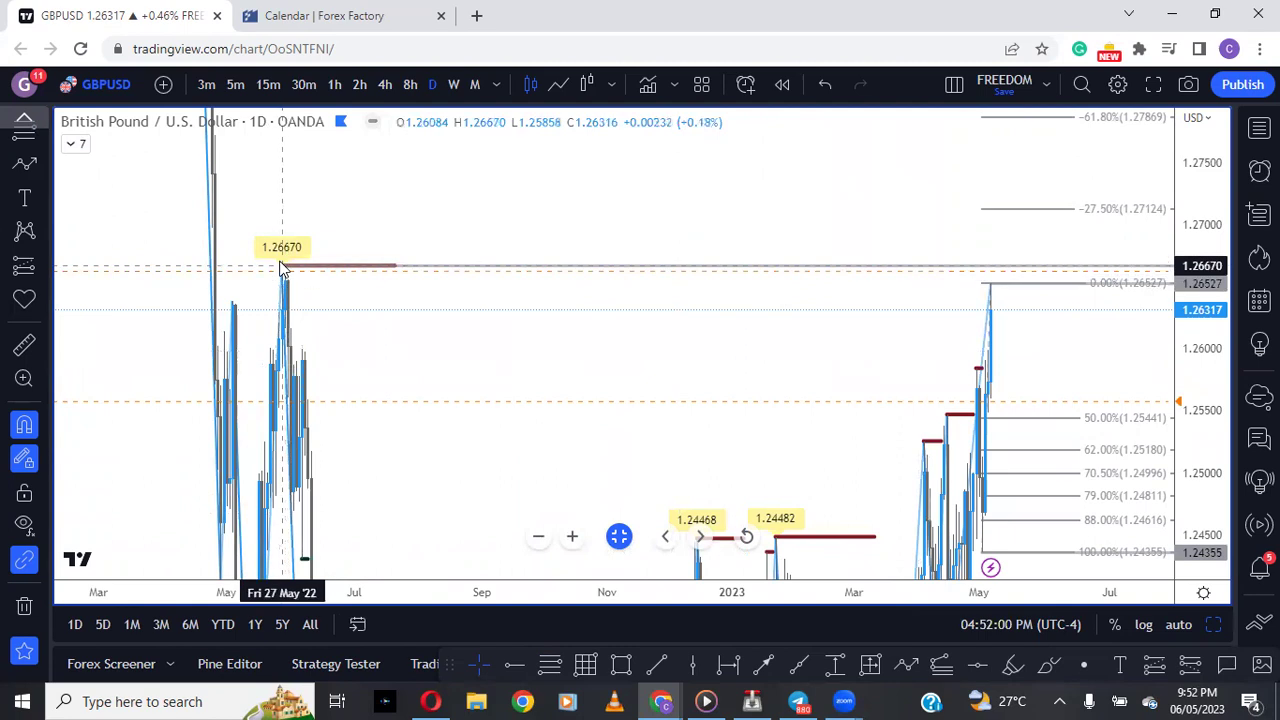
pyautogui.click(282, 268)
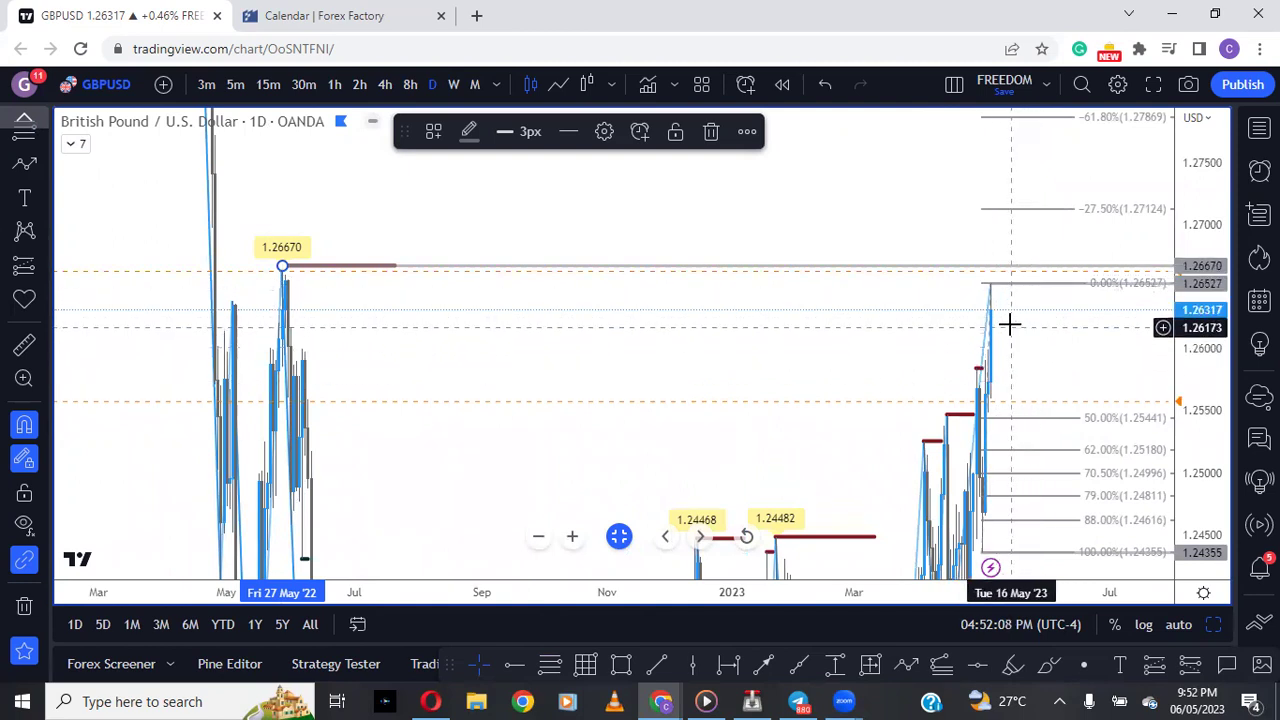
# Step: Return GBPUSD to the 4-hour timeframe and examine the latest candles against the Fibonacci levels and the marked rays
pyautogui.click(376, 86)
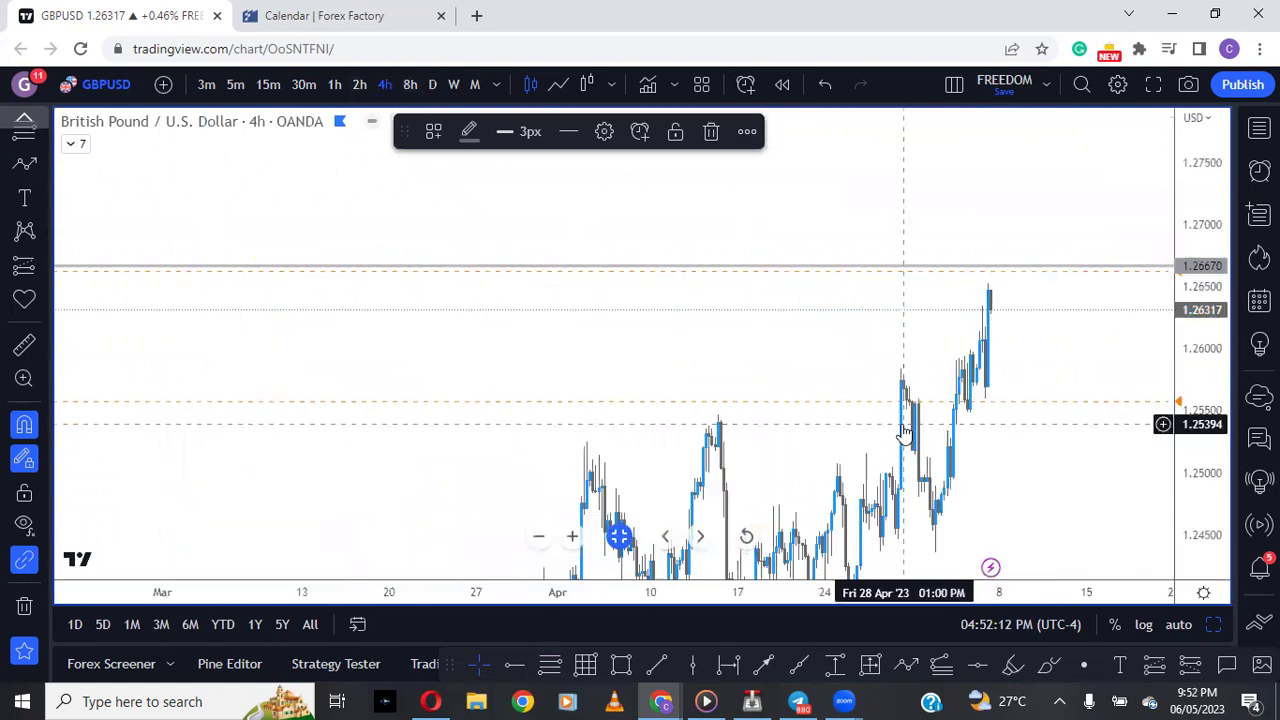
pyautogui.scroll(2, 1070, 385)
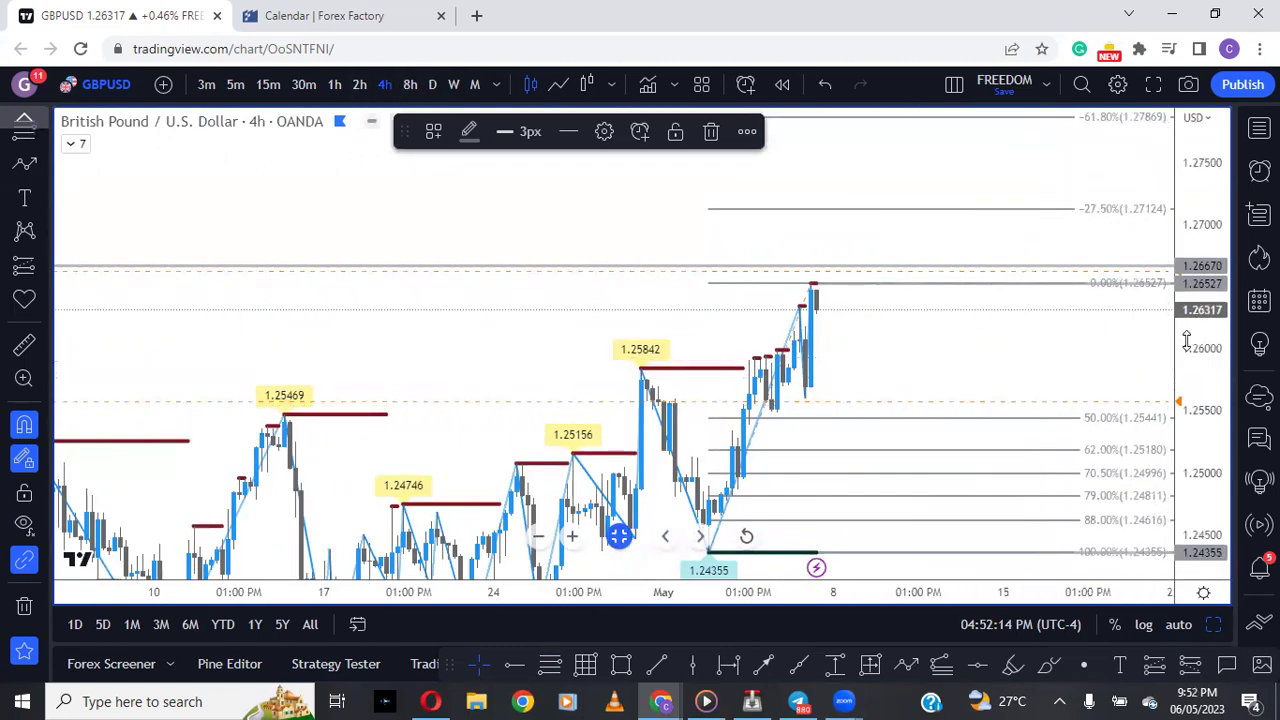
pyautogui.moveTo(1190, 380); pyautogui.dragTo(1192, 400)
pyautogui.click(851, 346)
pyautogui.moveTo(851, 346)
pyautogui.mouseDown()
pyautogui.moveTo(887, 388)
pyautogui.moveTo(934, 337)
pyautogui.mouseUp()
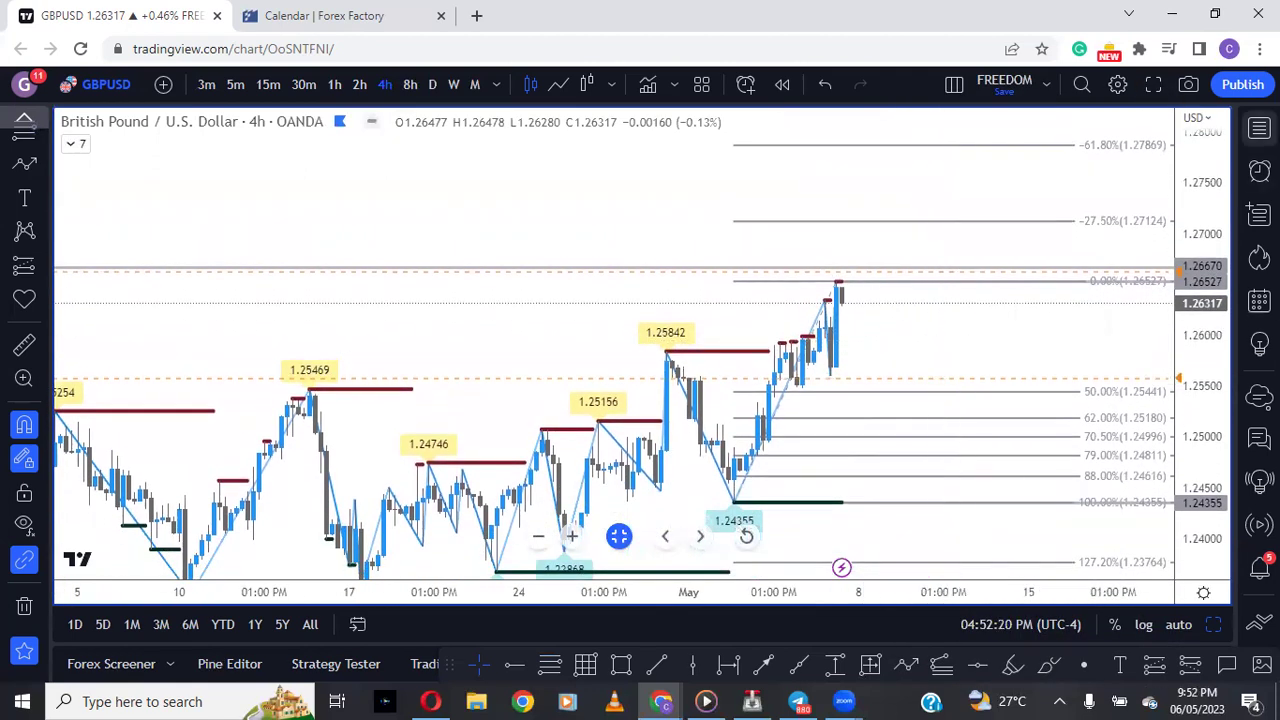
# Step: Switch the chart to XAUUSD from the currencies watchlist, and hide the watchlist
pyautogui.click(1259, 128)
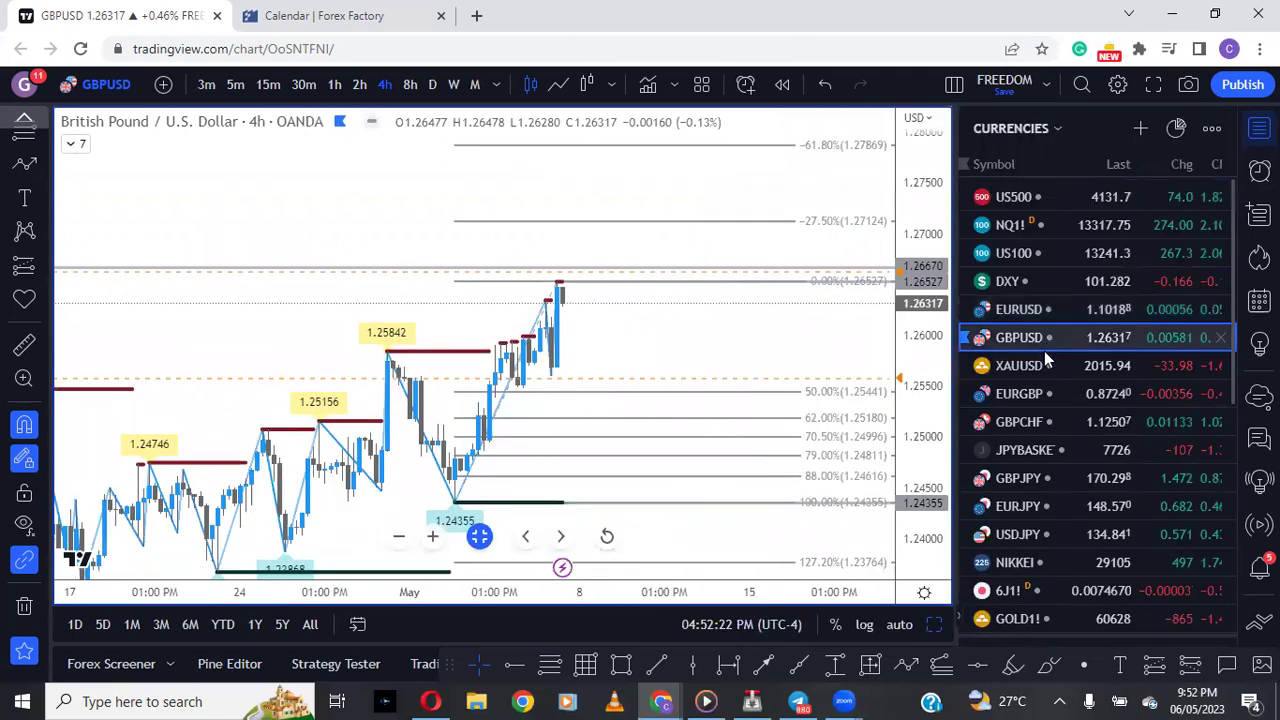
pyautogui.click(1046, 368)
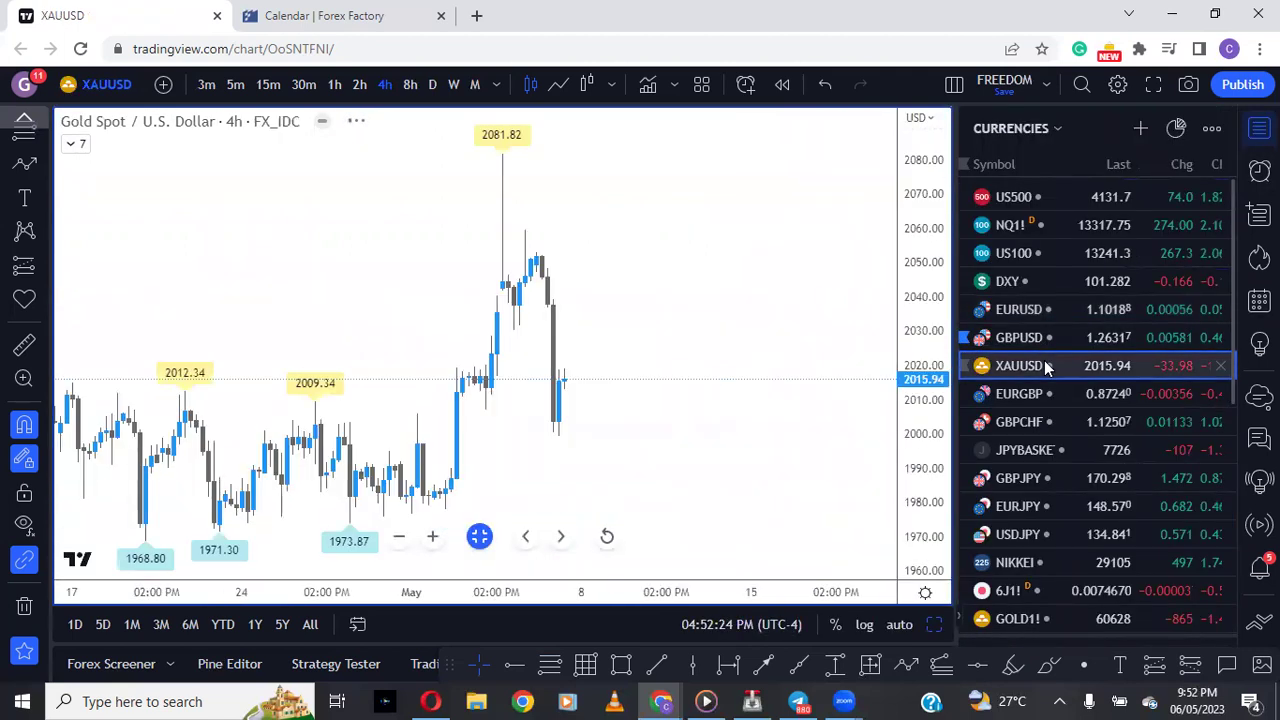
pyautogui.click(1257, 130)
pyautogui.moveTo(1168, 225); pyautogui.dragTo(1178, 400)
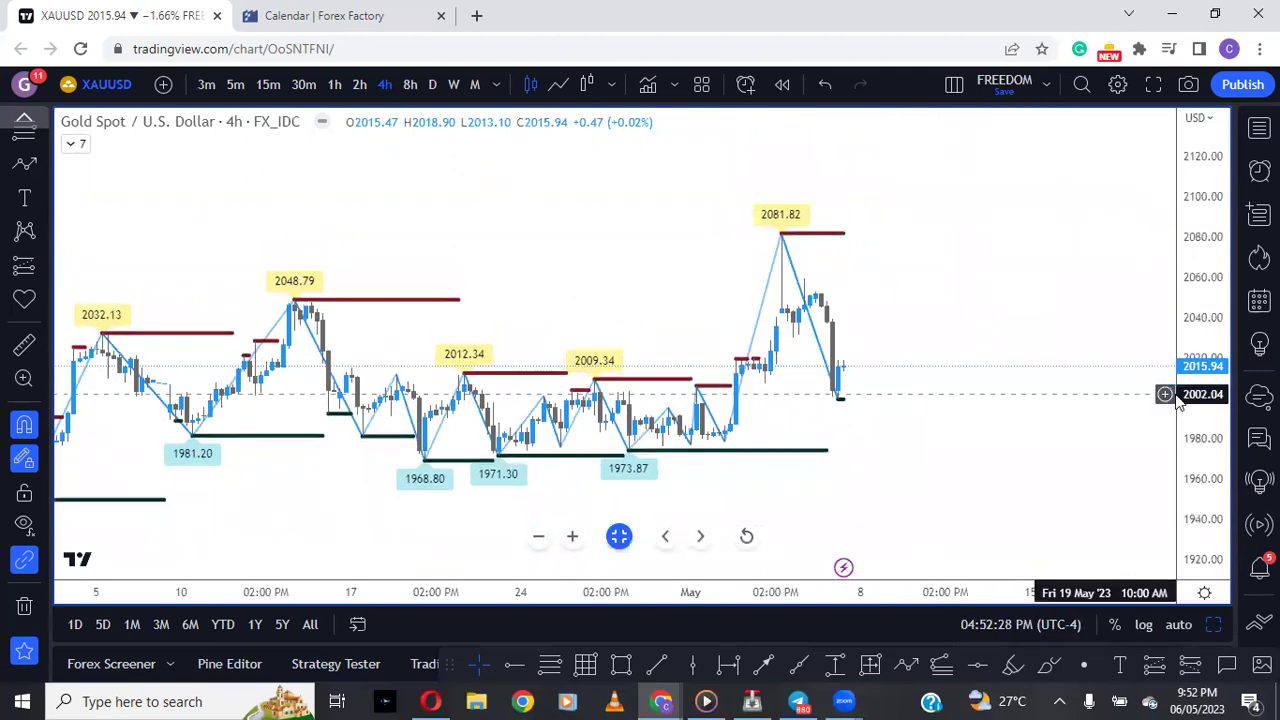
# Step: Compare the latest gold price with its previous highs on the monthly and weekly charts, and return to the 4-hour timeframe
pyautogui.click(474, 84)
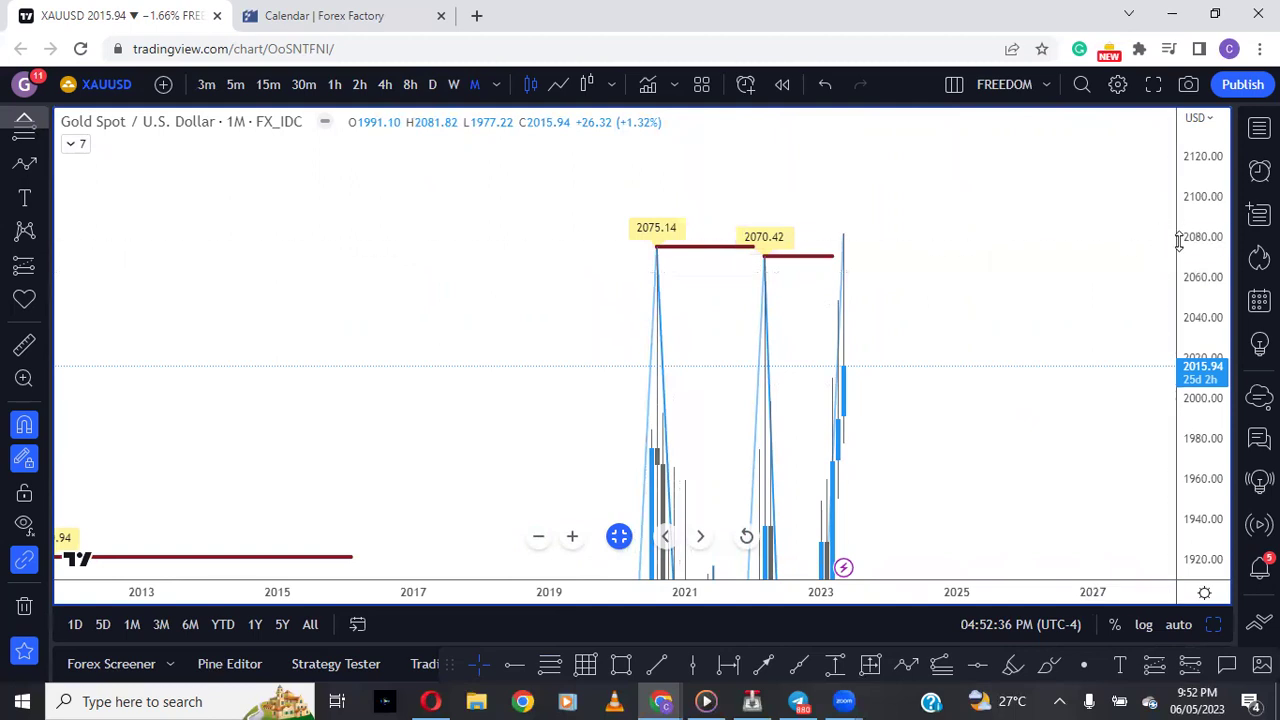
pyautogui.moveTo(1180, 240); pyautogui.dragTo(1160, 437)
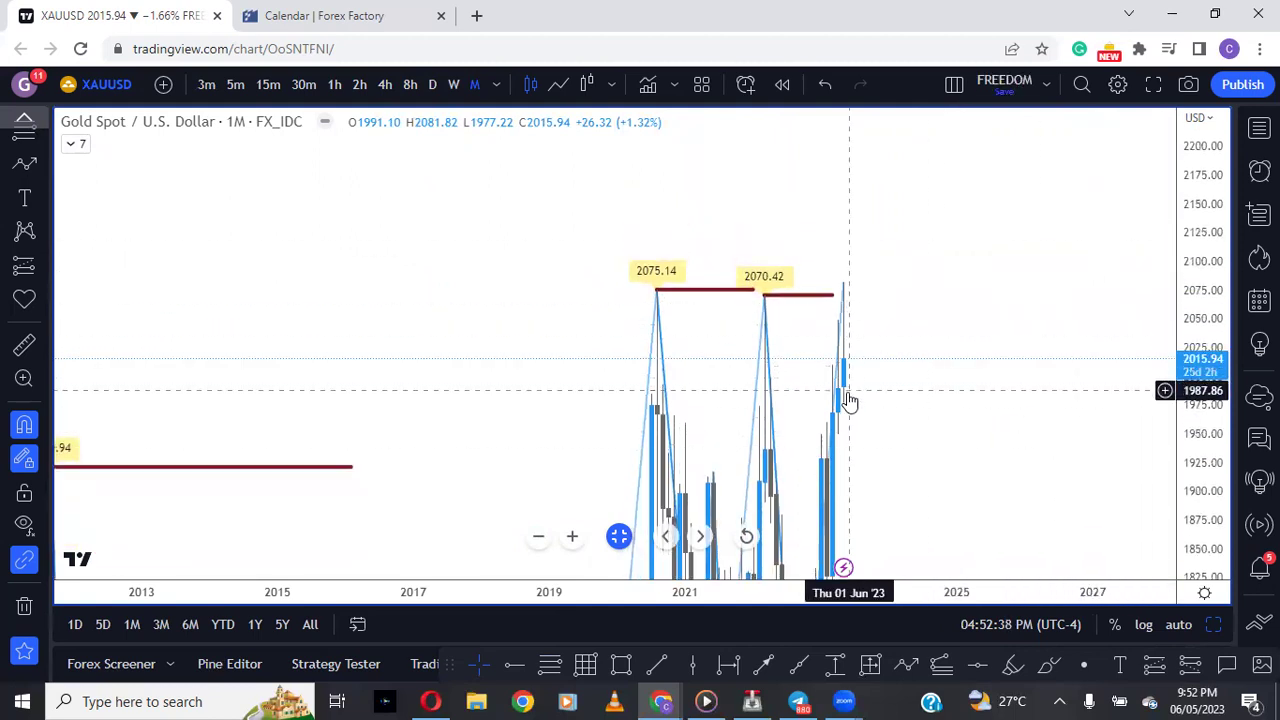
pyautogui.click(453, 84)
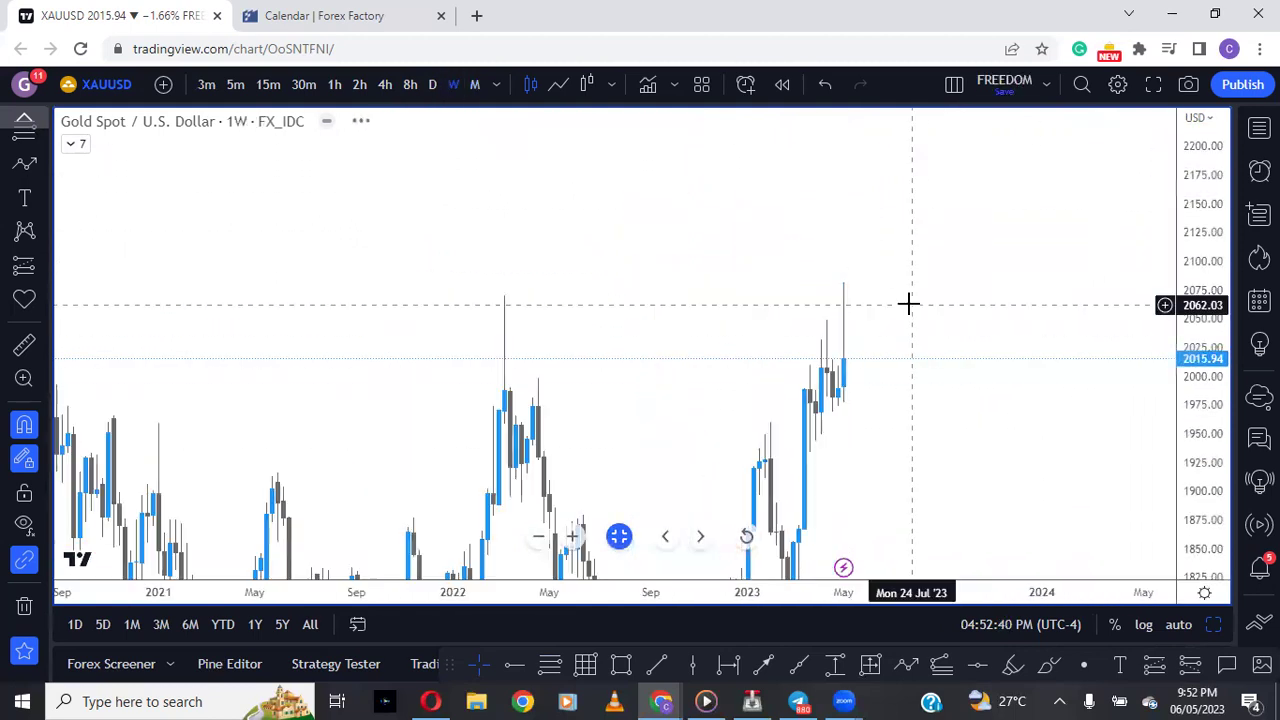
pyautogui.scroll(-2, 935, 385)
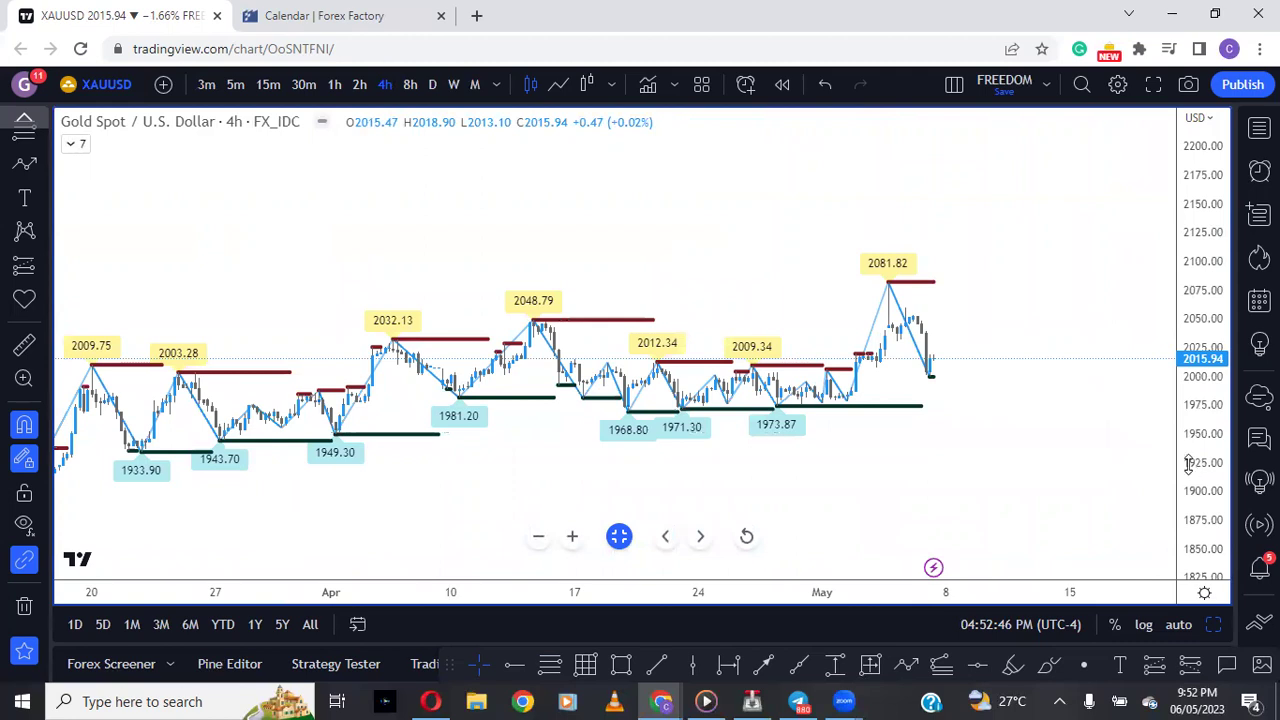
# Step: Sketch a zigzag path from the current gold price down to about 1918, up to 1995 and down to 1908, and delete it
pyautogui.scroll(3, 1137, 329)
pyautogui.scroll(-3, 1050, 452)
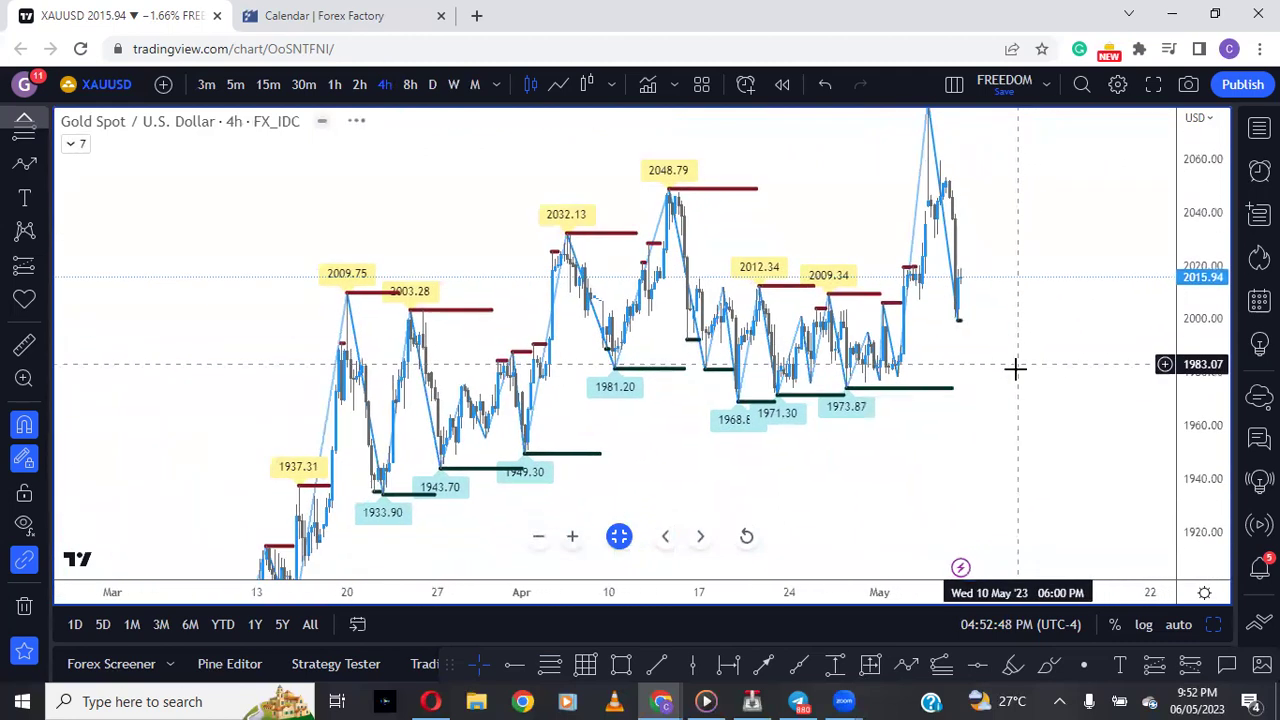
pyautogui.hscroll(2, 660, 429)
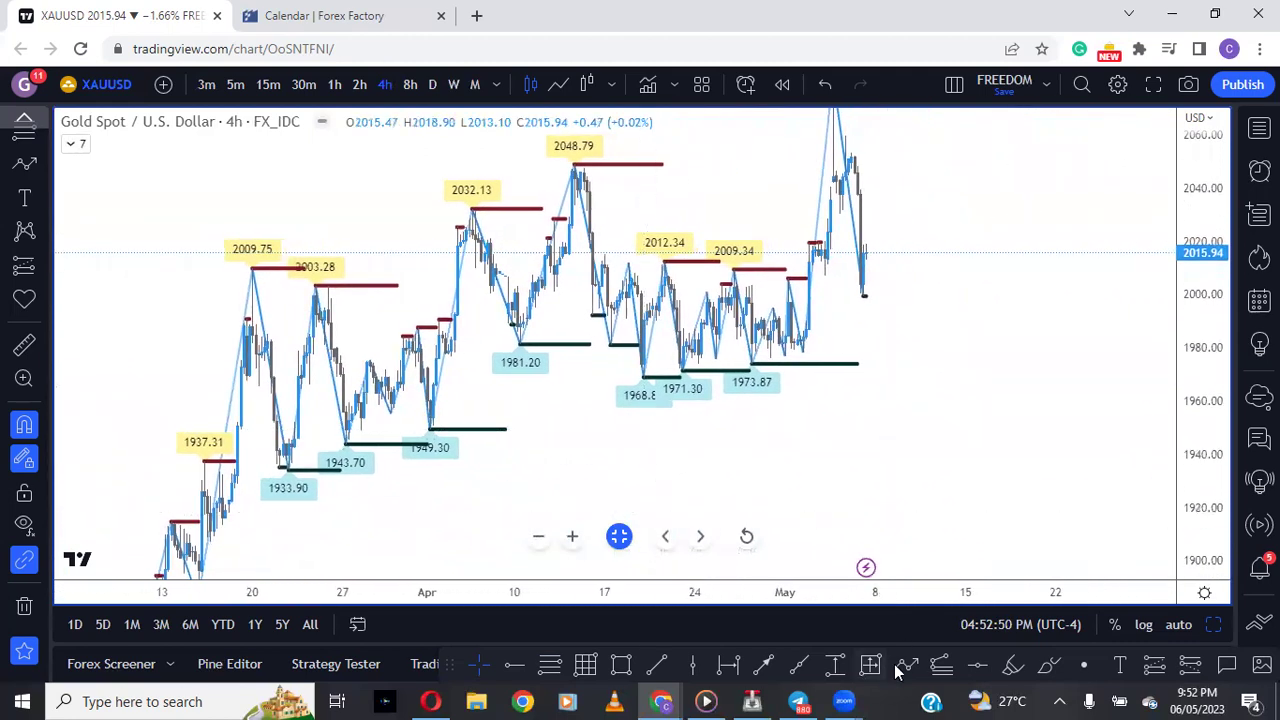
pyautogui.click(872, 251)
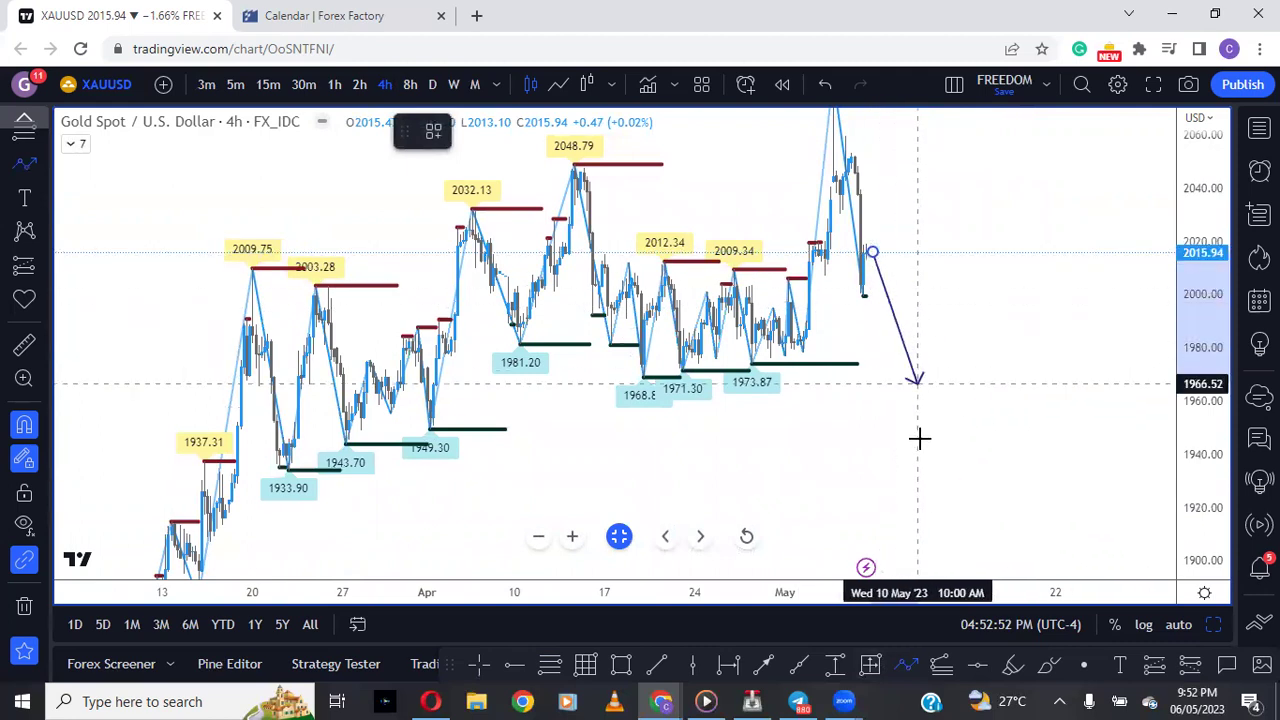
pyautogui.click(908, 512)
pyautogui.click(960, 307)
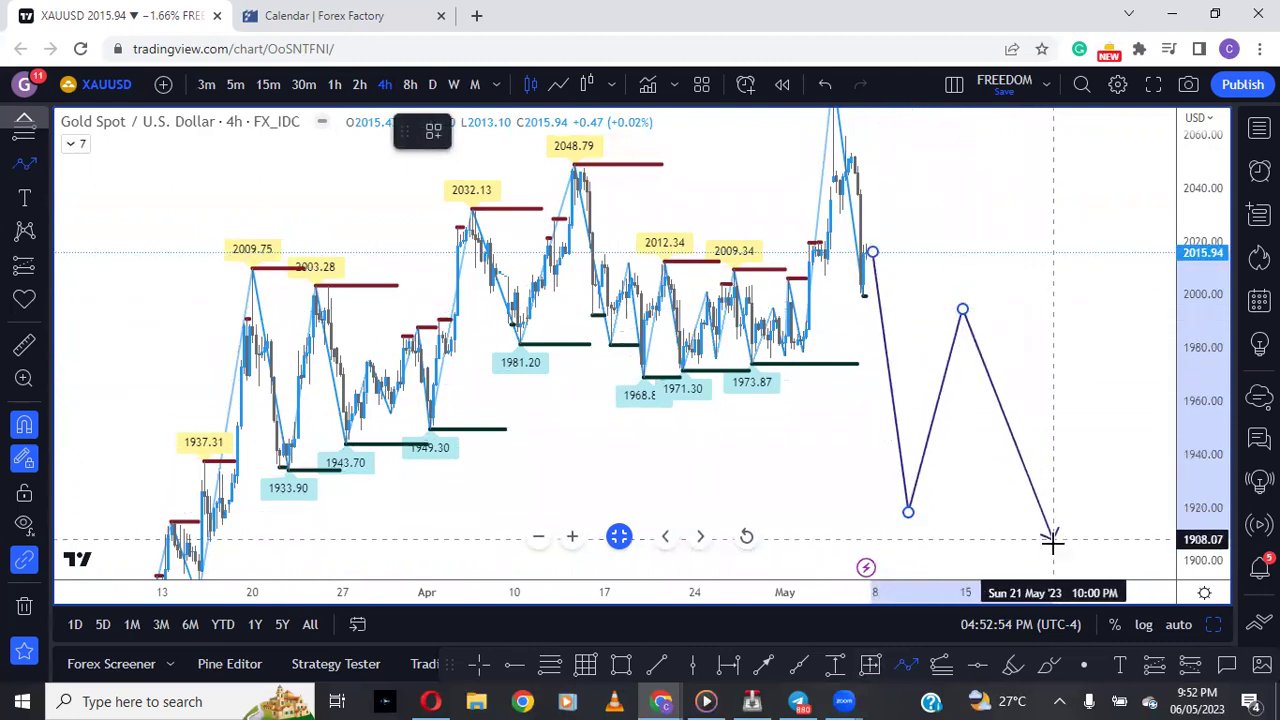
pyautogui.doubleClick(1051, 537)
pyautogui.moveTo(1195, 400)
pyautogui.mouseDown()
pyautogui.moveTo(1190, 465)
pyautogui.moveTo(1190, 345)
pyautogui.mouseUp()
pyautogui.click(677, 137)
# Step: Place horizontal rays at the early-April swing low of 1949.30 and the May swing high of 2081.82
pyautogui.moveTo(866, 369); pyautogui.dragTo(922, 431)
pyautogui.scroll(5, 1094, 537)
pyautogui.scroll(2, 1095, 540)
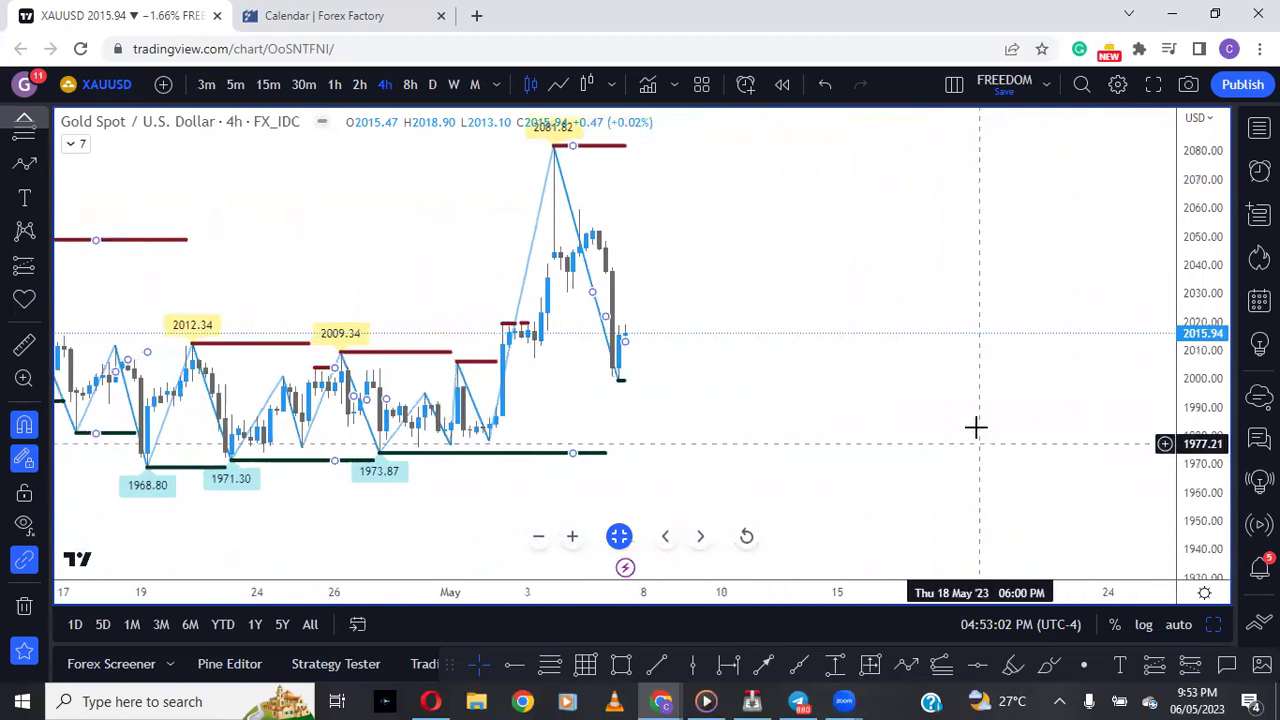
pyautogui.moveTo(1200, 380); pyautogui.dragTo(1200, 410)
pyautogui.scroll(-3, 705, 519)
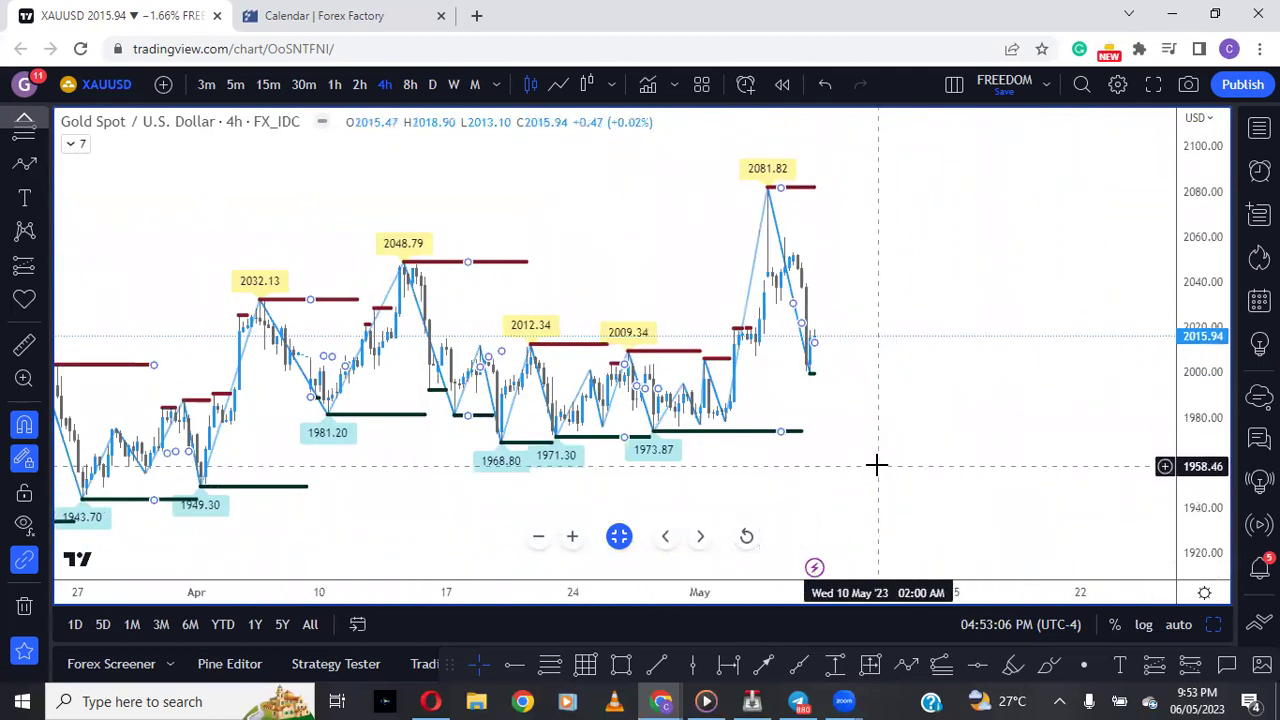
pyautogui.click(515, 664)
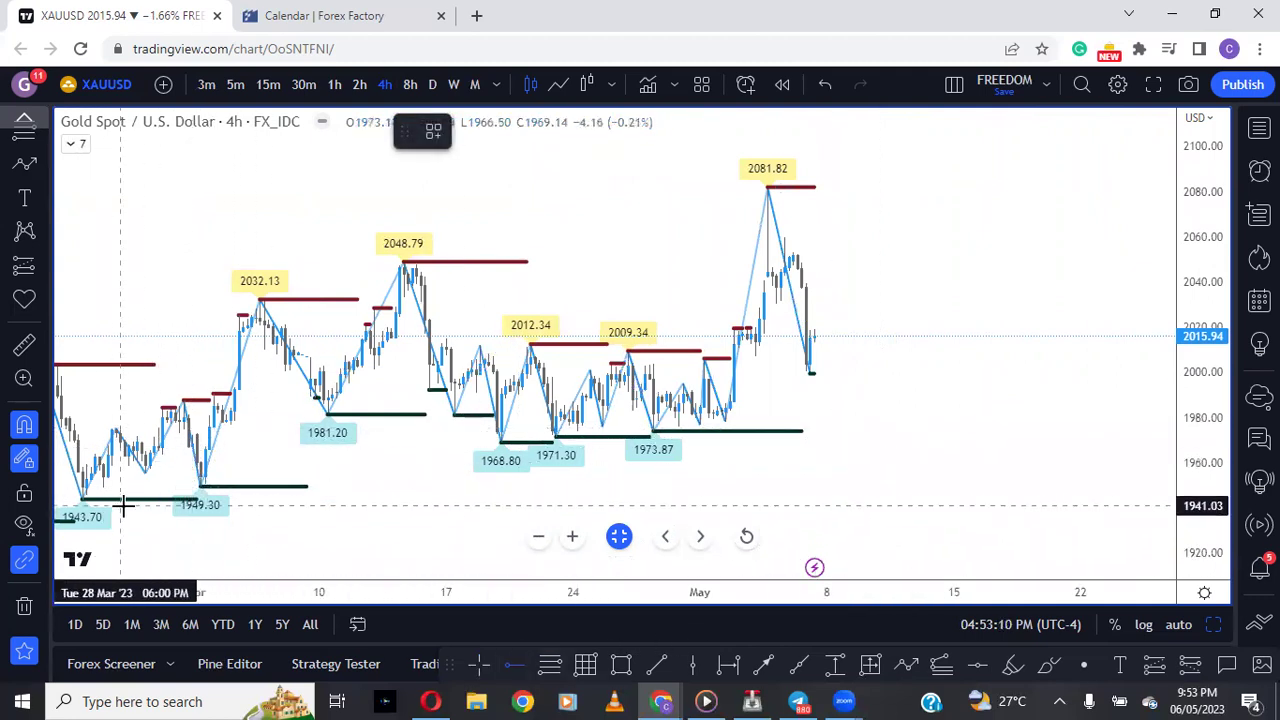
pyautogui.scroll(-3, 240, 511)
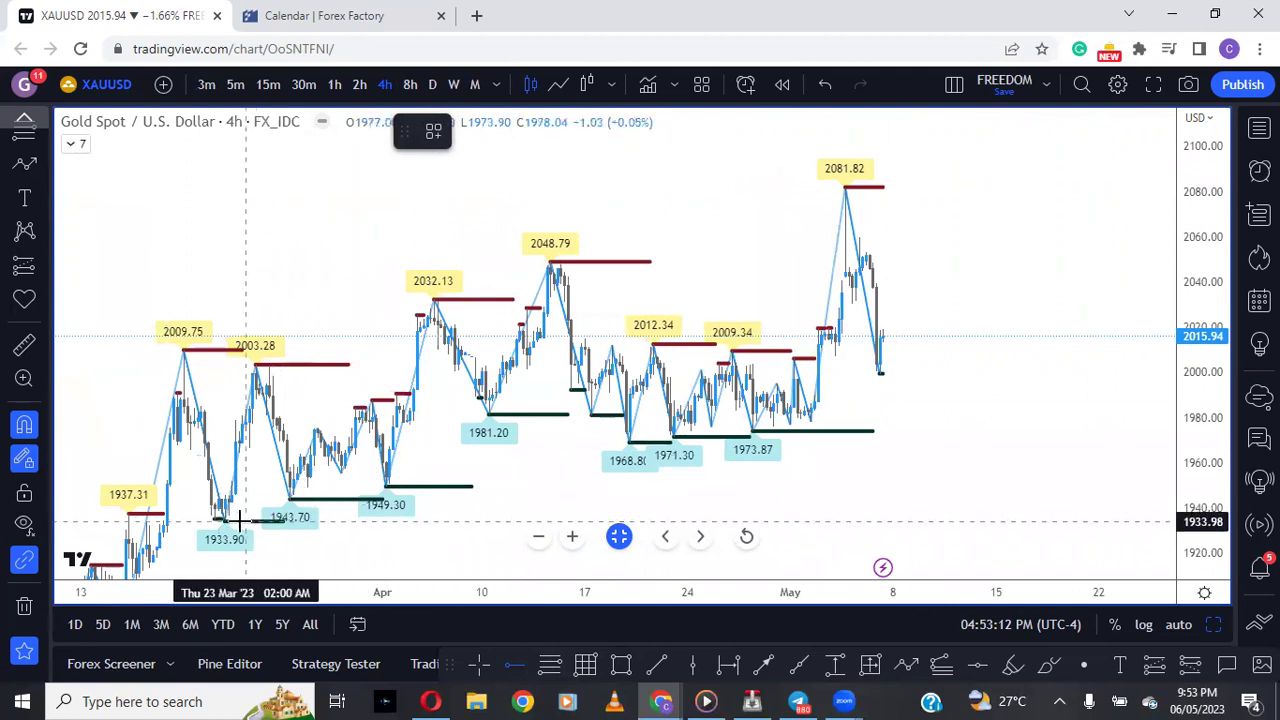
pyautogui.click(385, 487)
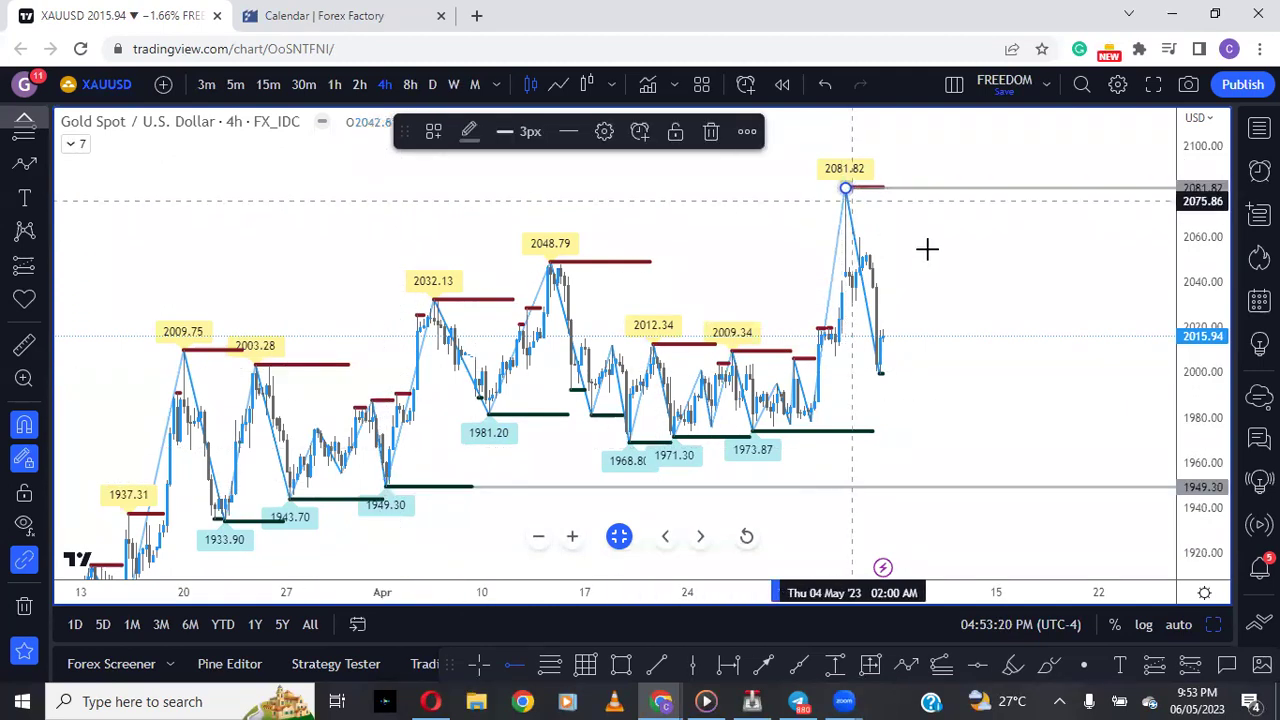
pyautogui.moveTo(1026, 349); pyautogui.dragTo(1007, 347)
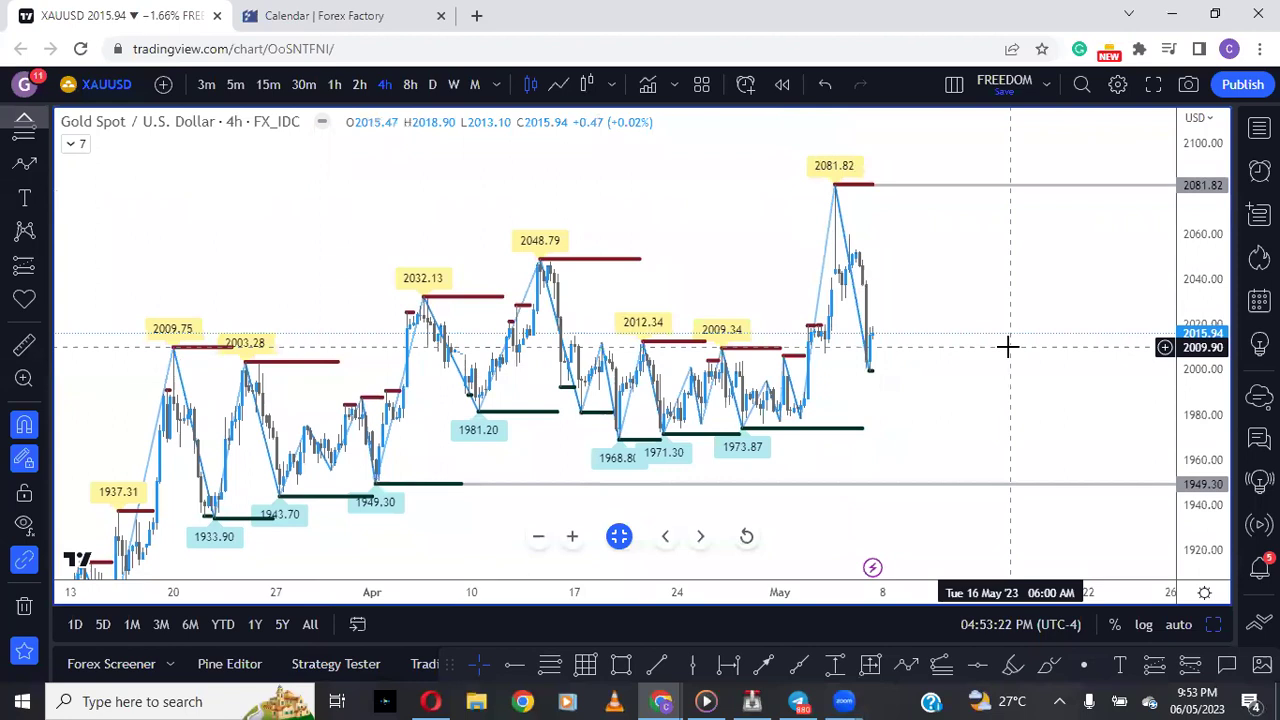
# Step: Move the lower horizontal ray to the 19 April swing low at 1968.80
pyautogui.scroll(2, 1012, 404)
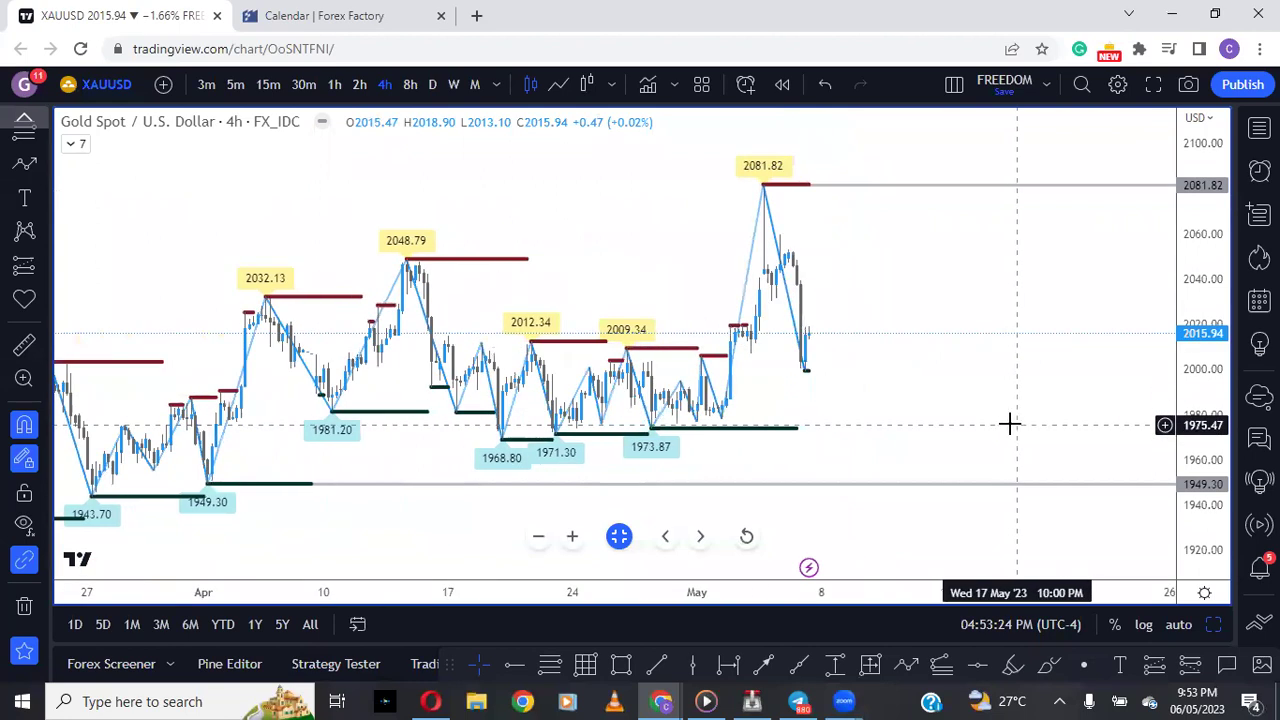
pyautogui.moveTo(971, 425); pyautogui.dragTo(977, 434)
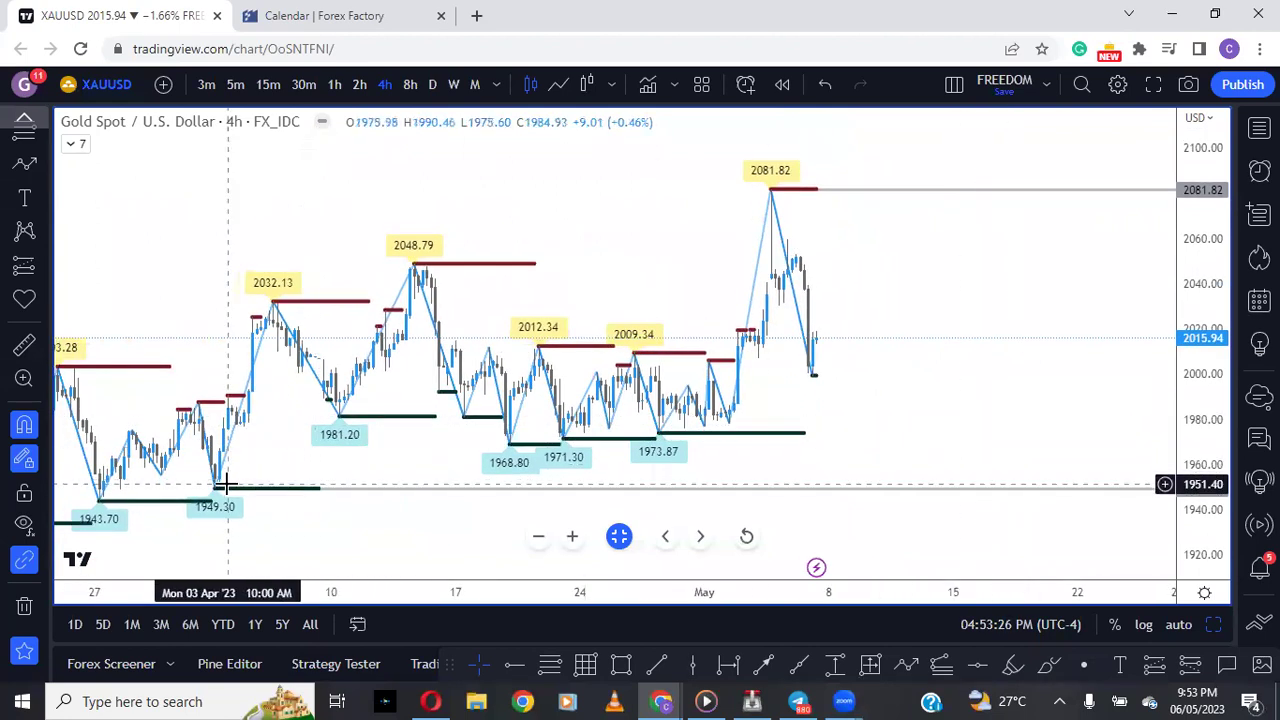
pyautogui.click(510, 447)
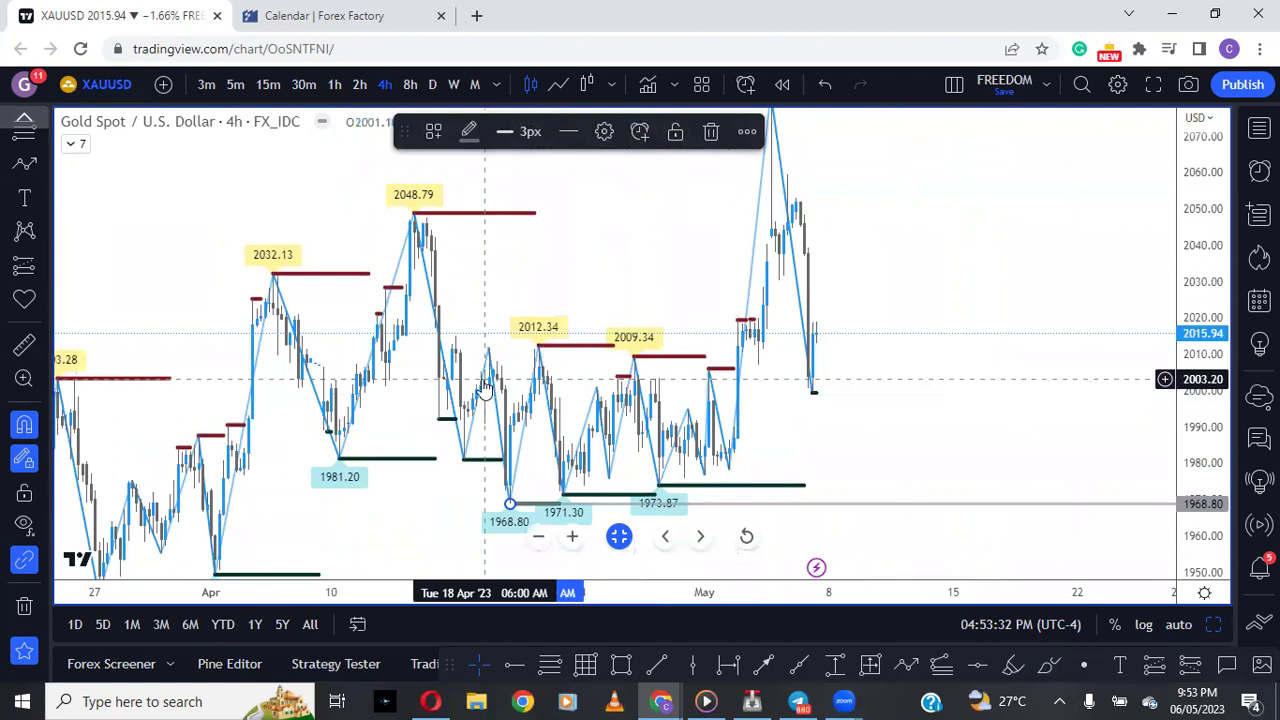
# Step: Hide the indicators, use a line chart to place horizontal rays at the 2006.63 and 1997.09 highs, and return to candlesticks
pyautogui.click(24, 527)
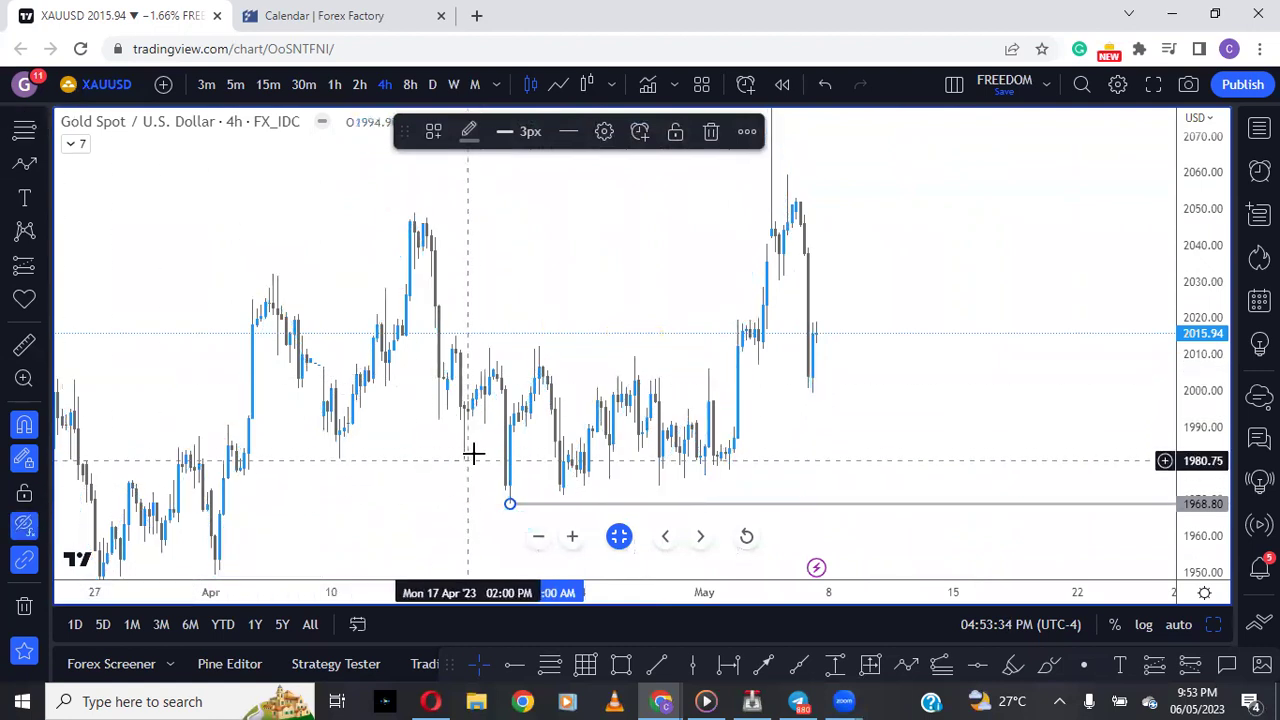
pyautogui.click(556, 85)
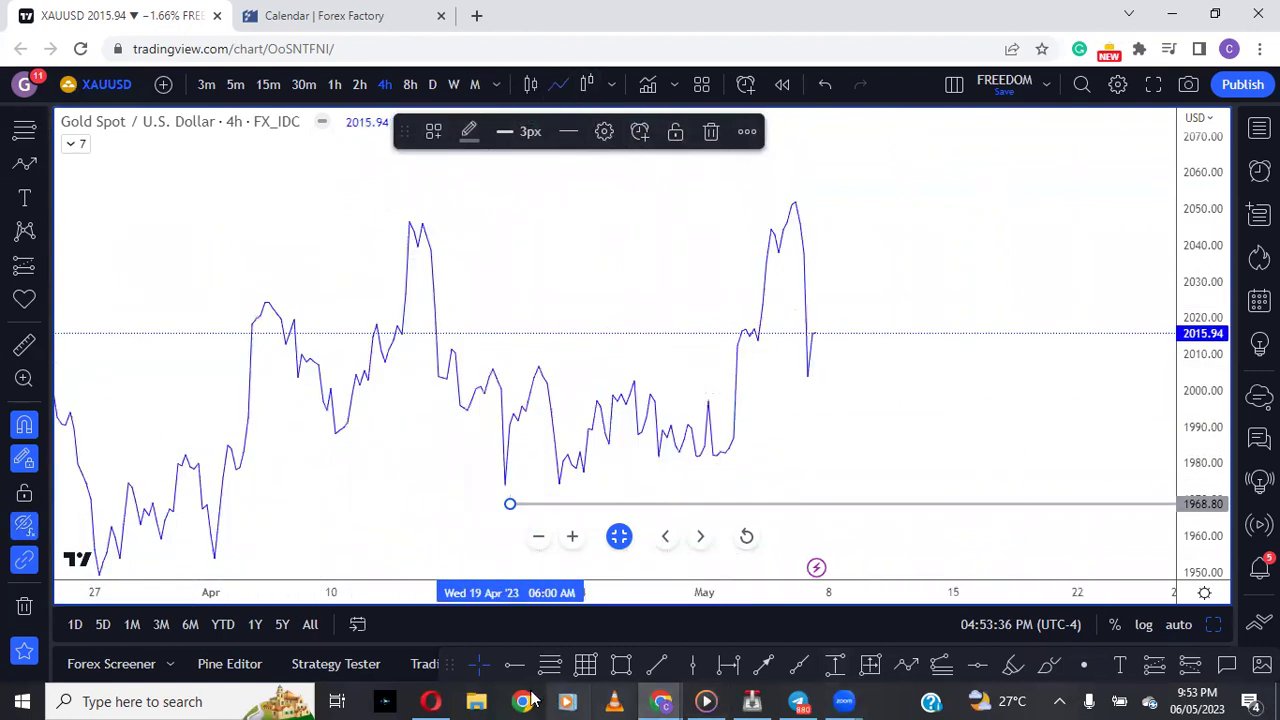
pyautogui.click(514, 666)
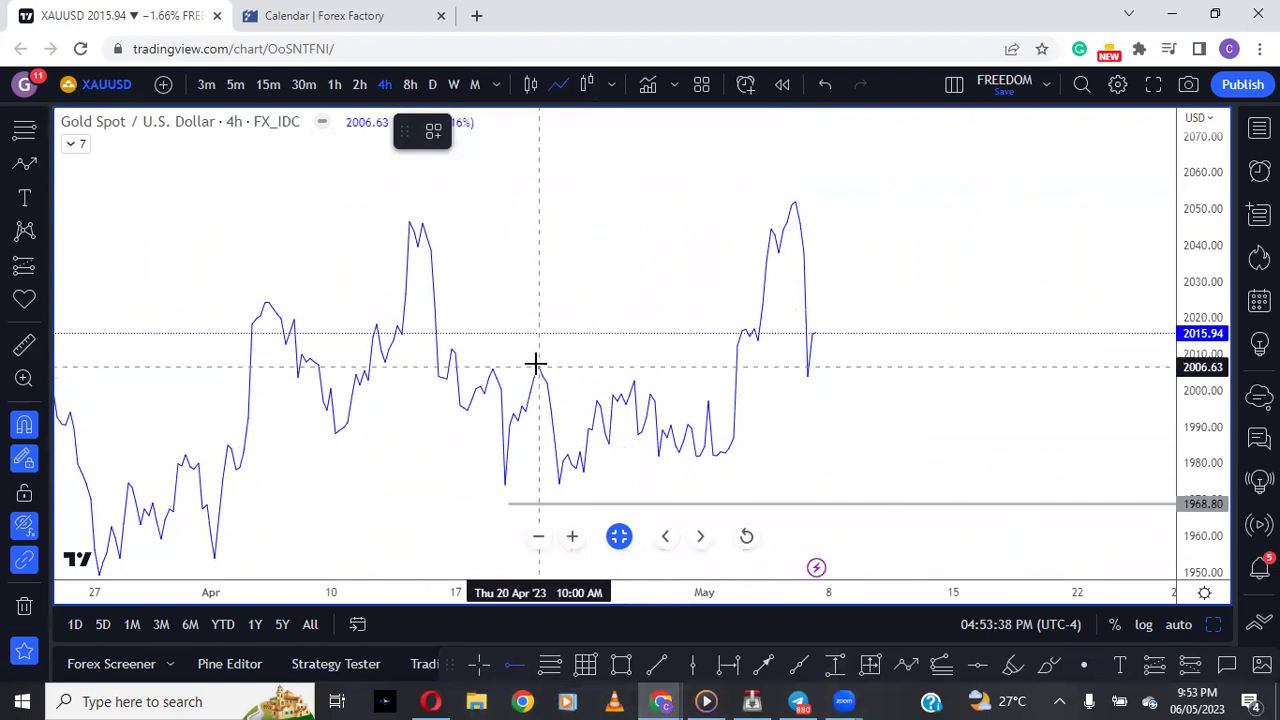
pyautogui.click(538, 367)
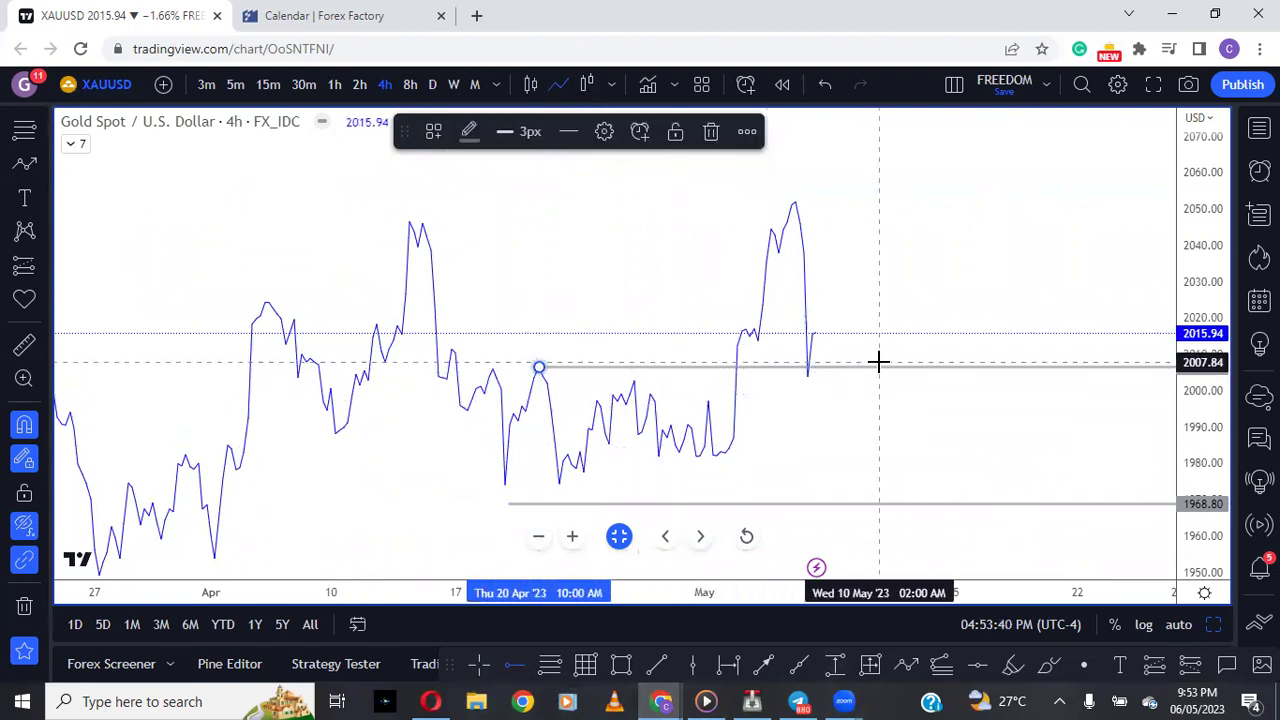
pyautogui.click(707, 401)
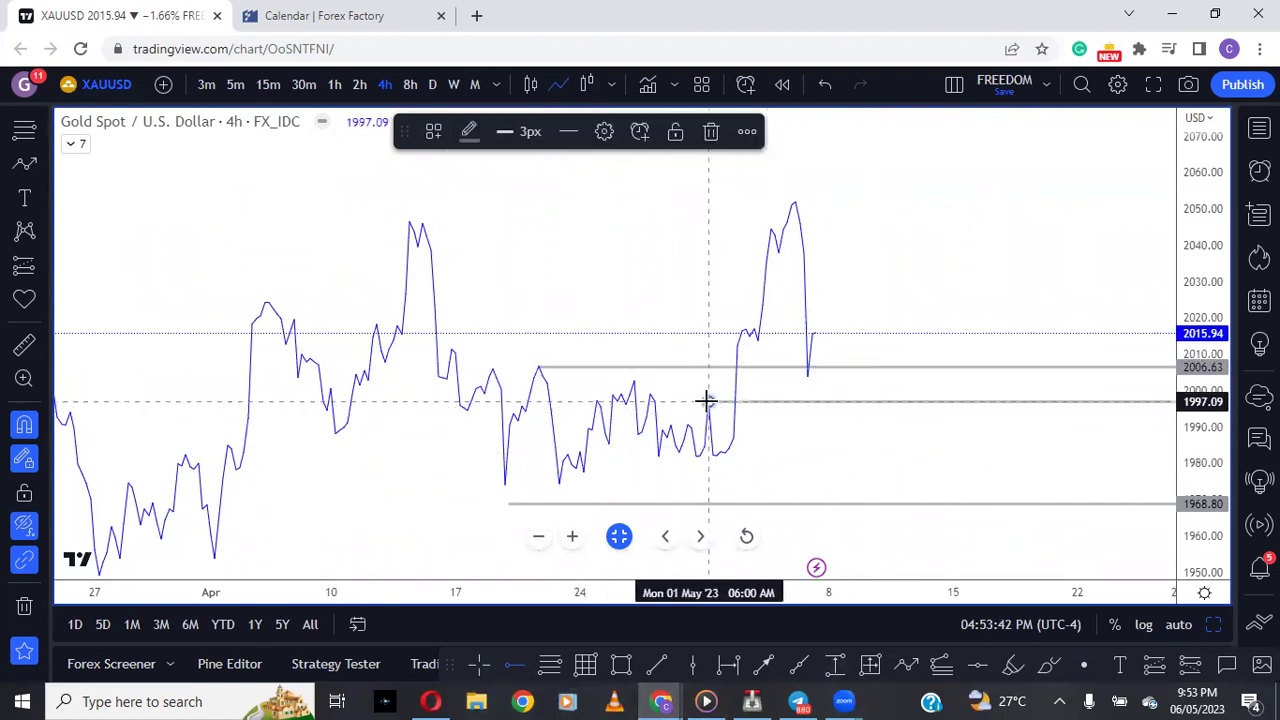
pyautogui.click(524, 84)
# Step: Sketch a projected path from the current gold price down to the 1997.09 ray and up to about 2055
pyautogui.scroll(5, 957, 437)
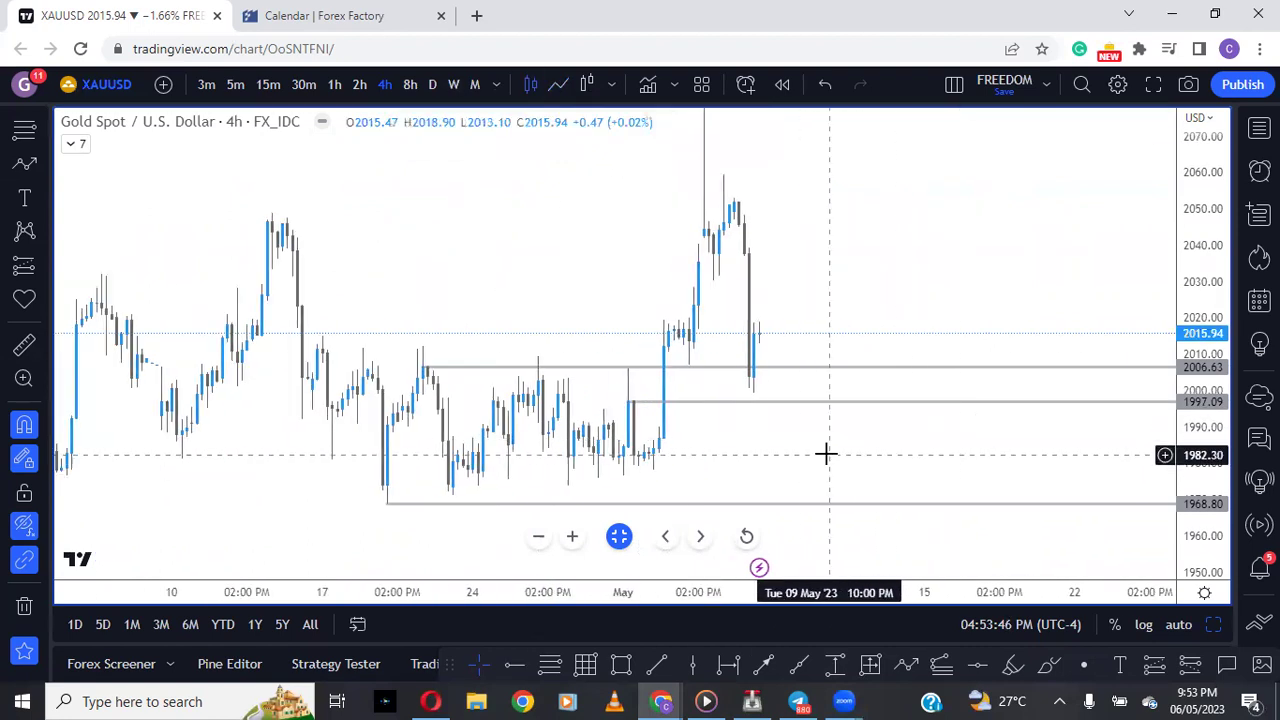
pyautogui.moveTo(1190, 362); pyautogui.dragTo(1186, 430)
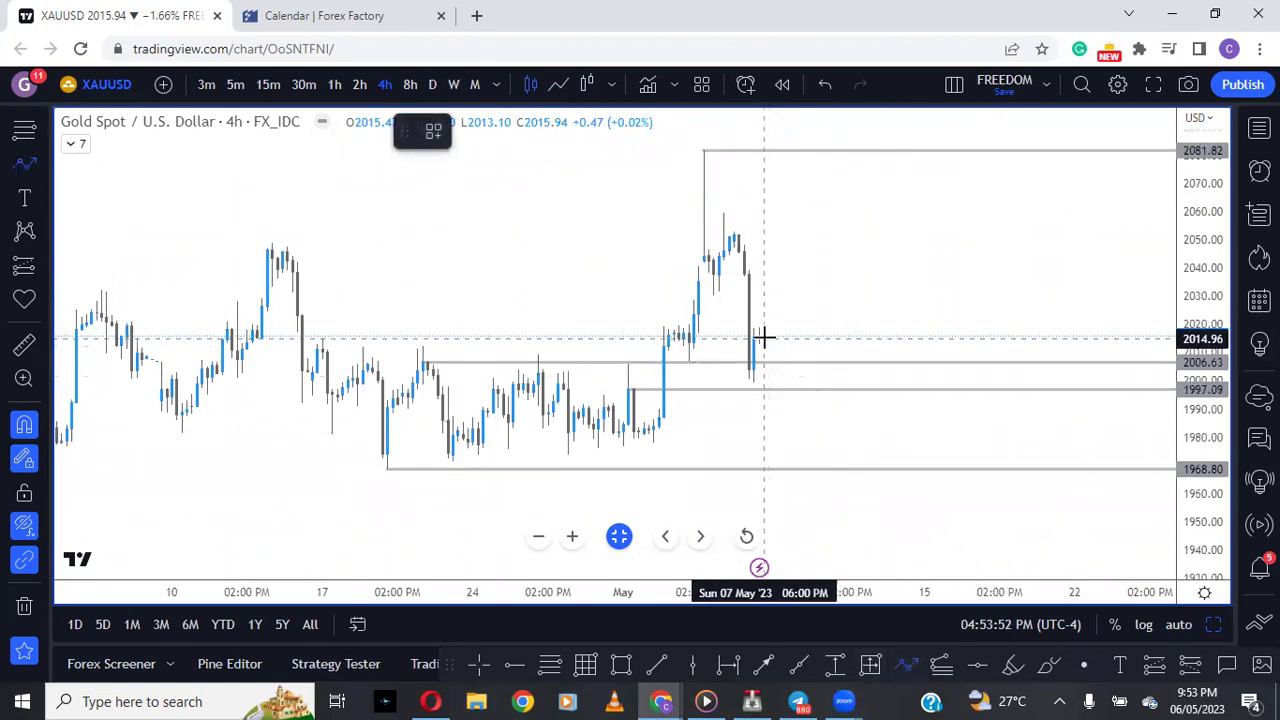
pyautogui.click(784, 390)
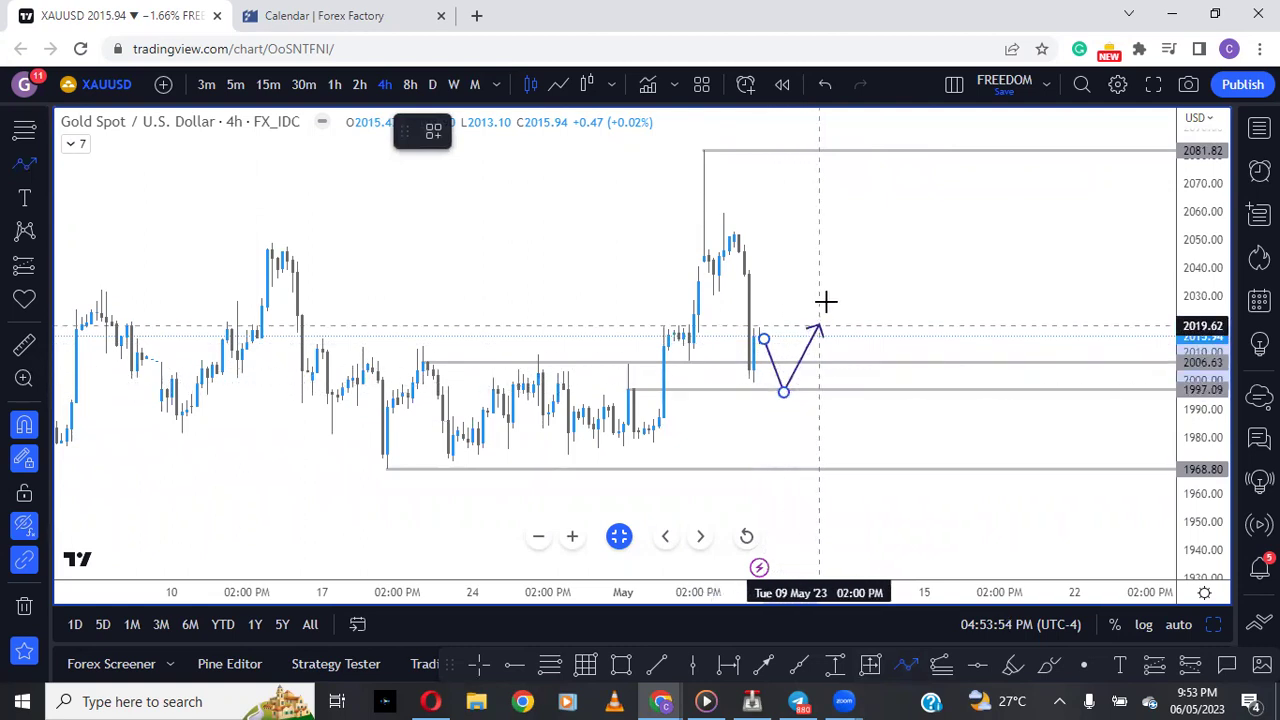
pyautogui.doubleClick(856, 222)
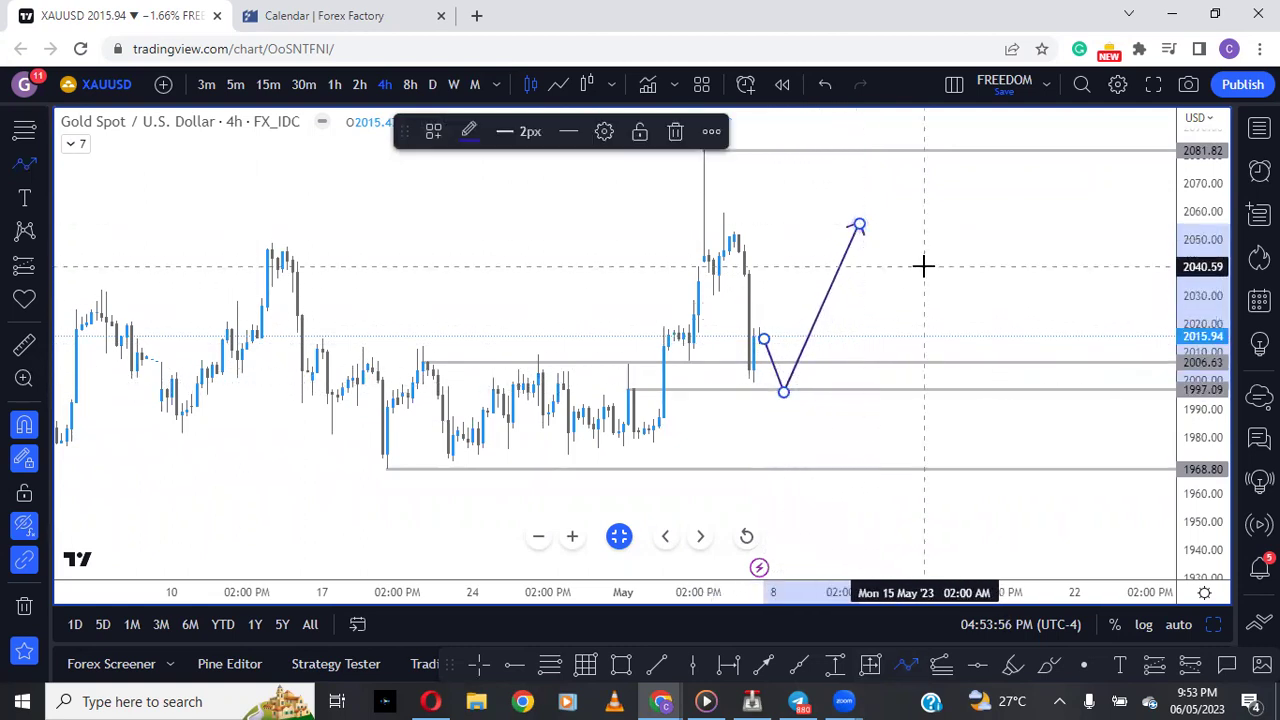
pyautogui.click(967, 311)
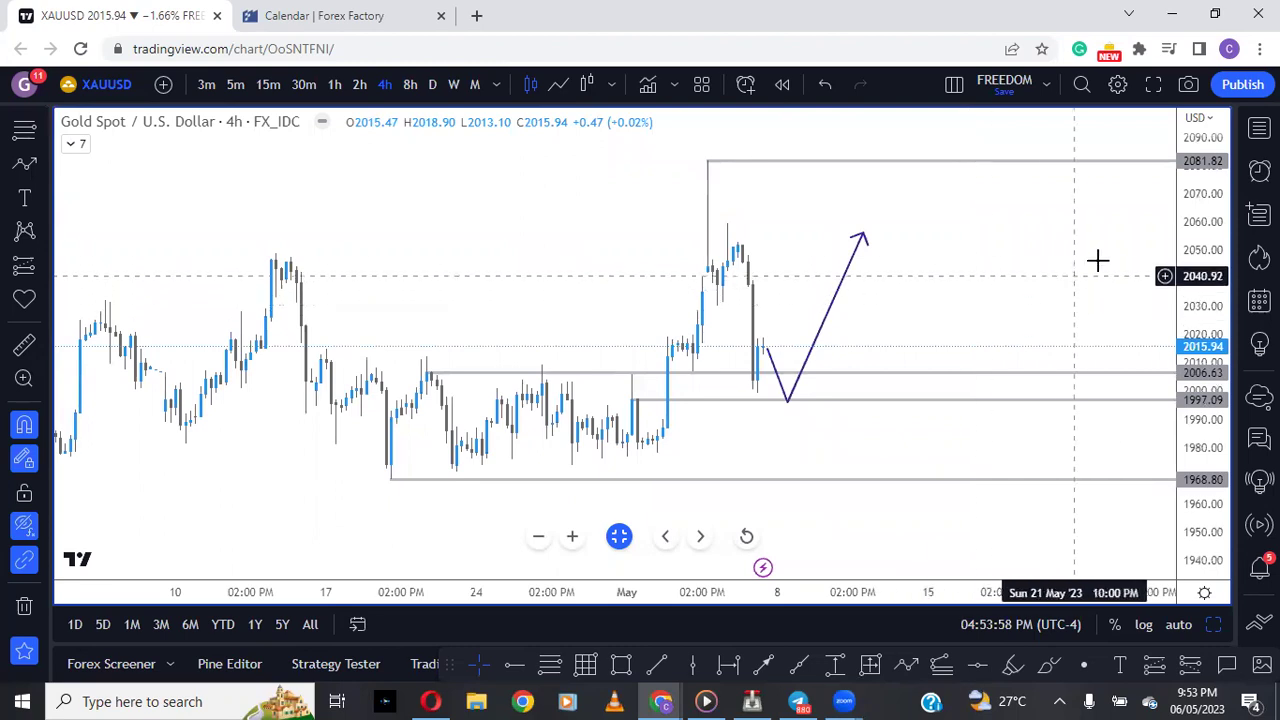
# Step: Draw a Gann box from the 3 May candle's 2044.41 close up to the 2081.82 high, extending to 15 May
pyautogui.moveTo(1190, 205); pyautogui.dragTo(1194, 271)
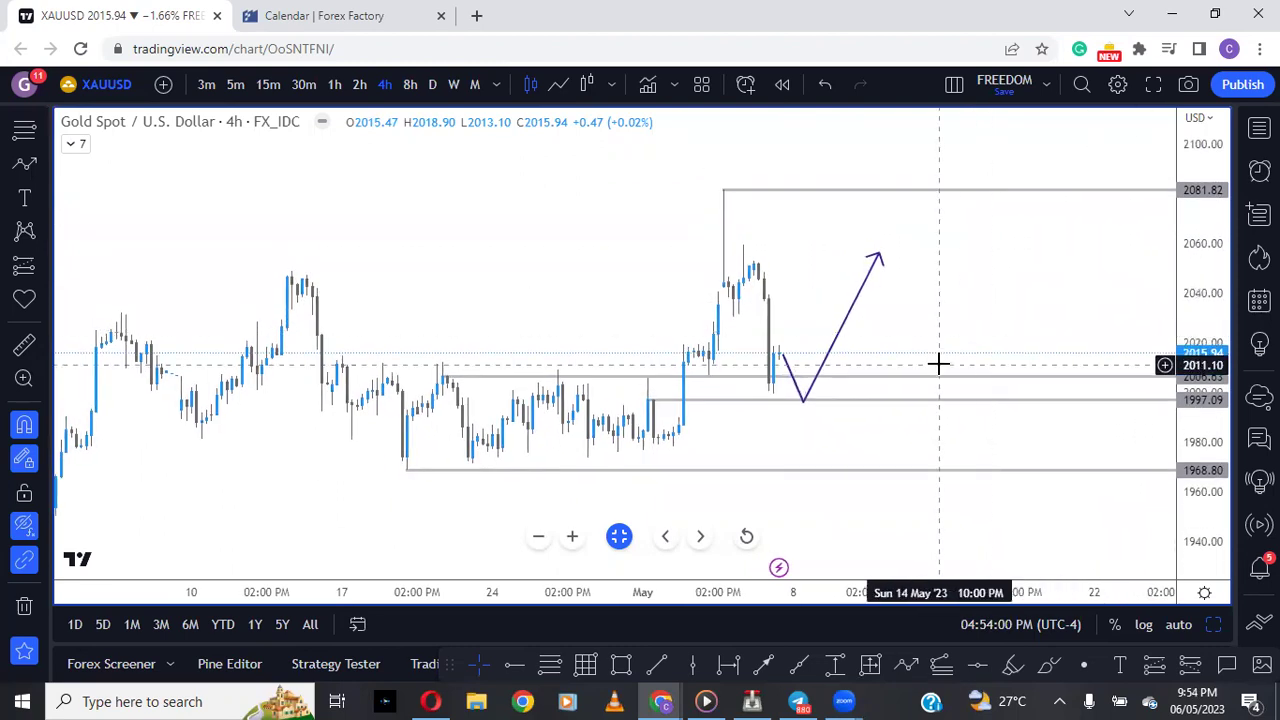
pyautogui.scroll(2, 940, 360)
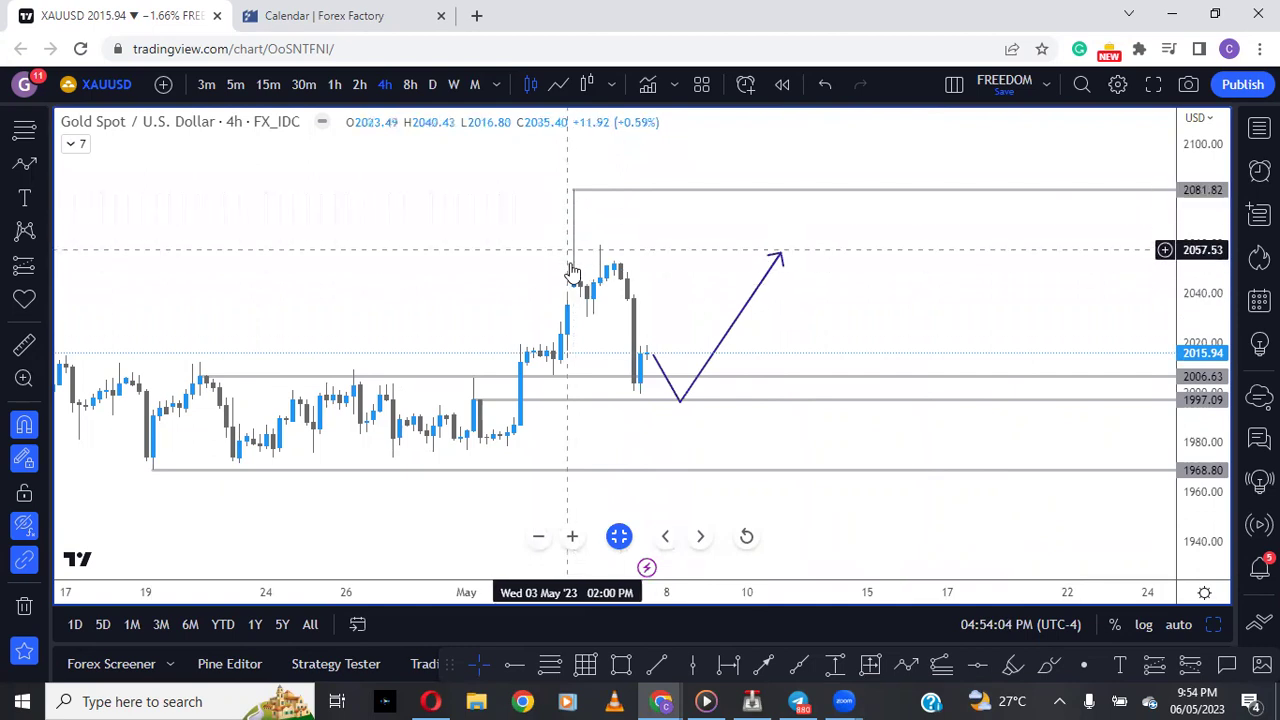
pyautogui.moveTo(629, 246); pyautogui.dragTo(903, 257)
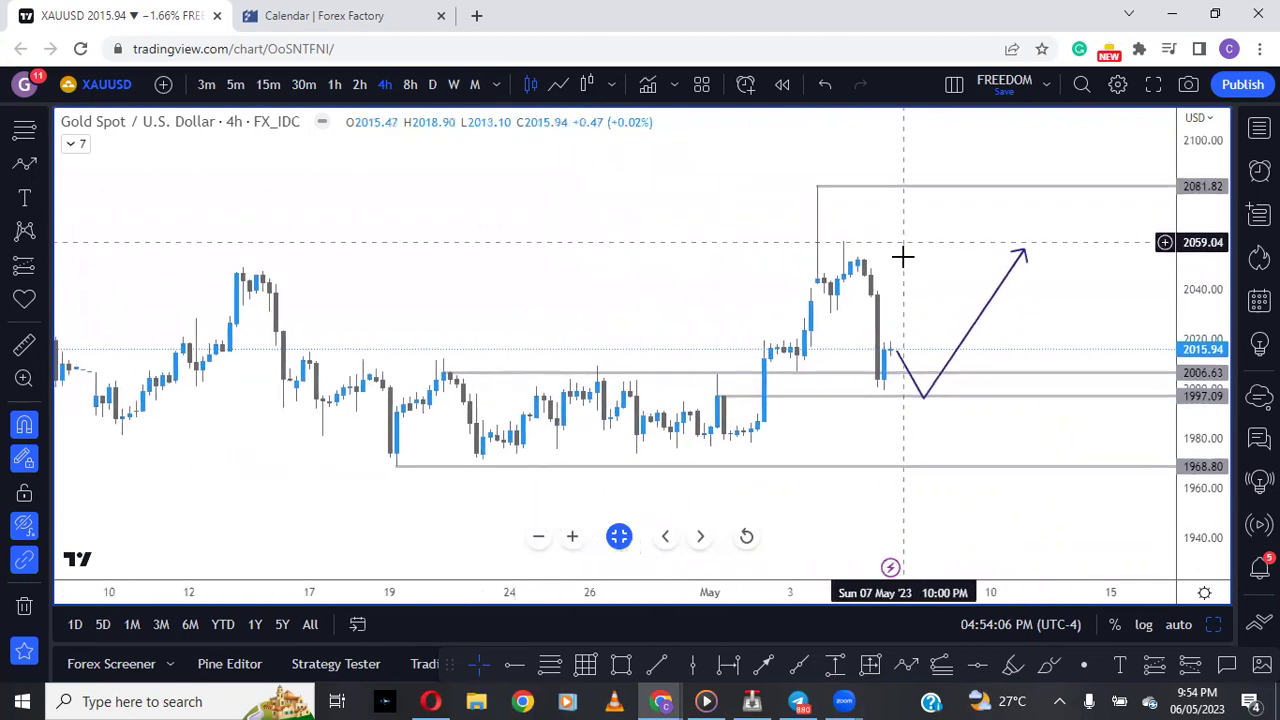
pyautogui.scroll(2, 870, 401)
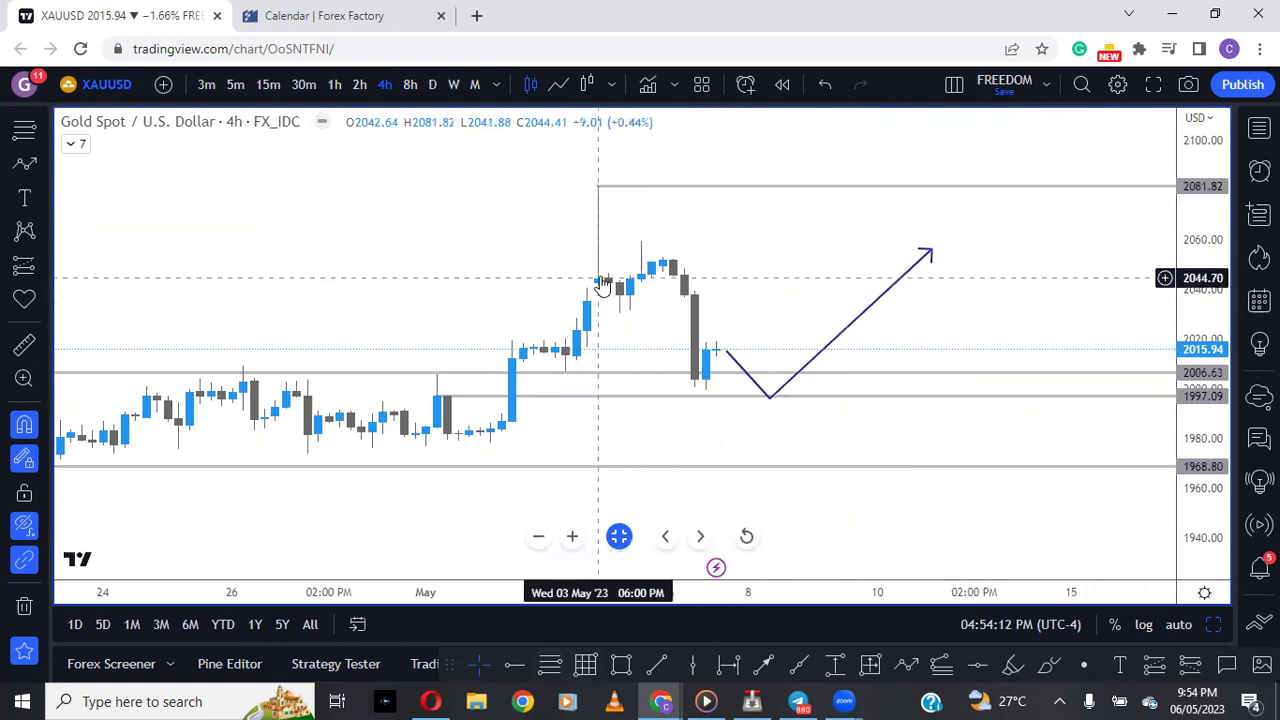
pyautogui.click(582, 666)
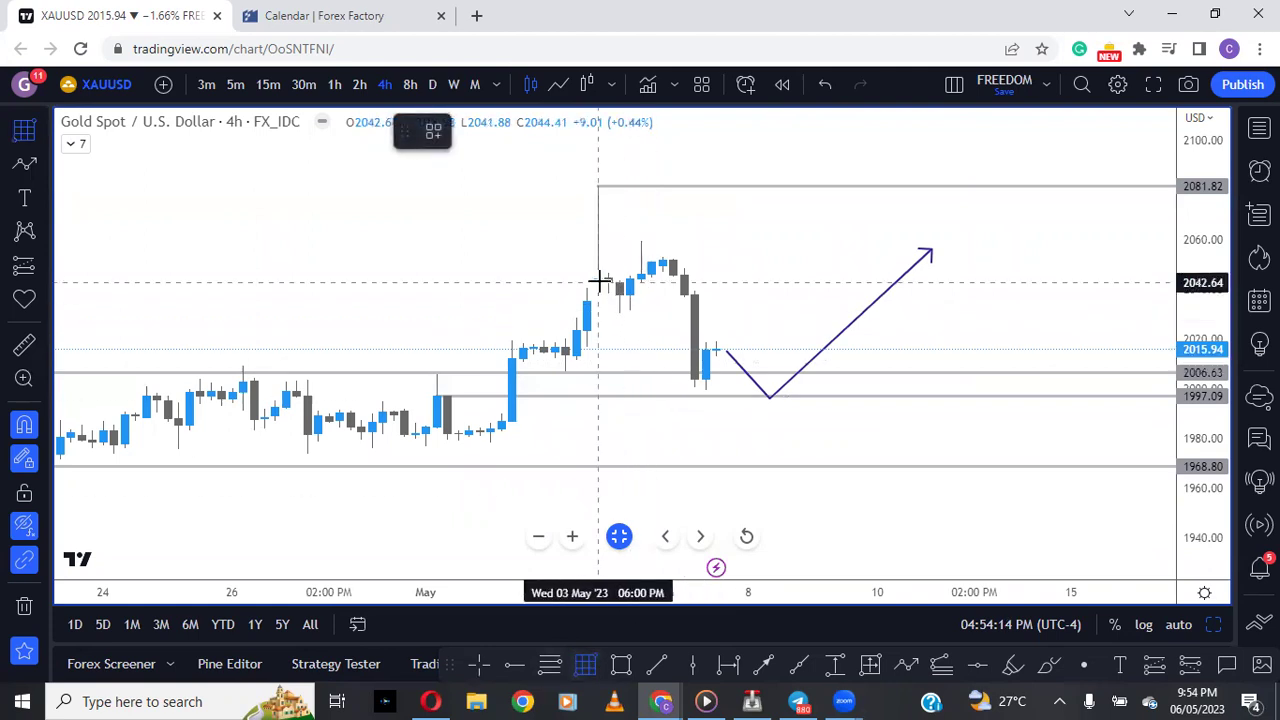
pyautogui.click(600, 278)
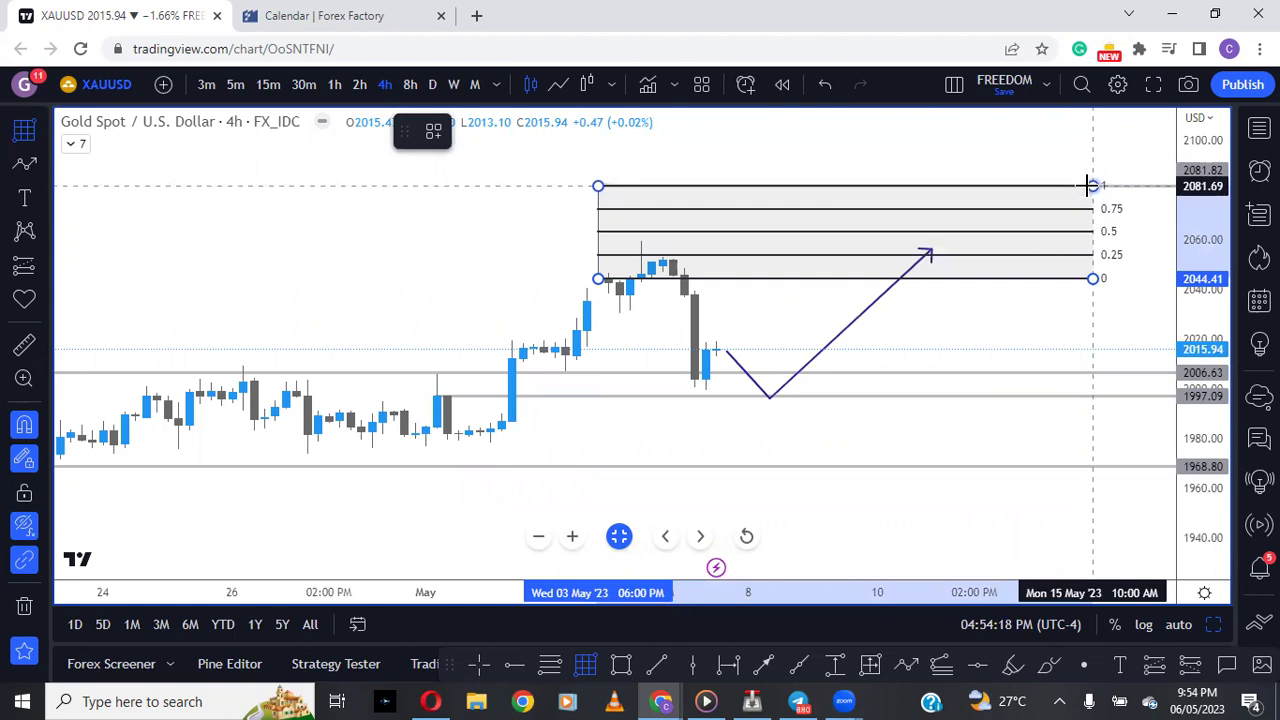
pyautogui.click(1093, 186)
pyautogui.click(1168, 386)
pyautogui.moveTo(1168, 386)
pyautogui.mouseDown()
pyautogui.moveTo(1163, 243)
pyautogui.moveTo(1163, 337)
pyautogui.mouseUp()
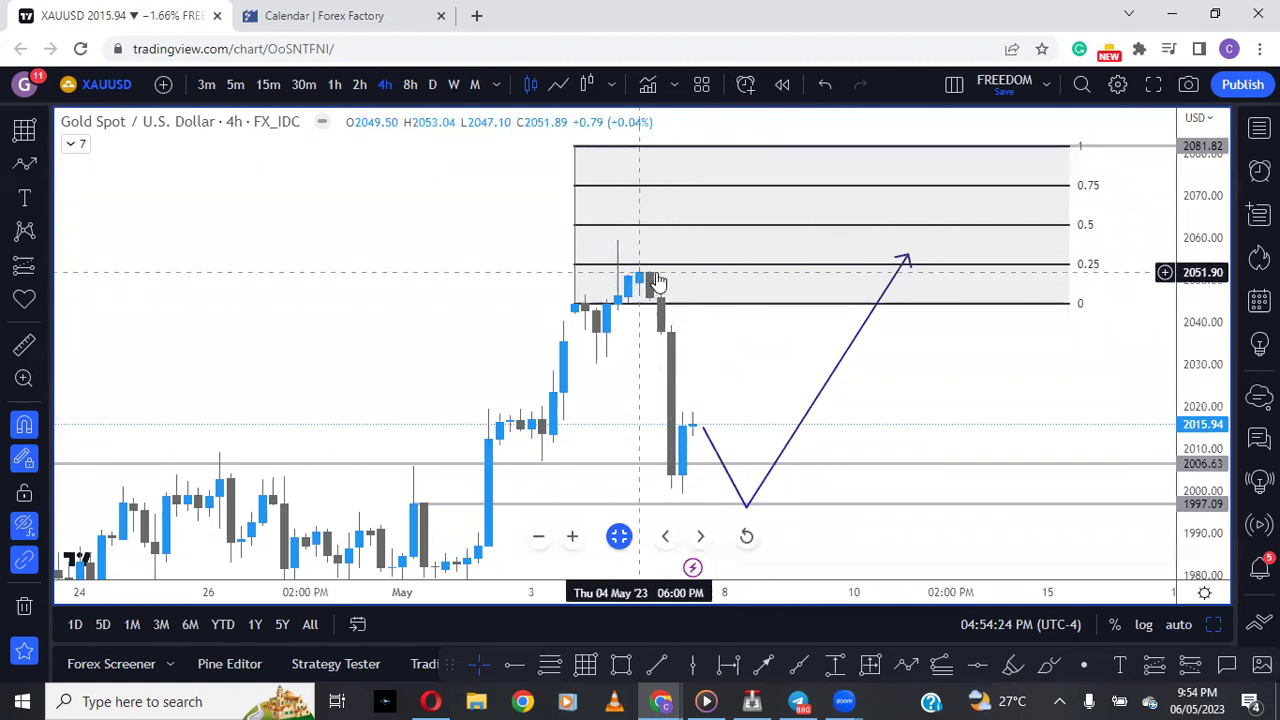
# Step: Move the projected path's end to the Gann box's 0.5 level and to its top at 2081.82, and delete the path
pyautogui.moveTo(905, 260); pyautogui.dragTo(888, 227)
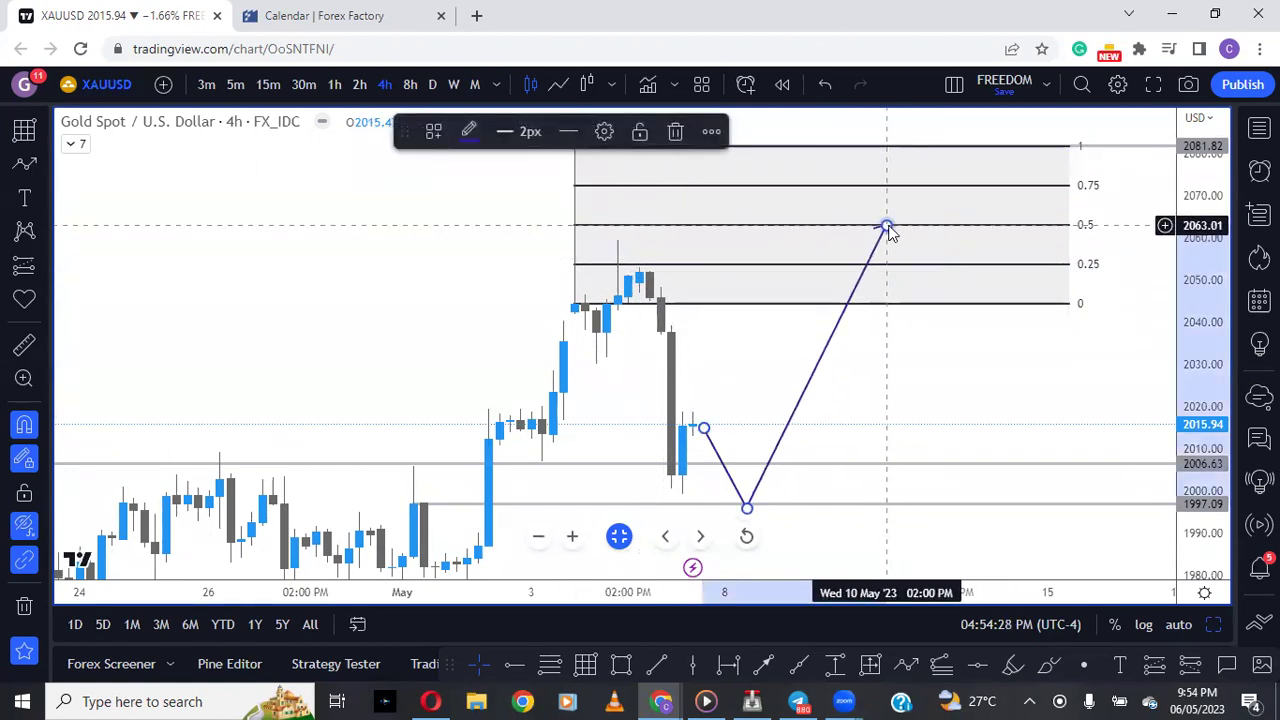
pyautogui.click(997, 371)
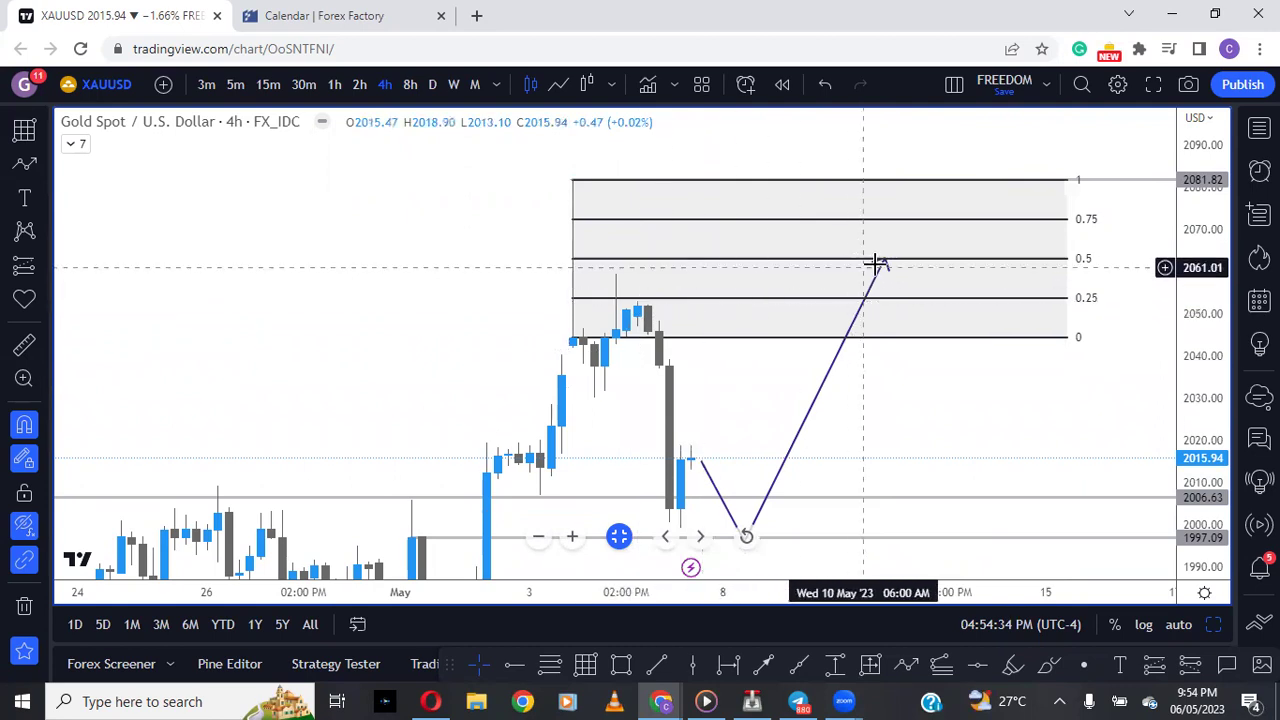
pyautogui.moveTo(882, 263)
pyautogui.mouseDown()
pyautogui.moveTo(905, 183)
pyautogui.moveTo(934, 209)
pyautogui.mouseUp()
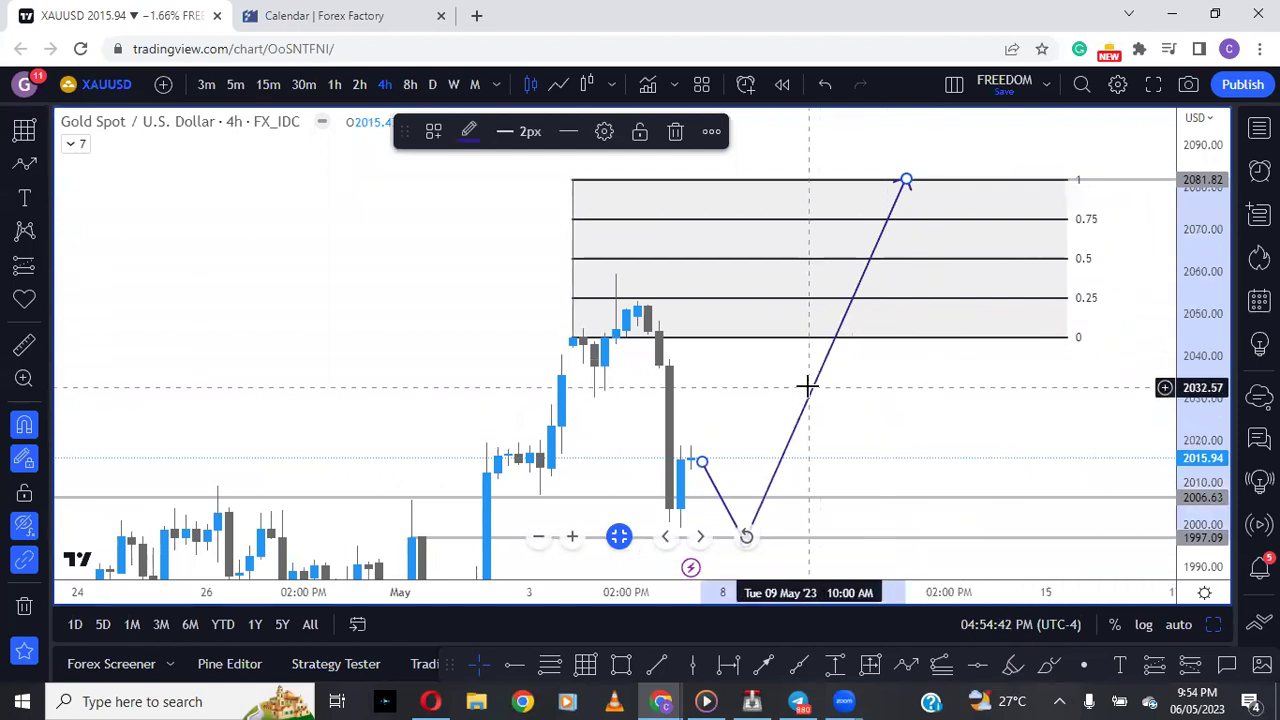
pyautogui.click(676, 133)
pyautogui.hscroll(-3, 960, 343)
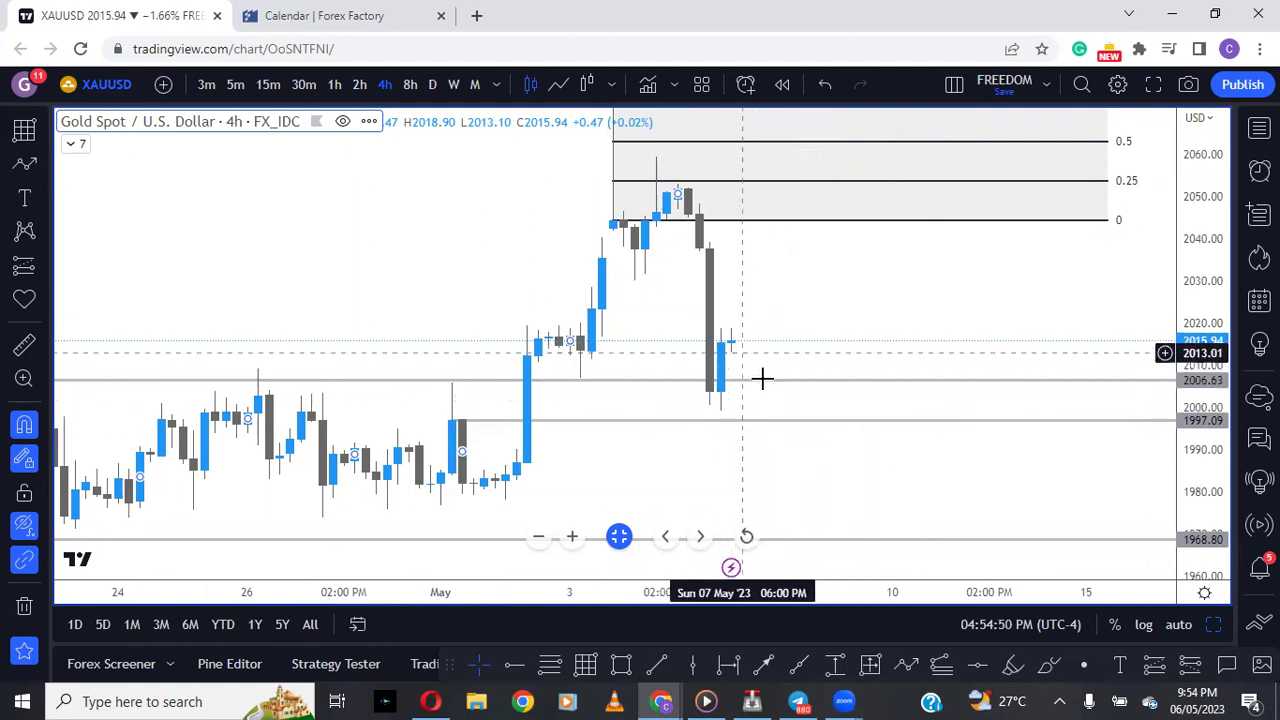
pyautogui.moveTo(812, 263); pyautogui.dragTo(786, 351)
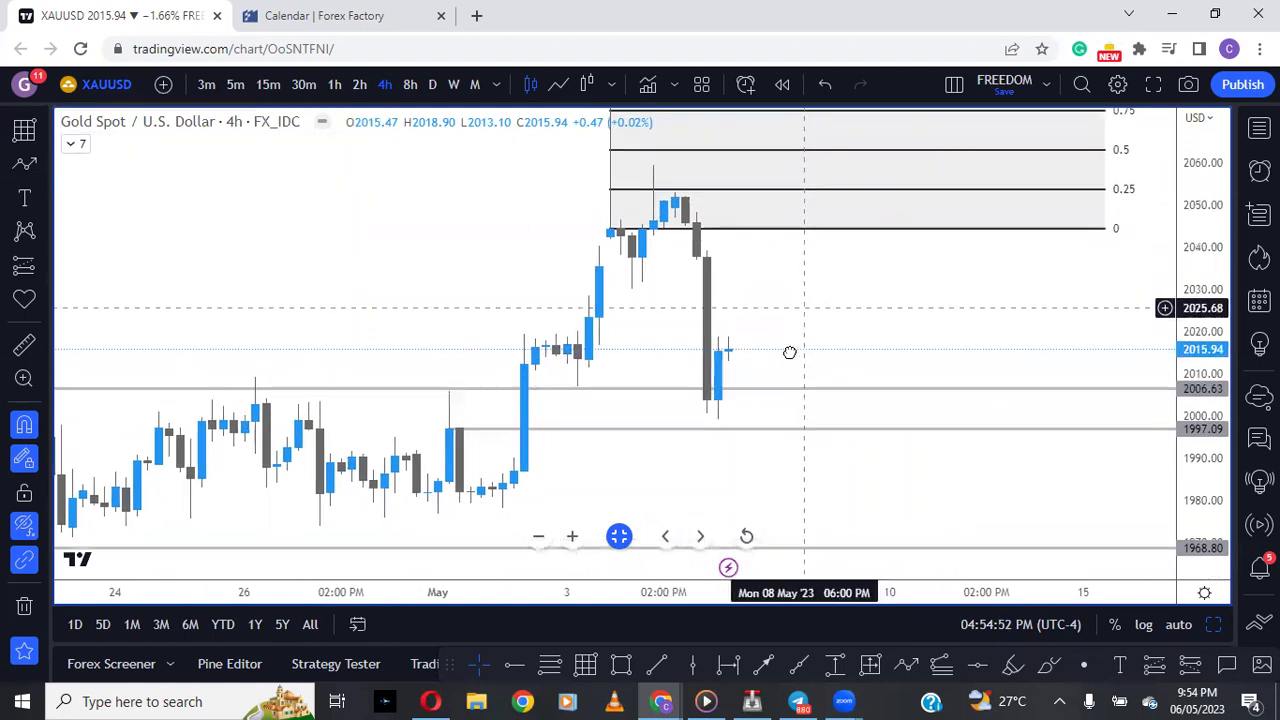
# Step: Load the EURGBP chart from the watchlist and remove all of its existing drawings
pyautogui.scroll(1, 821, 242)
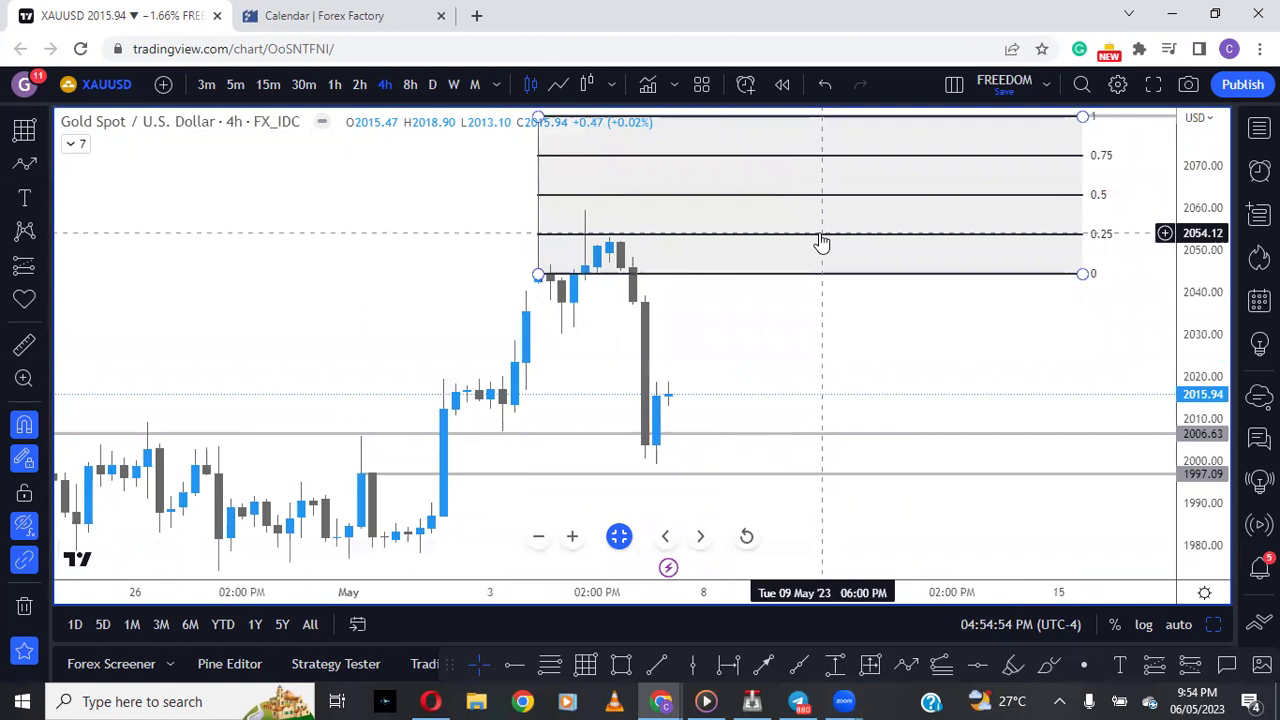
pyautogui.moveTo(817, 330); pyautogui.dragTo(817, 309)
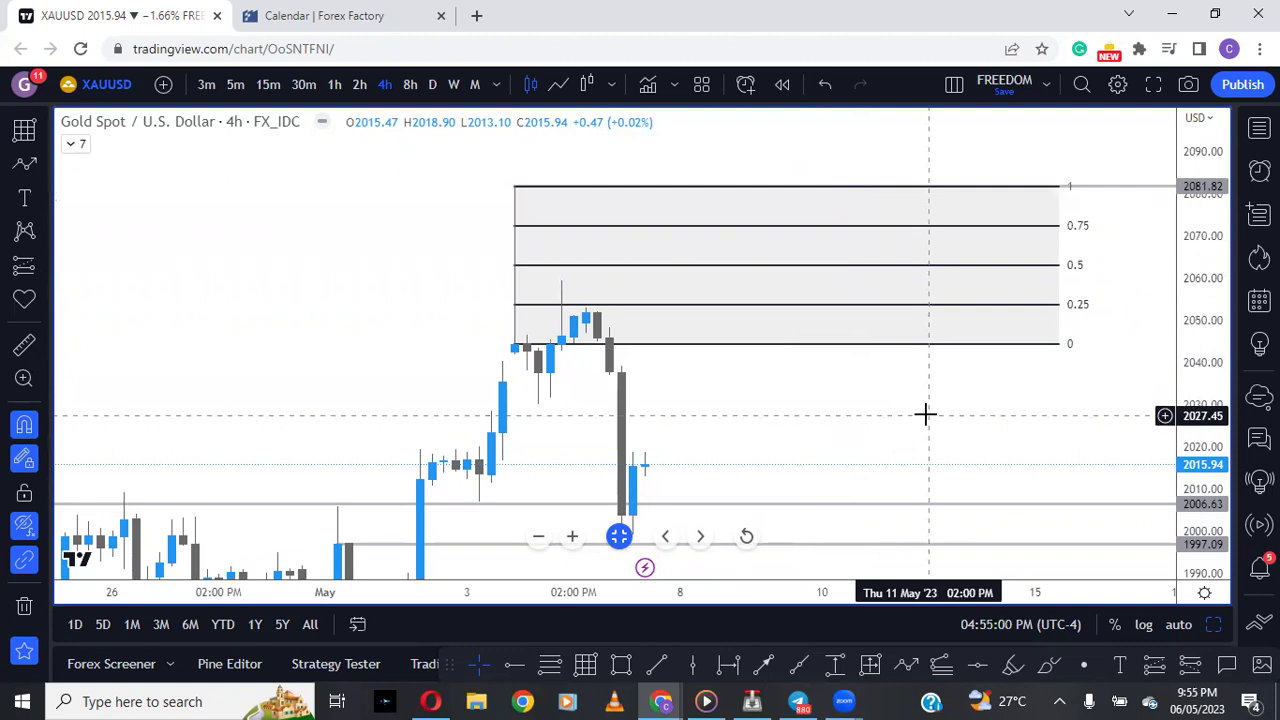
pyautogui.click(1259, 128)
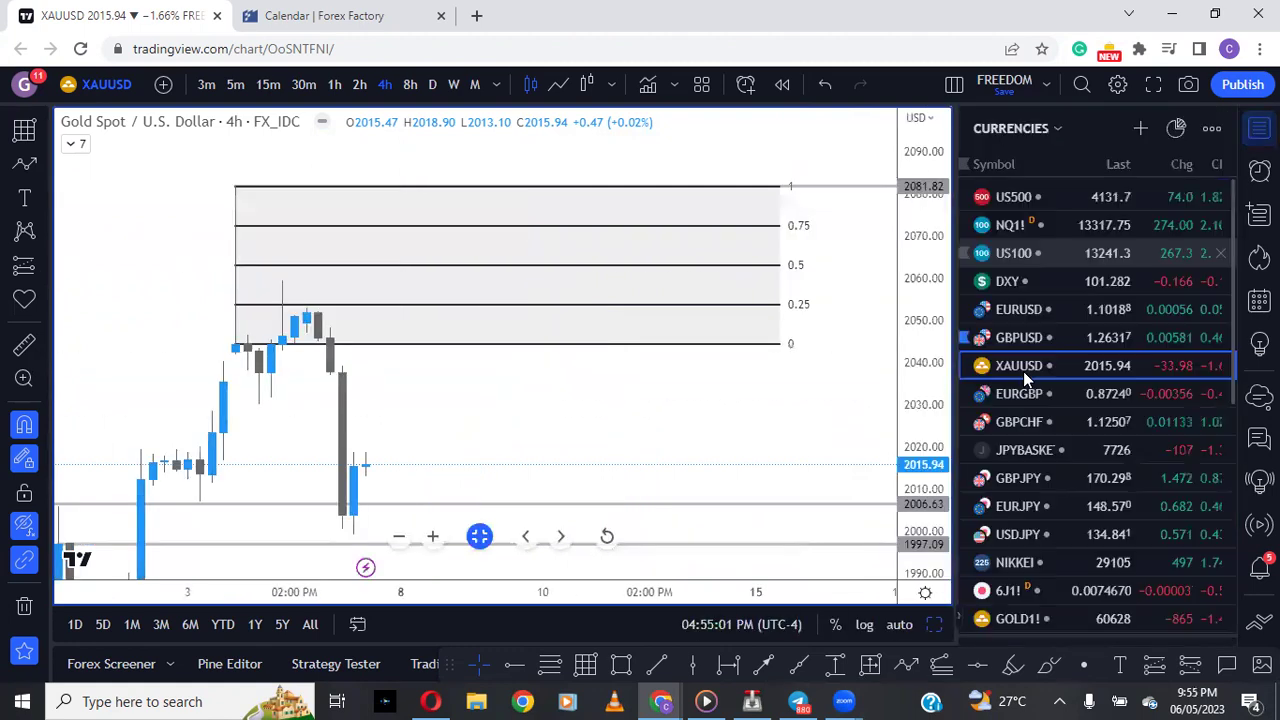
pyautogui.click(1061, 388)
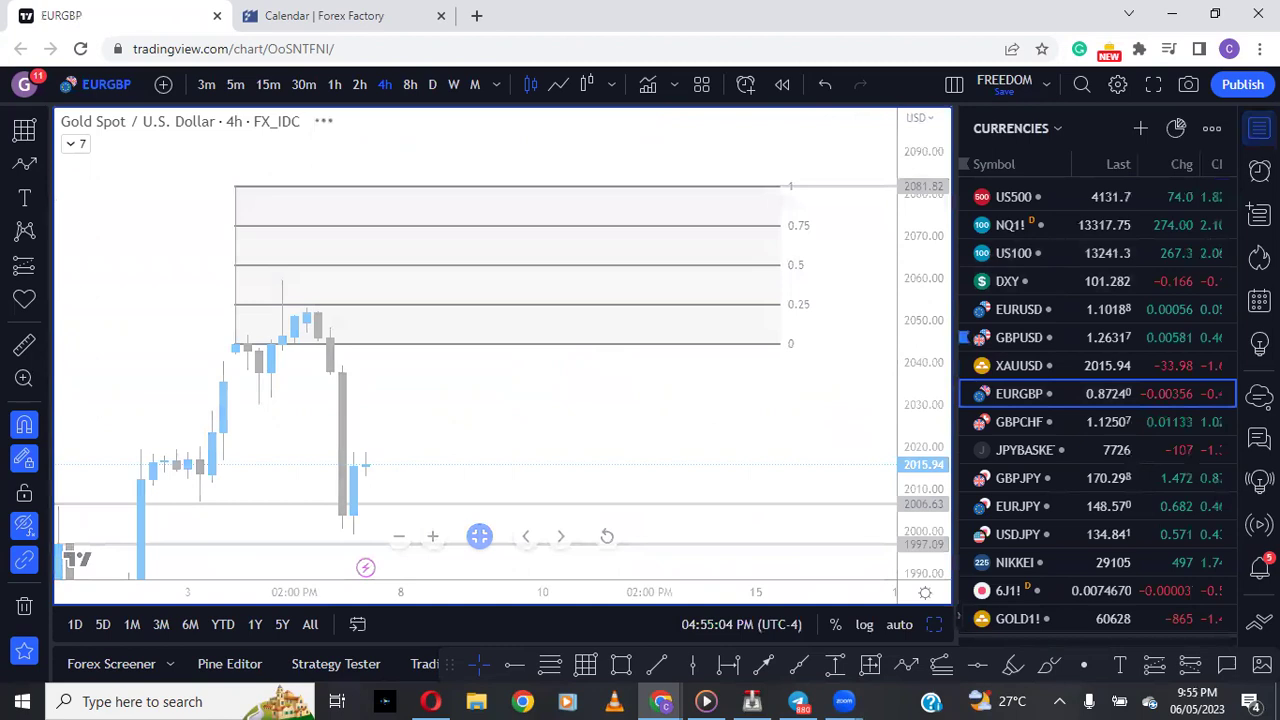
pyautogui.click(806, 371)
pyautogui.scroll(-5, 734, 423)
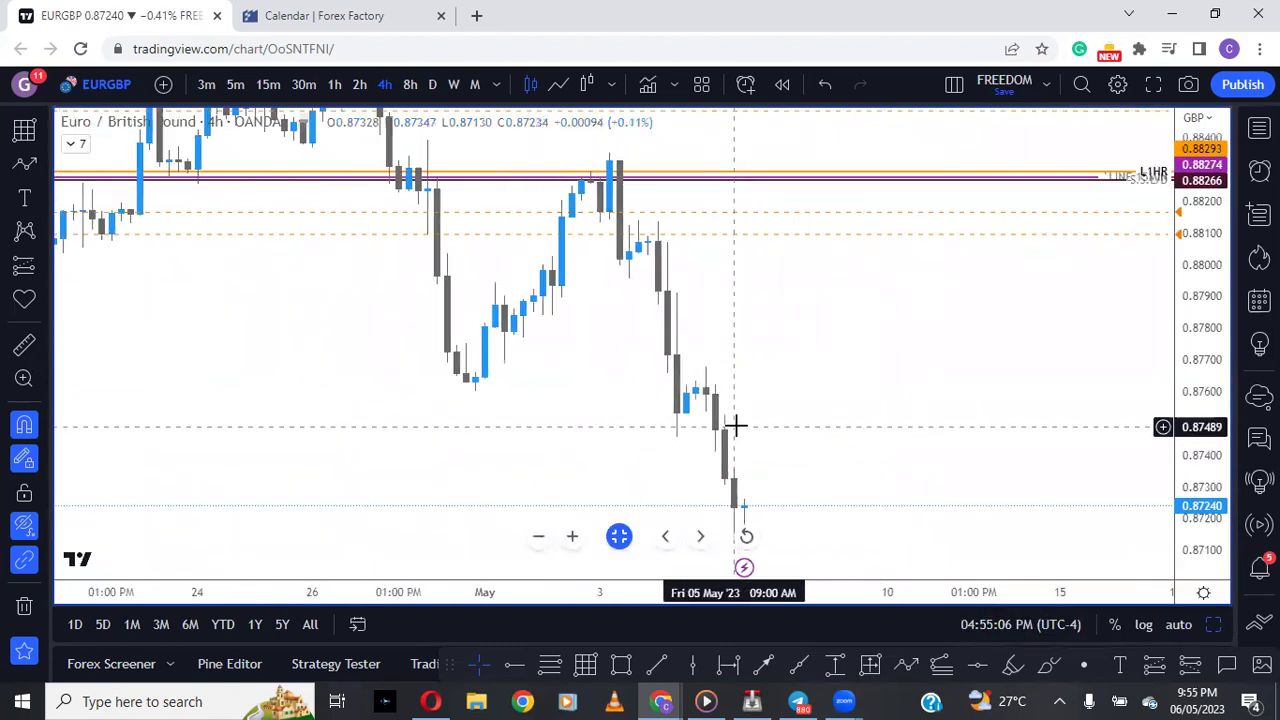
pyautogui.click(25, 608)
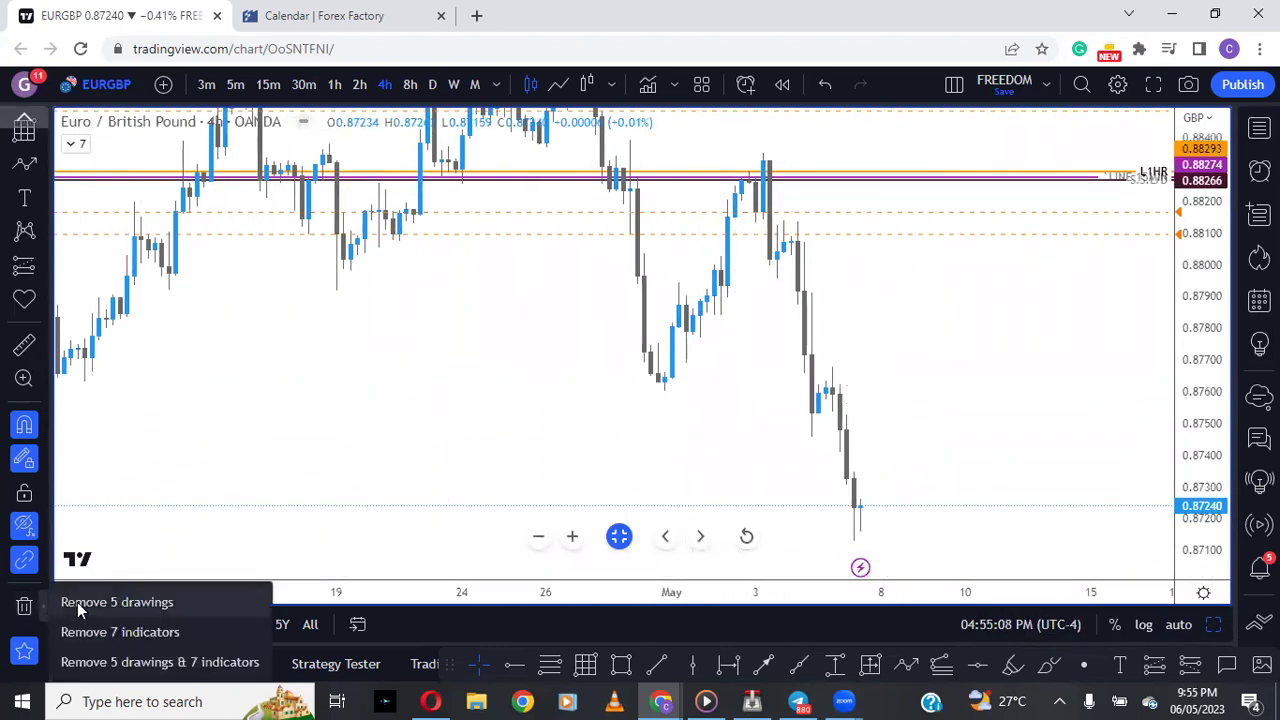
pyautogui.click(100, 604)
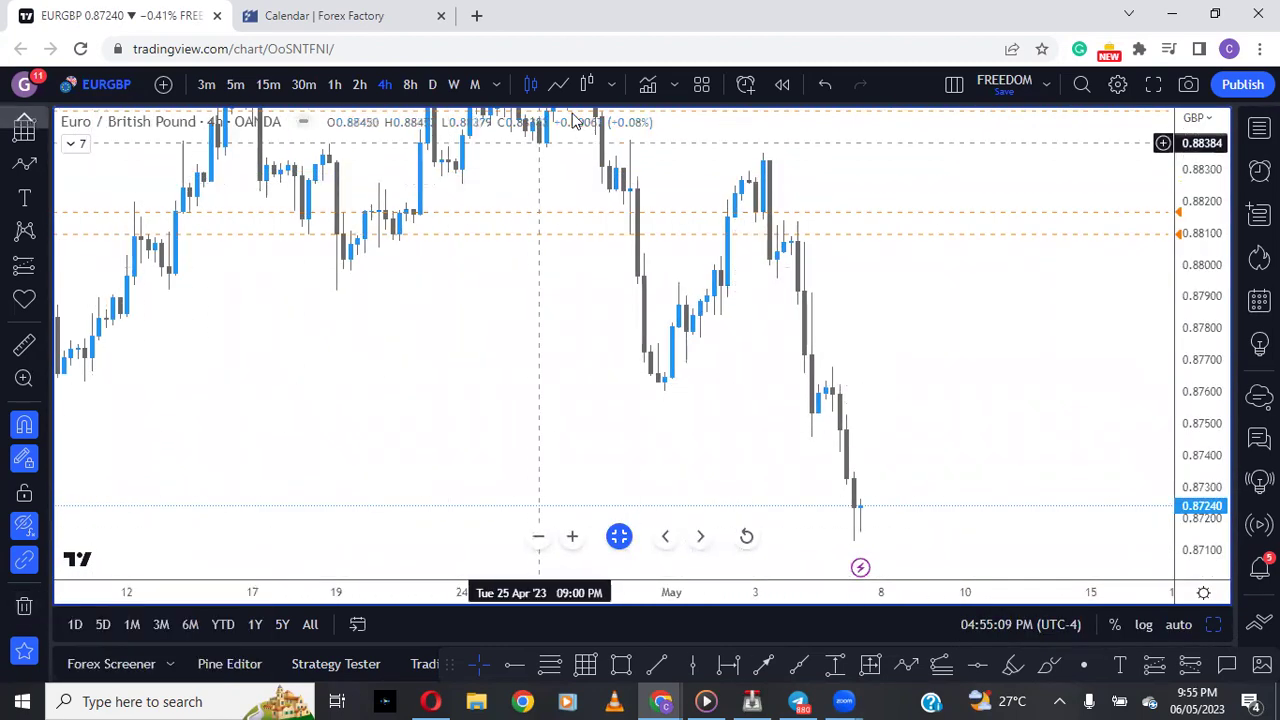
# Step: Set EURGBP to the weekly timeframe and delete its price alerts at 0.88096, 0.88166 and 0.88485
pyautogui.click(456, 85)
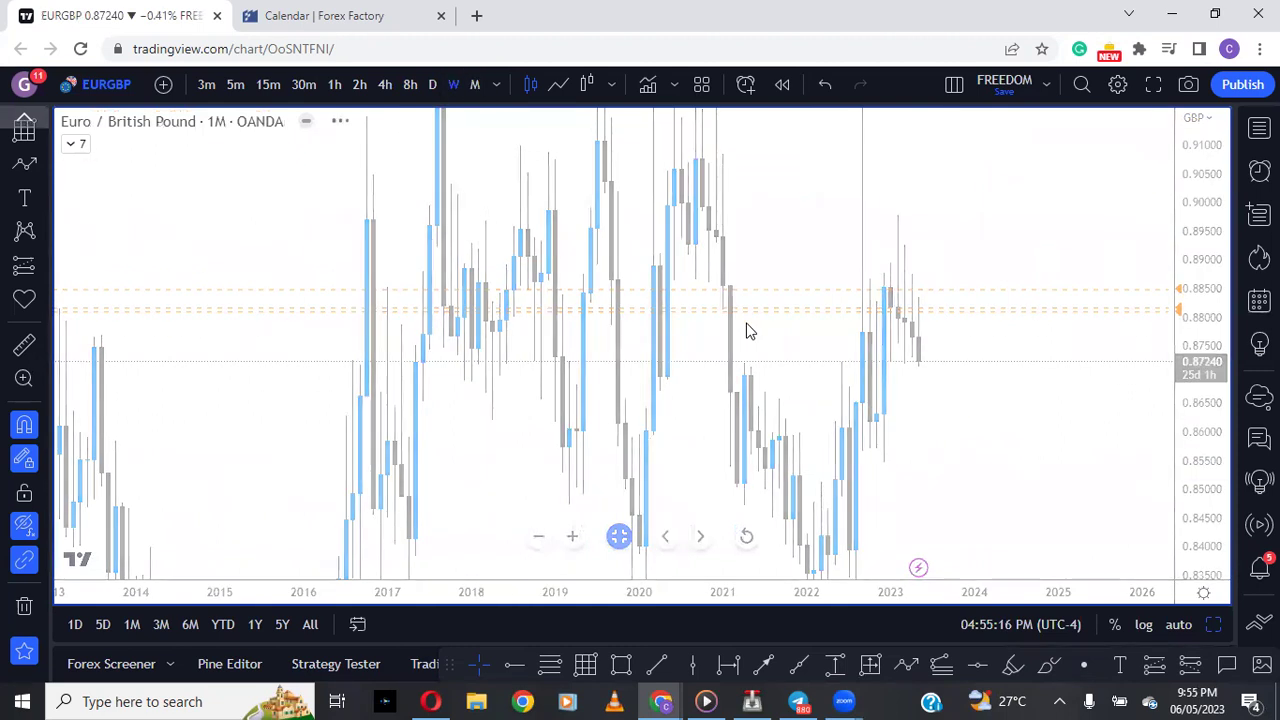
pyautogui.press('w')
pyautogui.press('Return')
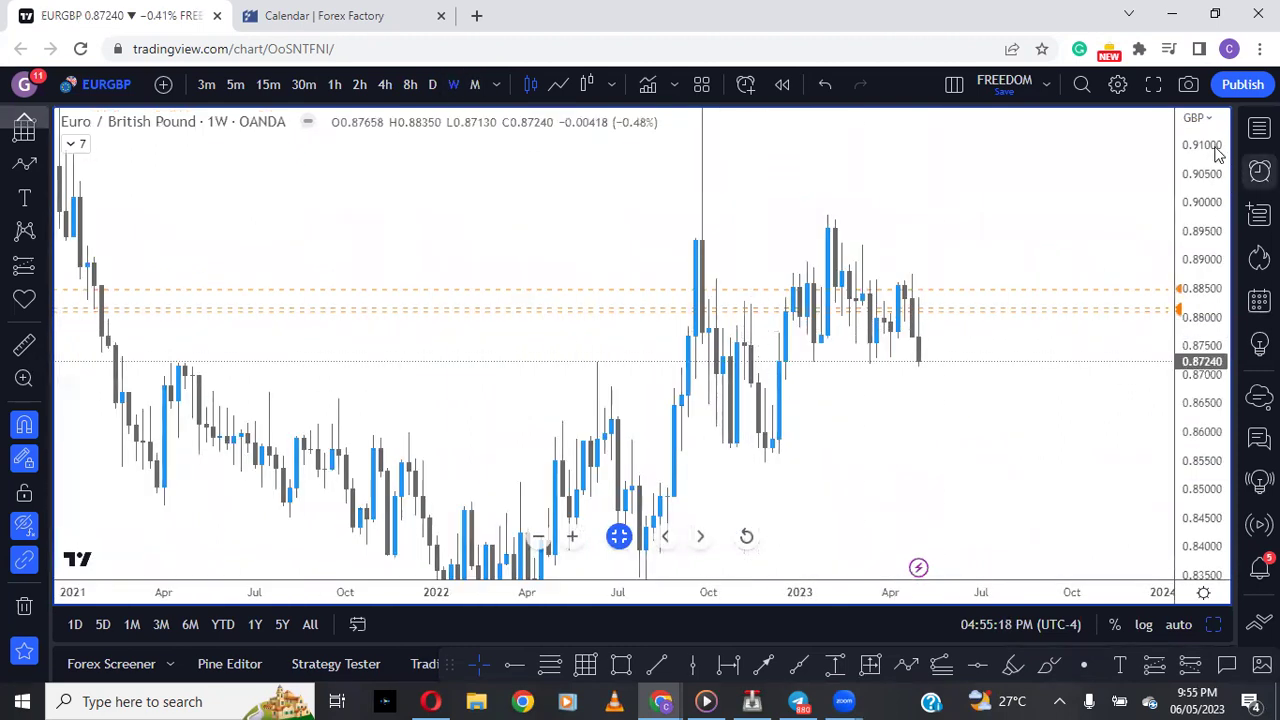
pyautogui.click(1259, 171)
pyautogui.click(1212, 128)
pyautogui.press('Escape')
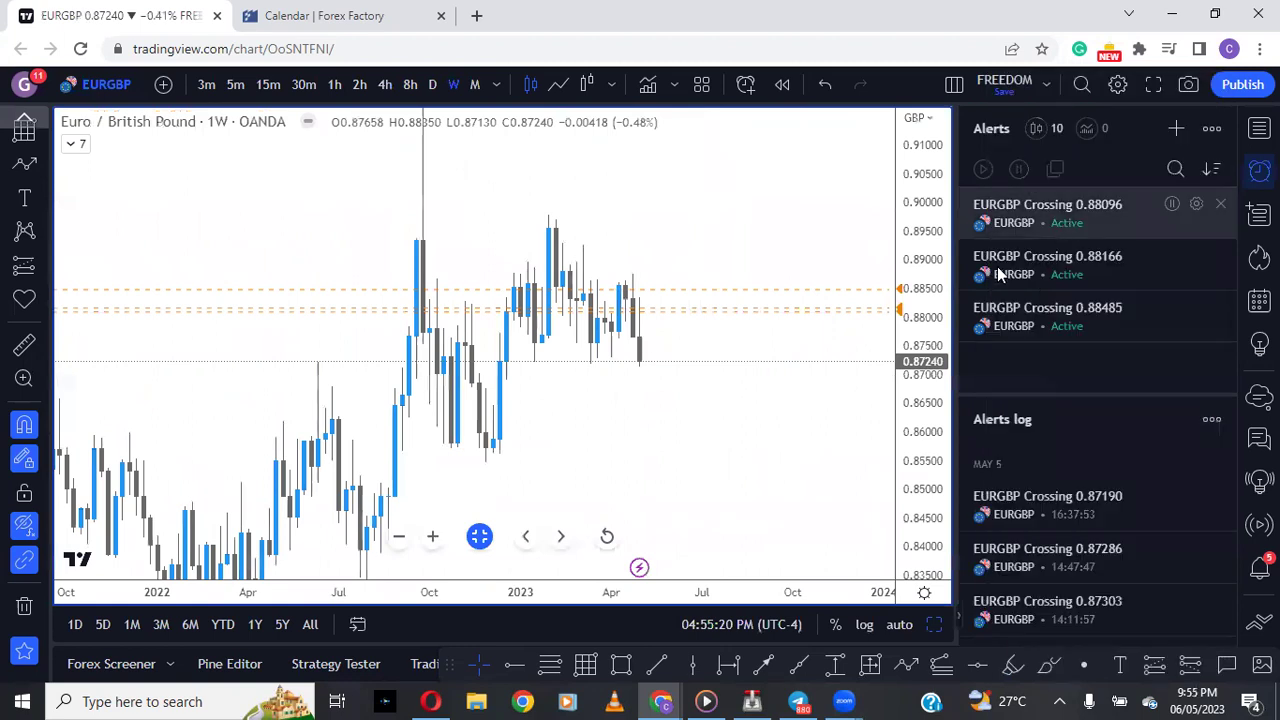
pyautogui.click(1259, 128)
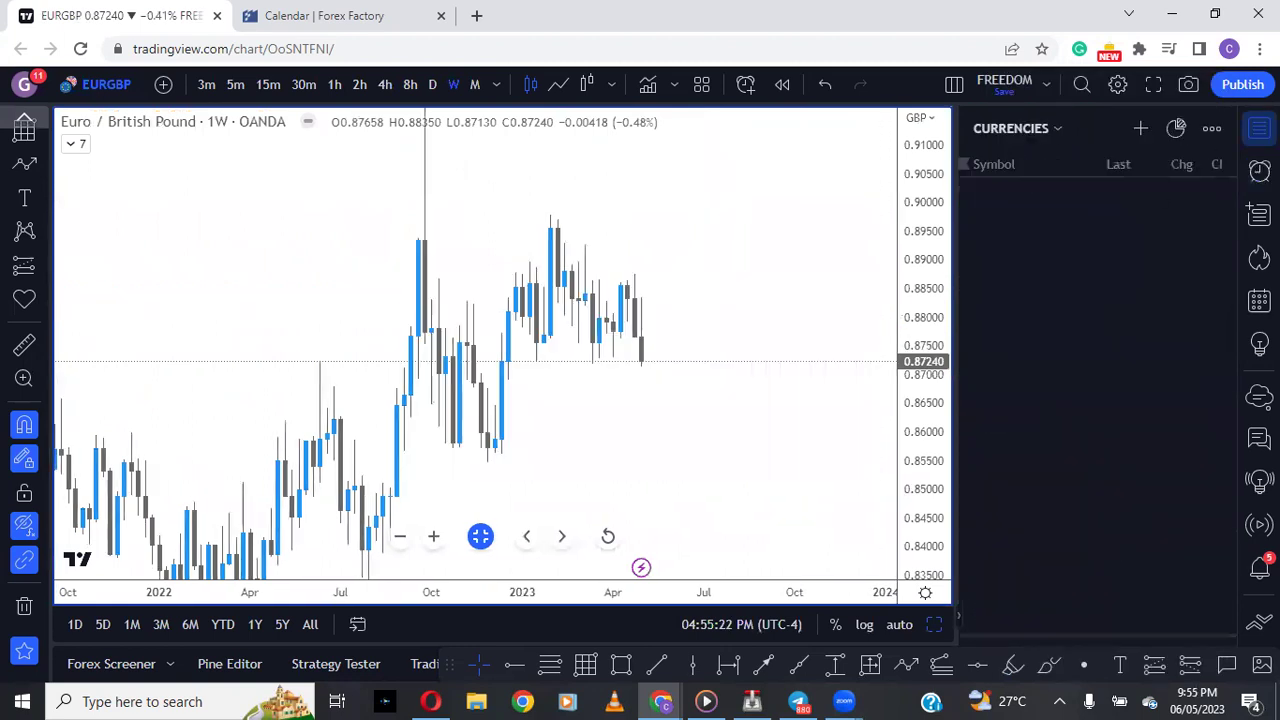
pyautogui.click(1259, 128)
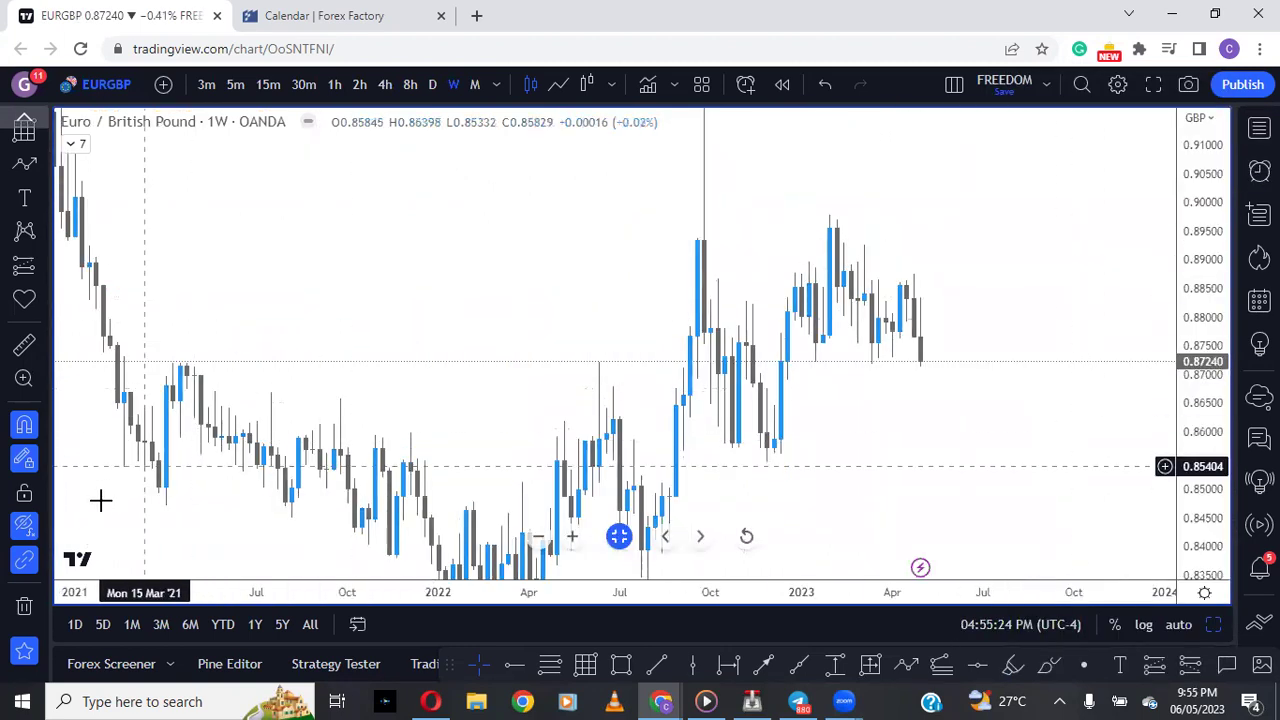
# Step: Show the indicators on the daily EURGBP chart and examine the swing highs and lows with the candles temporarily hidden
pyautogui.click(24, 524)
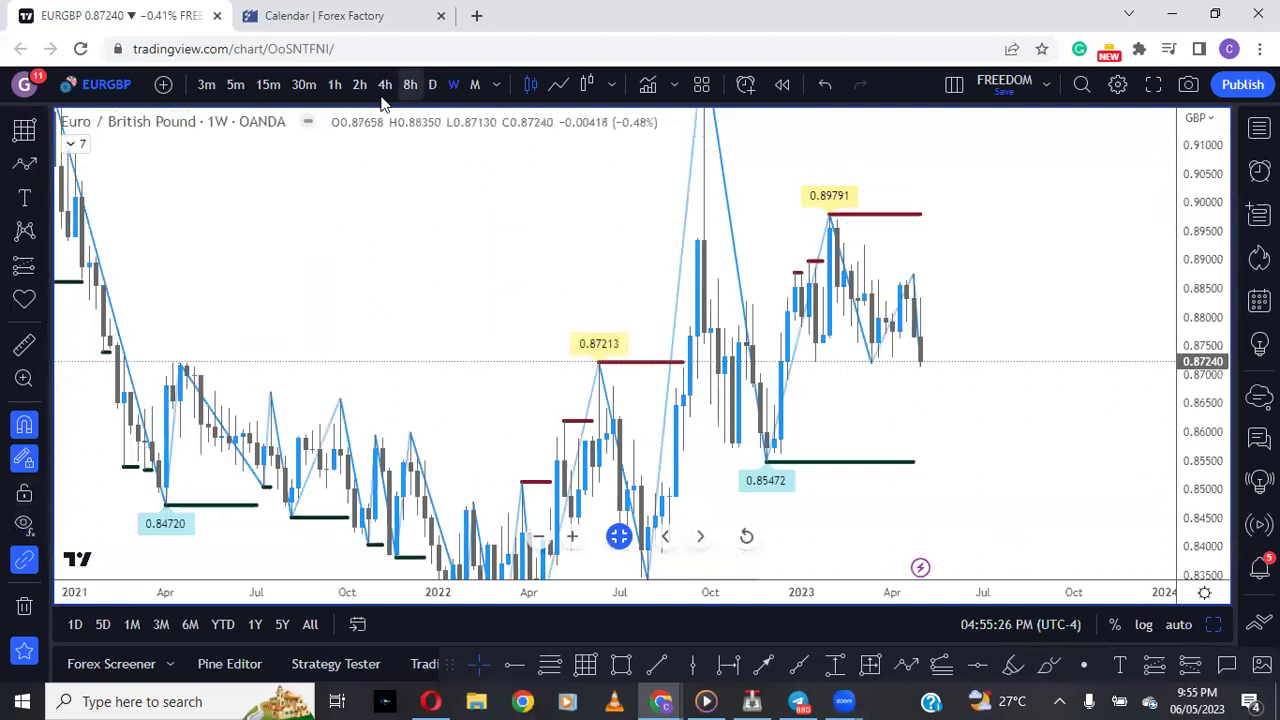
pyautogui.click(327, 121)
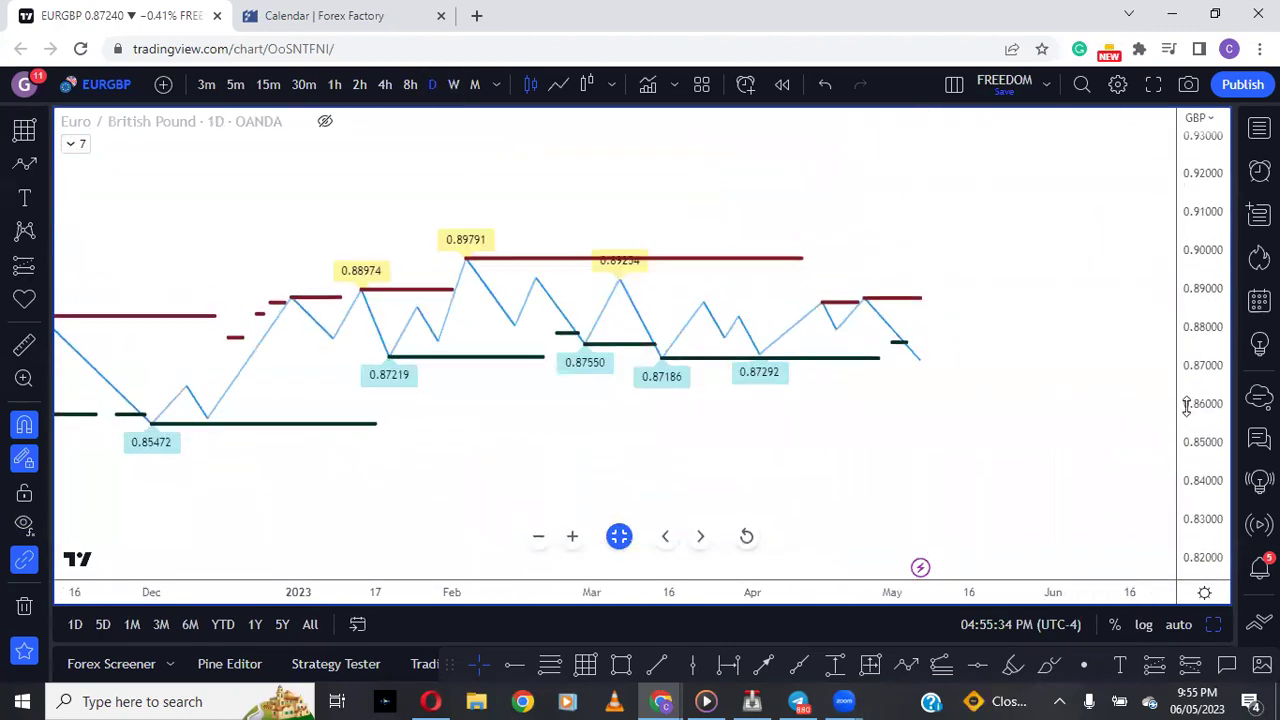
pyautogui.scroll(-5, 1030, 502)
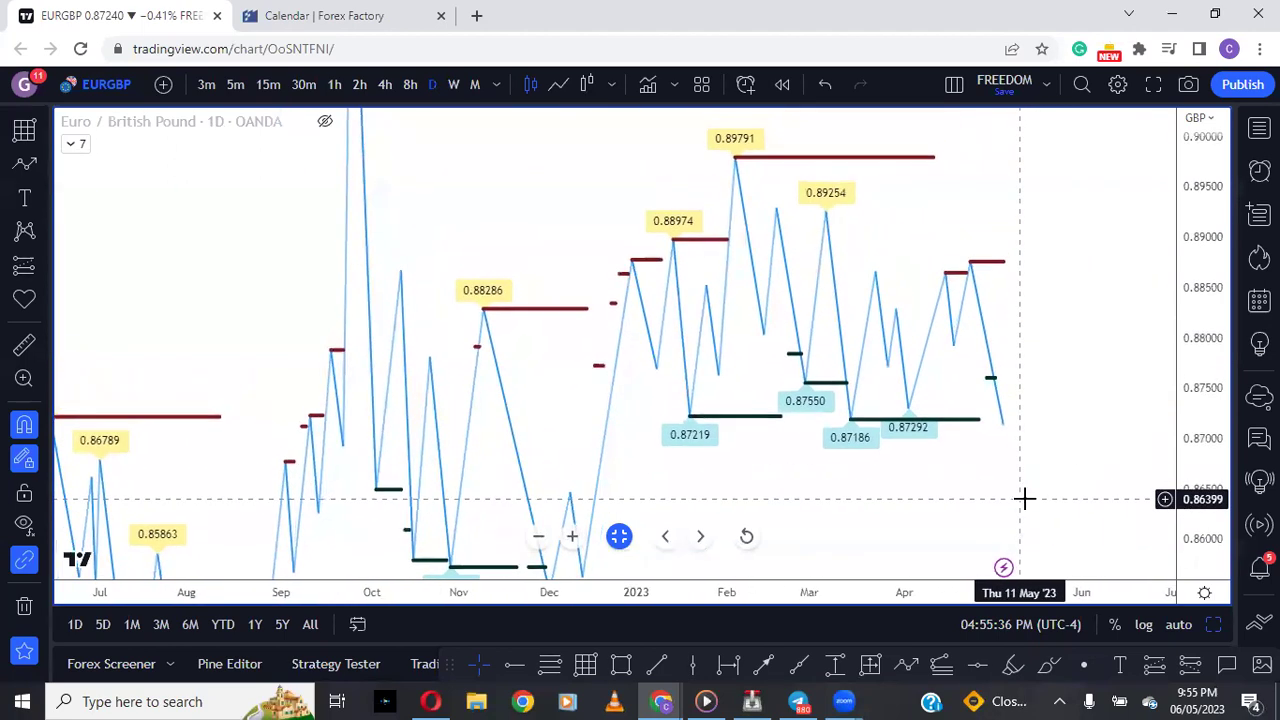
pyautogui.moveTo(1193, 248); pyautogui.dragTo(1168, 449)
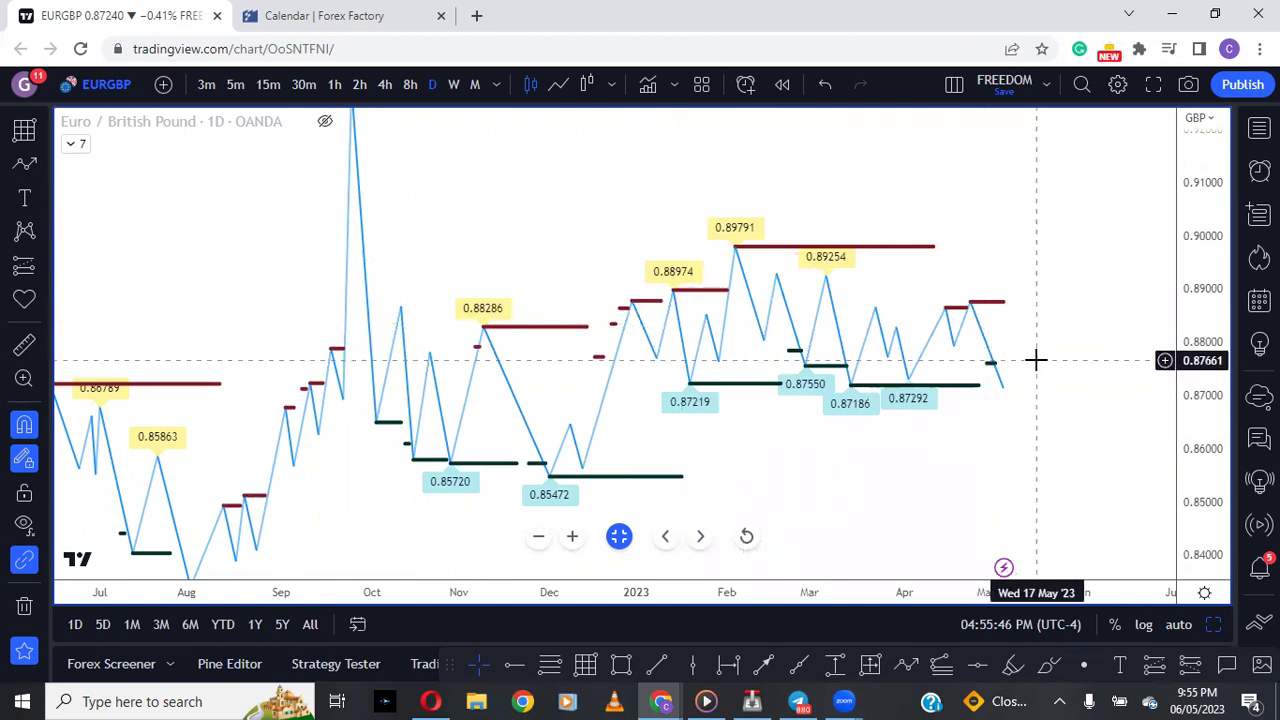
pyautogui.scroll(3, 1094, 434)
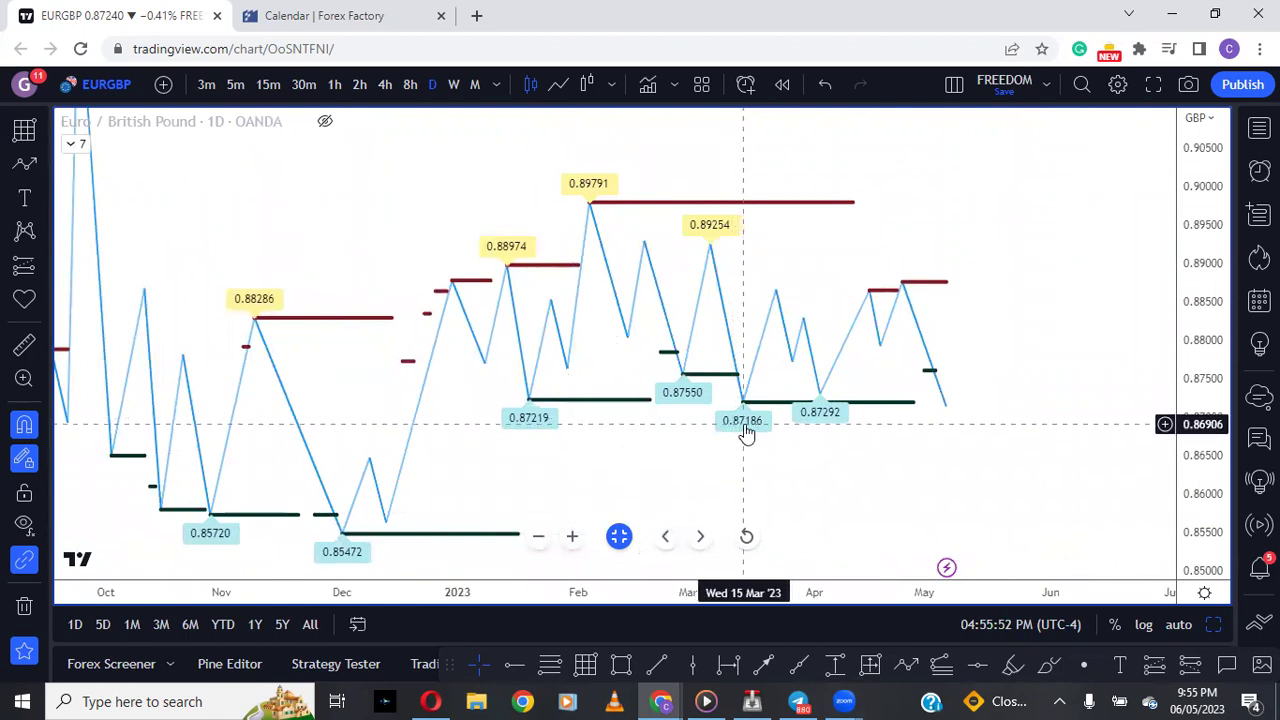
pyautogui.click(324, 122)
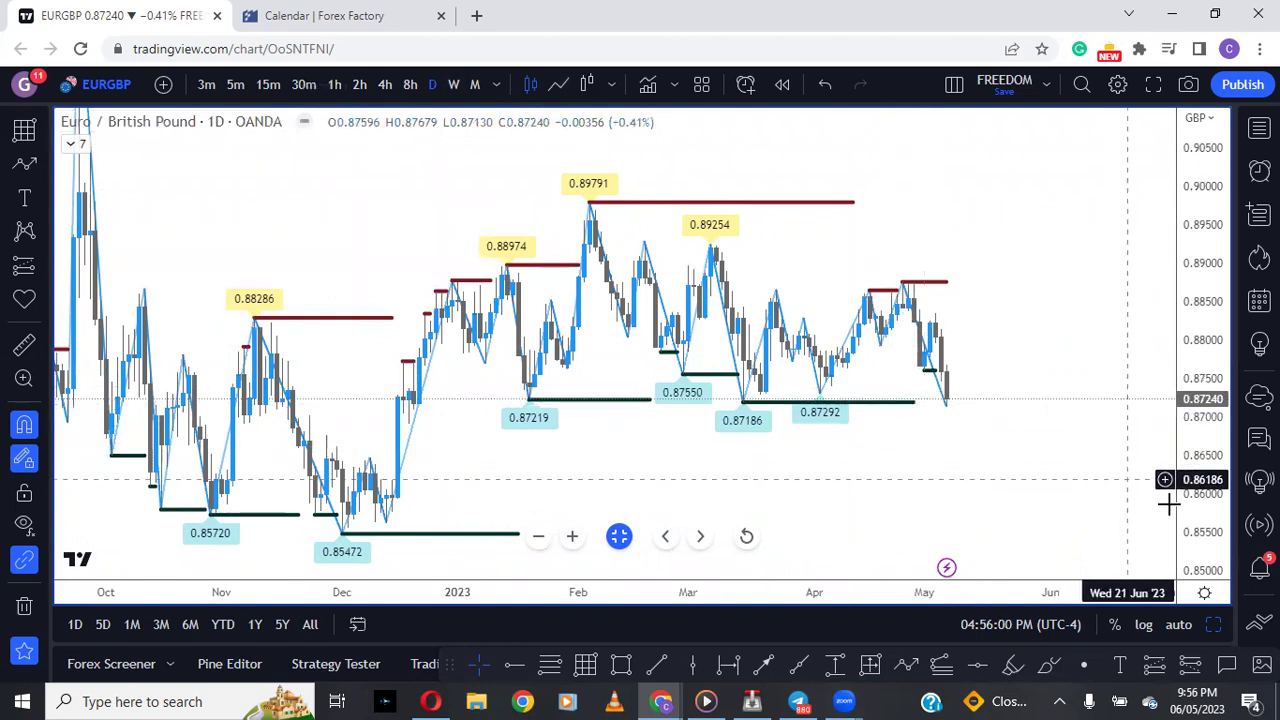
pyautogui.moveTo(1201, 480); pyautogui.dragTo(1029, 446)
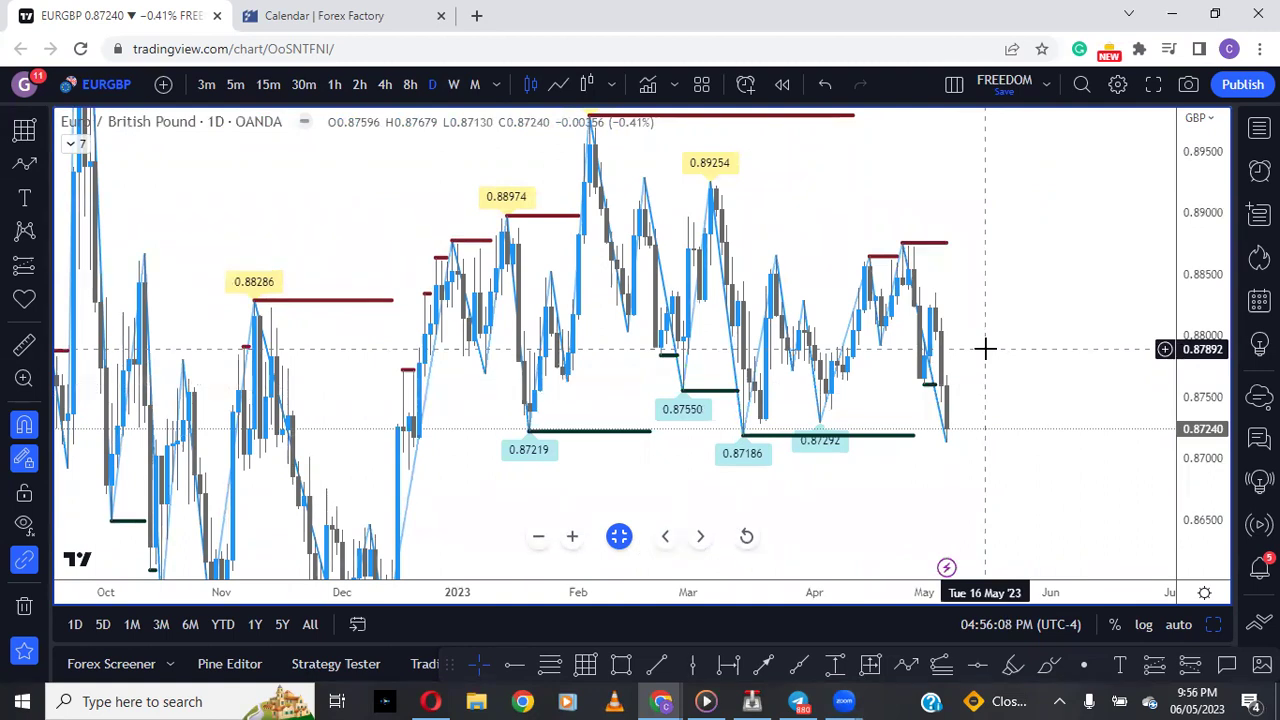
# Step: Examine the EURGBP swing structure on the 4-hour timeframe, temporarily hiding the candles to compare the March to May lows
pyautogui.click(388, 86)
pyautogui.scroll(-4, 870, 410)
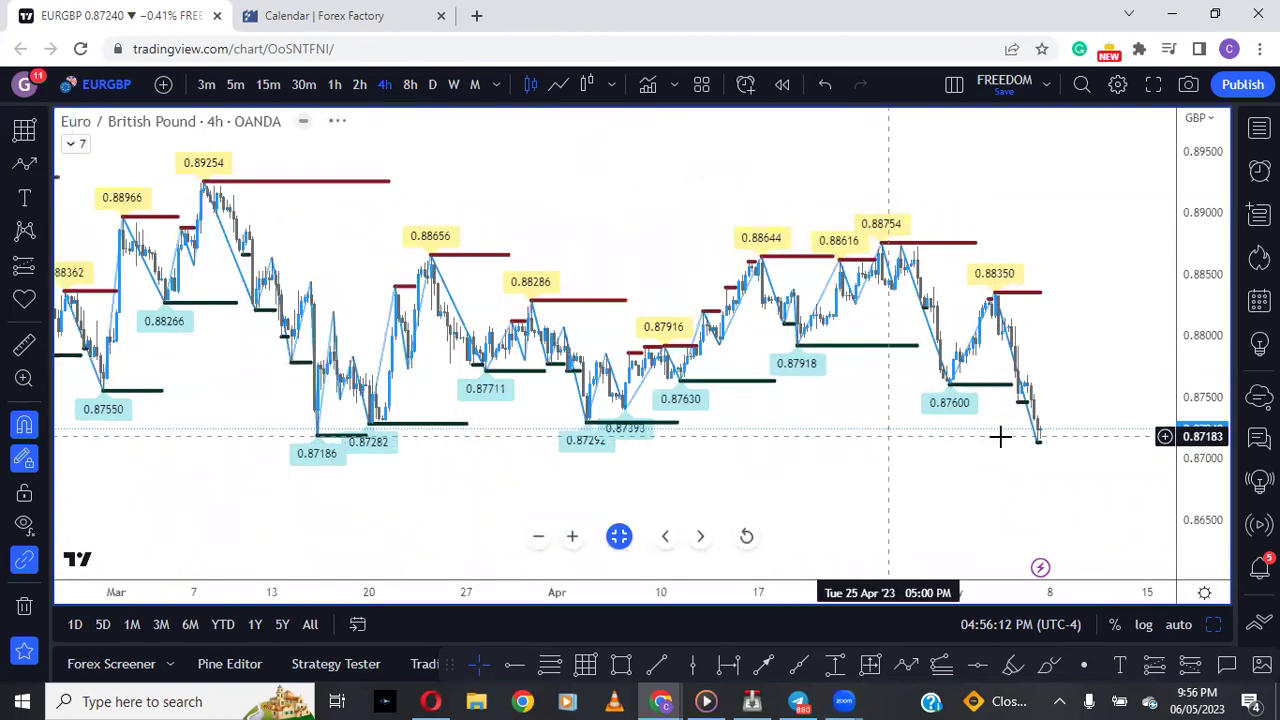
pyautogui.scroll(3, 1163, 380)
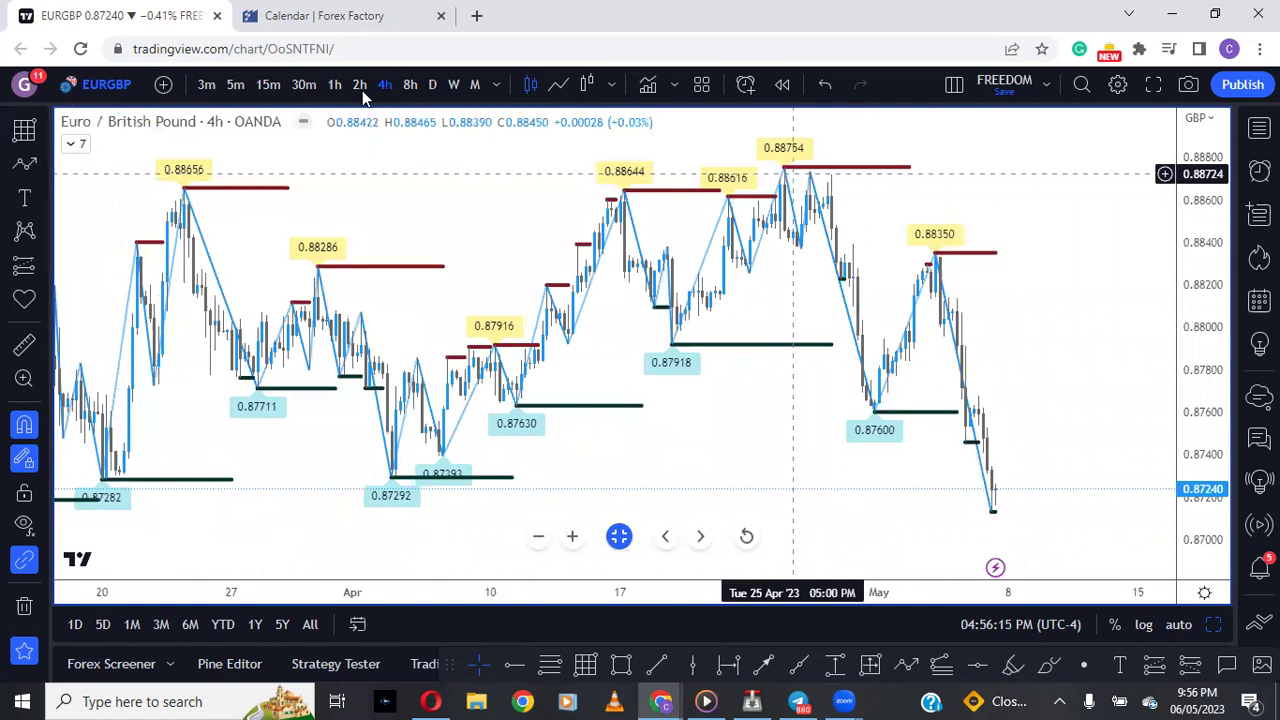
pyautogui.click(322, 121)
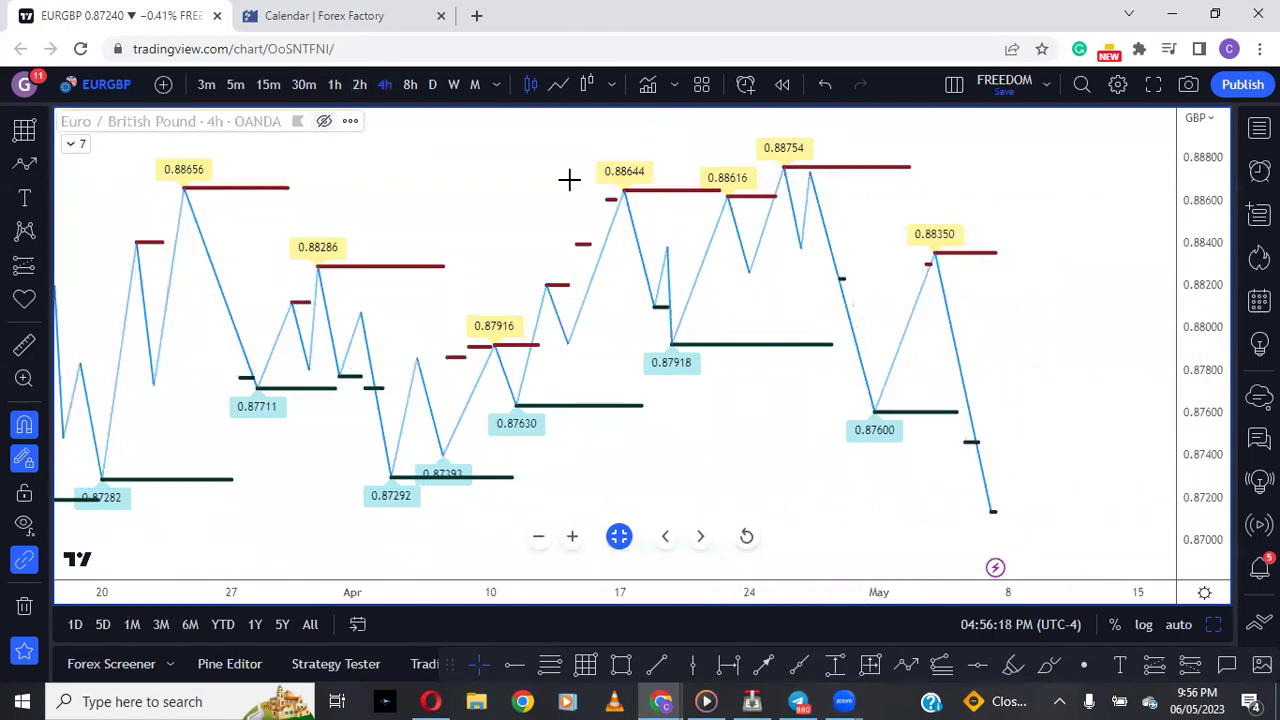
pyautogui.scroll(-2, 1103, 457)
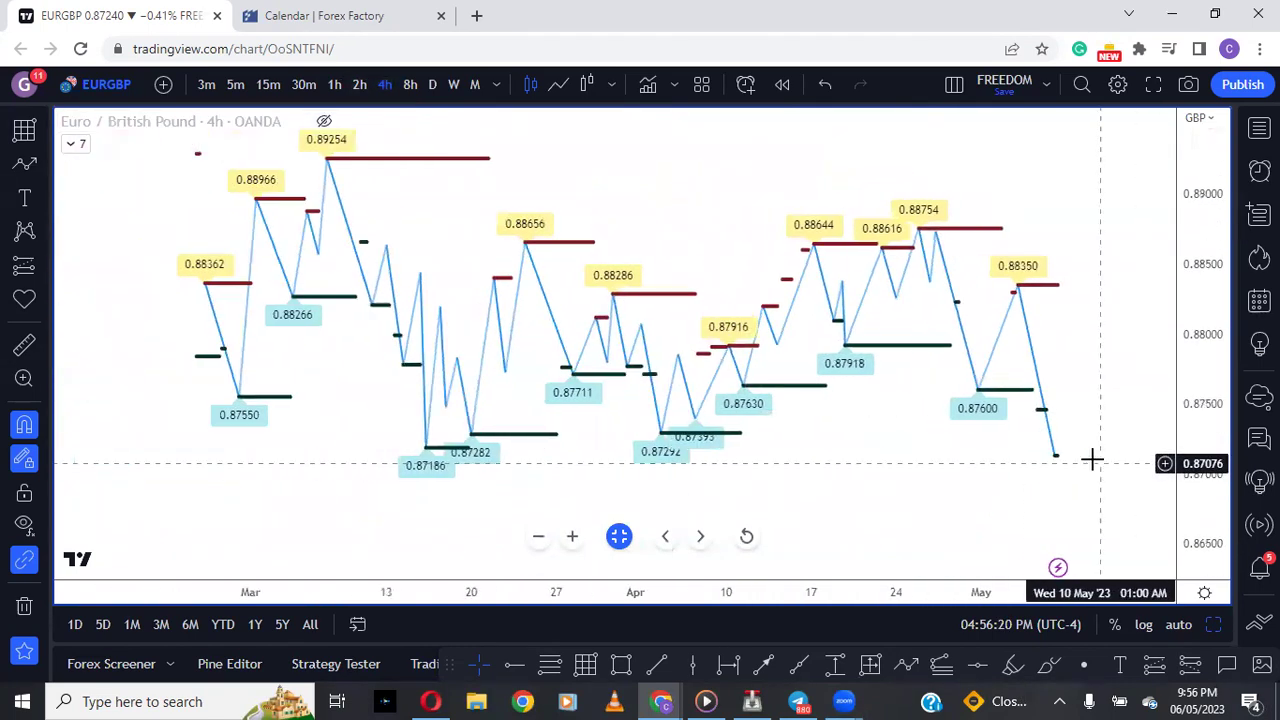
pyautogui.scroll(2, 858, 245)
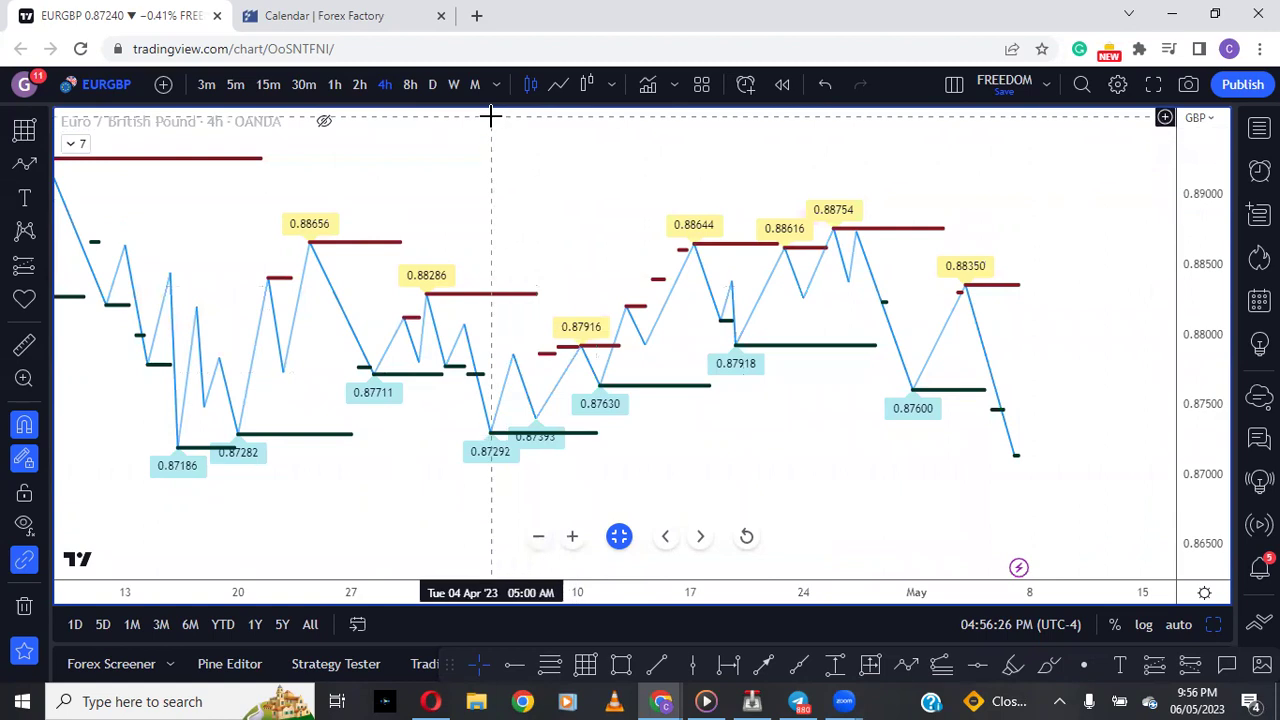
pyautogui.click(325, 121)
pyautogui.scroll(-3, 537, 466)
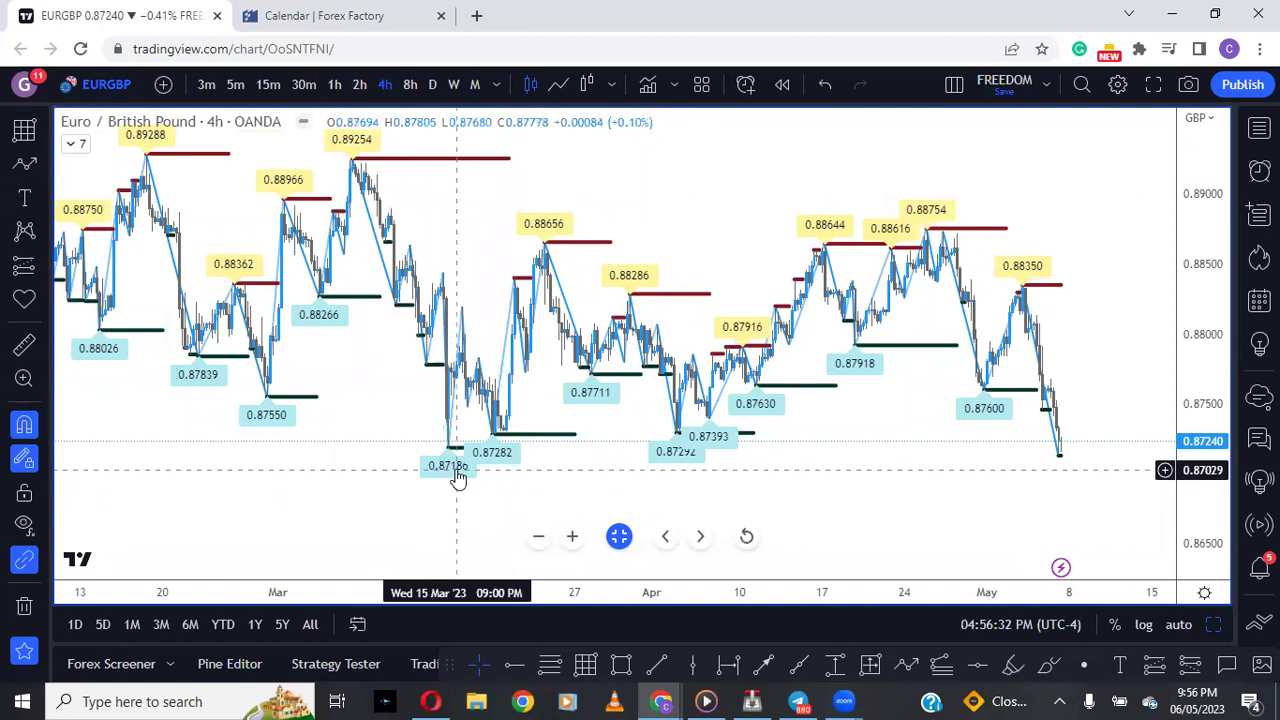
pyautogui.scroll(5, 460, 482)
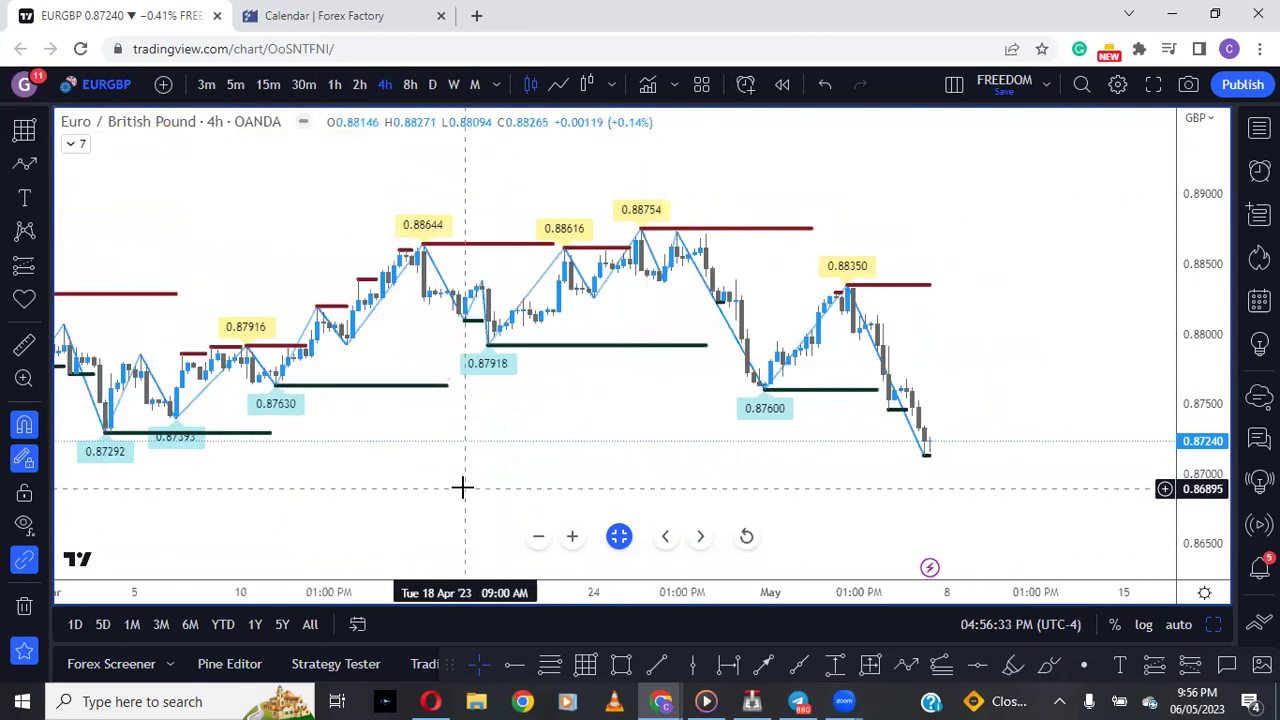
# Step: Hide the indicators and sketch a projected path from the current EURGBP price up to about 0.8794 and down to about 0.8694
pyautogui.click(18, 525)
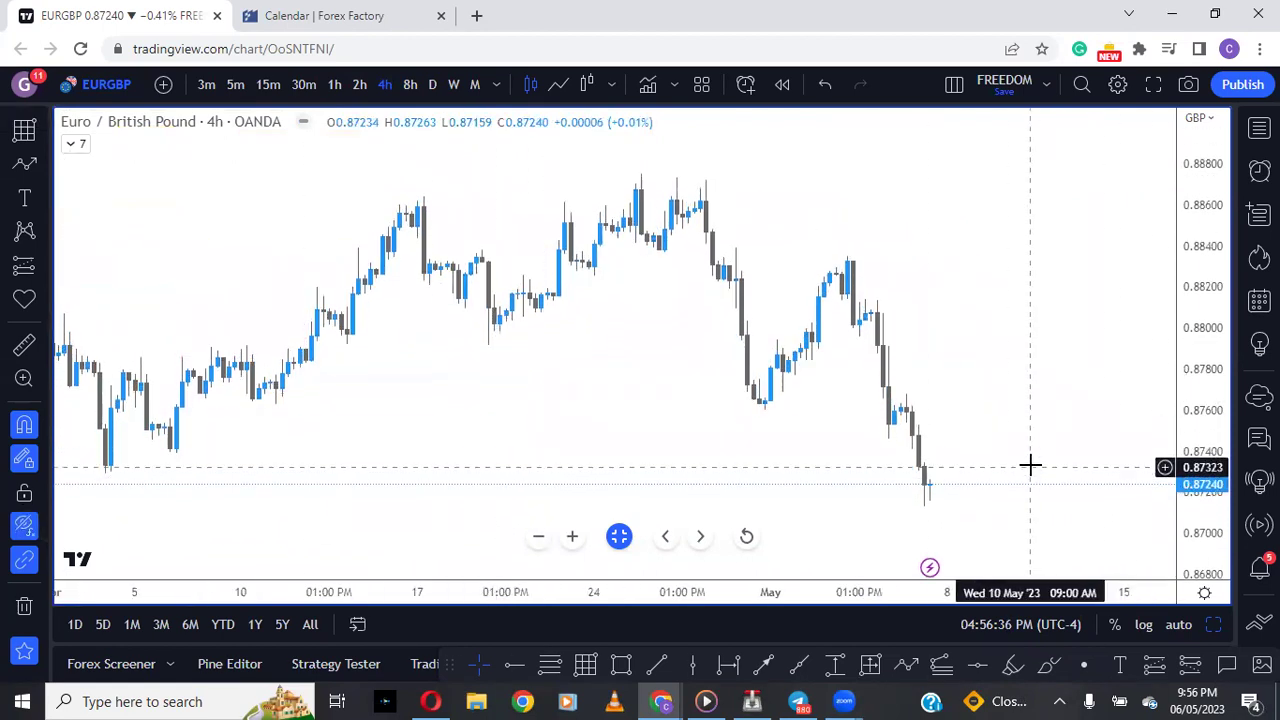
pyautogui.scroll(-3, 1010, 440)
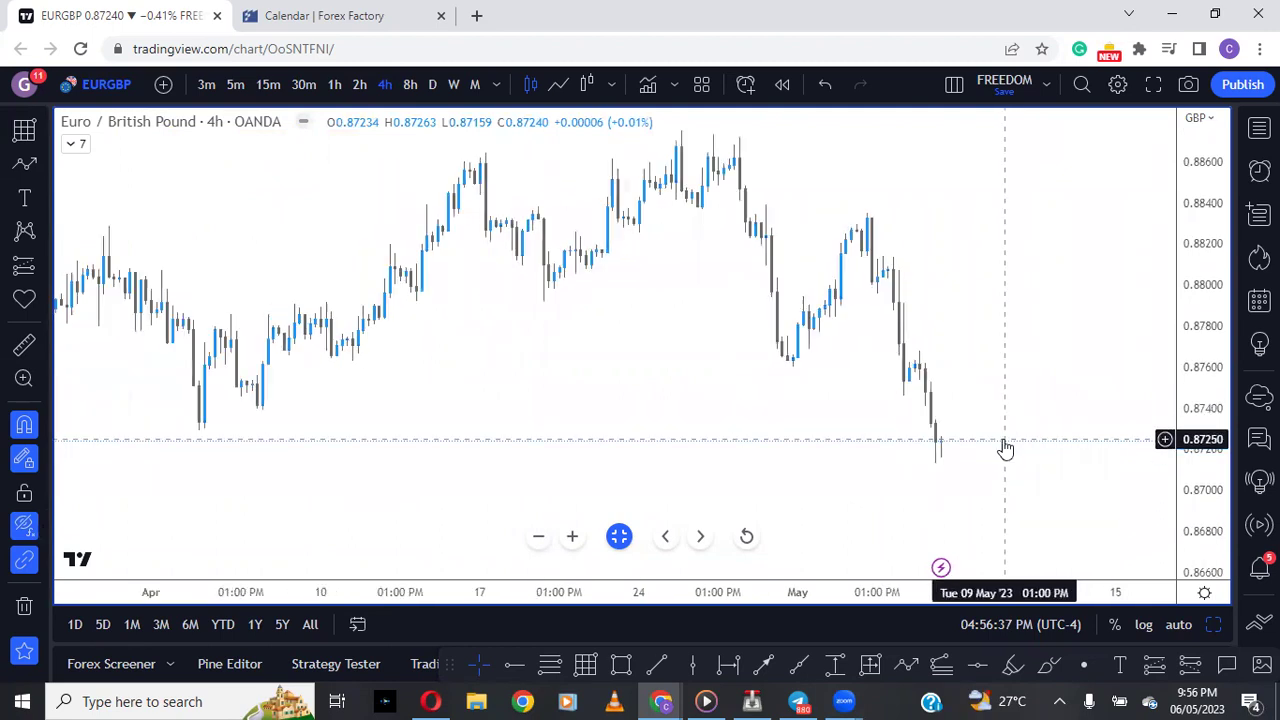
pyautogui.click(905, 666)
pyautogui.click(964, 446)
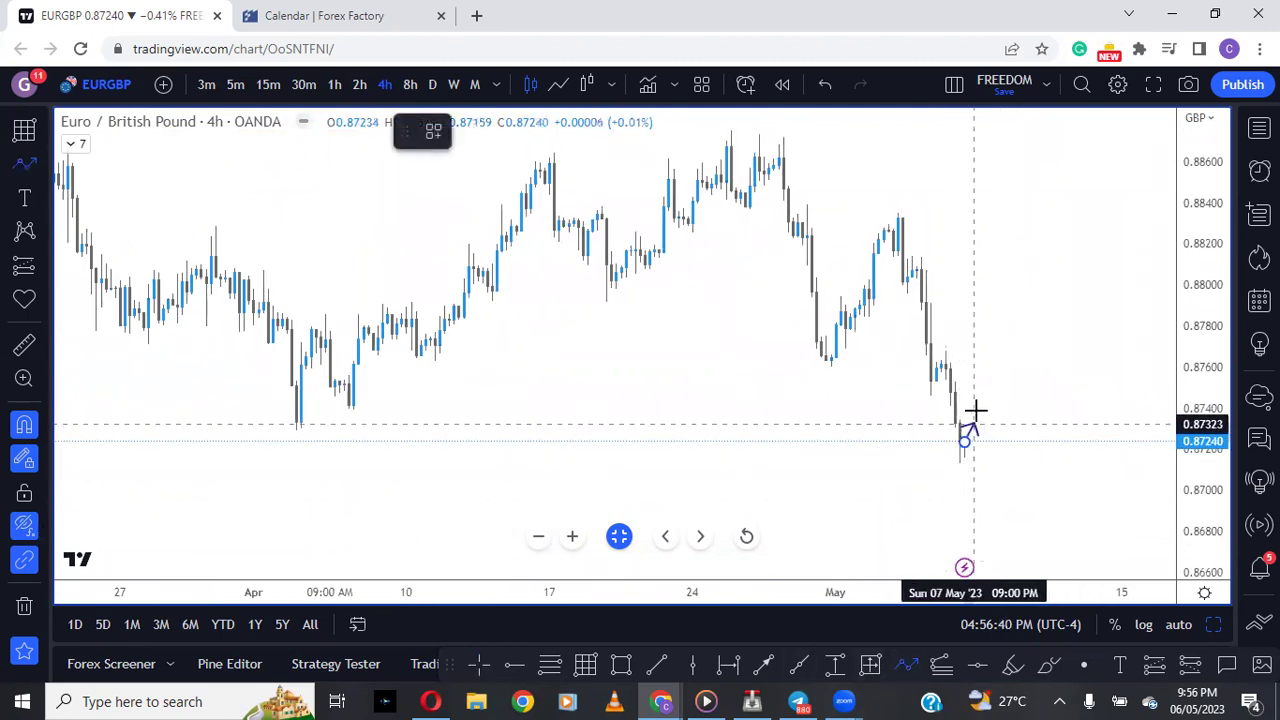
pyautogui.click(997, 297)
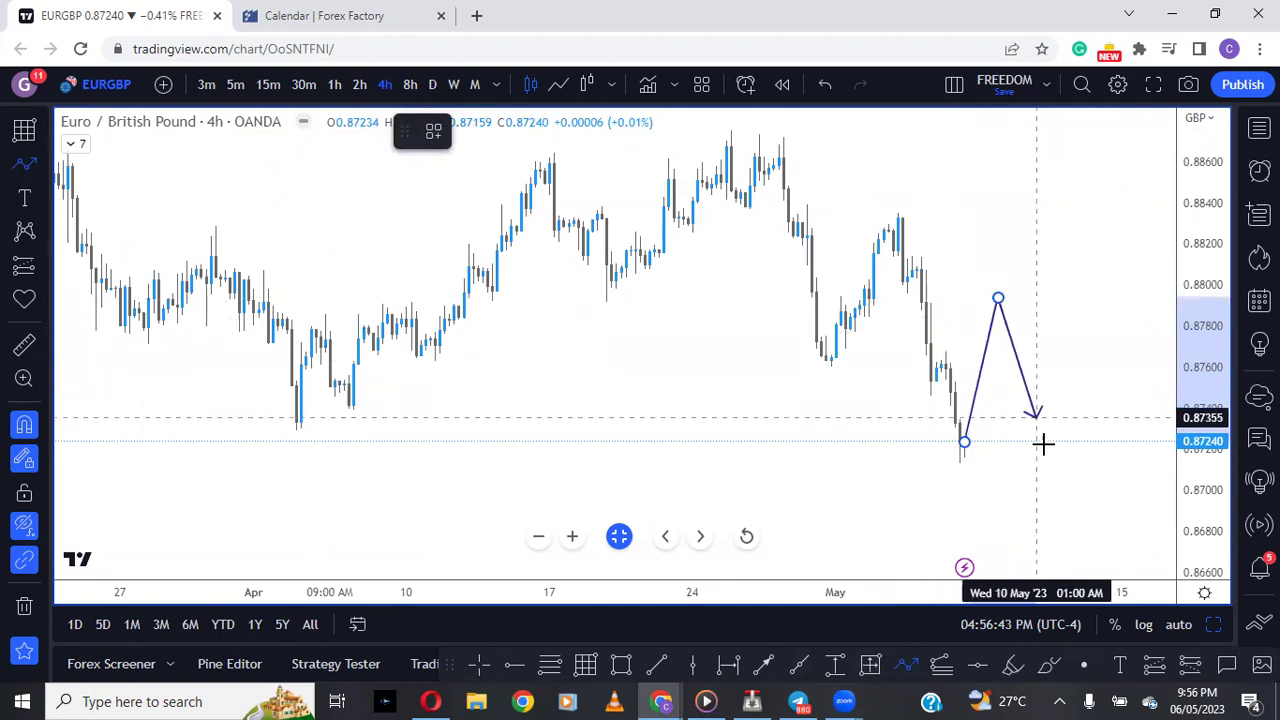
pyautogui.doubleClick(1060, 502)
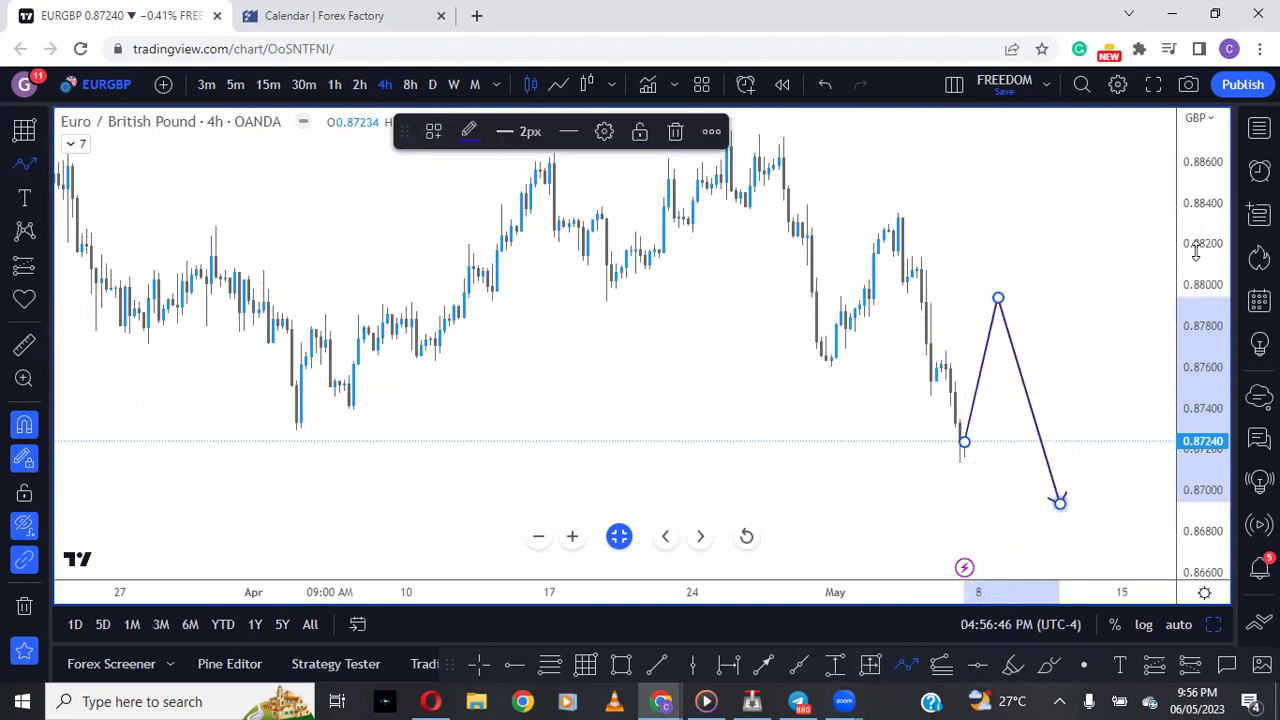
pyautogui.moveTo(1197, 237); pyautogui.dragTo(1093, 378)
pyautogui.moveTo(1051, 309); pyautogui.dragTo(931, 341)
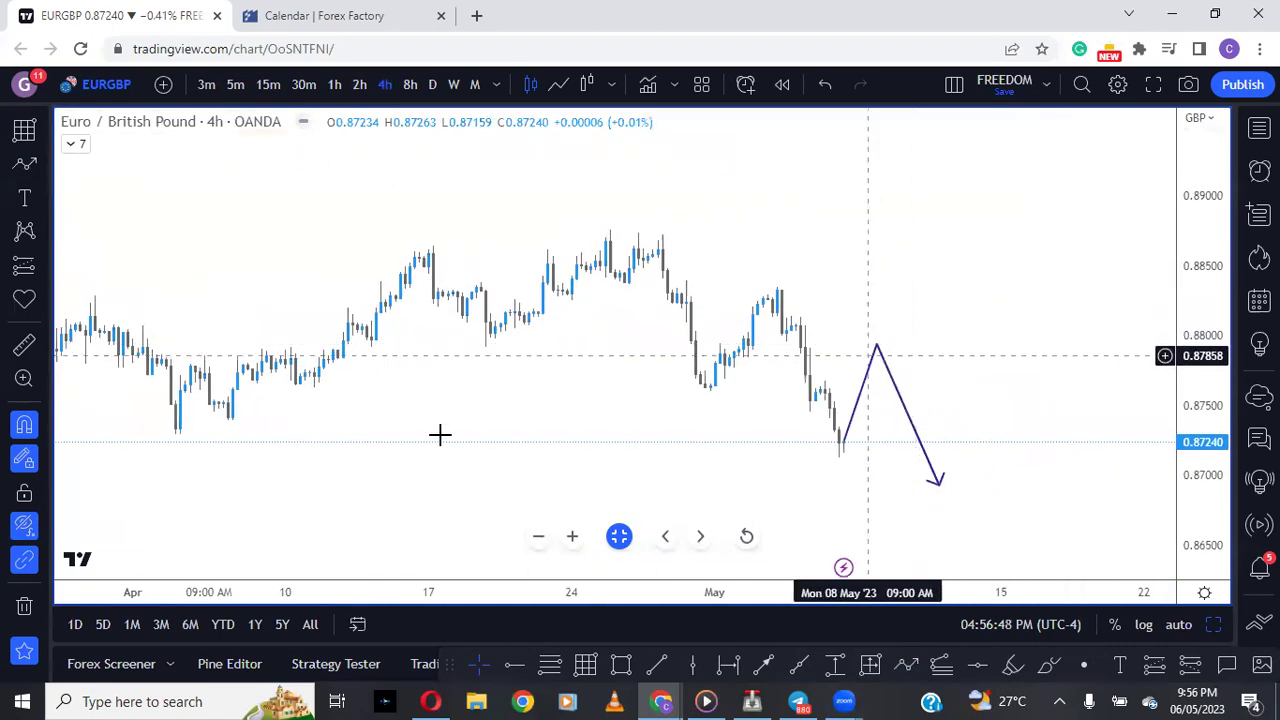
# Step: Show the indicators, move the projected path's peak to about 0.8864 and its end to about 0.8778, and delete the path
pyautogui.click(20, 525)
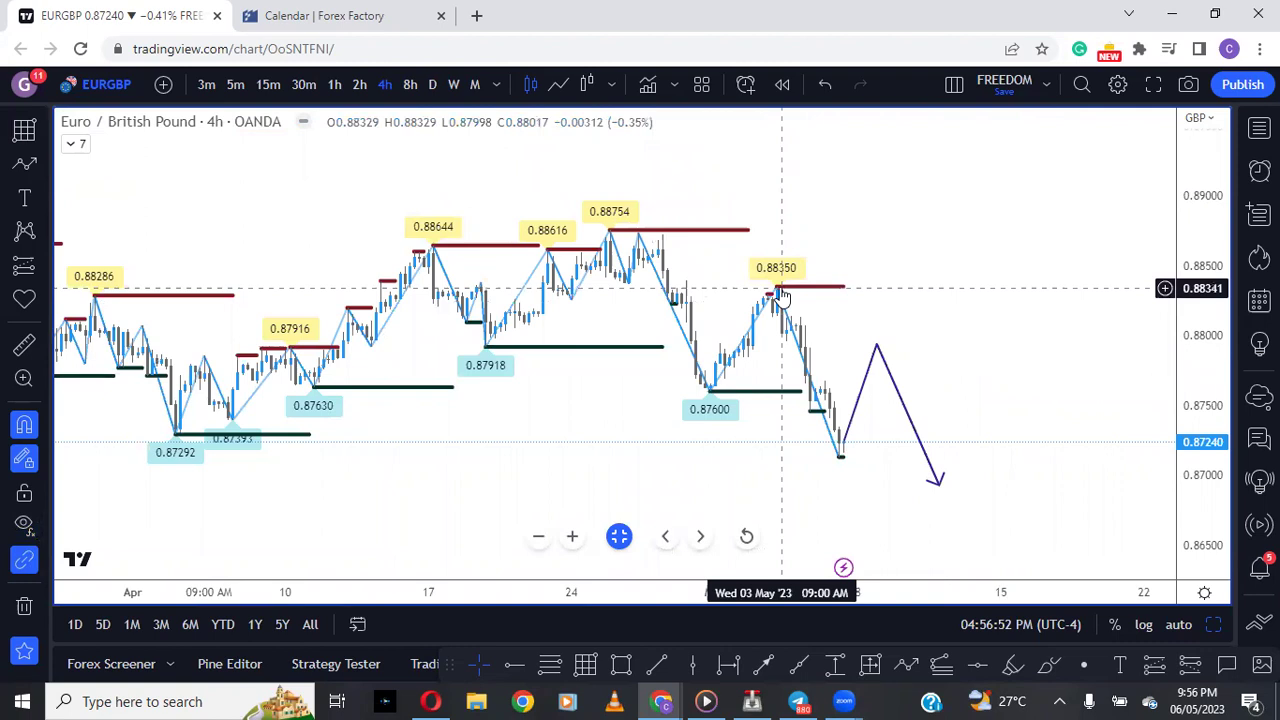
pyautogui.moveTo(876, 345); pyautogui.dragTo(868, 245)
pyautogui.moveTo(937, 483); pyautogui.dragTo(921, 372)
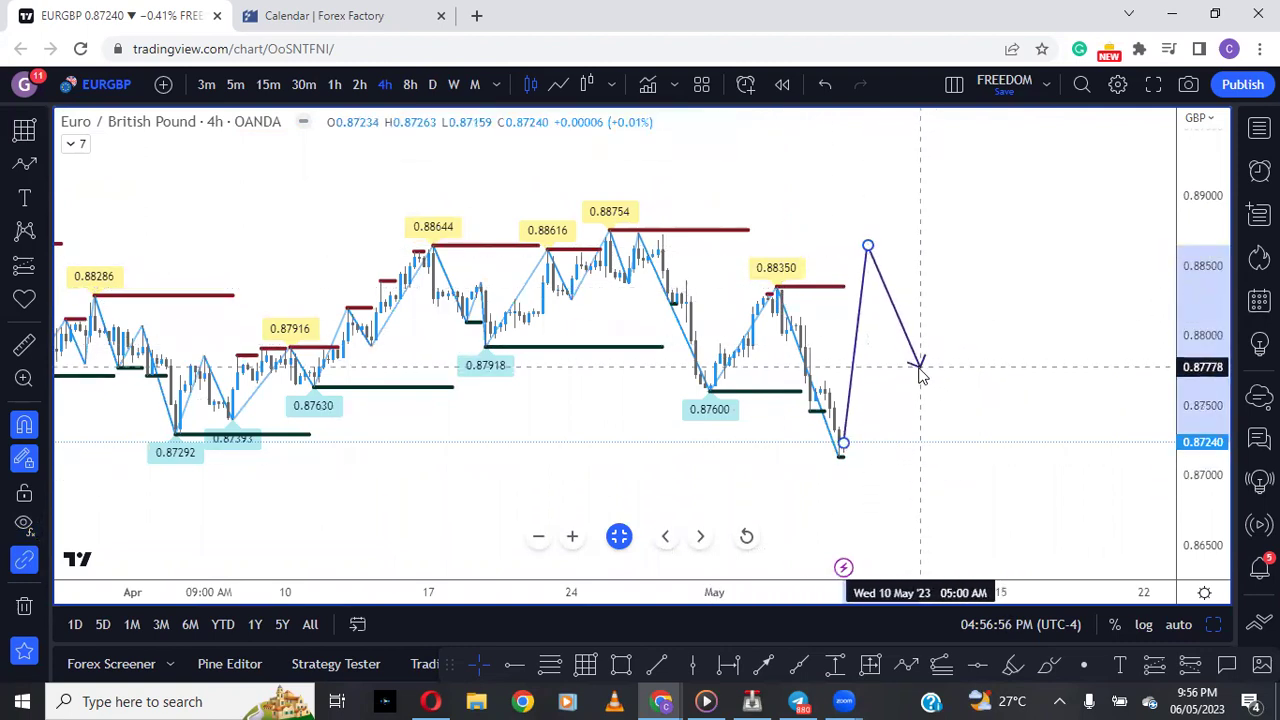
pyautogui.click(674, 129)
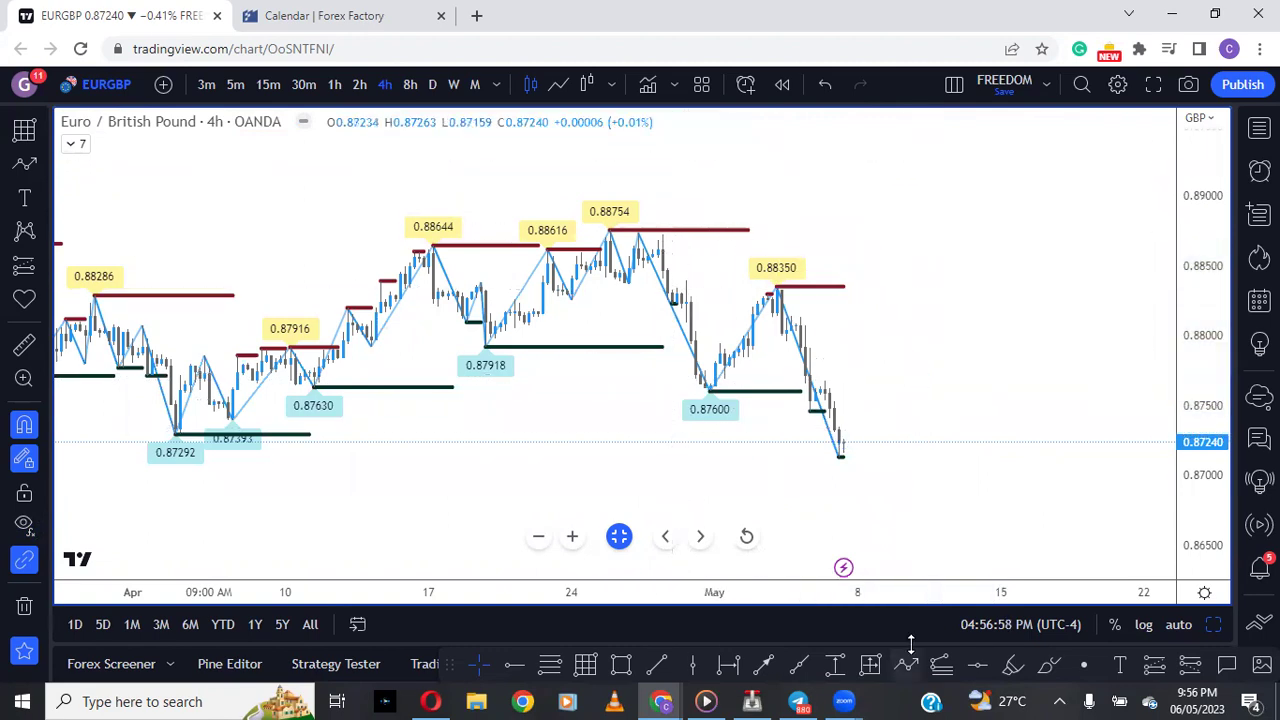
# Step: Sketch a rising zigzag projected path from the current EURGBP price up to about 0.893, and delete the path
pyautogui.click(906, 662)
pyautogui.click(846, 428)
pyautogui.click(868, 341)
pyautogui.click(900, 405)
pyautogui.click(920, 300)
pyautogui.click(948, 348)
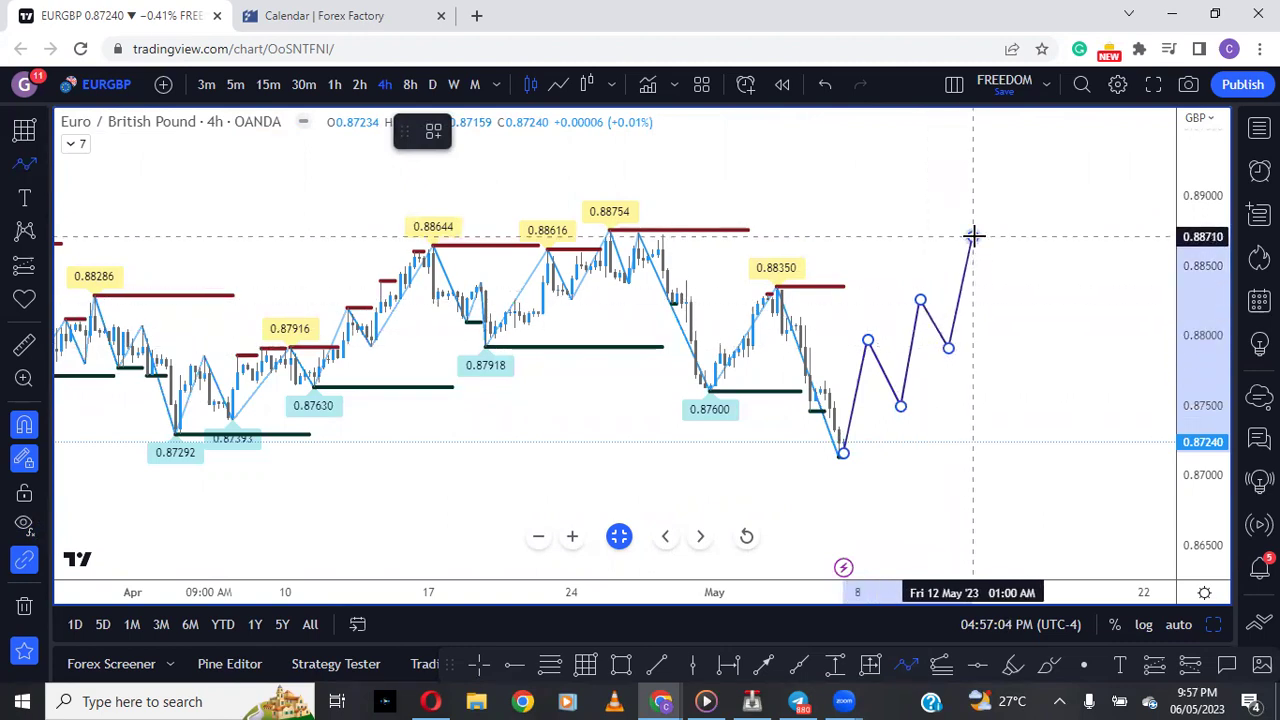
pyautogui.click(973, 236)
pyautogui.click(1009, 382)
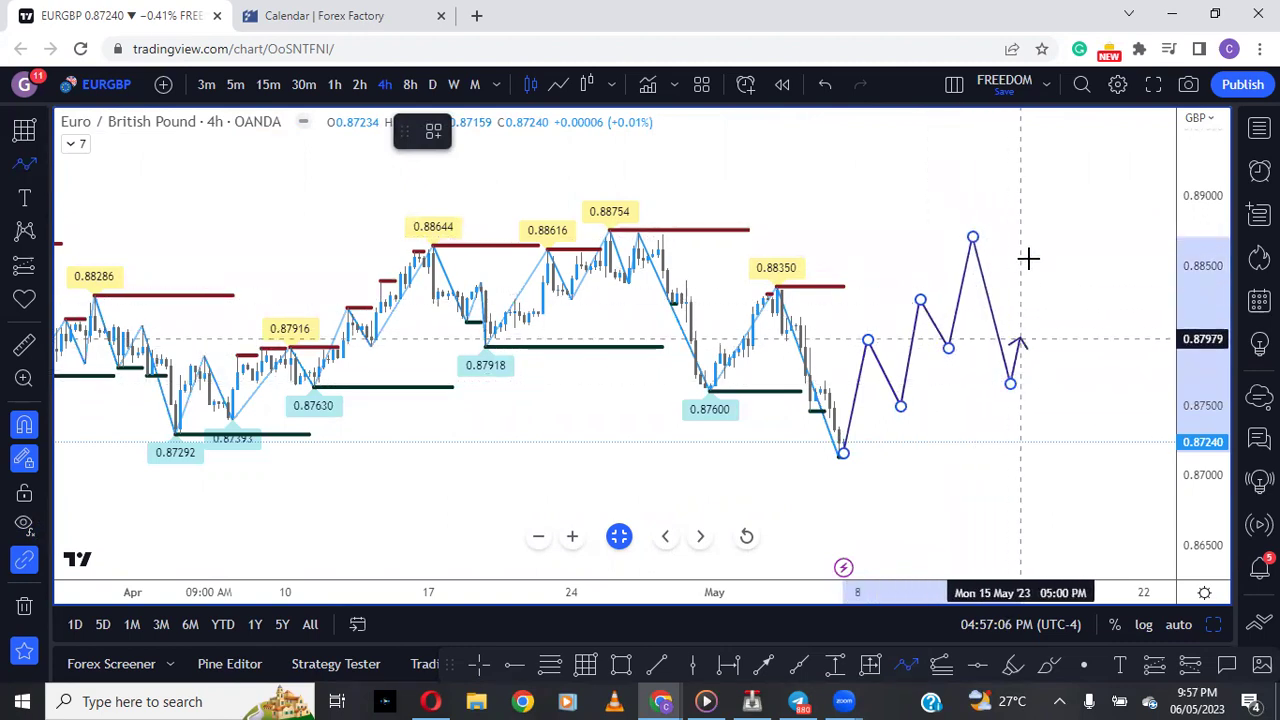
pyautogui.doubleClick(1053, 156)
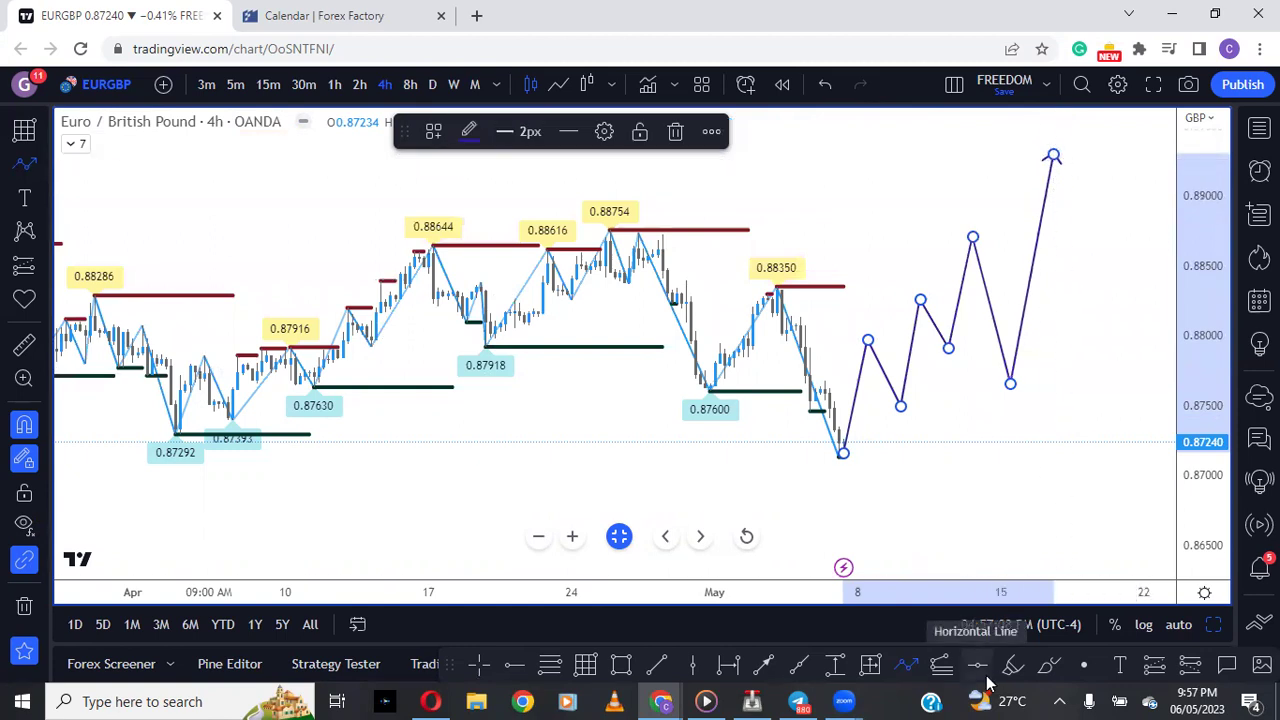
pyautogui.click(911, 476)
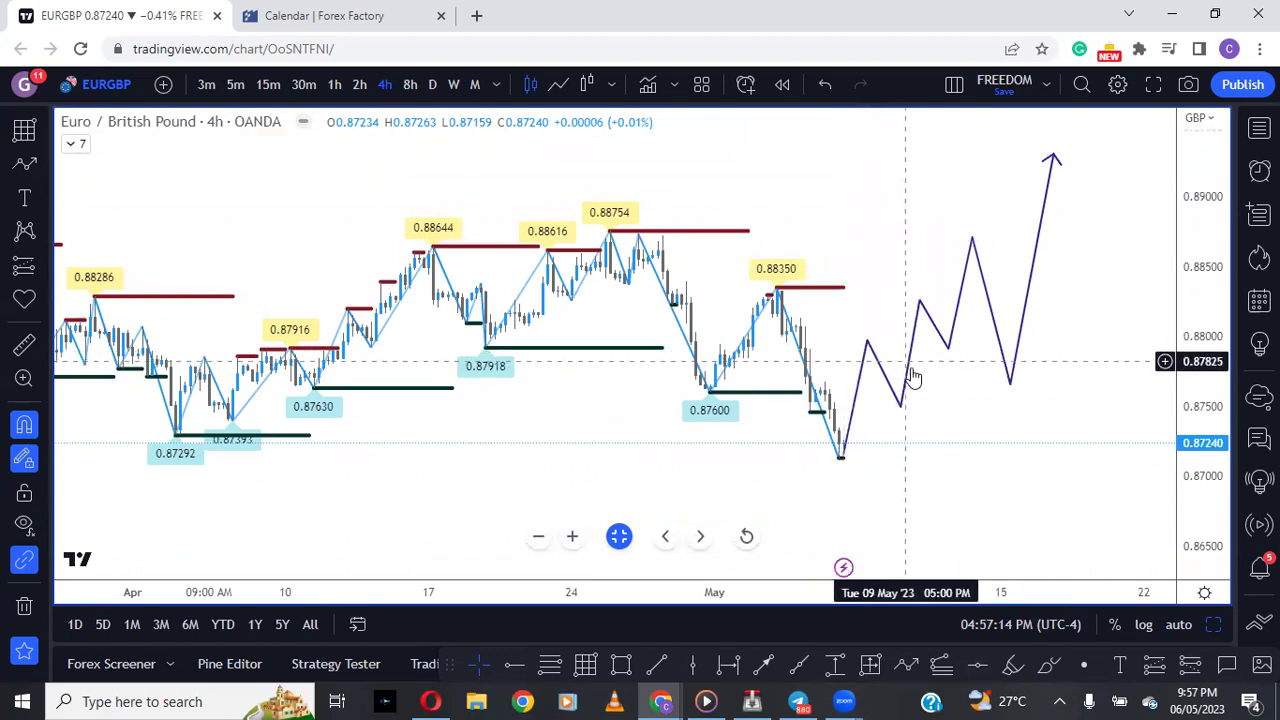
pyautogui.click(920, 312)
pyautogui.click(677, 132)
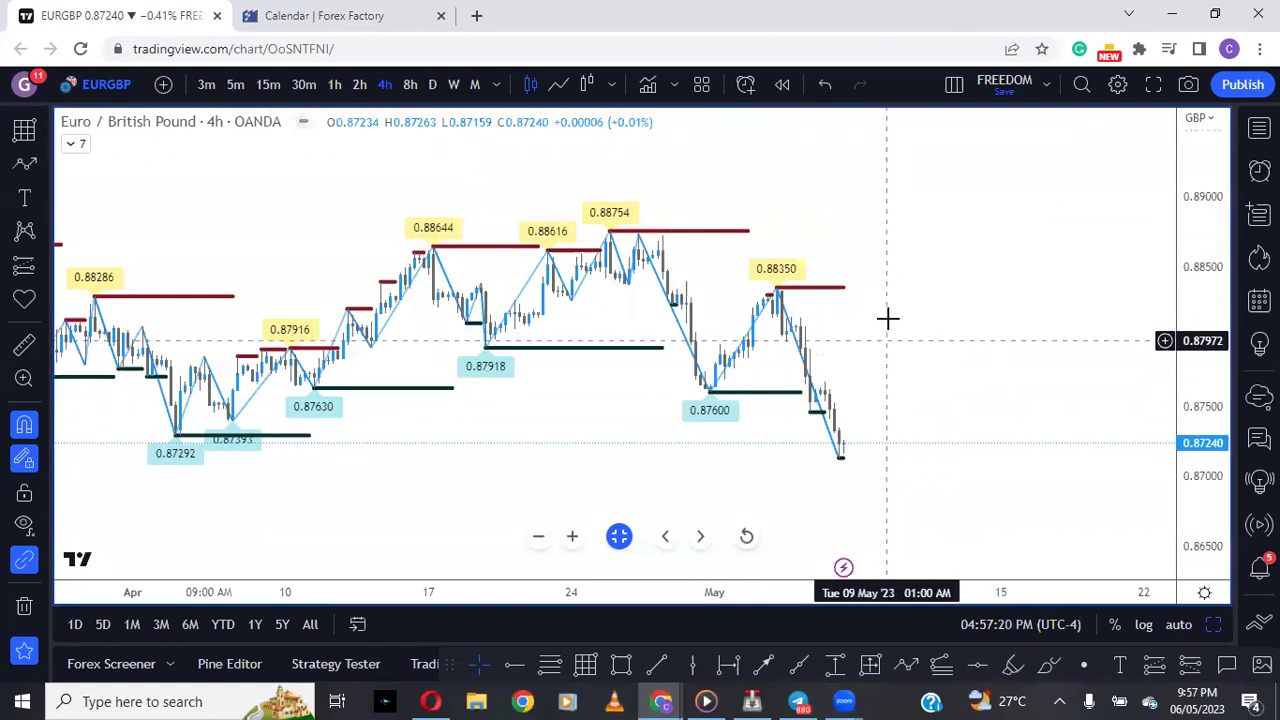
# Step: On the daily EURGBP chart, draw a Fibonacci retracement from the 0.88754 high on 25 April to the 0.87130 low on 5 May
pyautogui.click(432, 84)
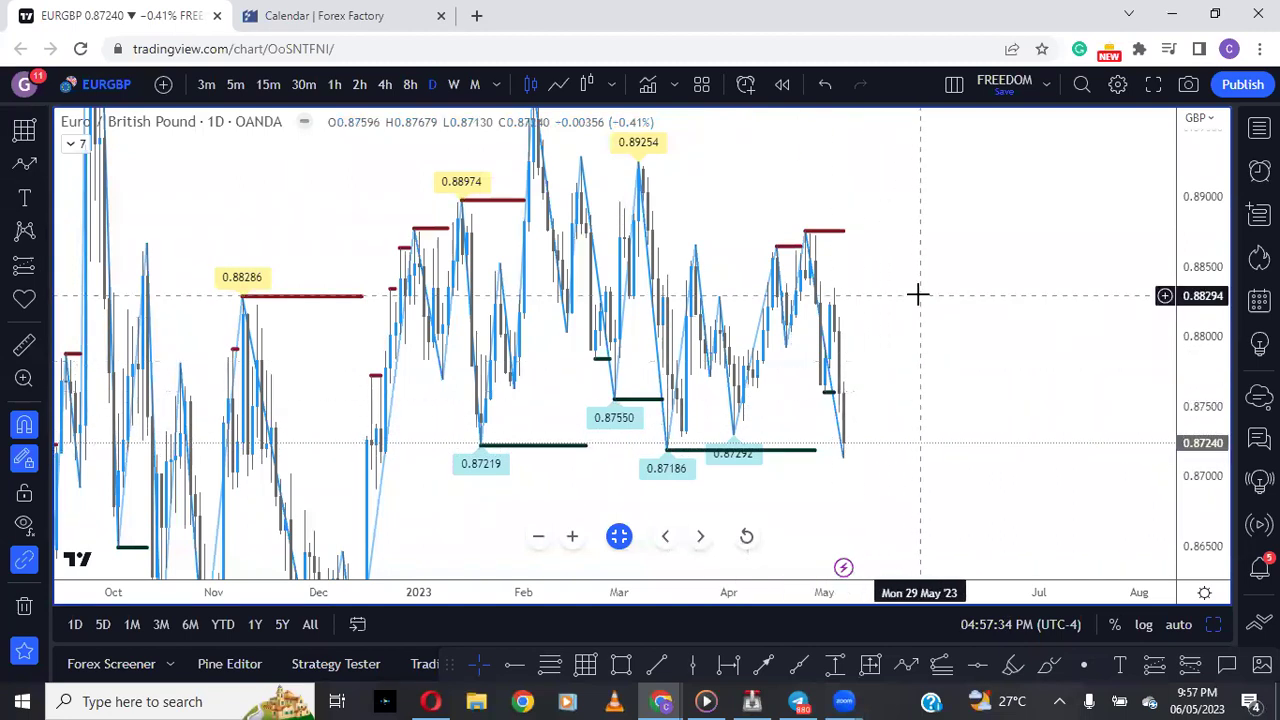
pyautogui.scroll(3, 897, 451)
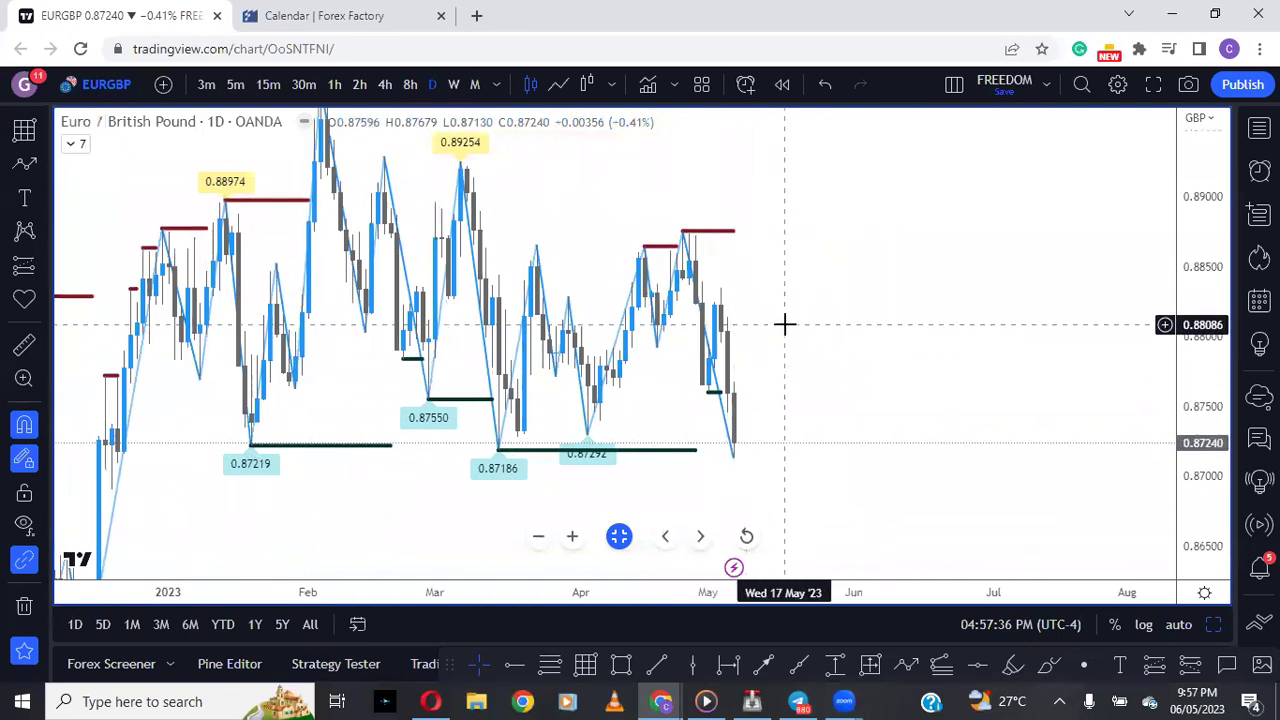
pyautogui.scroll(2, 820, 420)
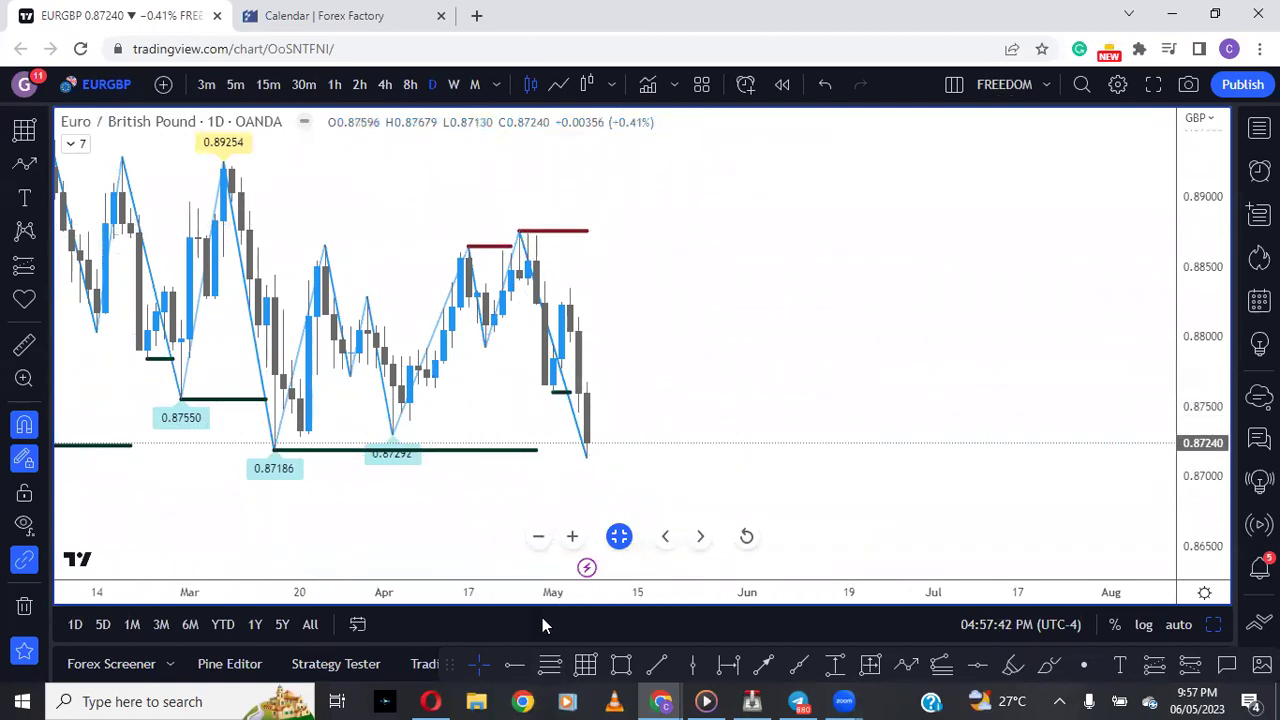
pyautogui.click(550, 664)
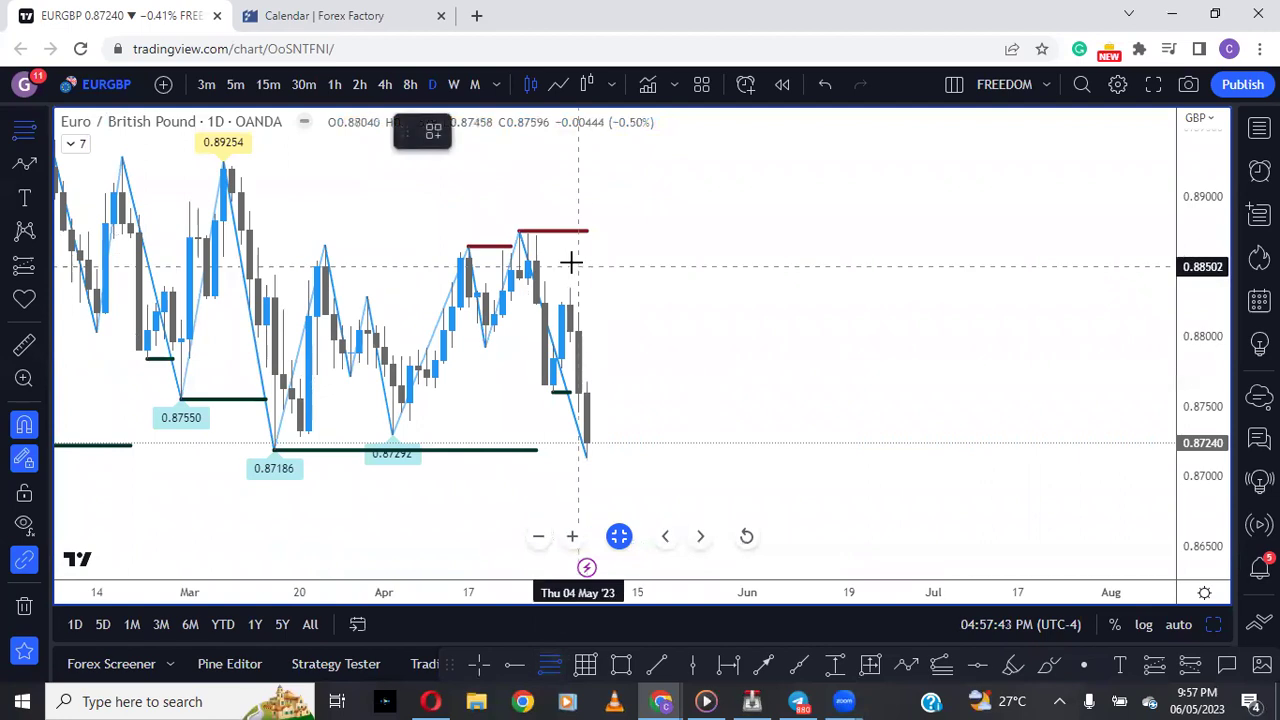
pyautogui.click(518, 231)
pyautogui.click(586, 458)
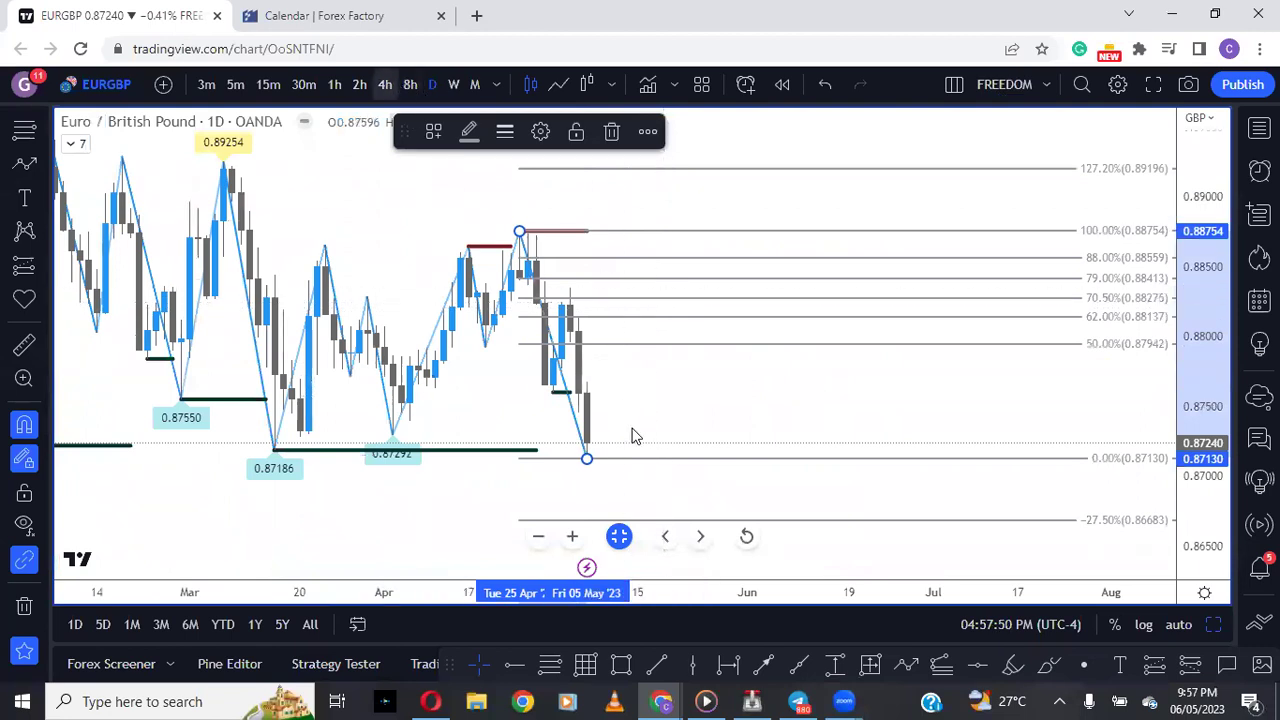
# Step: On the 4-hour timeframe, re-anchor the retracement's start to the 0.88350 swing high, examine its levels and delete it
pyautogui.write('4h')
pyautogui.press('Return')
pyautogui.scroll(-2, 500, 408)
pyautogui.rightClick(427, 350)
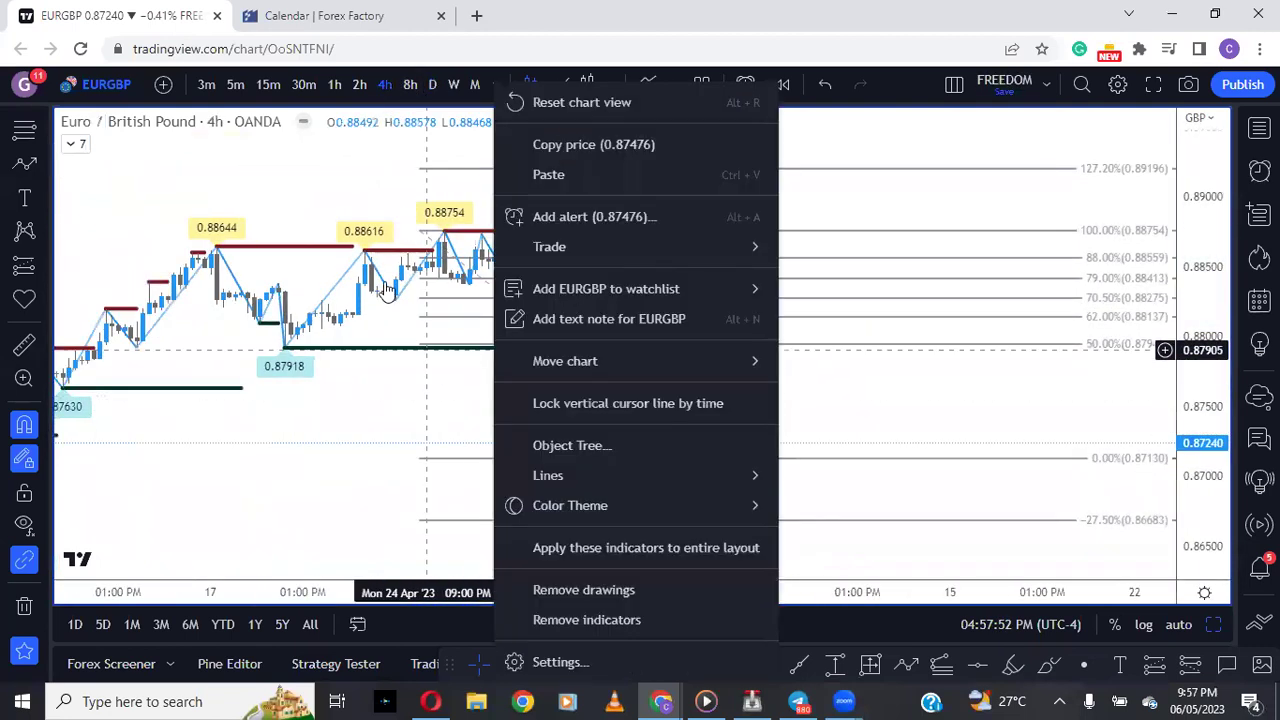
pyautogui.click(423, 230)
pyautogui.moveTo(423, 230); pyautogui.dragTo(661, 289)
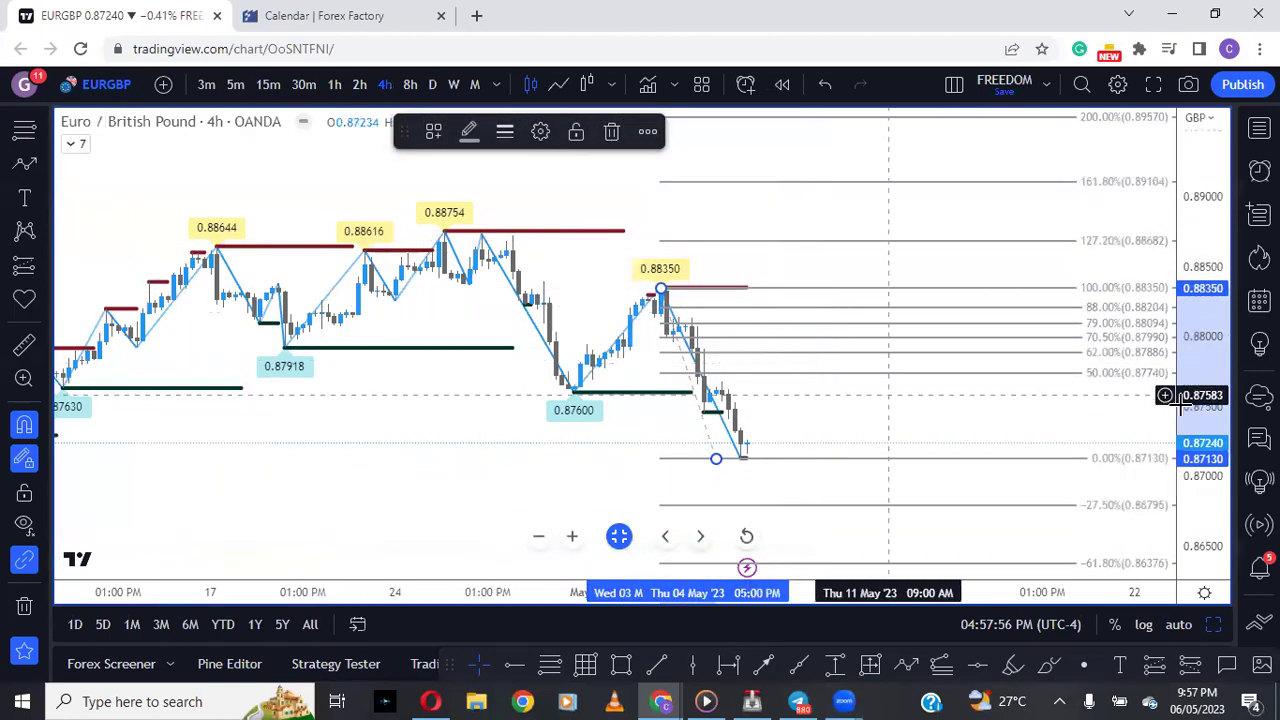
pyautogui.moveTo(1192, 440); pyautogui.dragTo(1190, 470)
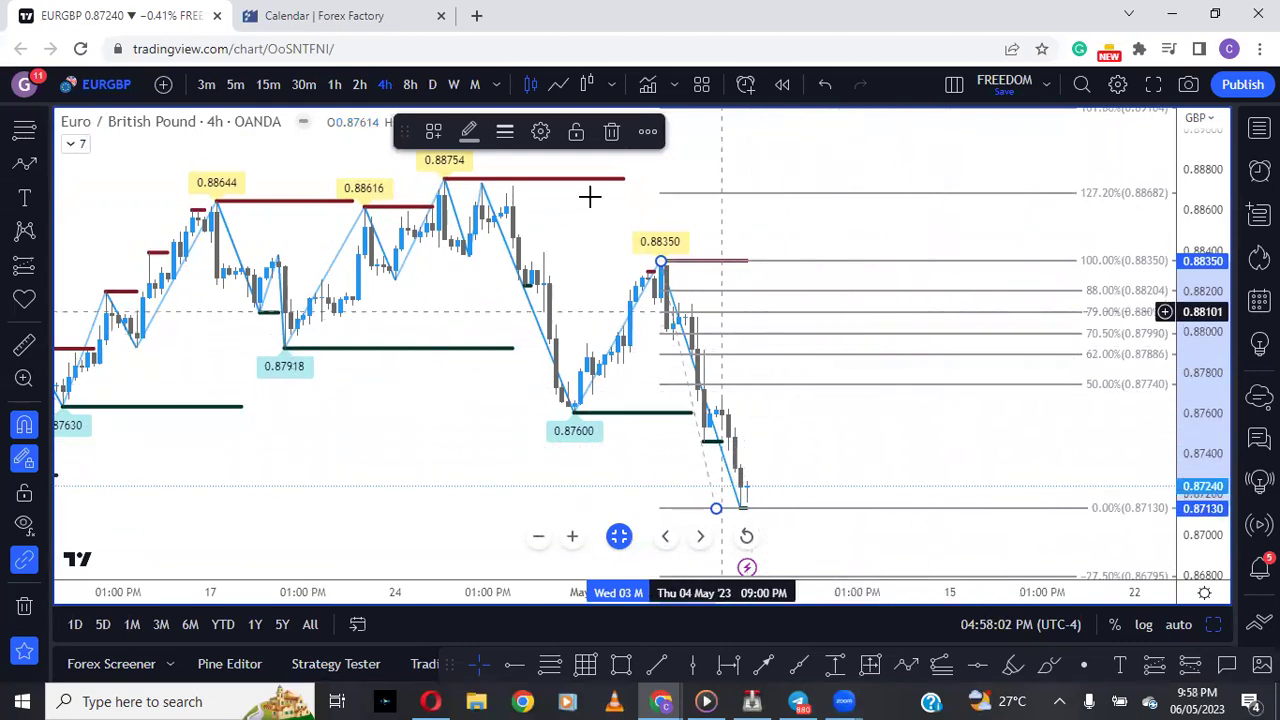
pyautogui.click(612, 131)
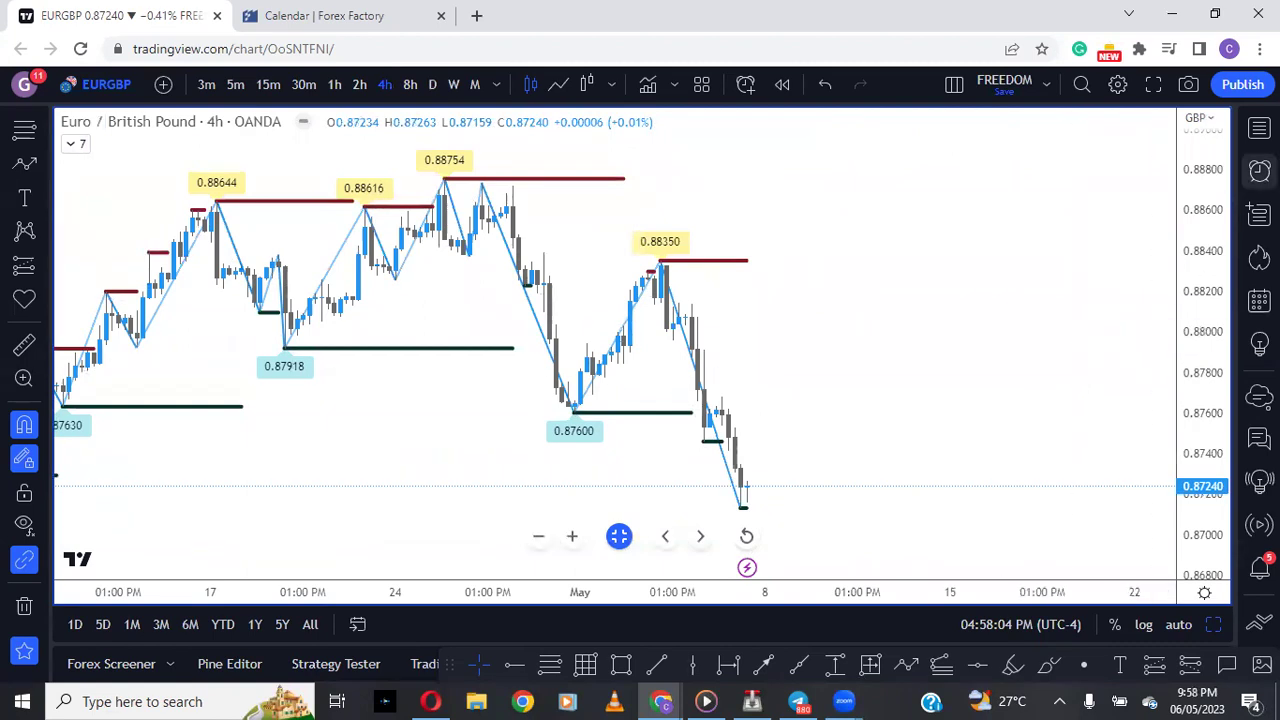
# Step: Show the watchlist and compare the latest 4-hour price action on GBPUSD, EURUSD and EURGBP
pyautogui.click(1259, 128)
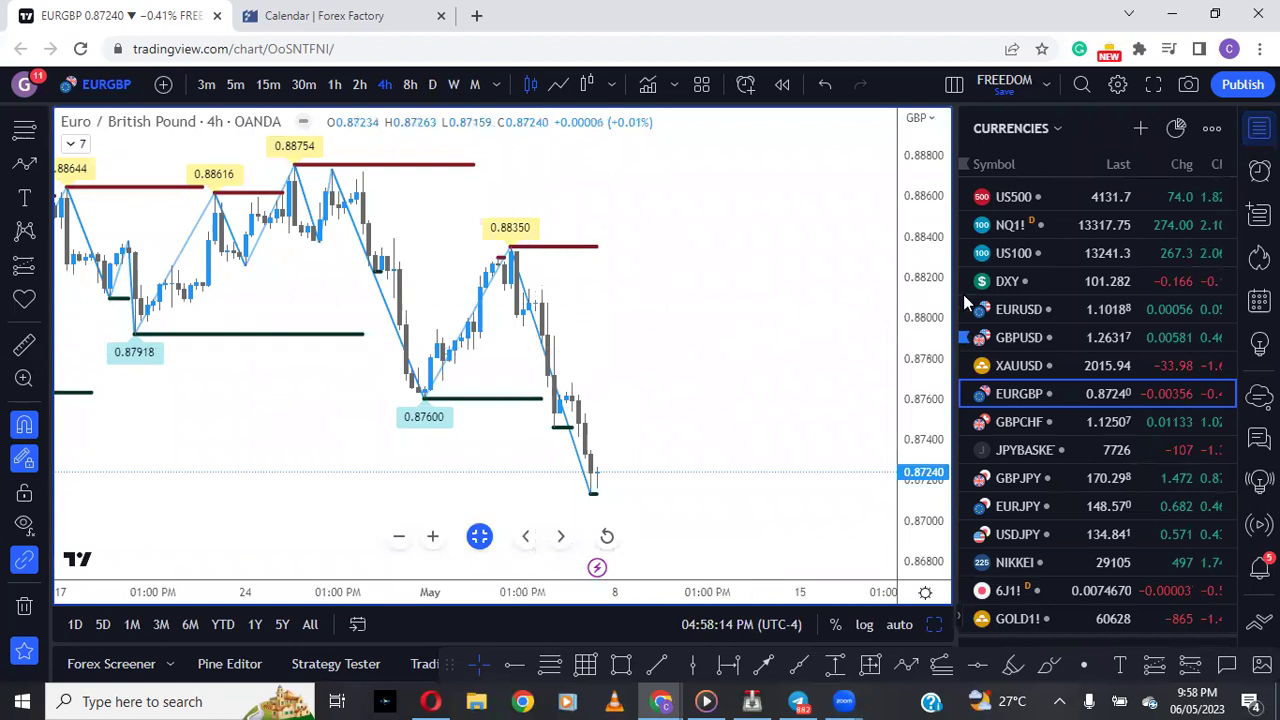
pyautogui.click(1031, 340)
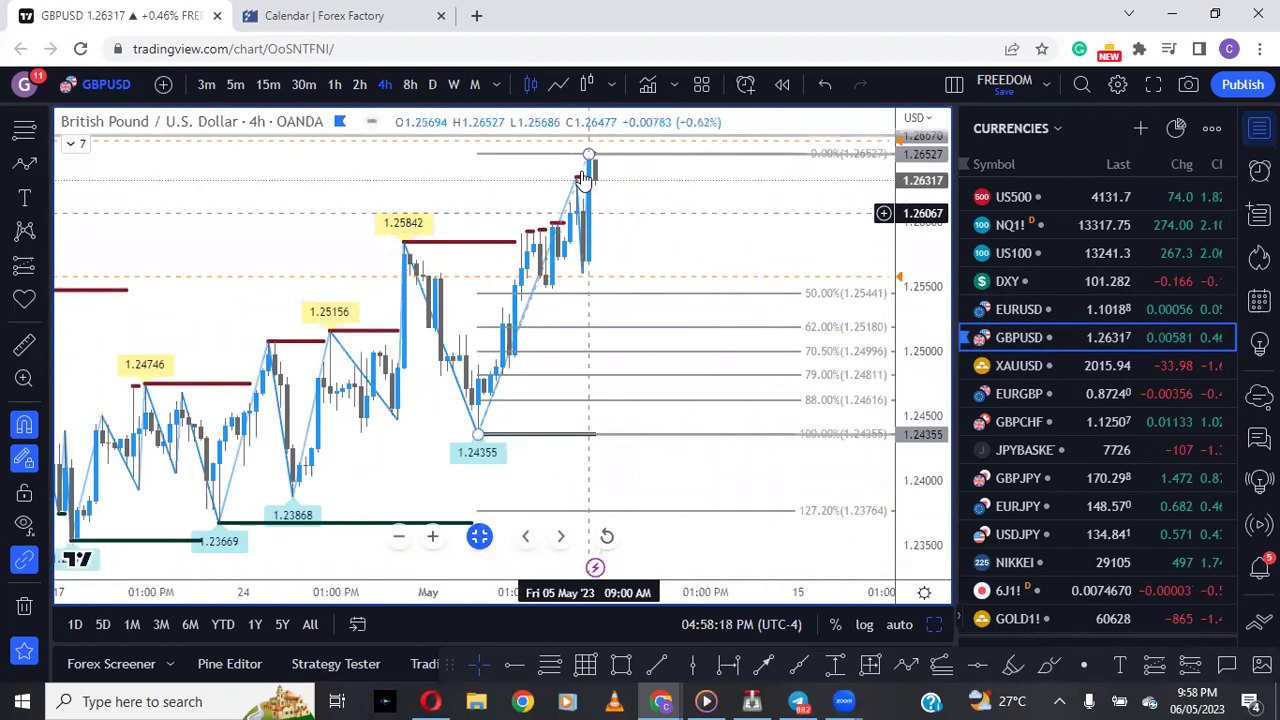
pyautogui.press('Up')
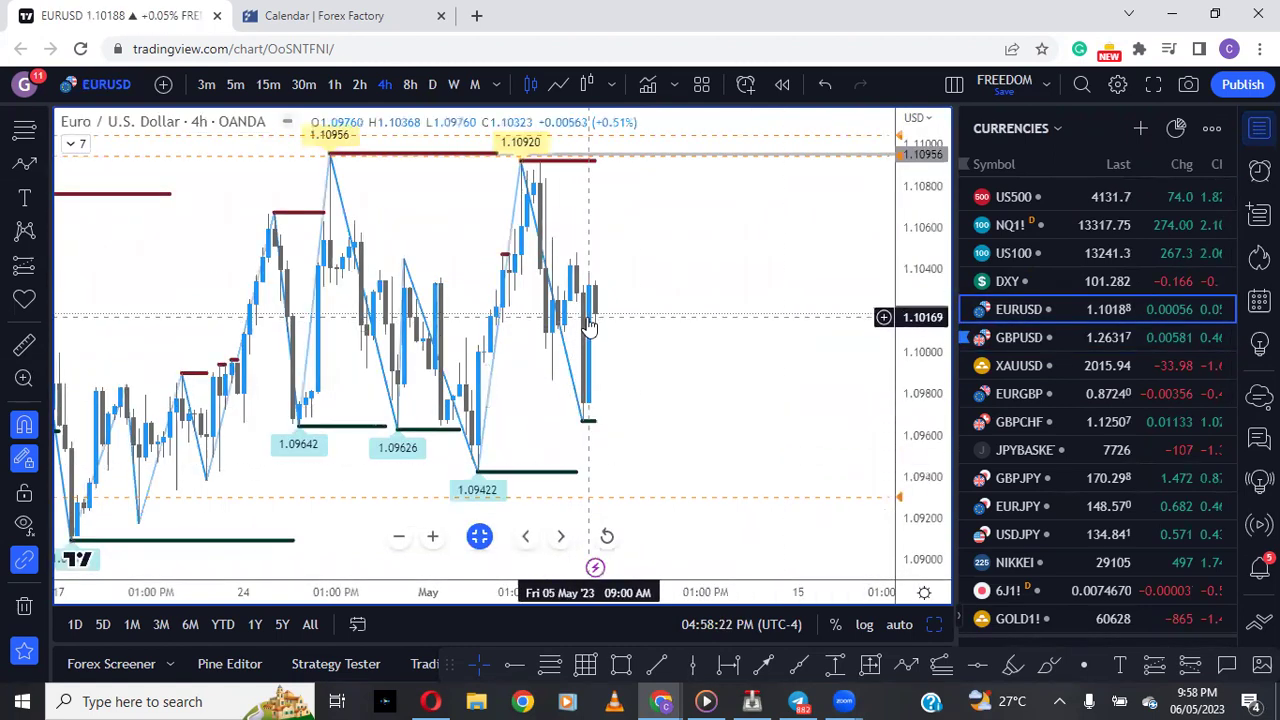
pyautogui.click(988, 397)
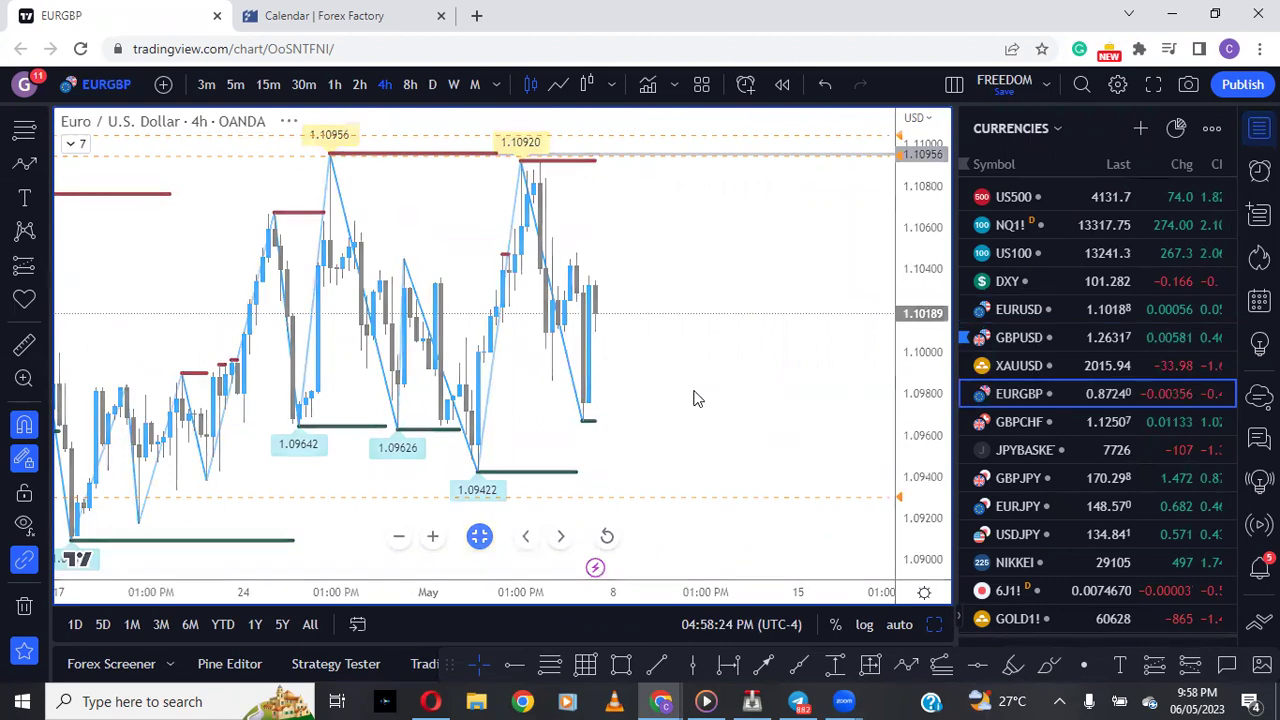
pyautogui.hscroll(-3, 720, 415)
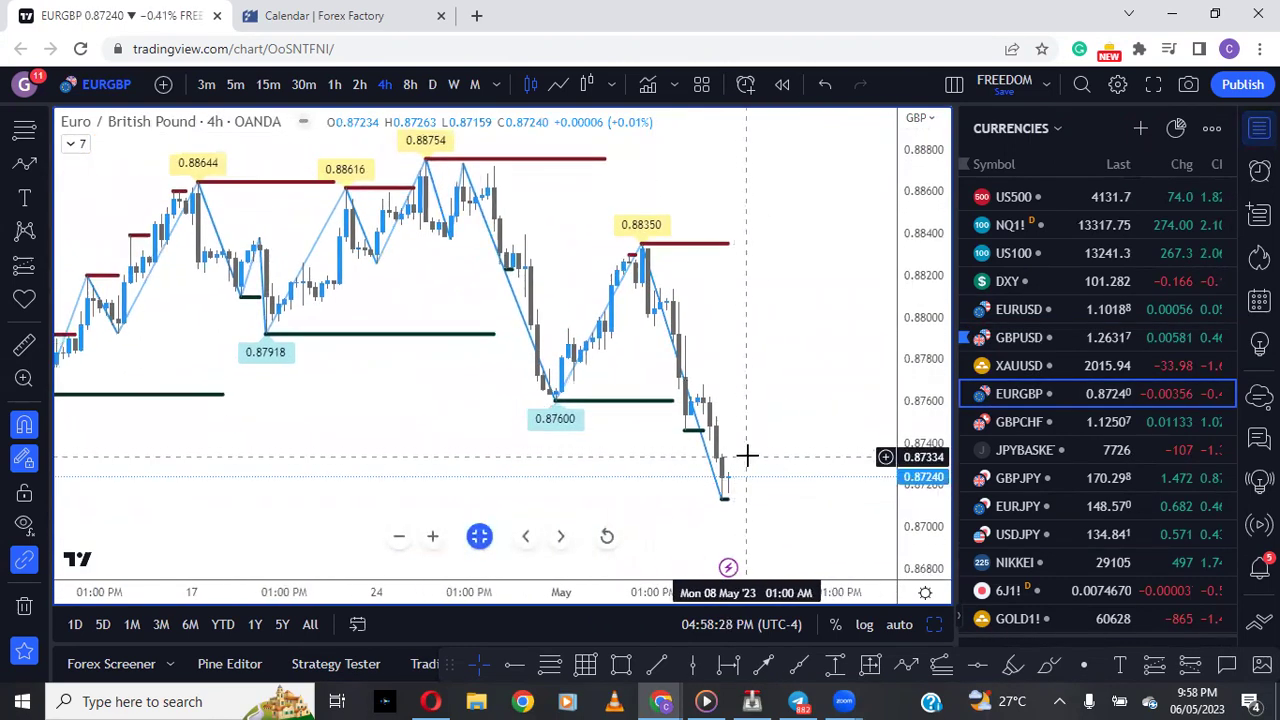
# Step: Open the GBPCHF chart, remove all its existing drawings and set the timeframe to daily
pyautogui.click(1031, 410)
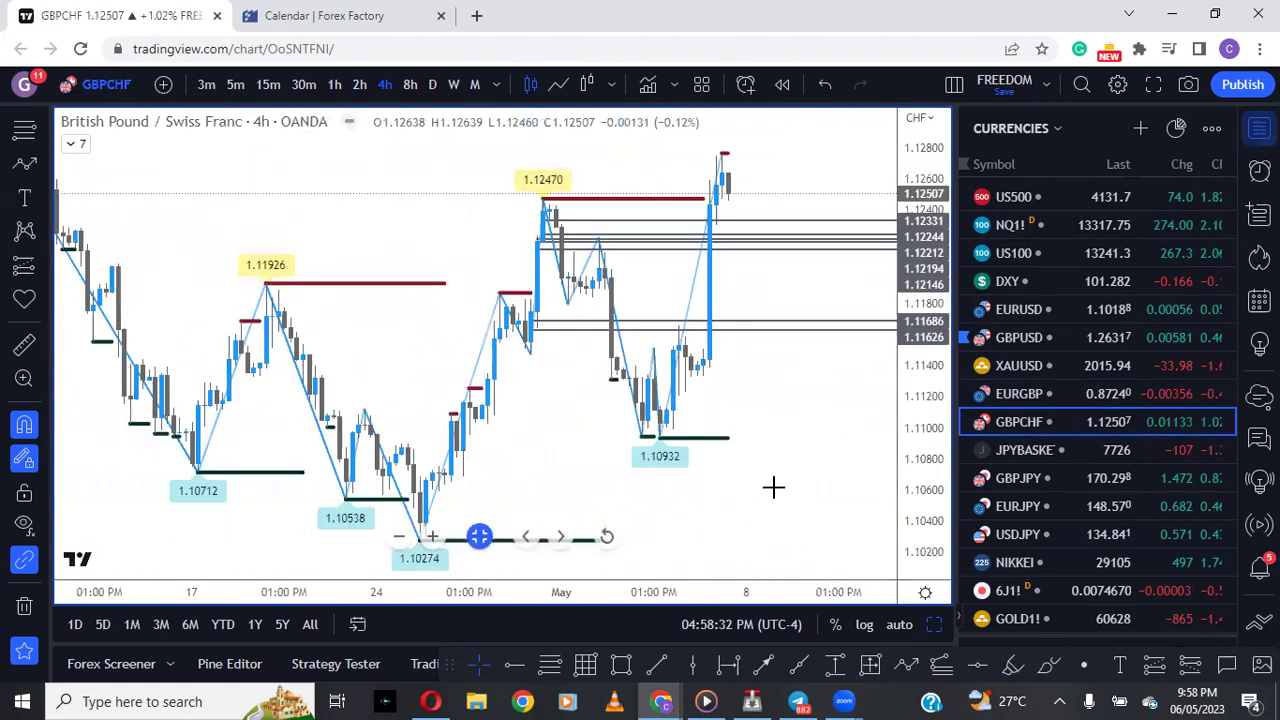
pyautogui.click(24, 605)
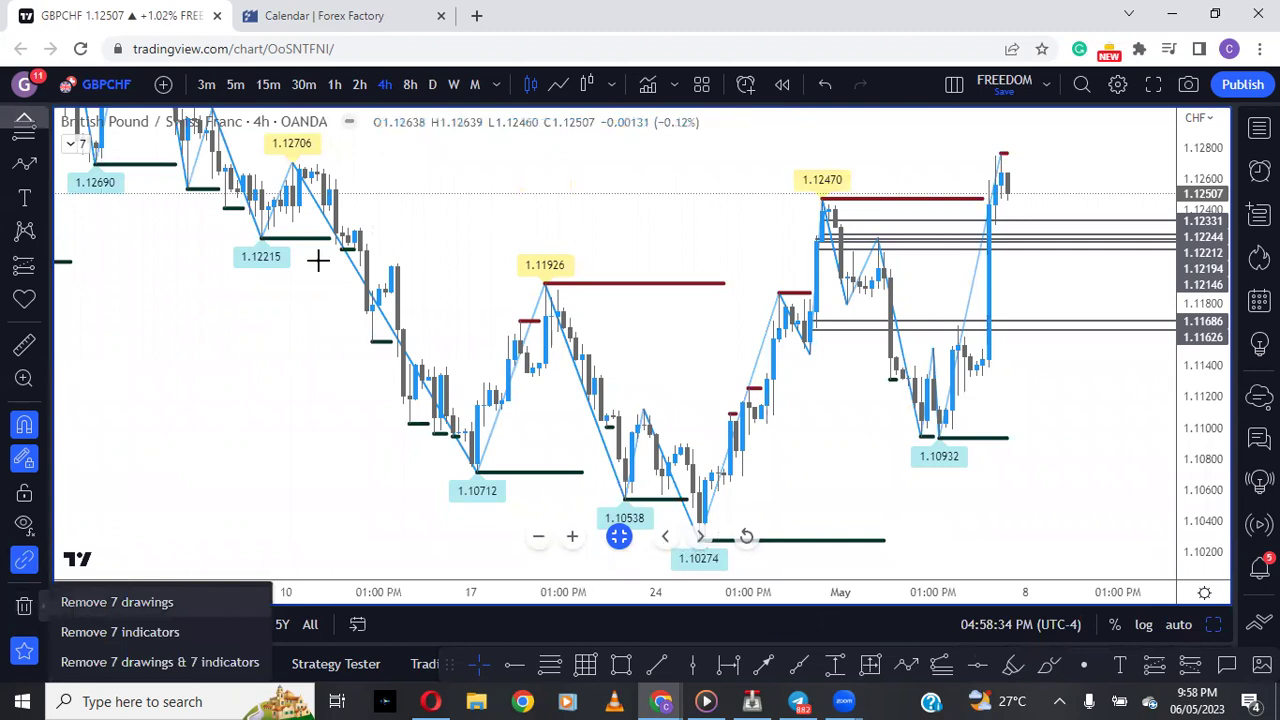
pyautogui.click(69, 605)
pyautogui.press('d')
pyautogui.press('Return')
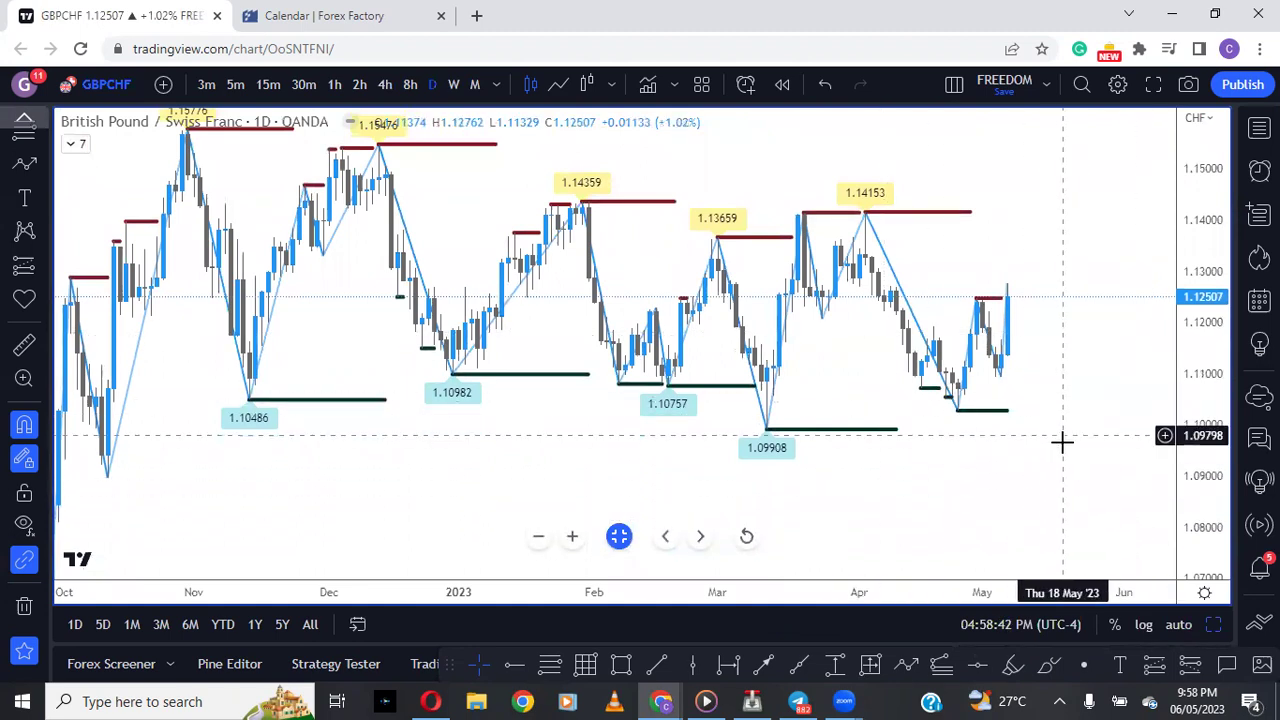
# Step: Hide the indicators and place horizontal rays on the daily GBPCHF chart at 1.11646 and at the 28 April high of 1.12470
pyautogui.scroll(2, 1062, 442)
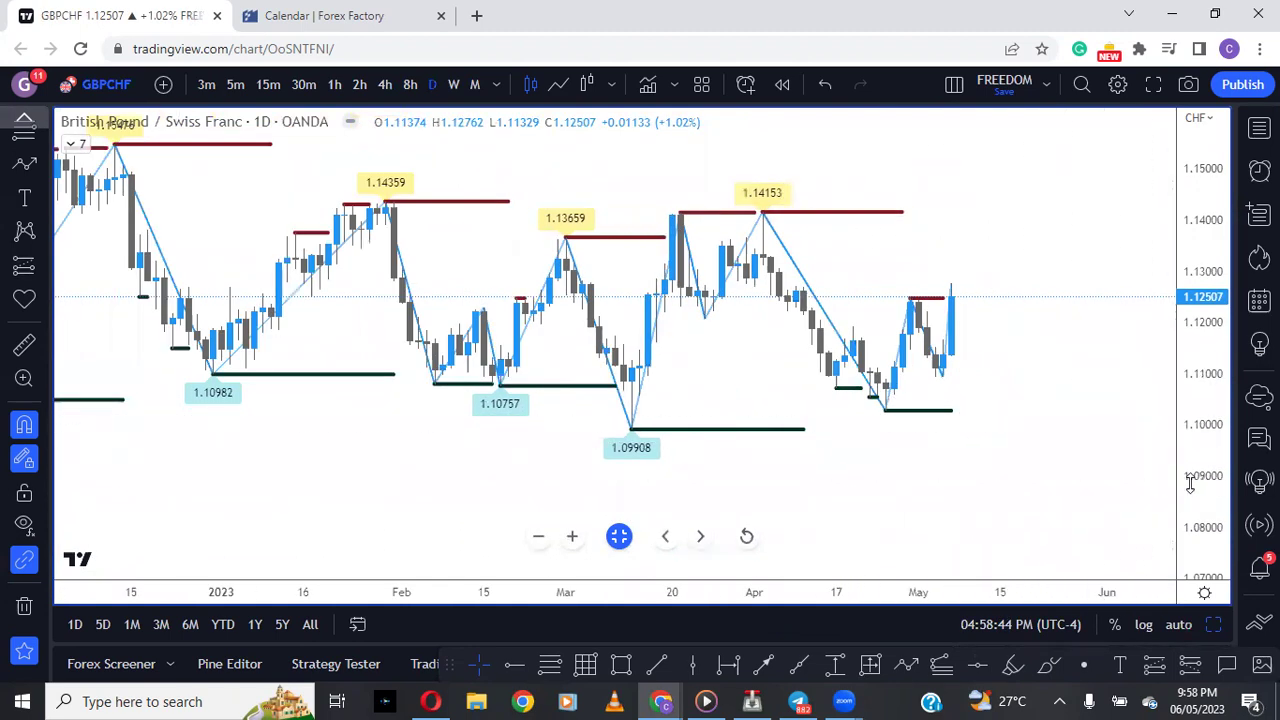
pyautogui.click(25, 527)
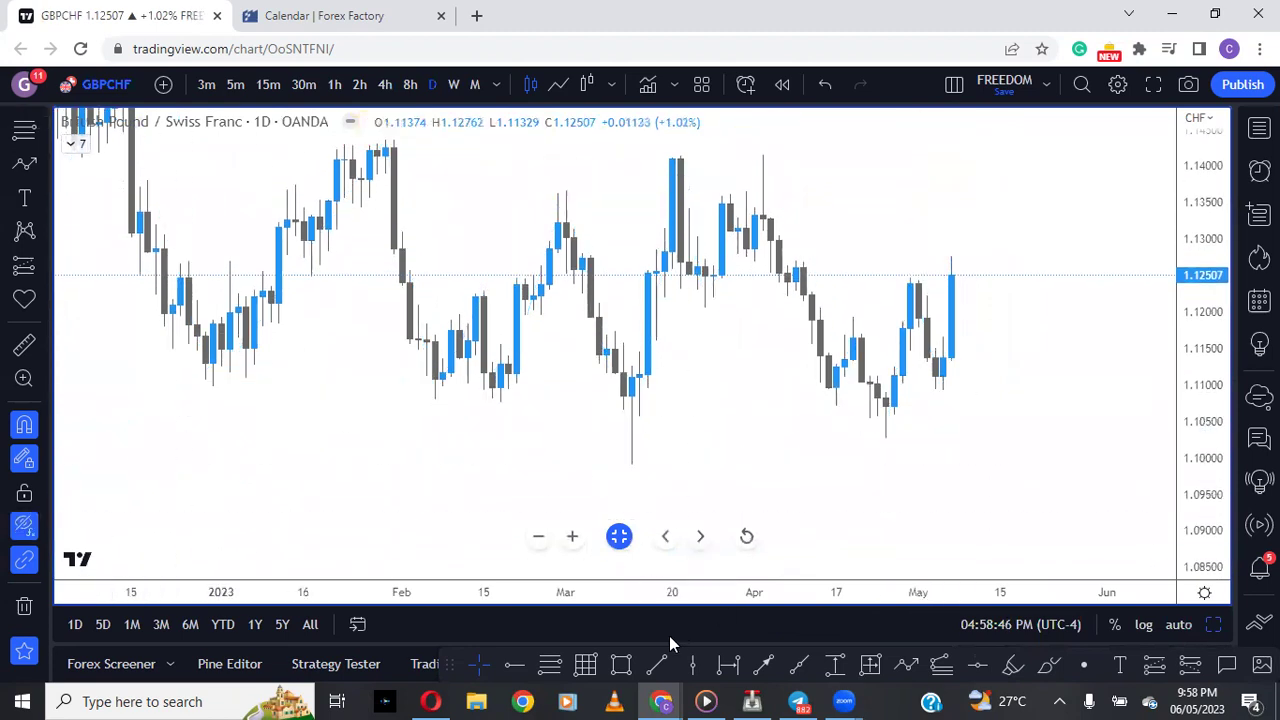
pyautogui.click(509, 666)
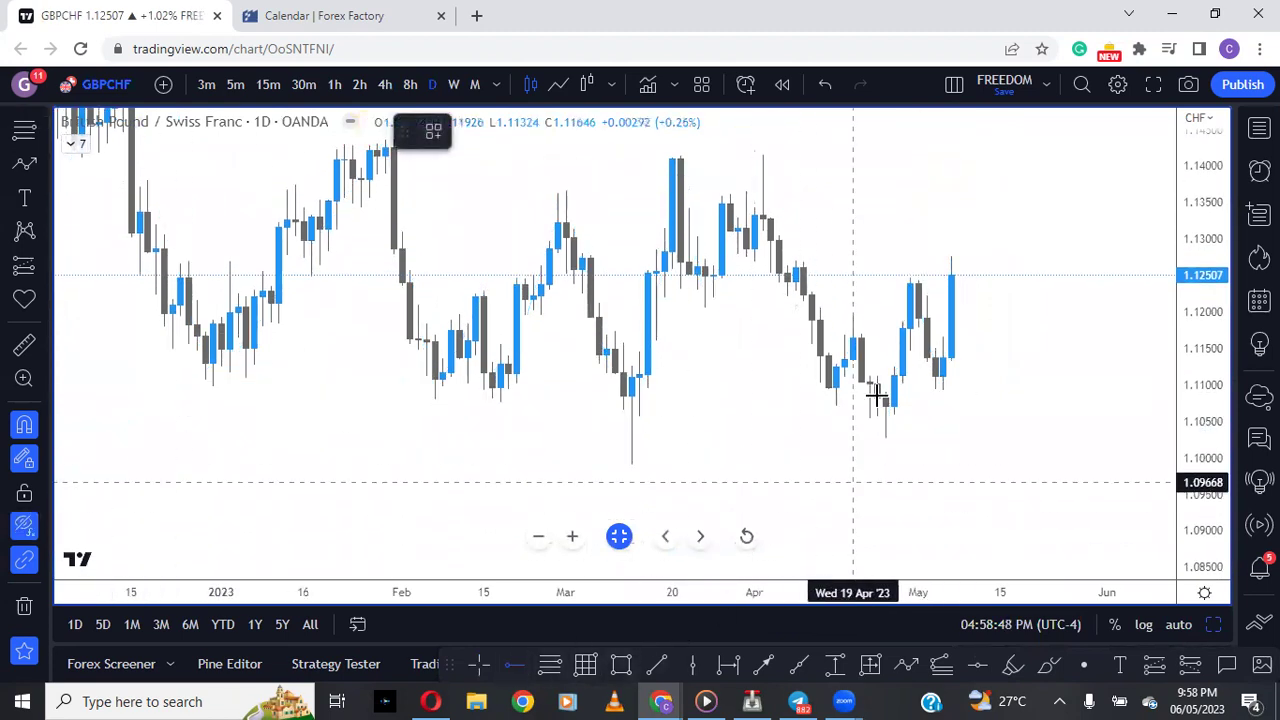
pyautogui.click(852, 313)
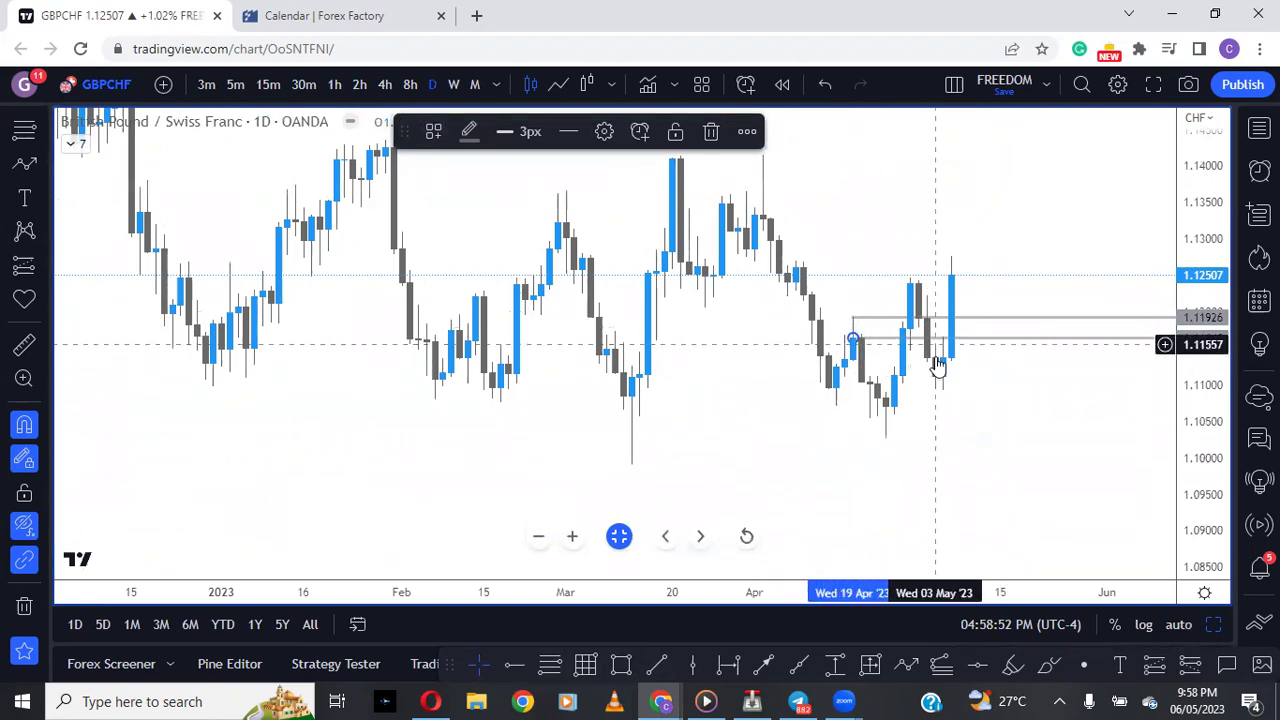
pyautogui.click(853, 336)
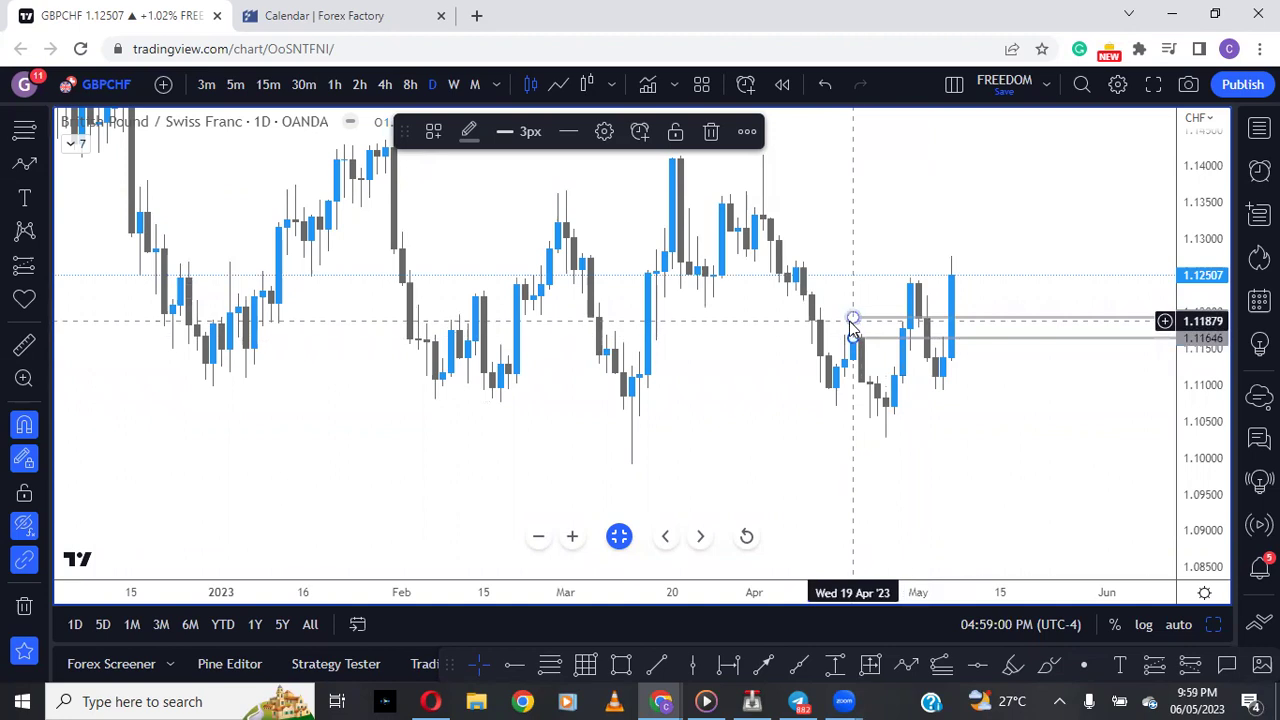
pyautogui.moveTo(853, 317); pyautogui.dragTo(910, 278)
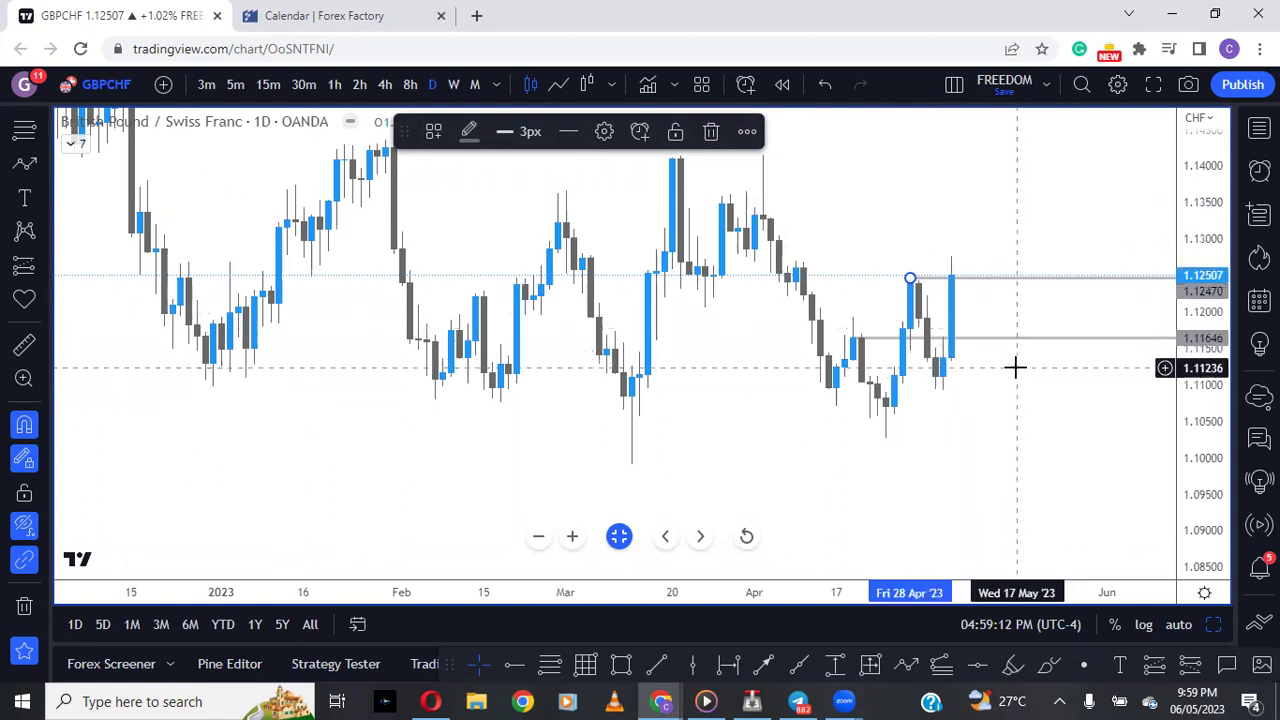
# Step: Move the upper ray to the early-April high at 1.14154 and set the lower ray at the 25 April low of 1.10274
pyautogui.moveTo(1010, 377); pyautogui.dragTo(992, 401)
pyautogui.moveTo(894, 301)
pyautogui.mouseDown()
pyautogui.moveTo(714, 226)
pyautogui.moveTo(742, 186)
pyautogui.mouseUp()
pyautogui.hotkey('alt', 'j')
pyautogui.click(868, 462)
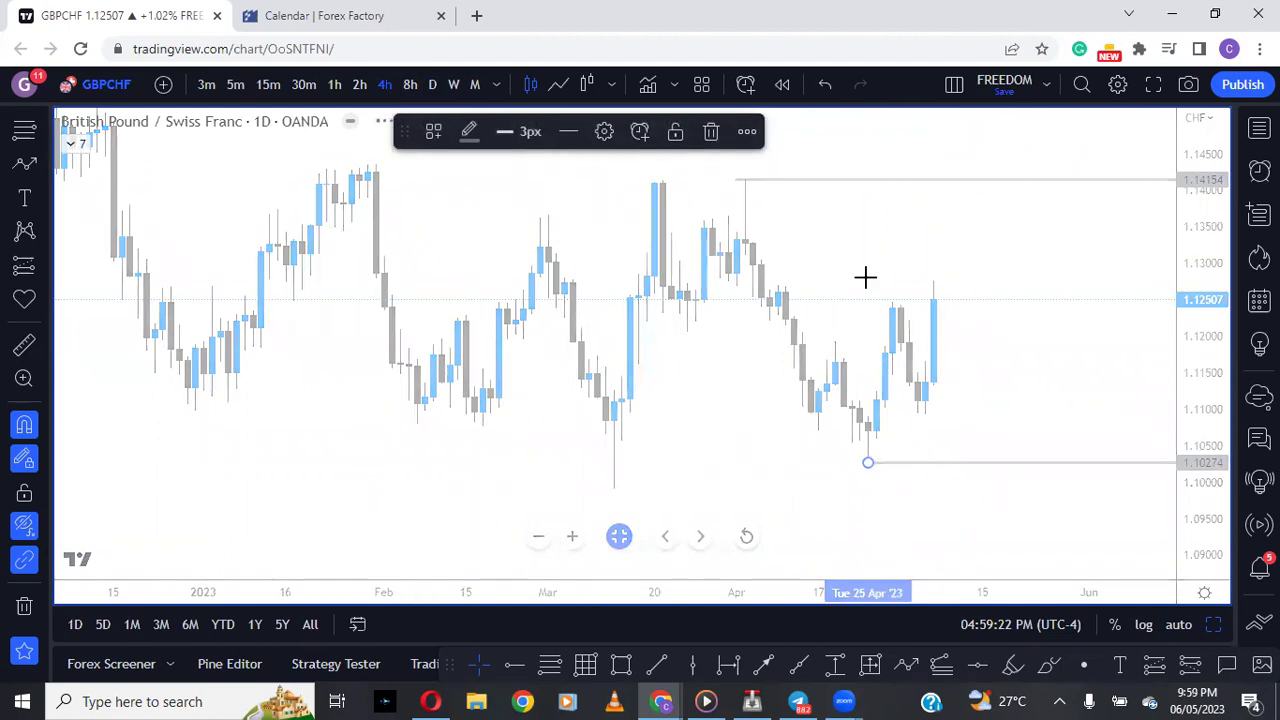
# Step: On the 4-hour GBPCHF chart, add horizontal rays at the April levels 1.12706, 1.13053 and 1.13287
pyautogui.write('4h')
pyautogui.press('Return')
pyautogui.scroll(-2, 1034, 480)
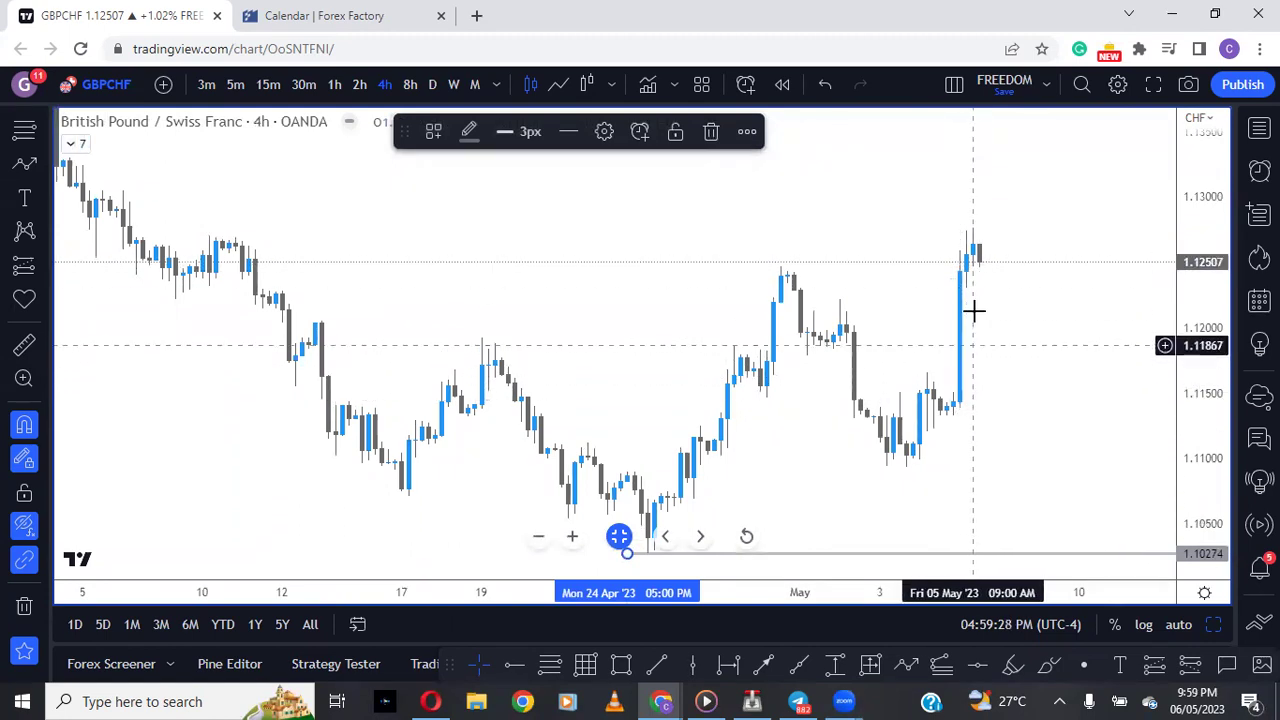
pyautogui.scroll(-3, 1000, 466)
pyautogui.moveTo(708, 320)
pyautogui.mouseDown()
pyautogui.moveTo(686, 411)
pyautogui.moveTo(677, 366)
pyautogui.mouseUp()
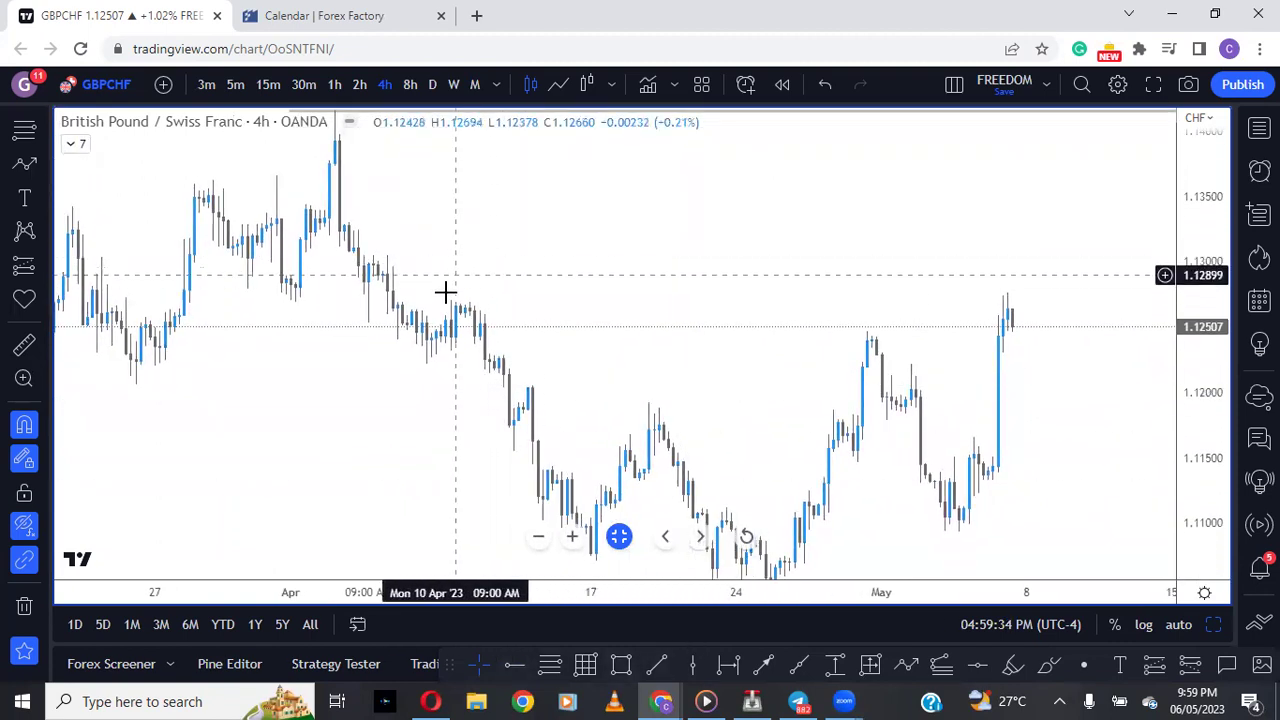
pyautogui.click(512, 664)
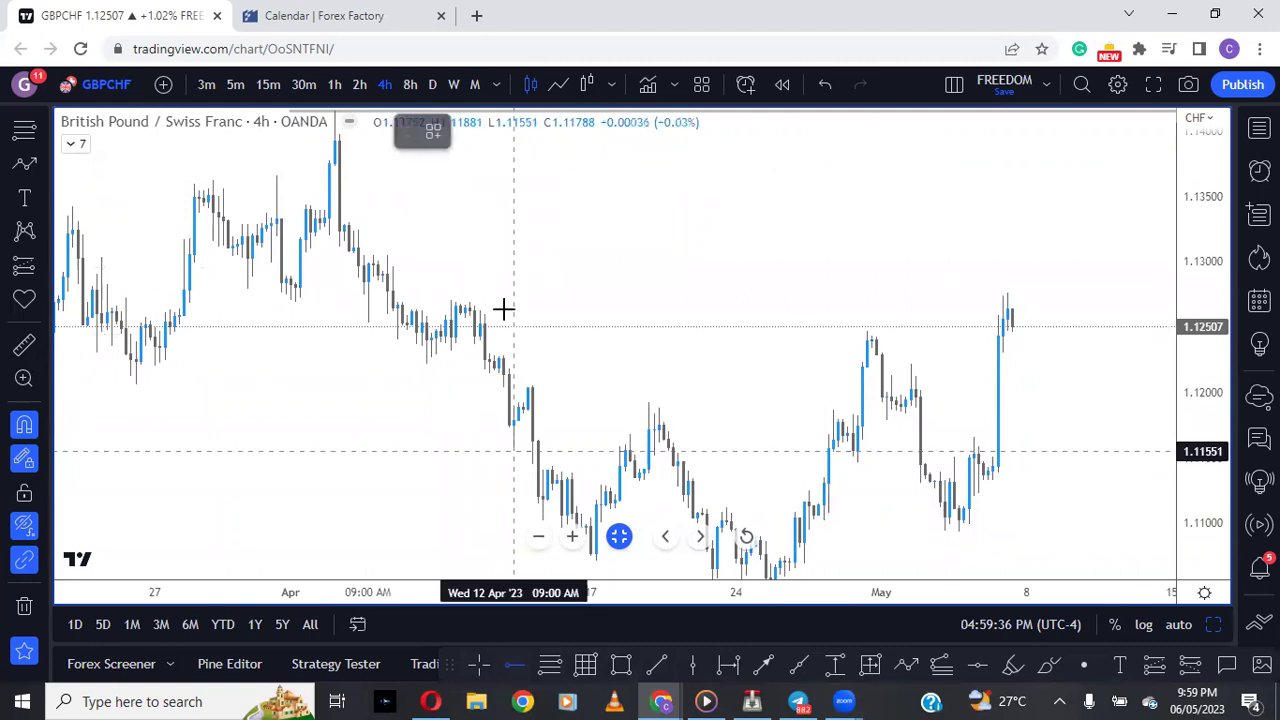
pyautogui.click(451, 299)
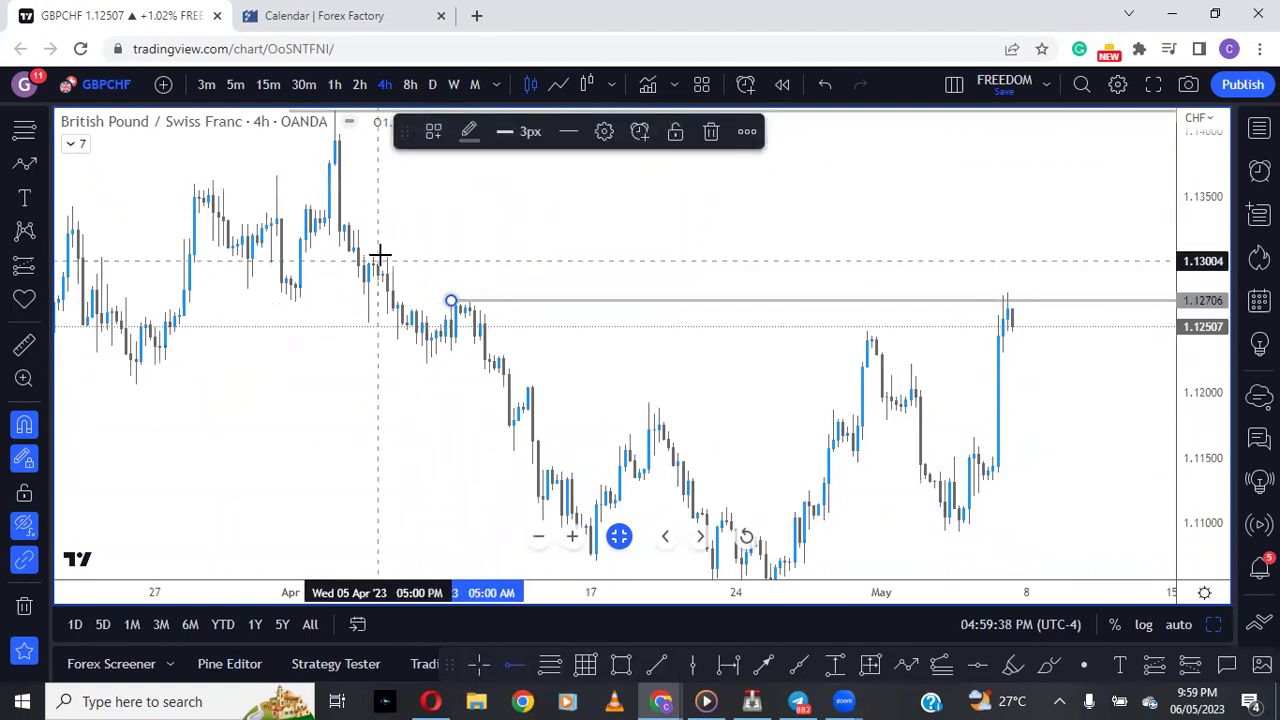
pyautogui.click(385, 257)
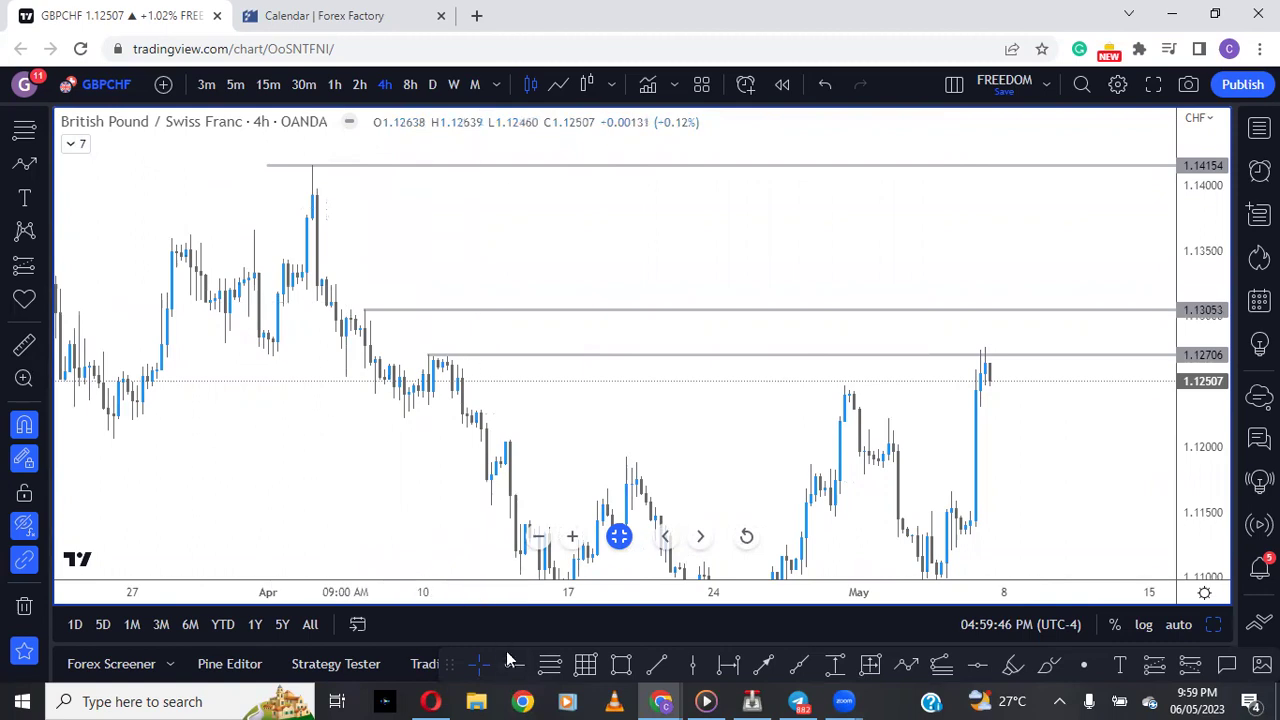
pyautogui.click(320, 279)
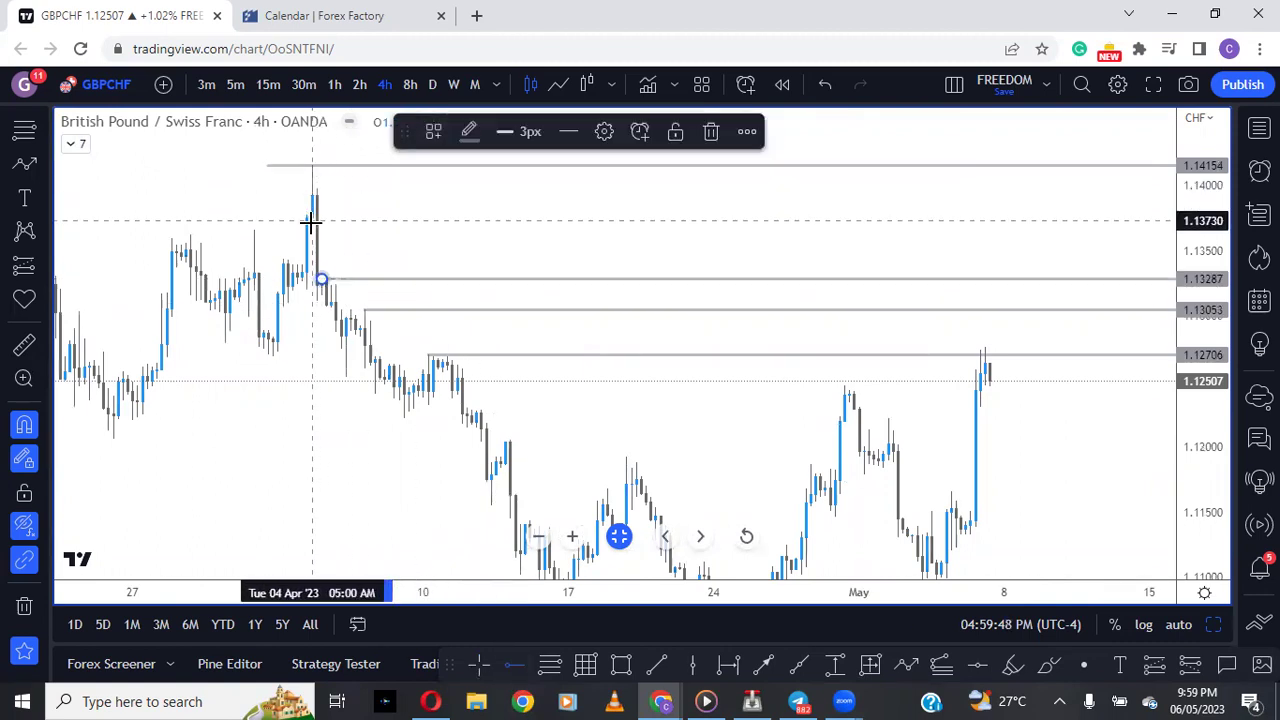
# Step: Add a horizontal ray at about 1.1373 from the 4 April candle on 4-hour GBPCHF and review recent price on the 1-hour and 2-hour timeframes
pyautogui.click(311, 220)
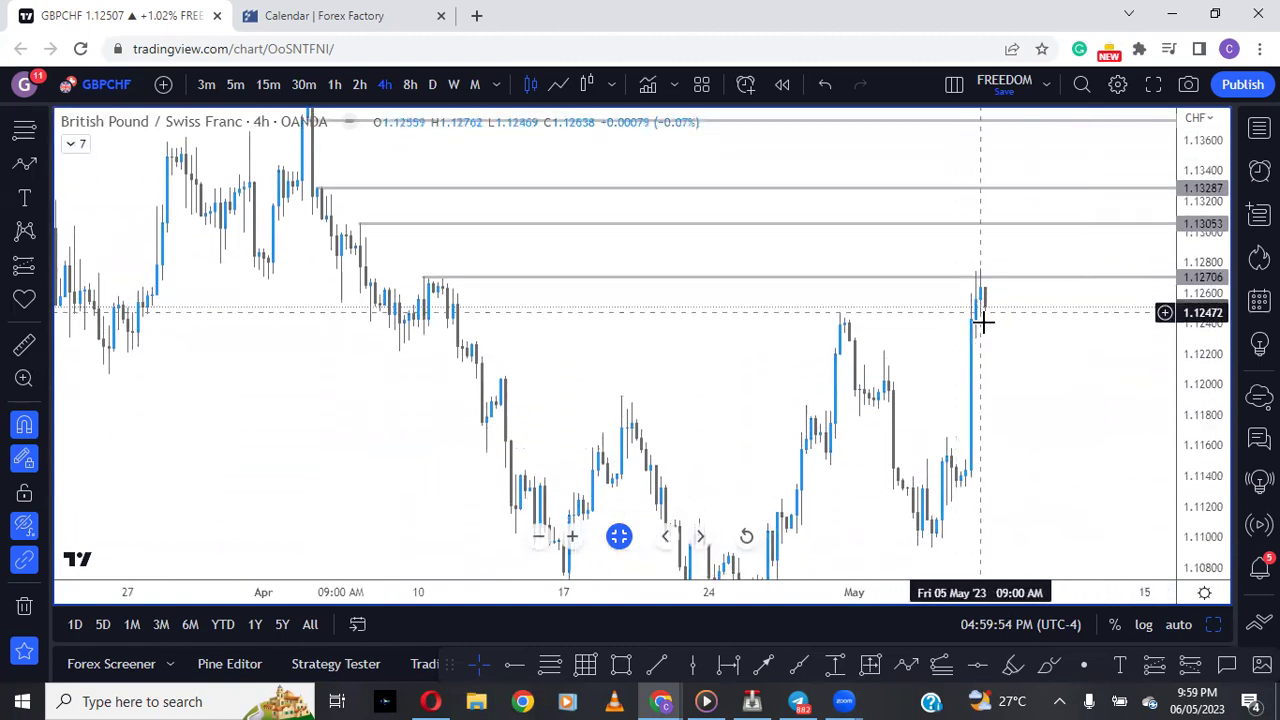
pyautogui.scroll(2, 960, 460)
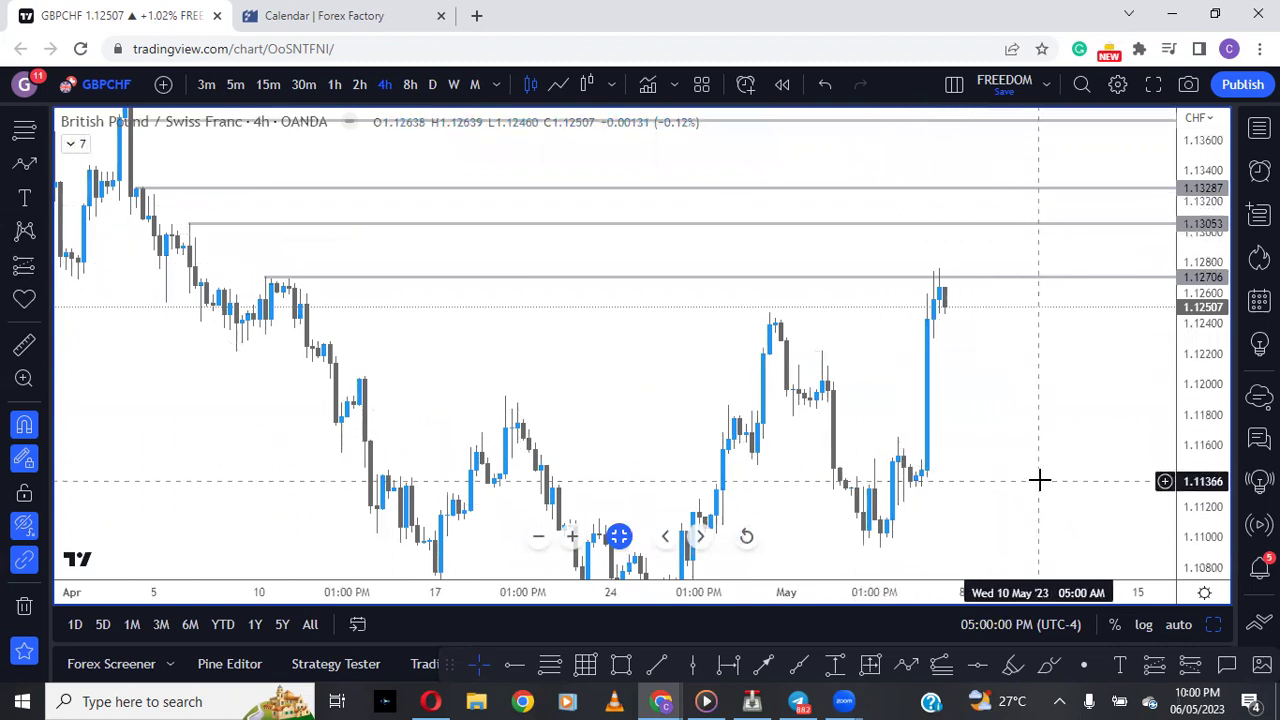
pyautogui.scroll(1, 1000, 500)
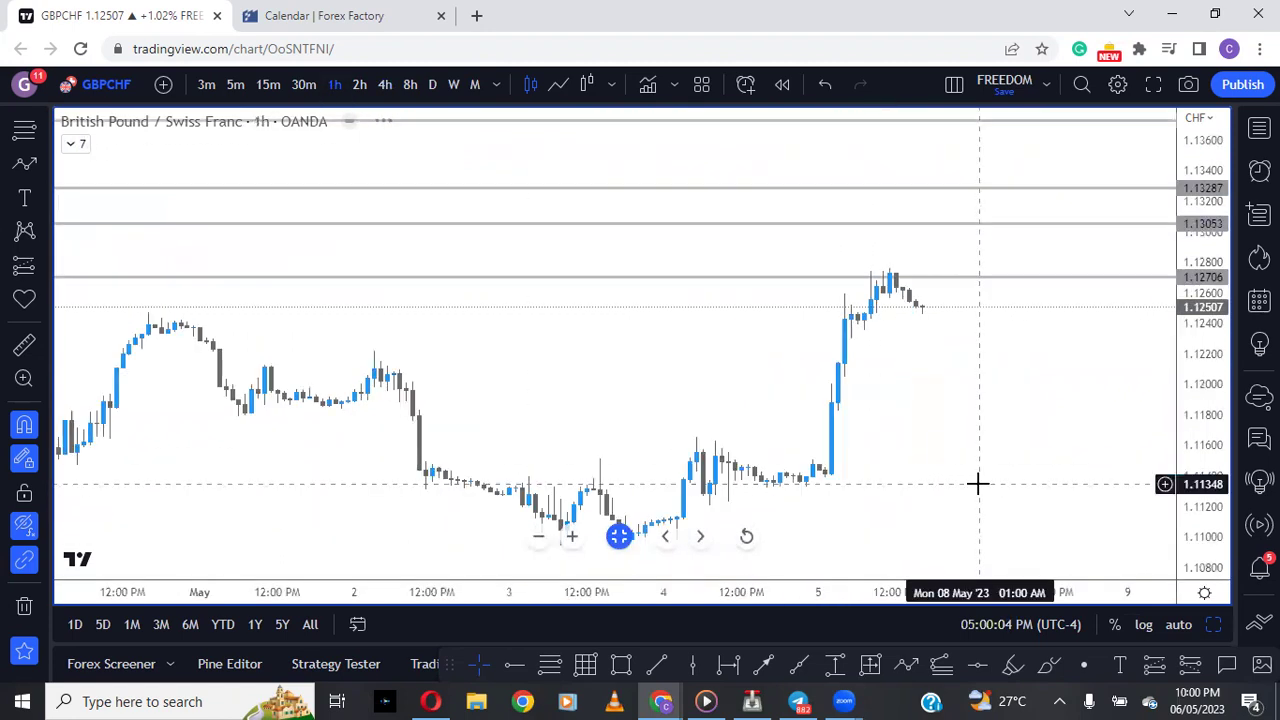
pyautogui.click(362, 86)
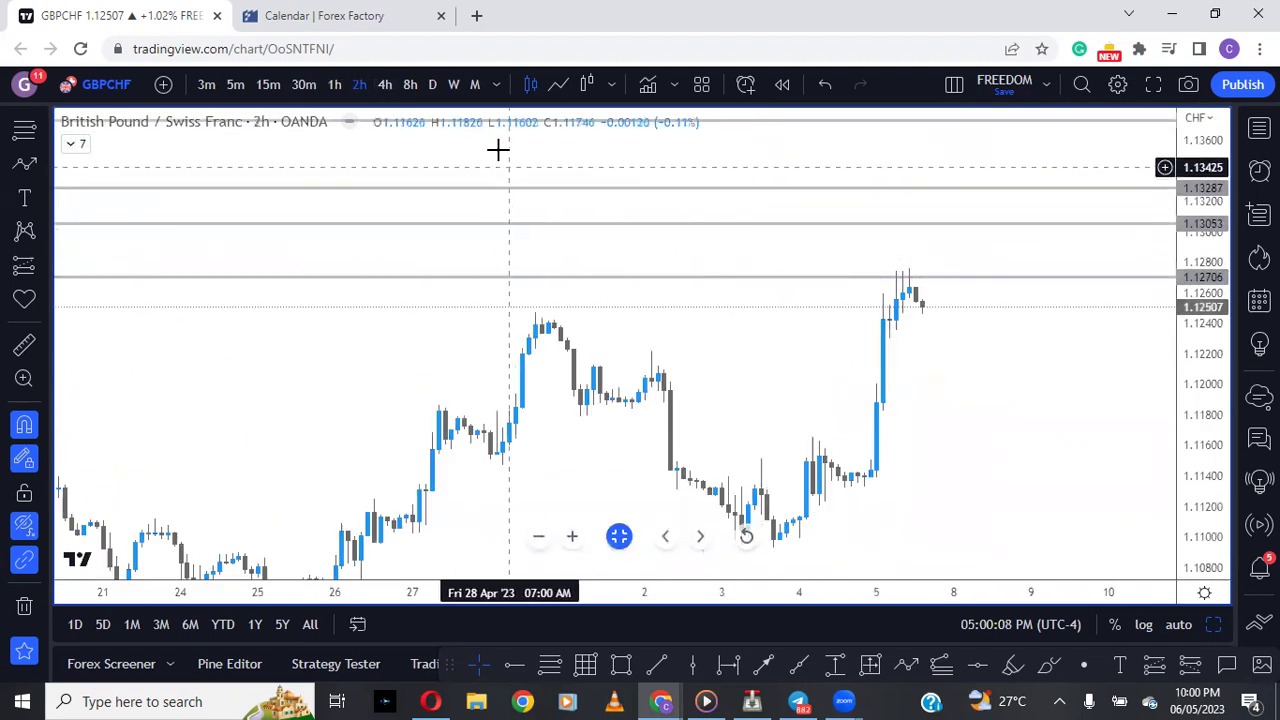
pyautogui.click(384, 84)
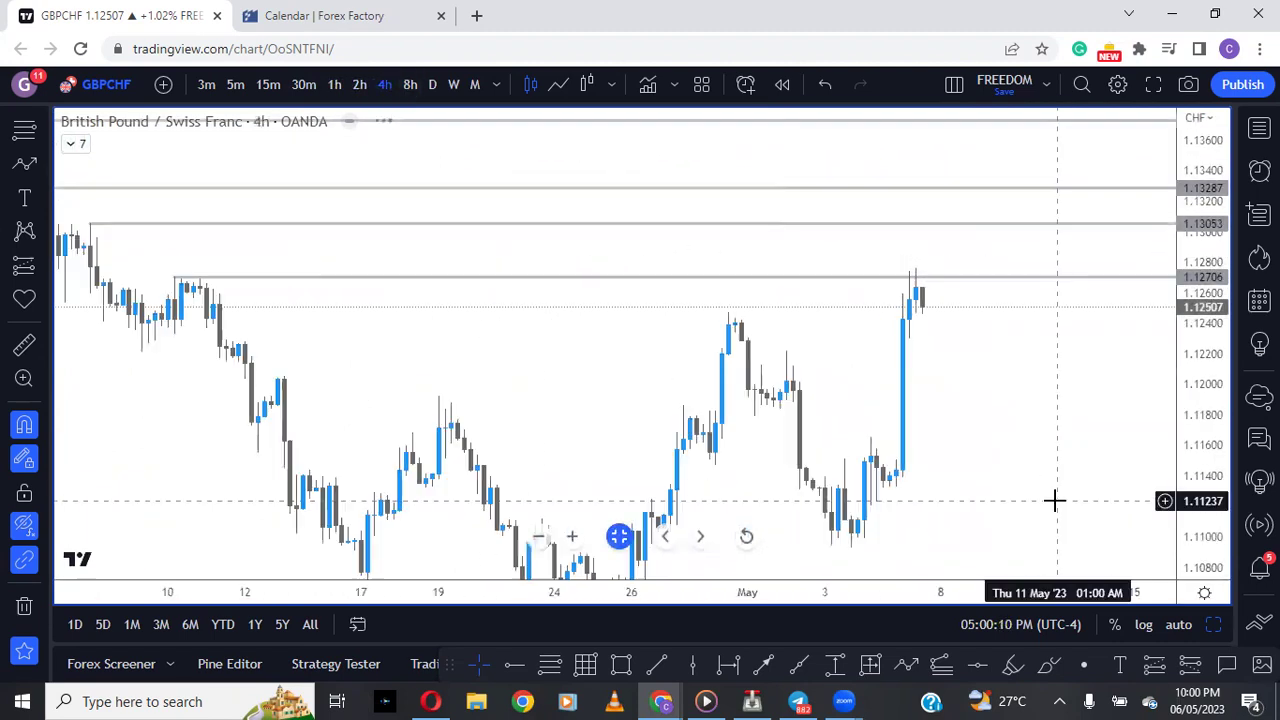
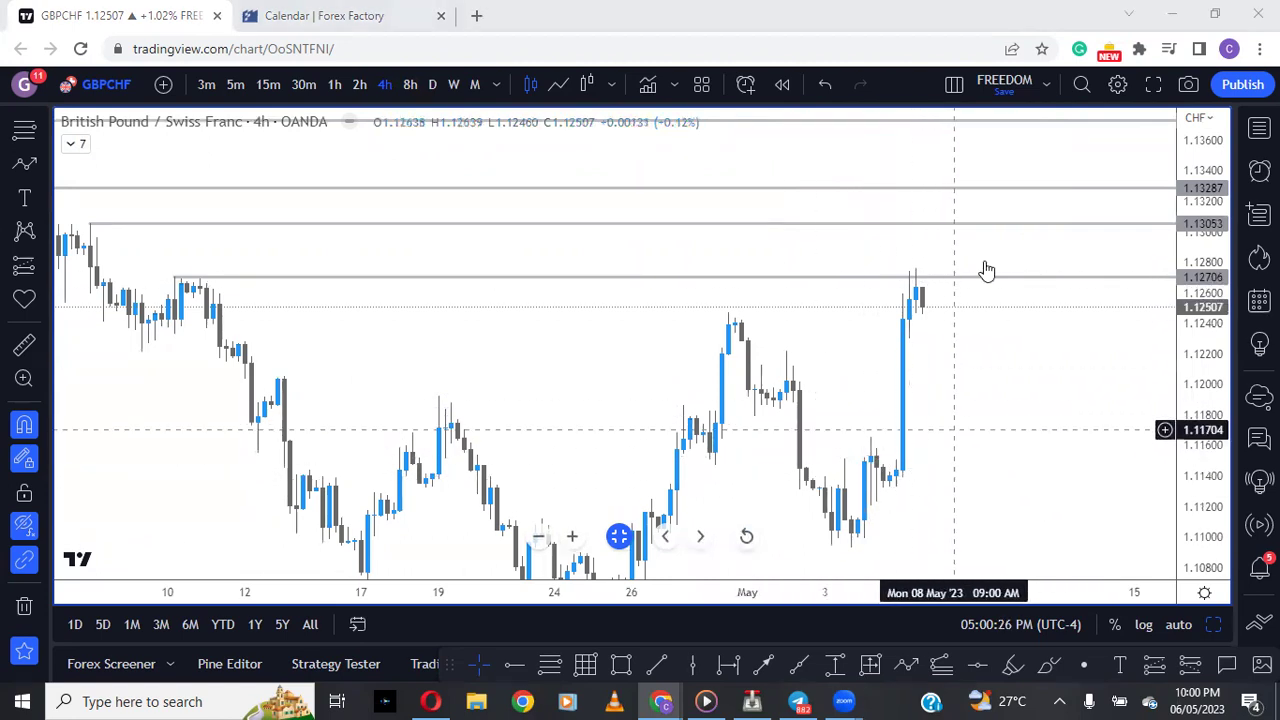
pyautogui.scroll(-3, 975, 415)
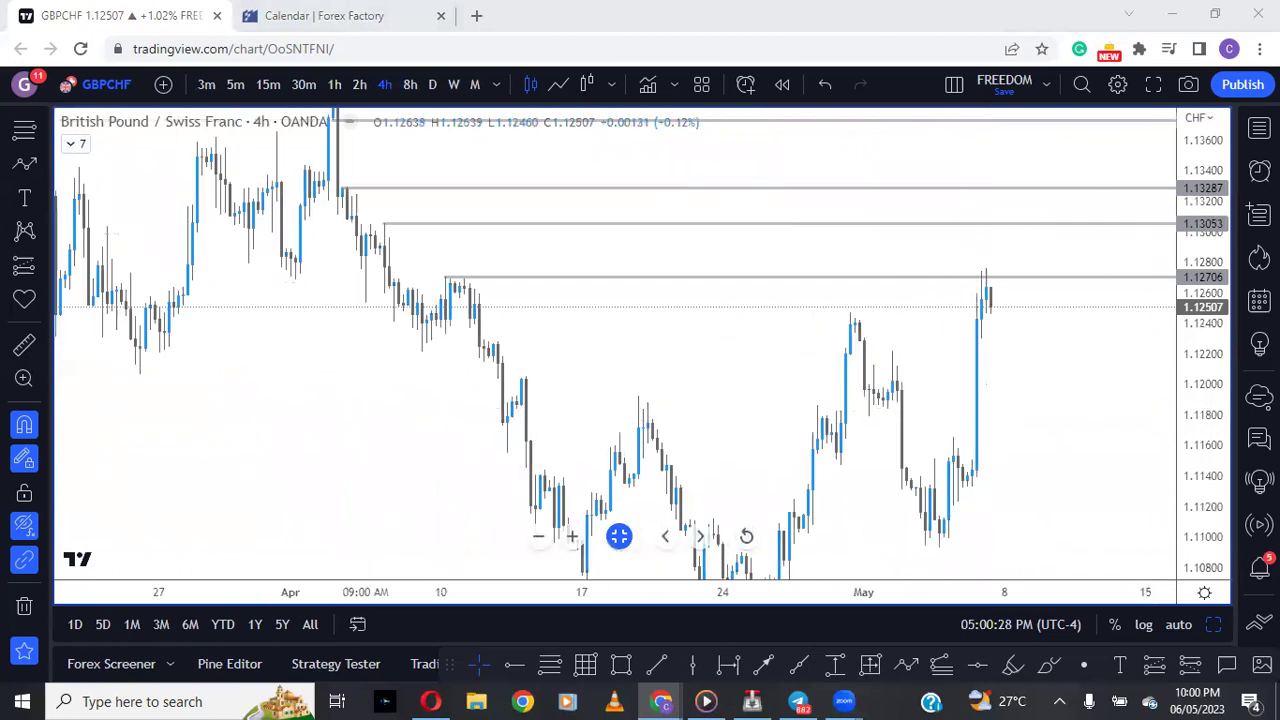
# Step: Open the JPYBASKET chart from the watchlist on the daily timeframe with its swing indicators shown
pyautogui.click(1259, 128)
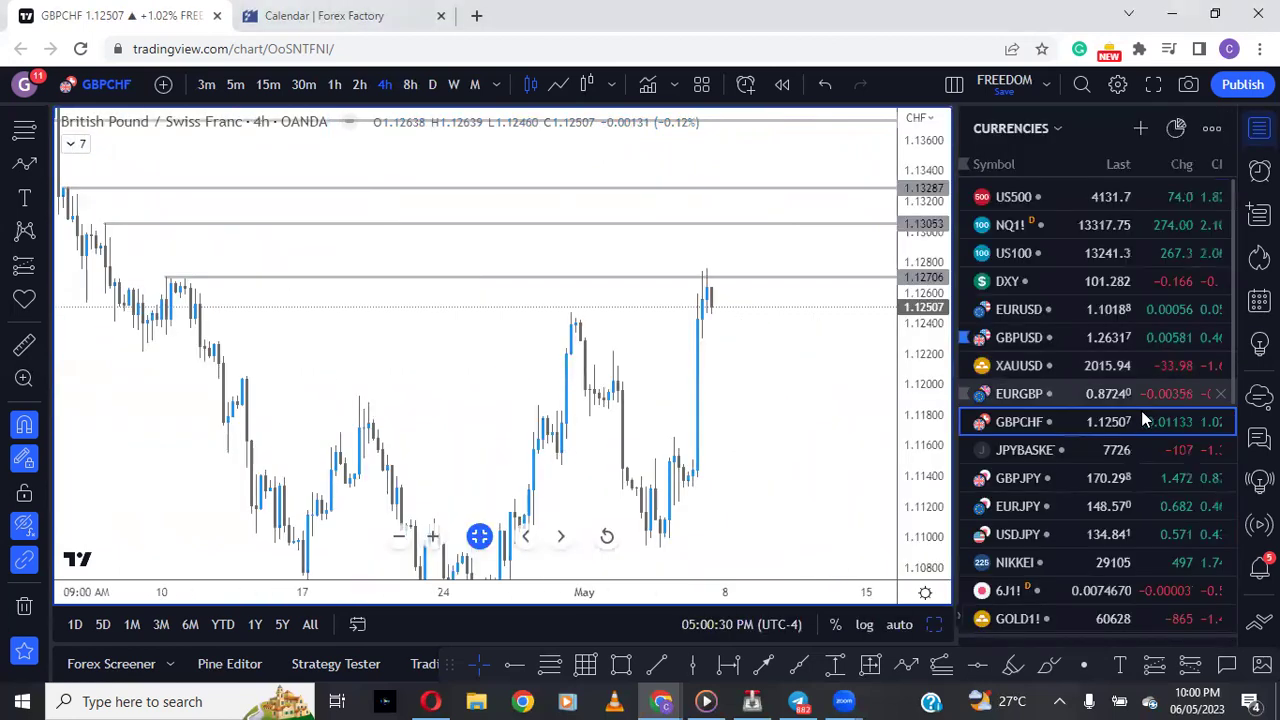
pyautogui.click(1037, 455)
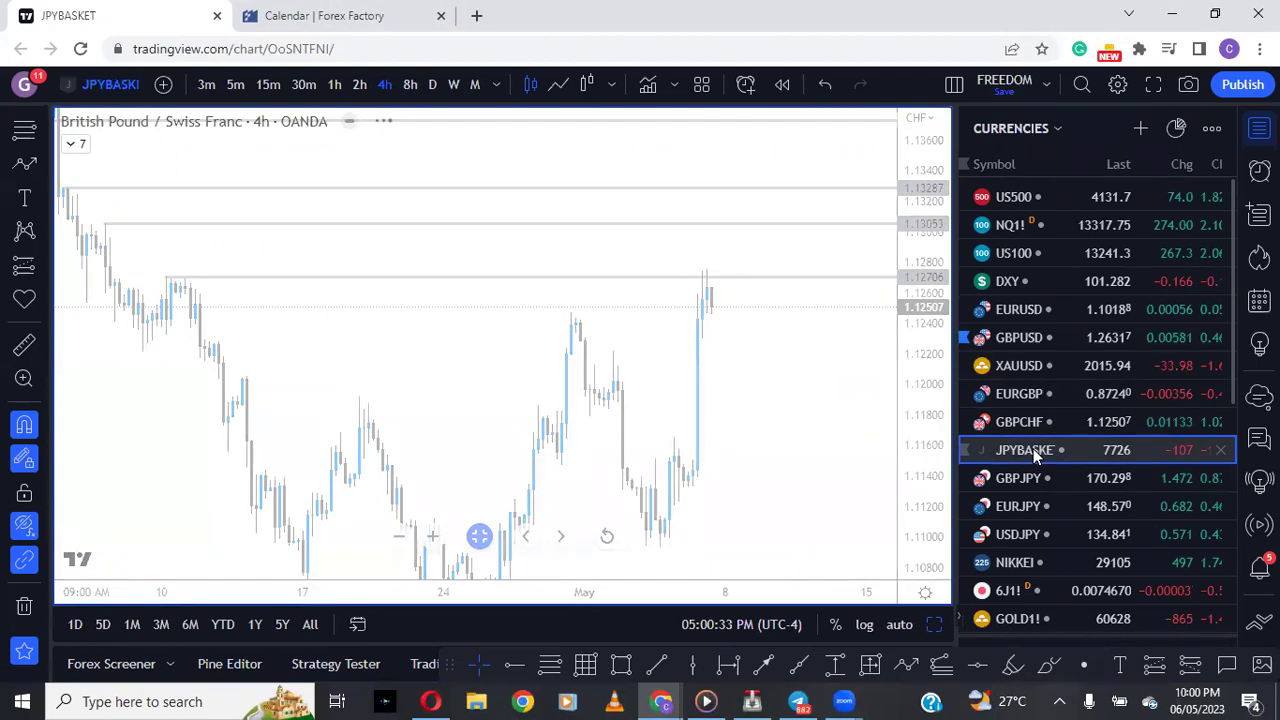
pyautogui.click(1259, 128)
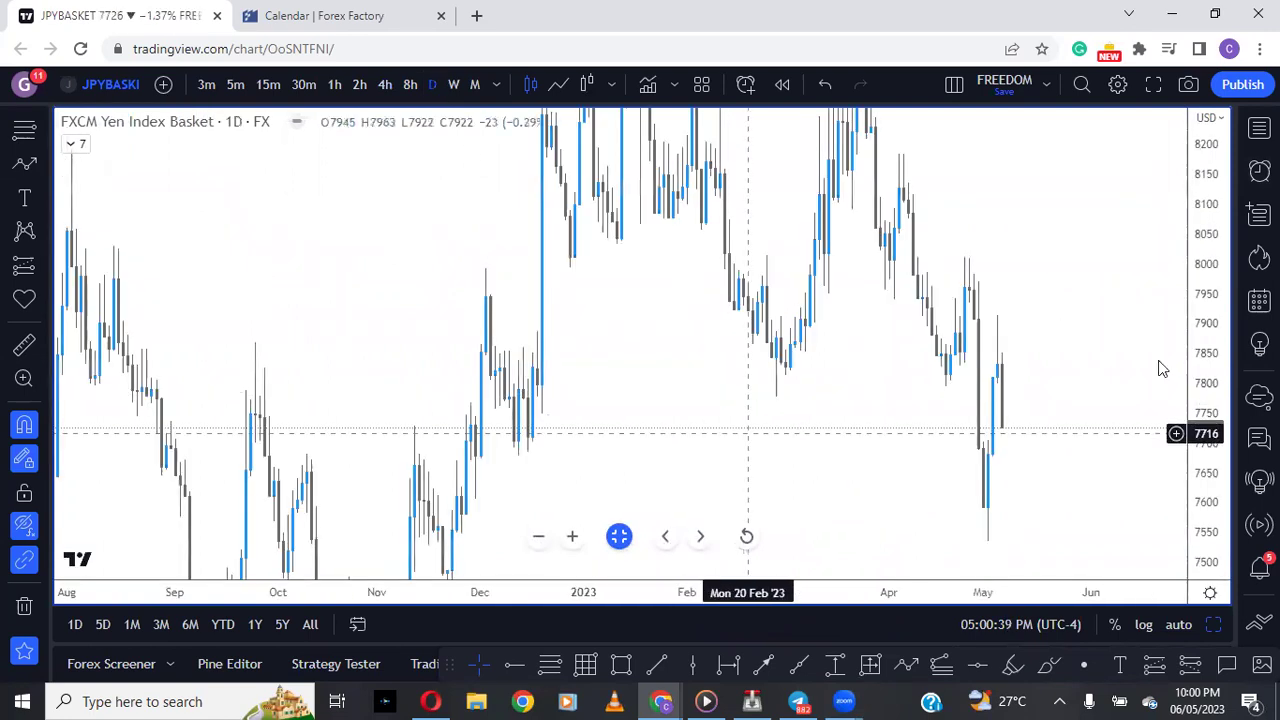
pyautogui.scroll(3, 1160, 369)
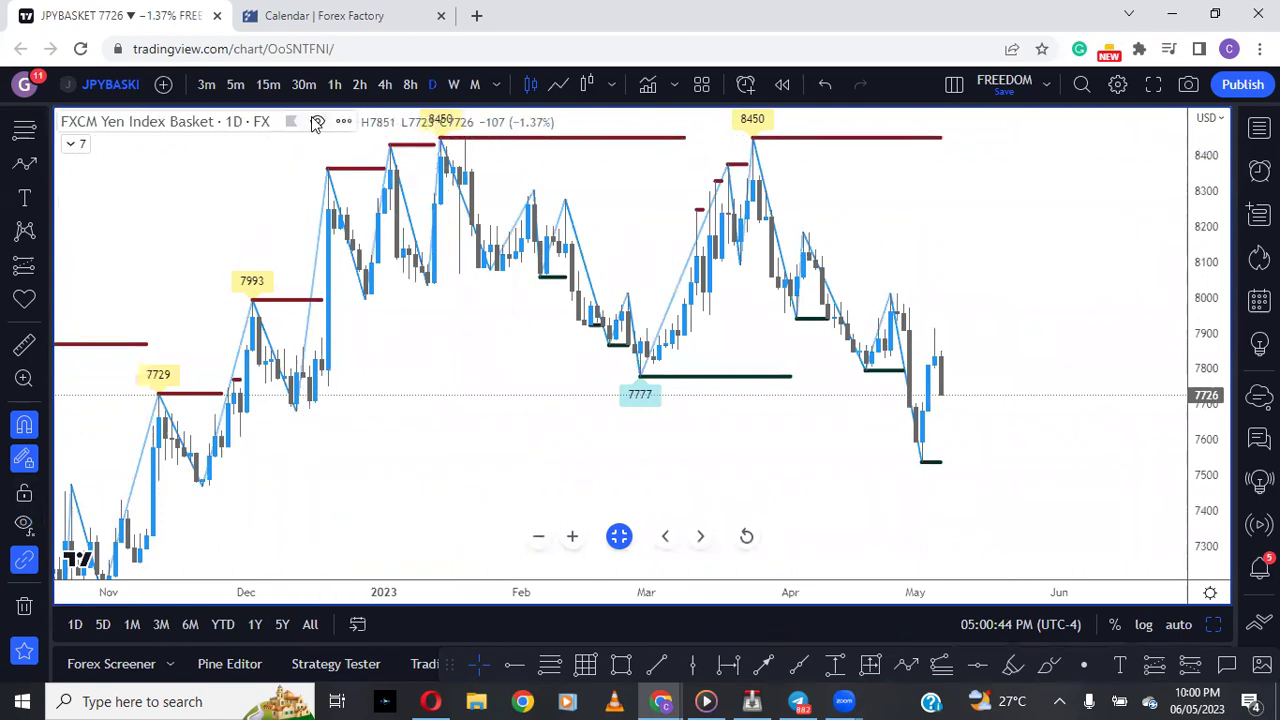
# Step: Hide the daily JPYBASKET candles, highlight the falling swings from early April to May, delete the highlight and restore the candles
pyautogui.click(317, 121)
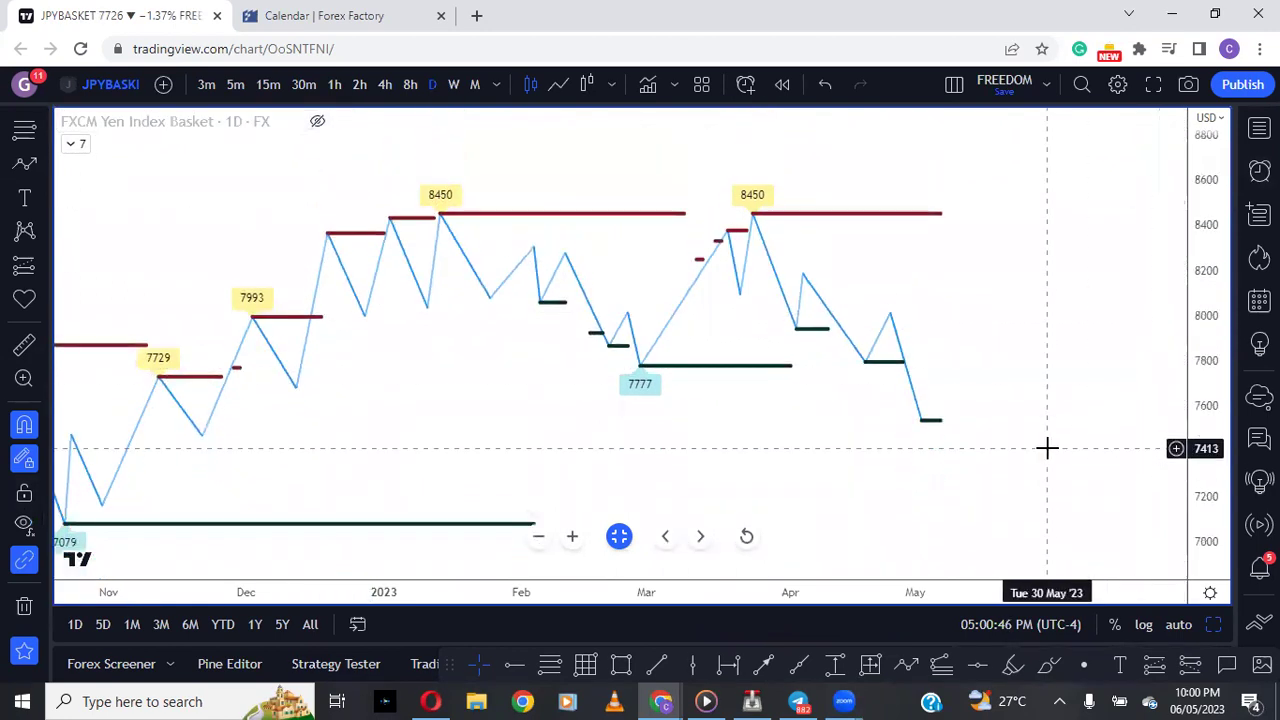
pyautogui.scroll(-2, 1047, 448)
pyautogui.scroll(3, 1035, 443)
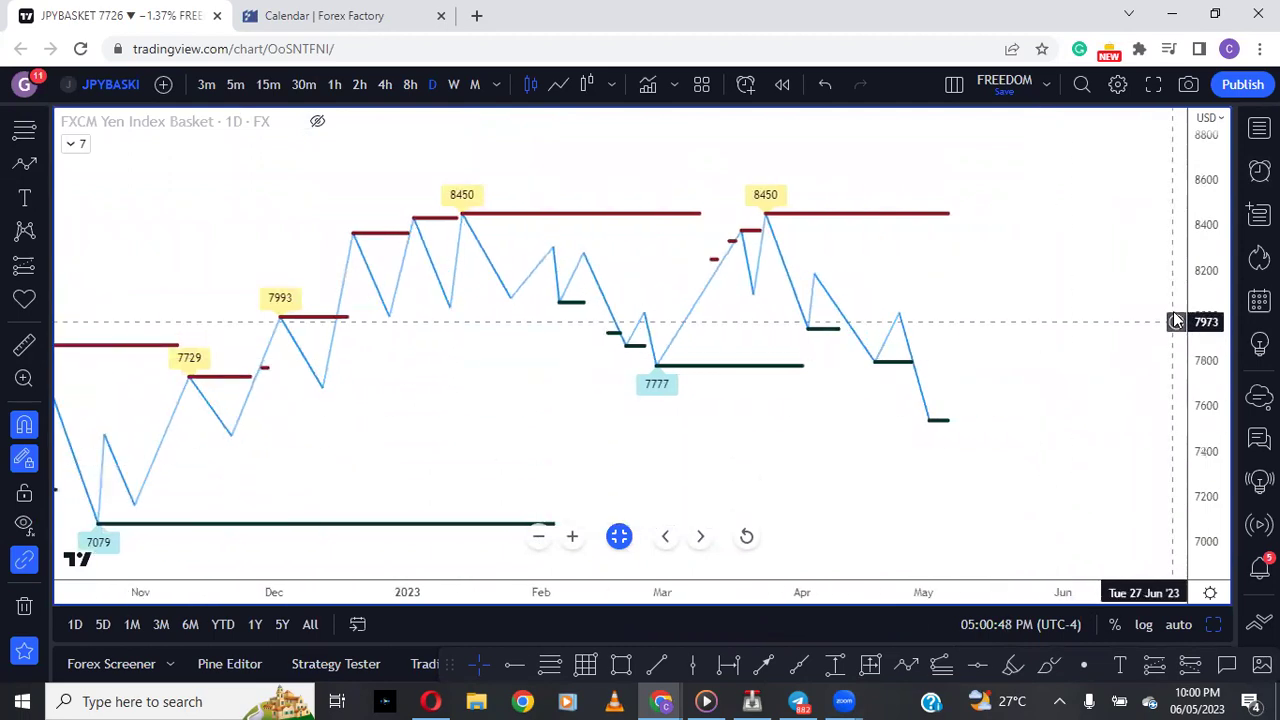
pyautogui.moveTo(1196, 296); pyautogui.dragTo(1196, 280)
pyautogui.click(1012, 670)
pyautogui.moveTo(814, 249)
pyautogui.mouseDown()
pyautogui.moveTo(878, 378)
pyautogui.moveTo(903, 294)
pyautogui.moveTo(947, 452)
pyautogui.mouseUp()
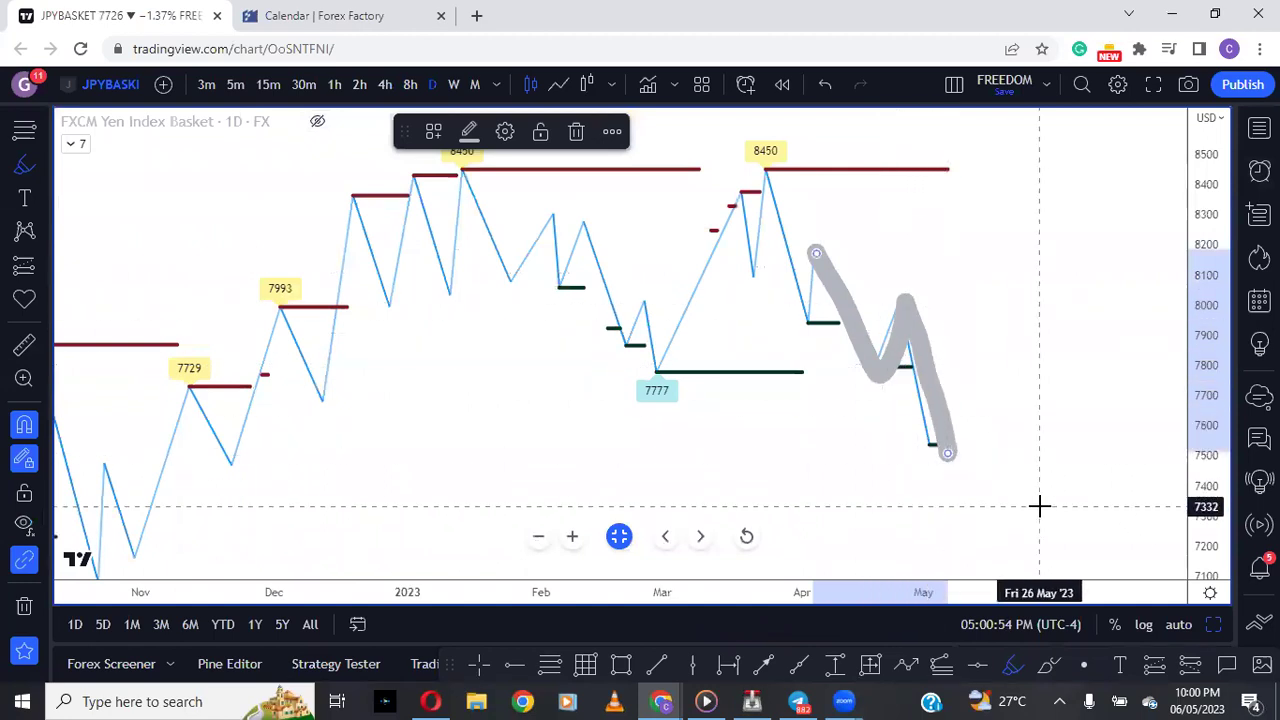
pyautogui.click(584, 130)
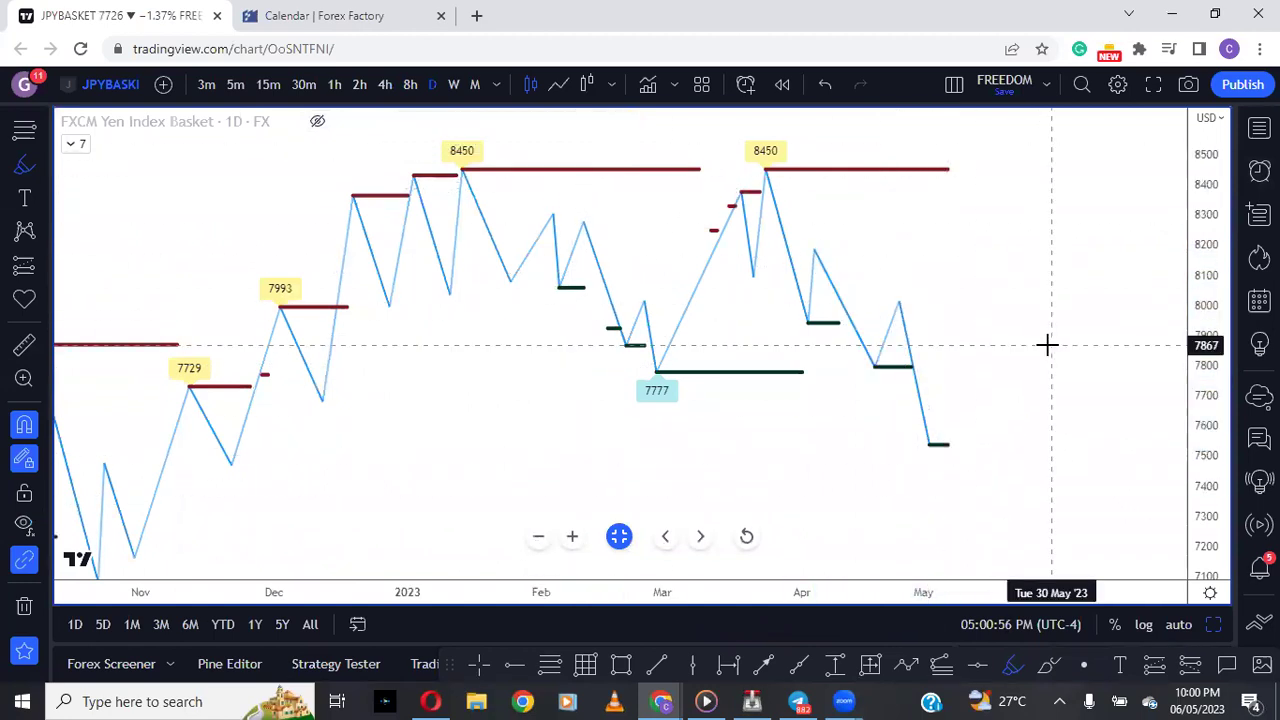
pyautogui.click(317, 121)
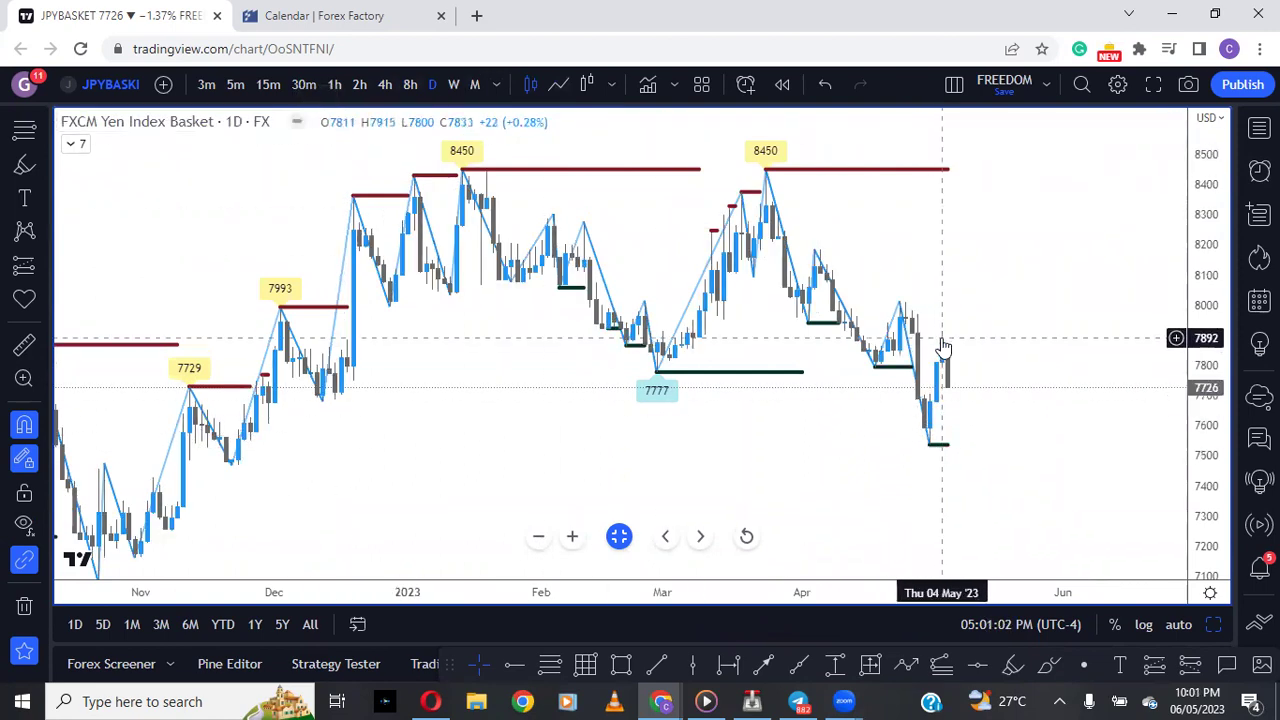
# Step: On the 4-hour JPYBASKET chart, draw a projected path from the latest low up to about 7881 and down to about 7516, and delete it
pyautogui.click(385, 85)
pyautogui.moveTo(1201, 515); pyautogui.dragTo(1003, 357)
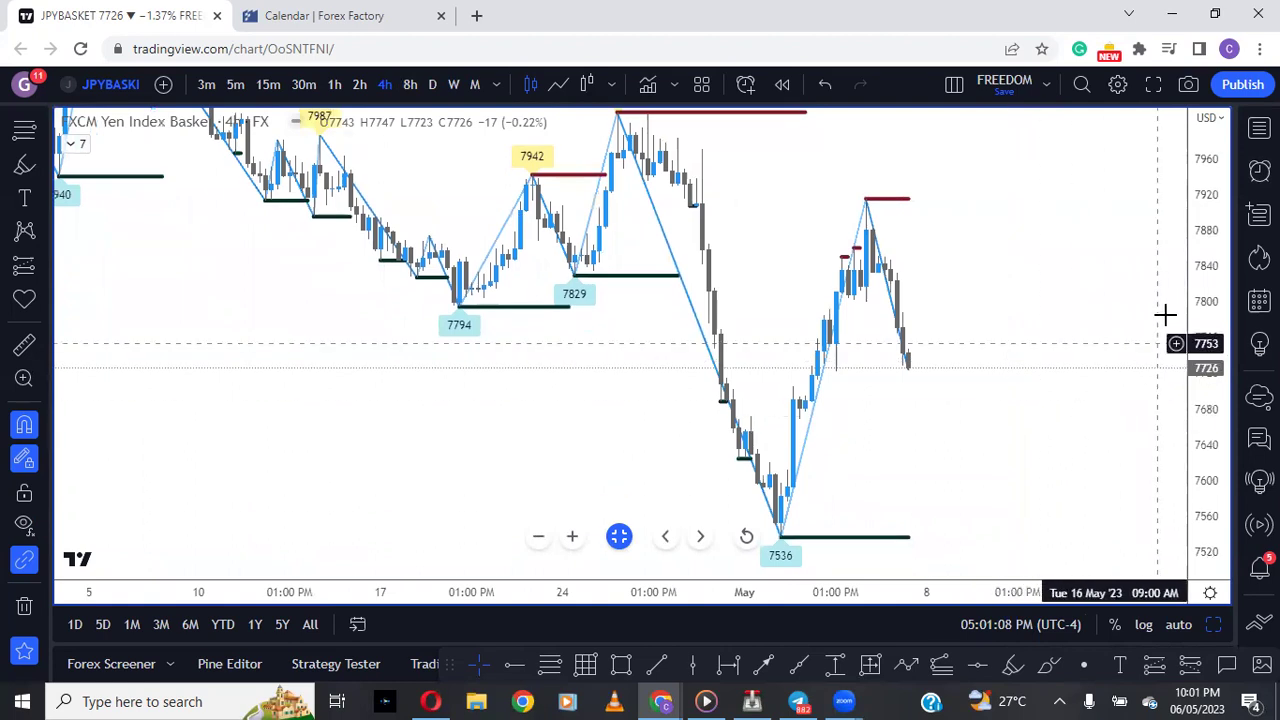
pyautogui.moveTo(1200, 290); pyautogui.dragTo(1196, 343)
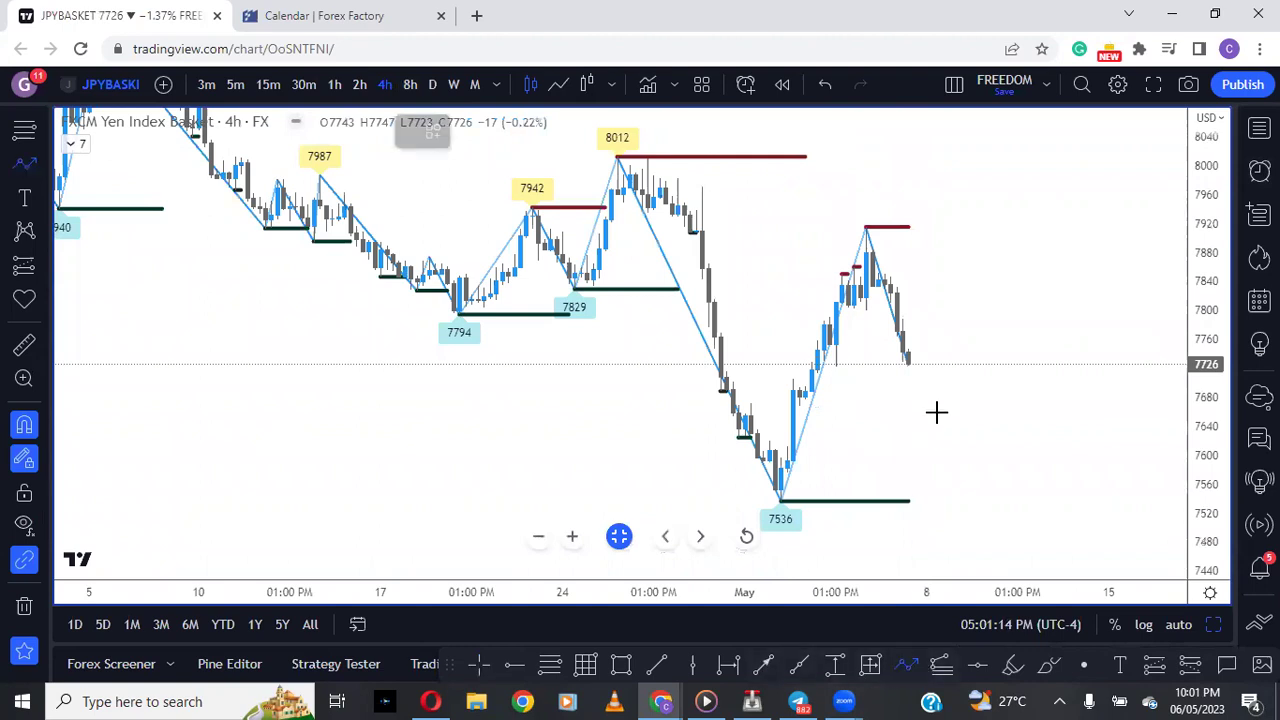
pyautogui.click(912, 358)
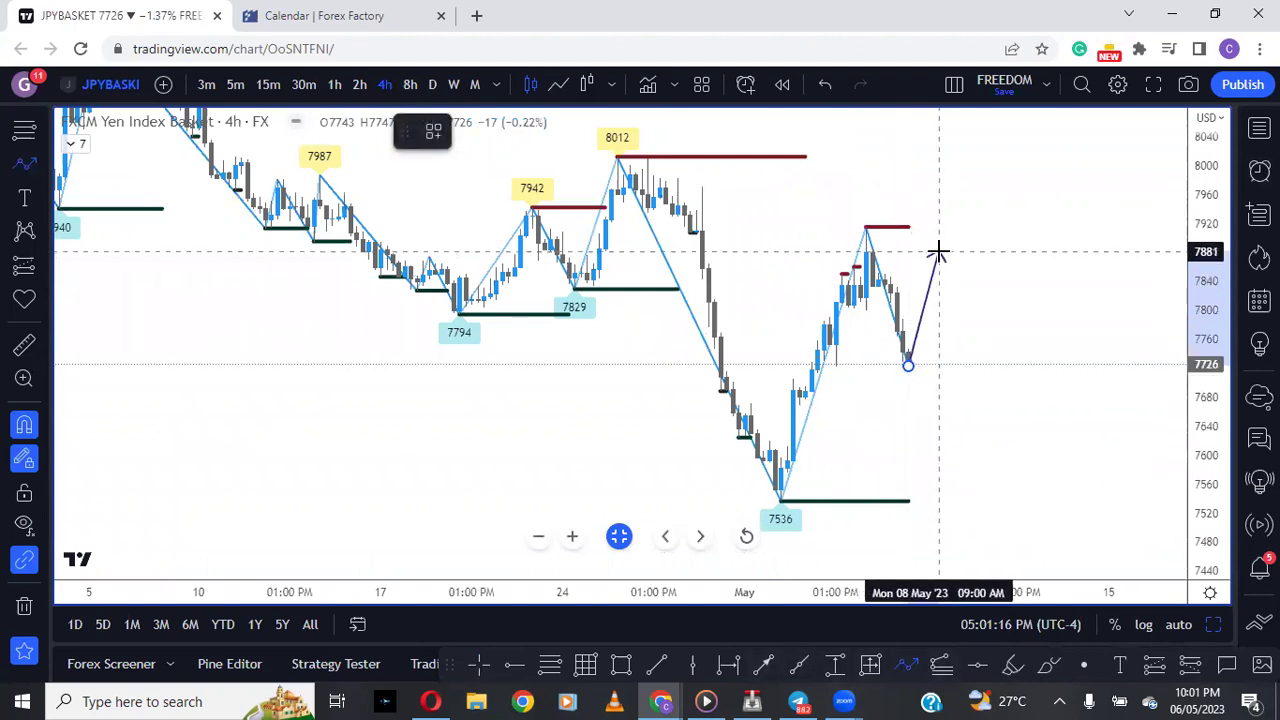
pyautogui.click(938, 256)
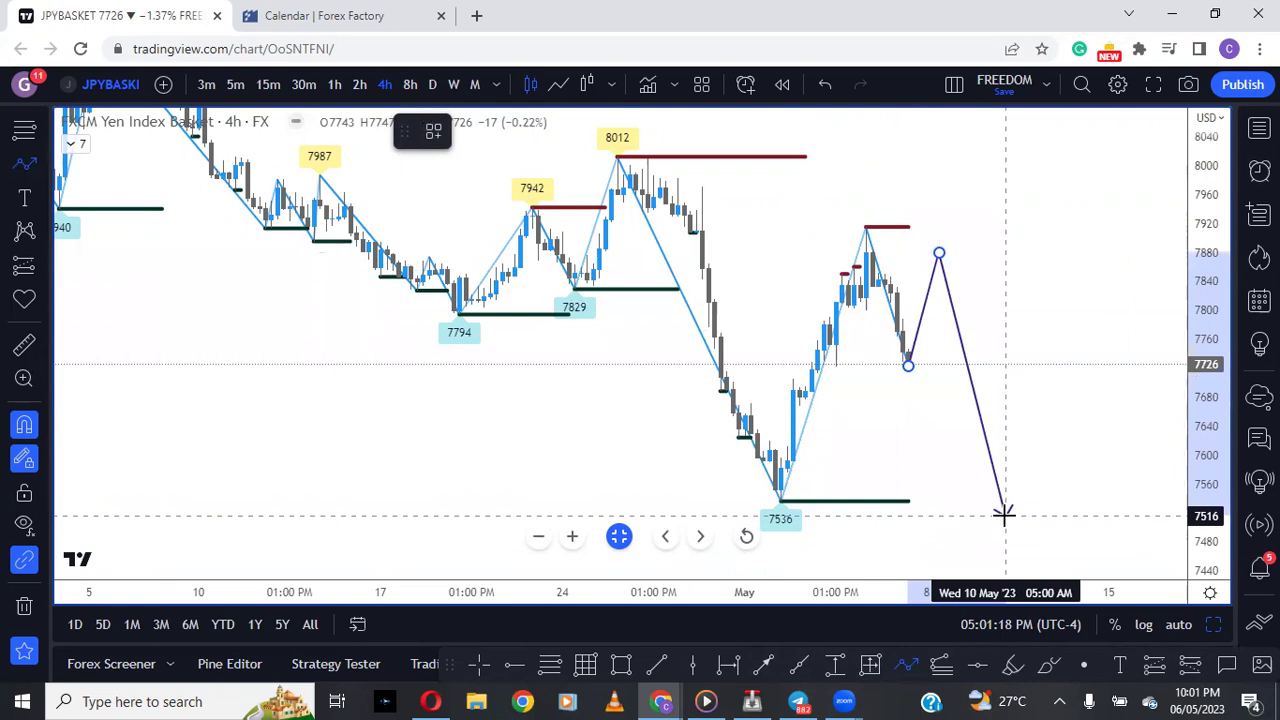
pyautogui.click(1005, 514)
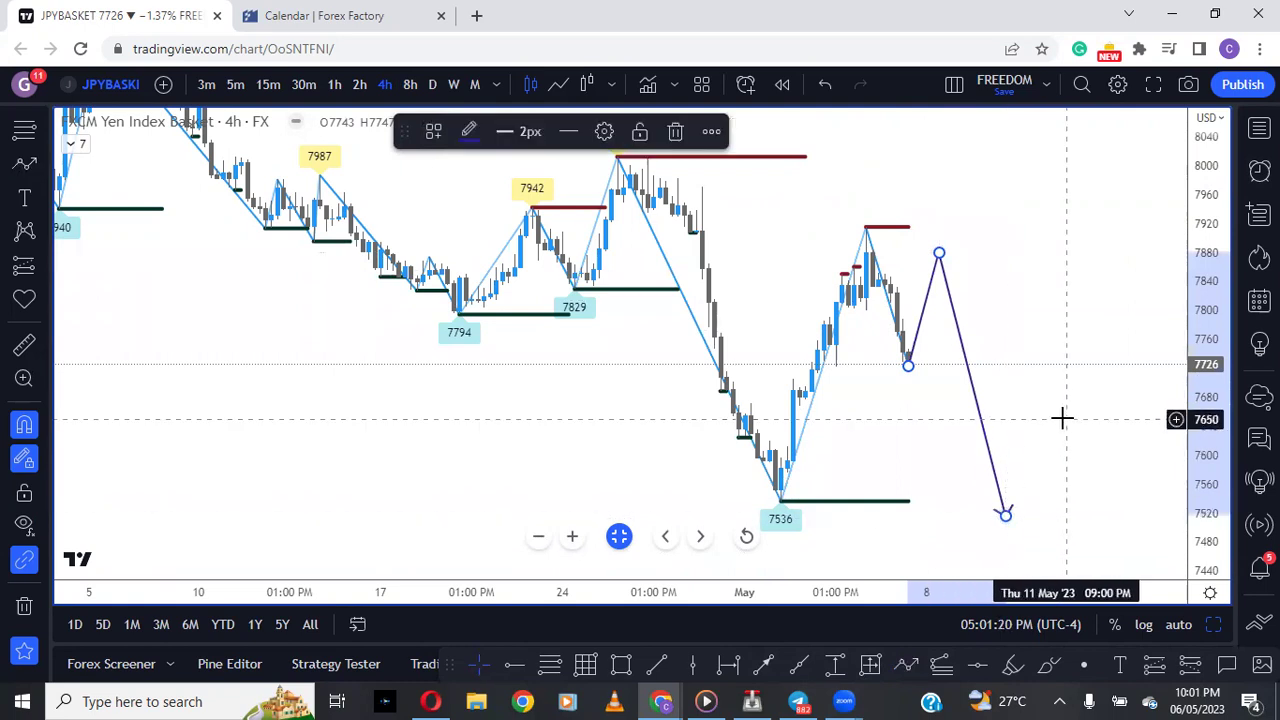
pyautogui.click(433, 86)
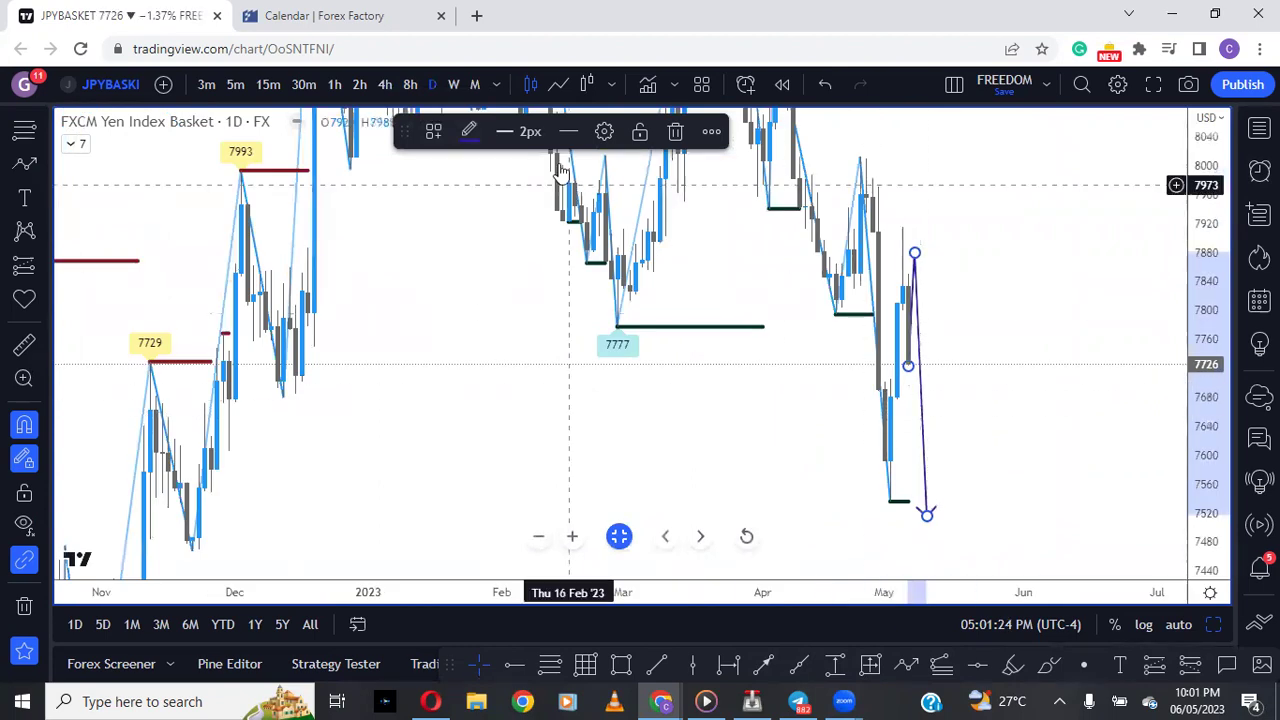
pyautogui.click(675, 131)
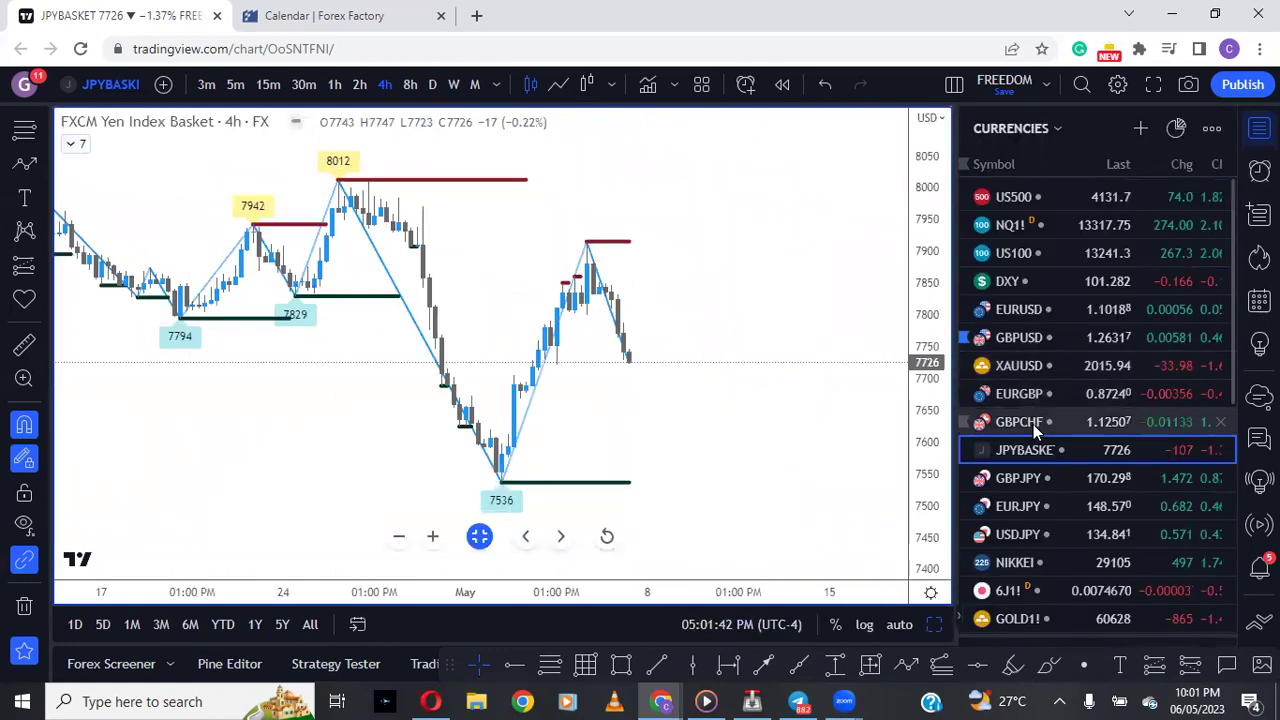
# Step: Open the GBPJPY chart, set the timeframe to daily and remove all its existing drawings
pyautogui.click(1038, 481)
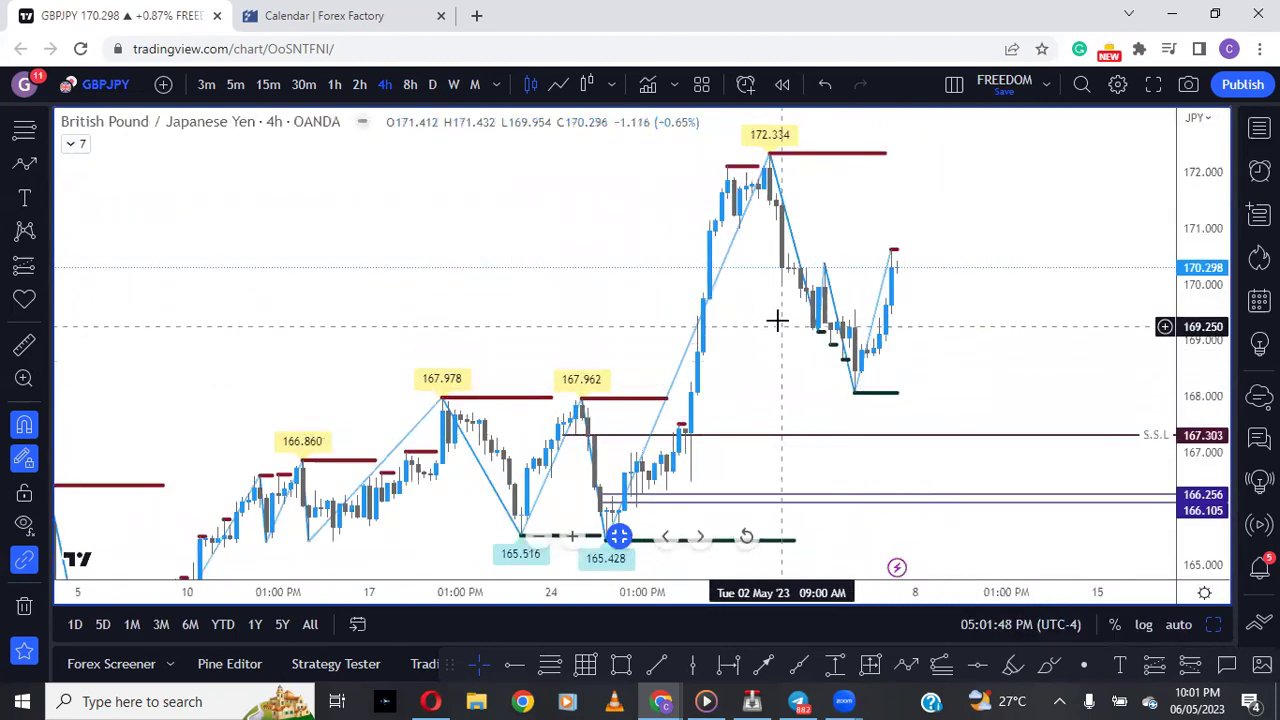
pyautogui.click(432, 84)
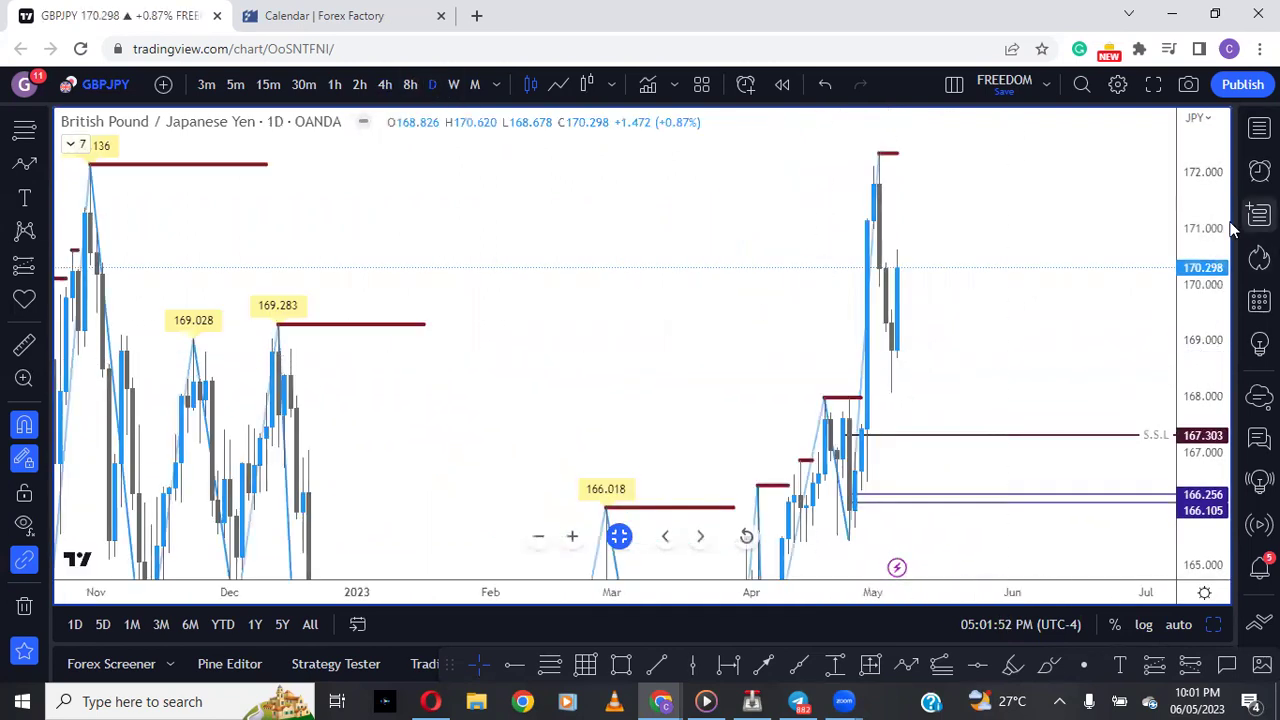
pyautogui.click(20, 608)
pyautogui.click(86, 604)
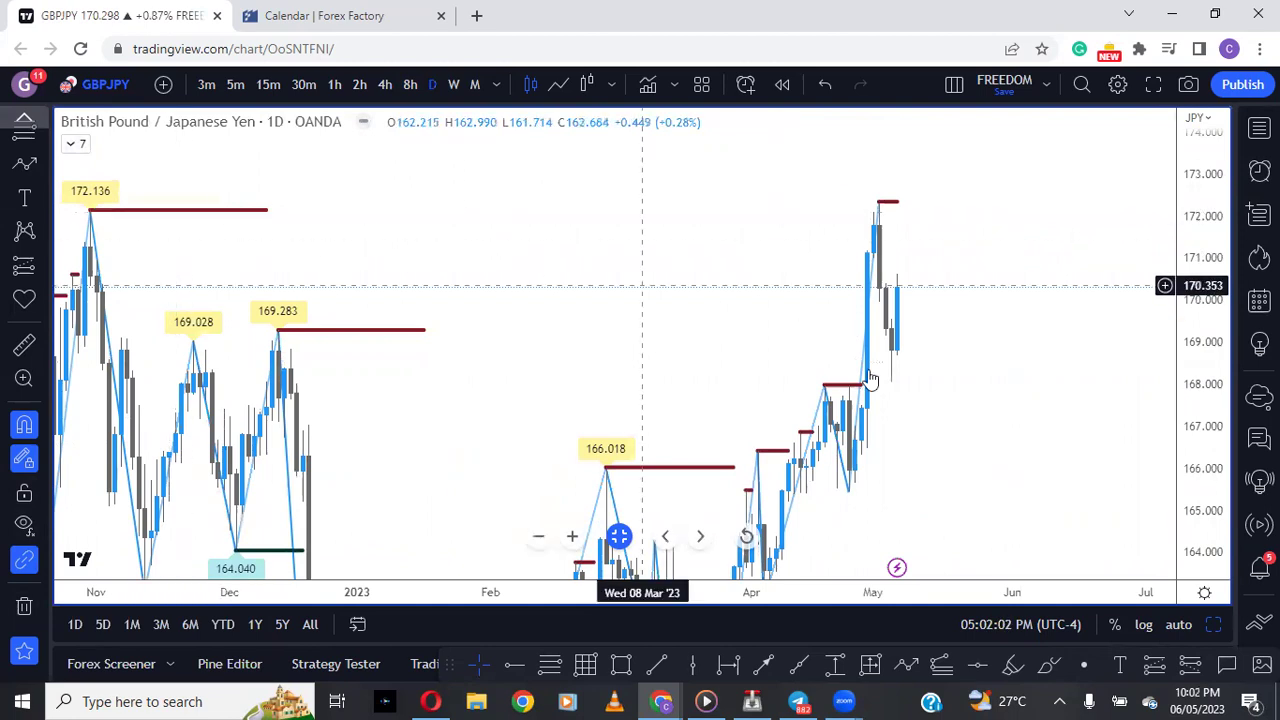
# Step: With the daily GBPJPY candles hidden, highlight the rising April–May swings and a projected pullback and rise to about 174, and delete both highlights
pyautogui.scroll(-2, 1000, 391)
pyautogui.moveTo(1204, 270); pyautogui.dragTo(1192, 400)
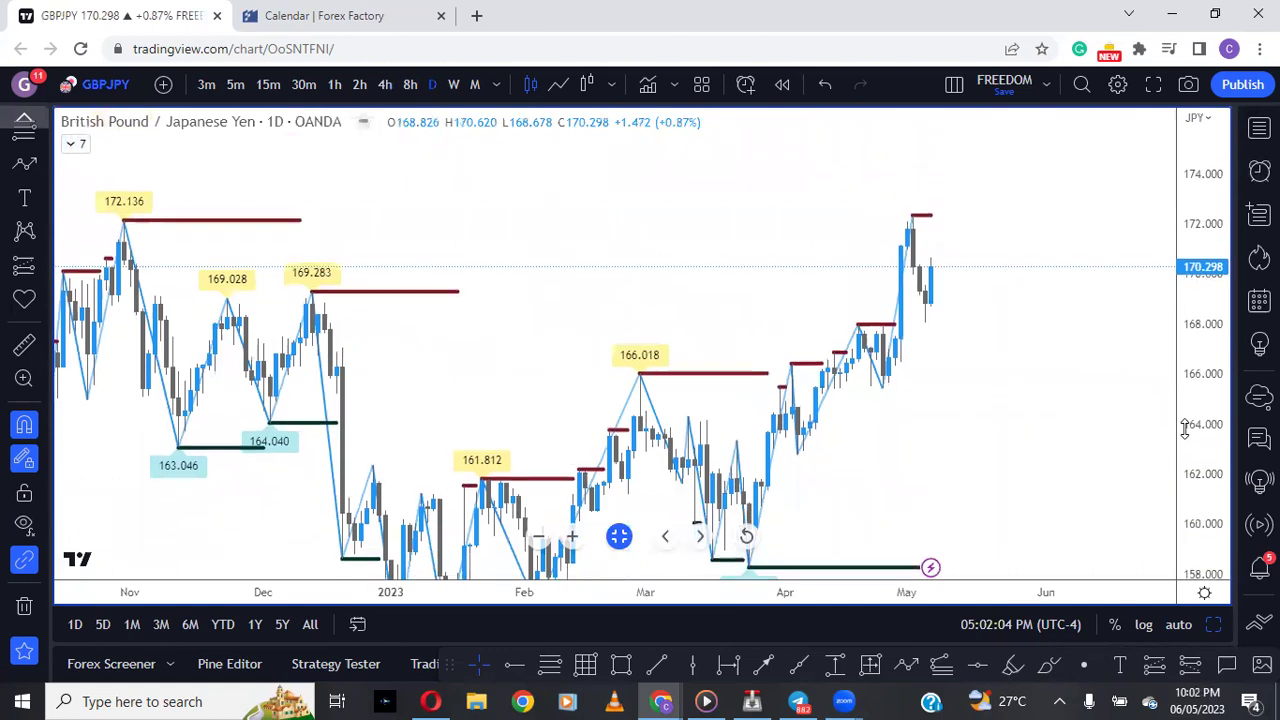
pyautogui.click(384, 121)
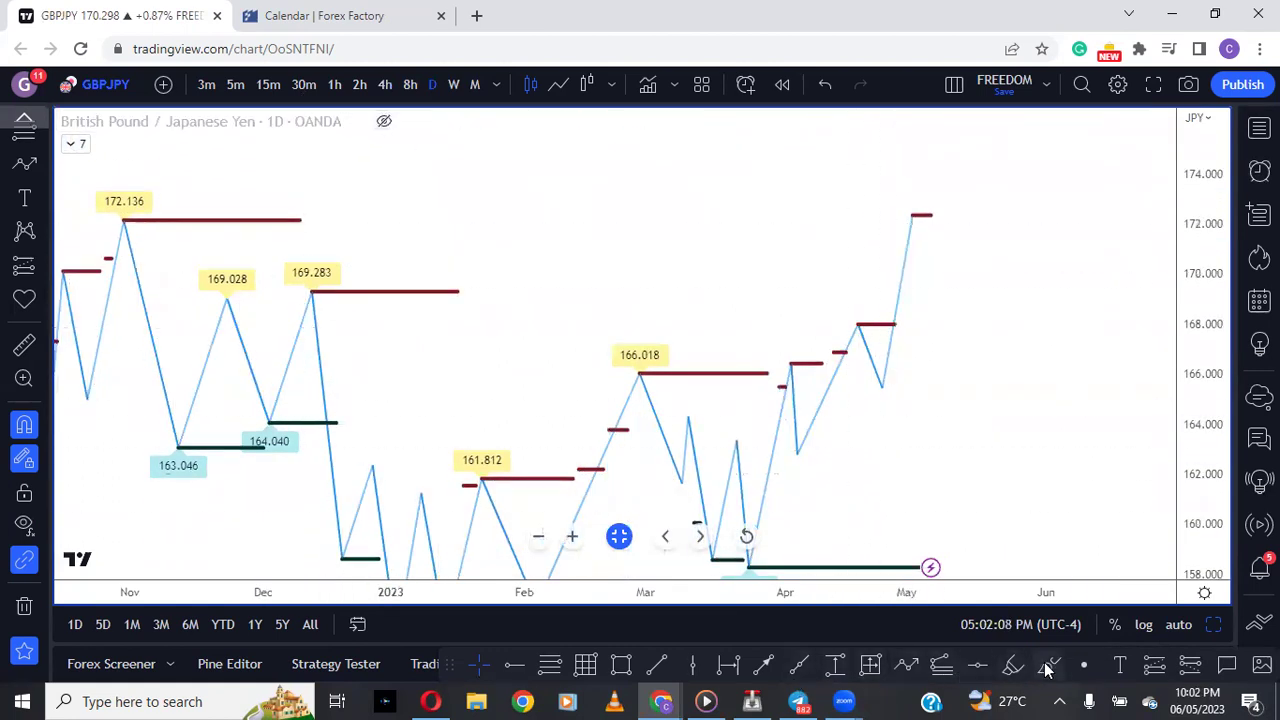
pyautogui.click(1012, 670)
pyautogui.moveTo(797, 455)
pyautogui.mouseDown()
pyautogui.moveTo(849, 323)
pyautogui.moveTo(877, 389)
pyautogui.moveTo(924, 198)
pyautogui.moveTo(957, 335)
pyautogui.moveTo(1000, 257)
pyautogui.moveTo(1010, 167)
pyautogui.mouseUp()
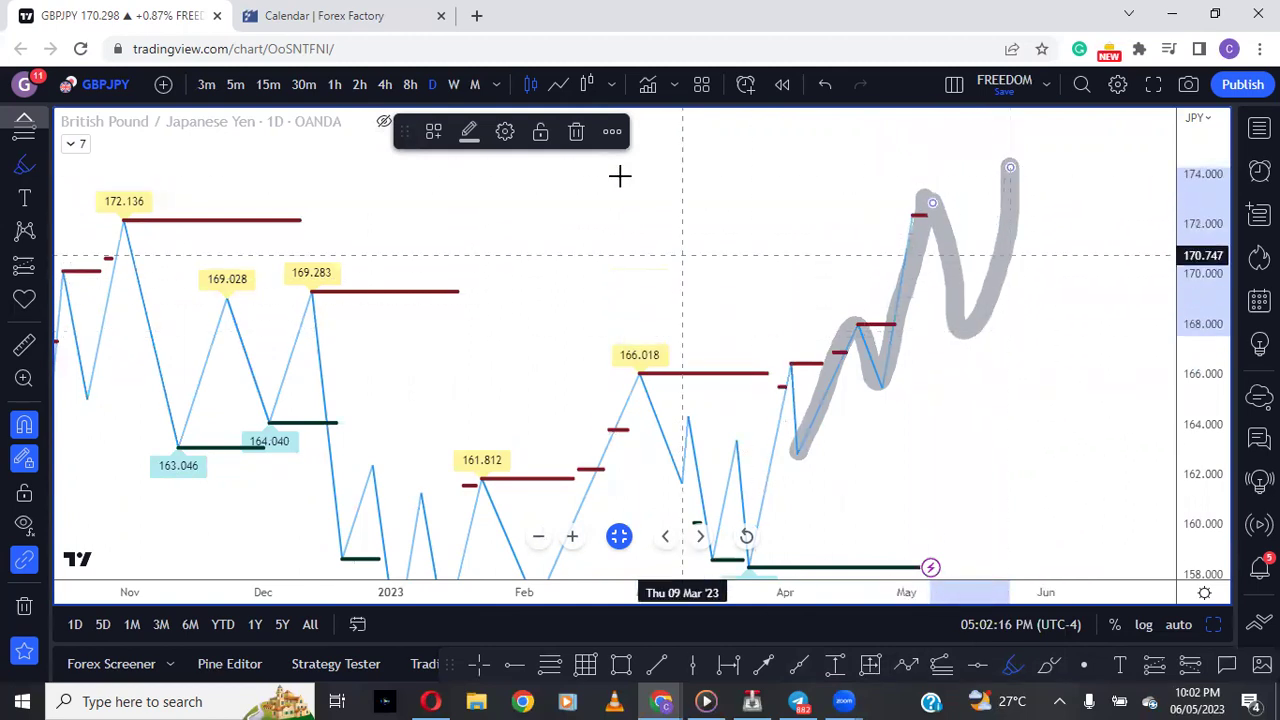
pyautogui.click(575, 131)
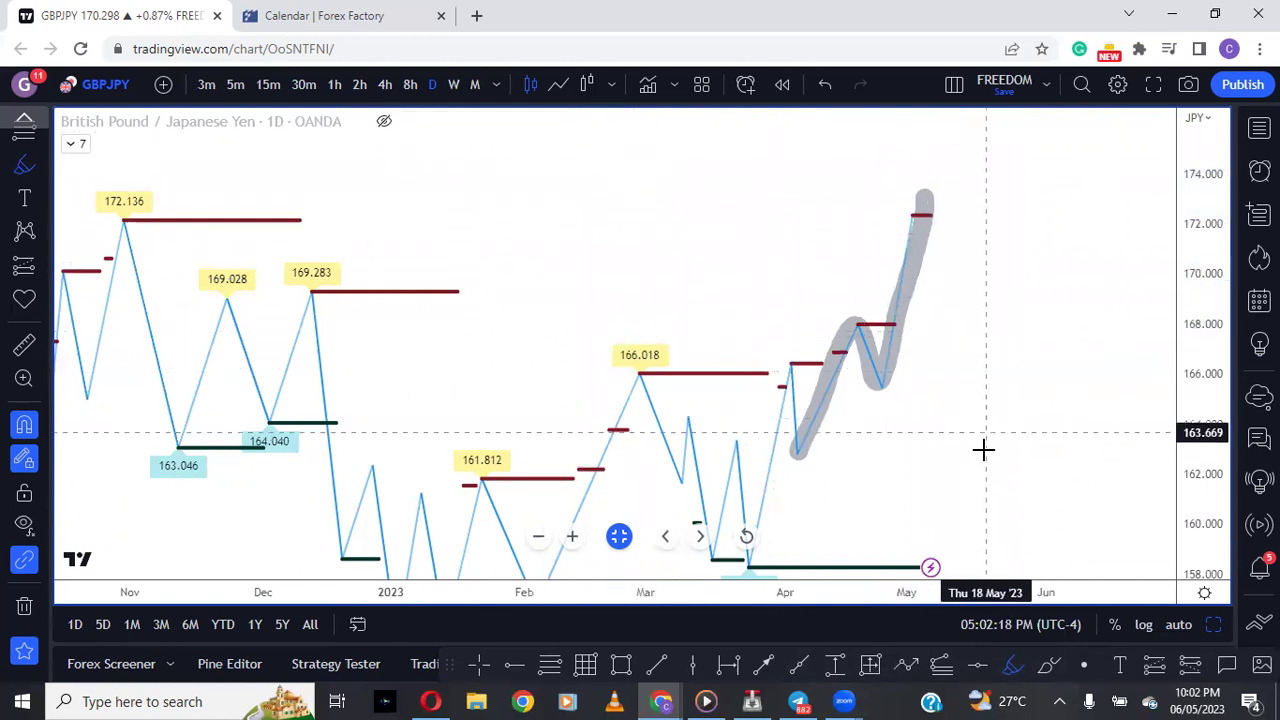
pyautogui.click(869, 377)
pyautogui.click(575, 133)
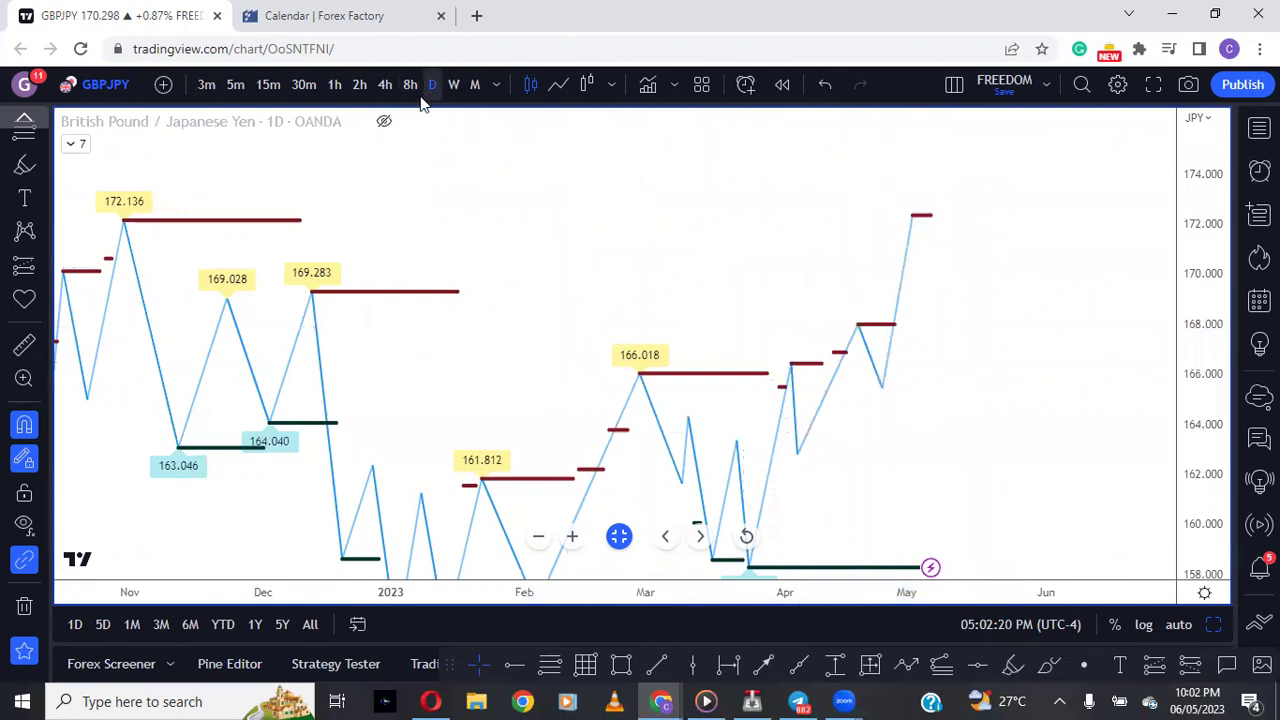
pyautogui.click(383, 122)
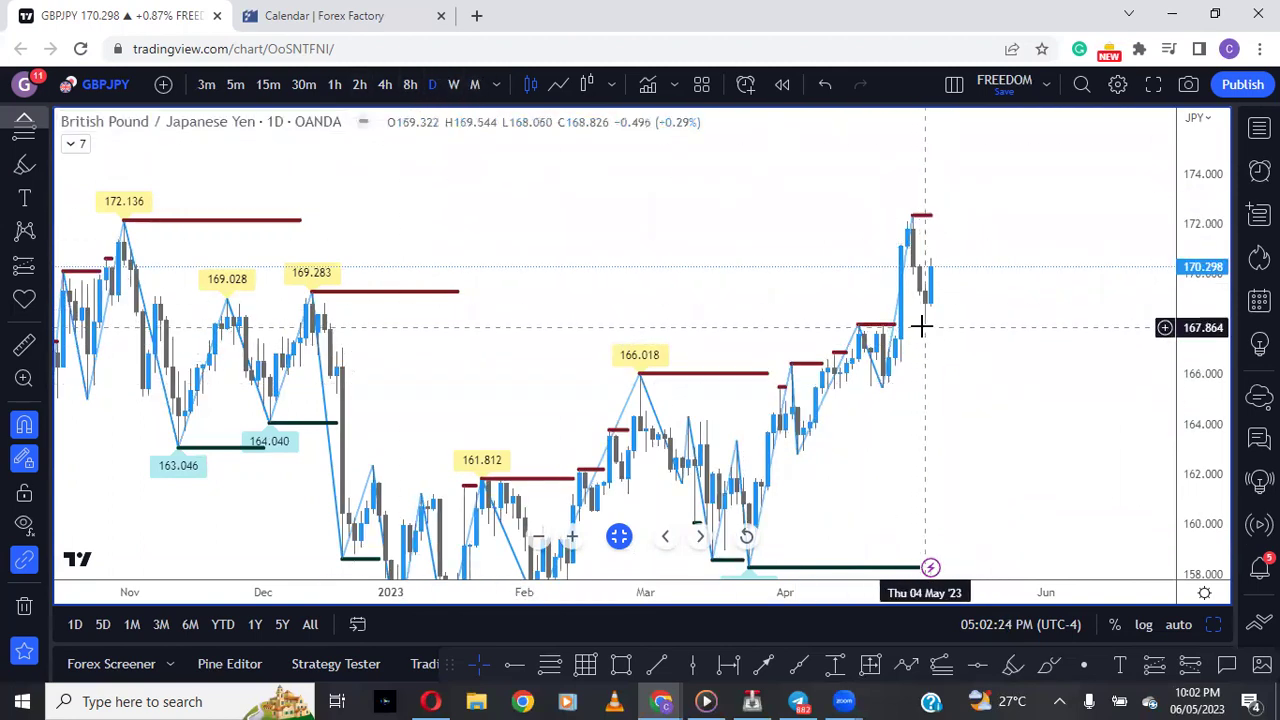
# Step: Hide the indicators on the daily GBPJPY chart and frame the April–May price action
pyautogui.click(384, 84)
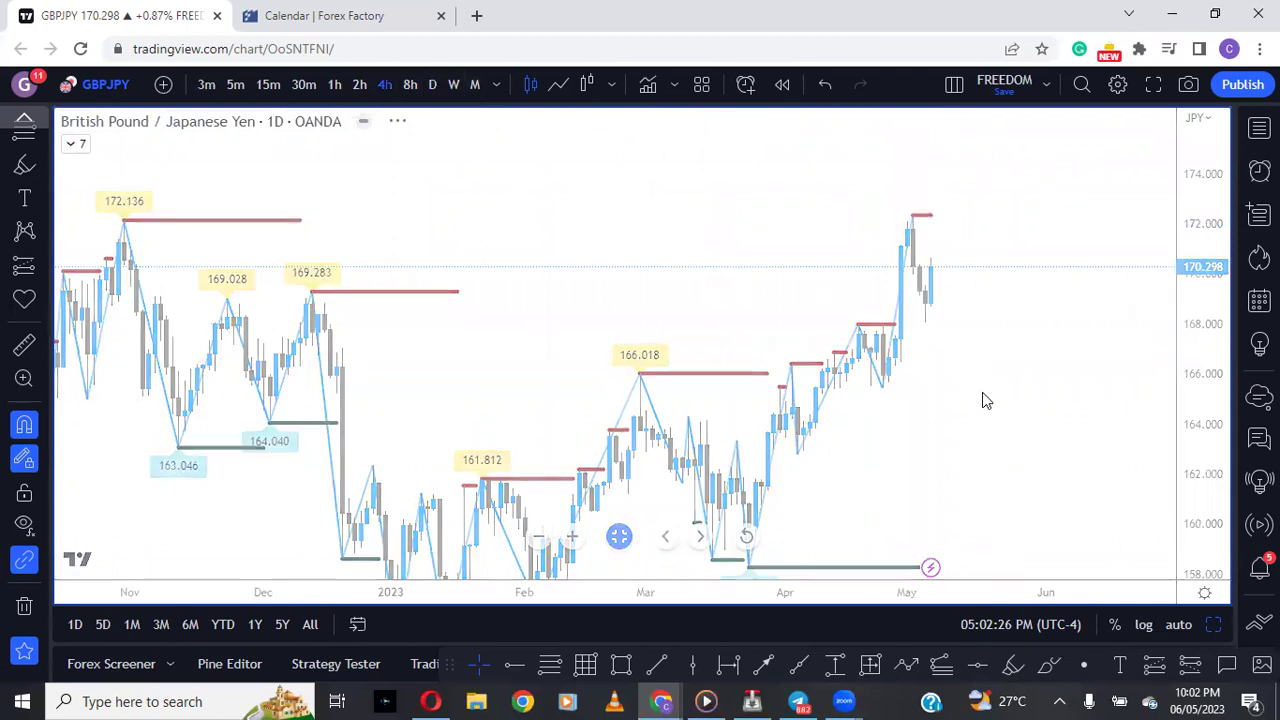
pyautogui.click(431, 84)
pyautogui.scroll(5, 966, 437)
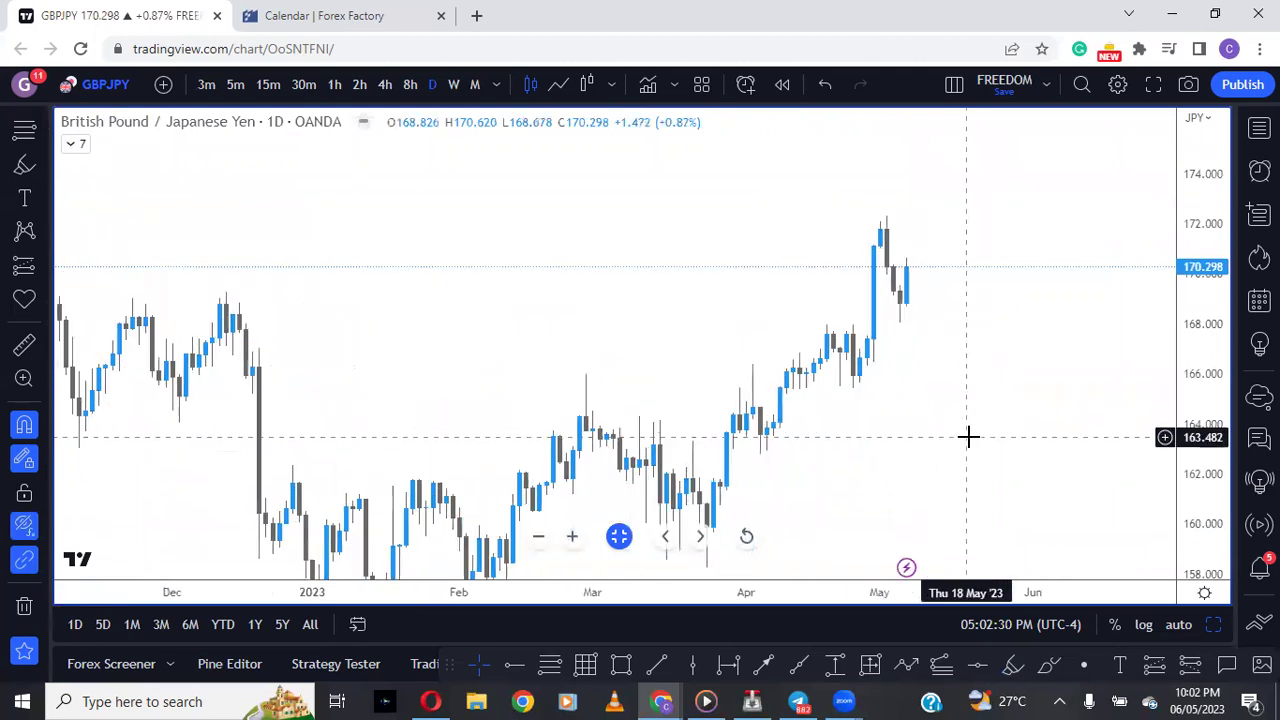
pyautogui.moveTo(1211, 480); pyautogui.dragTo(1011, 446)
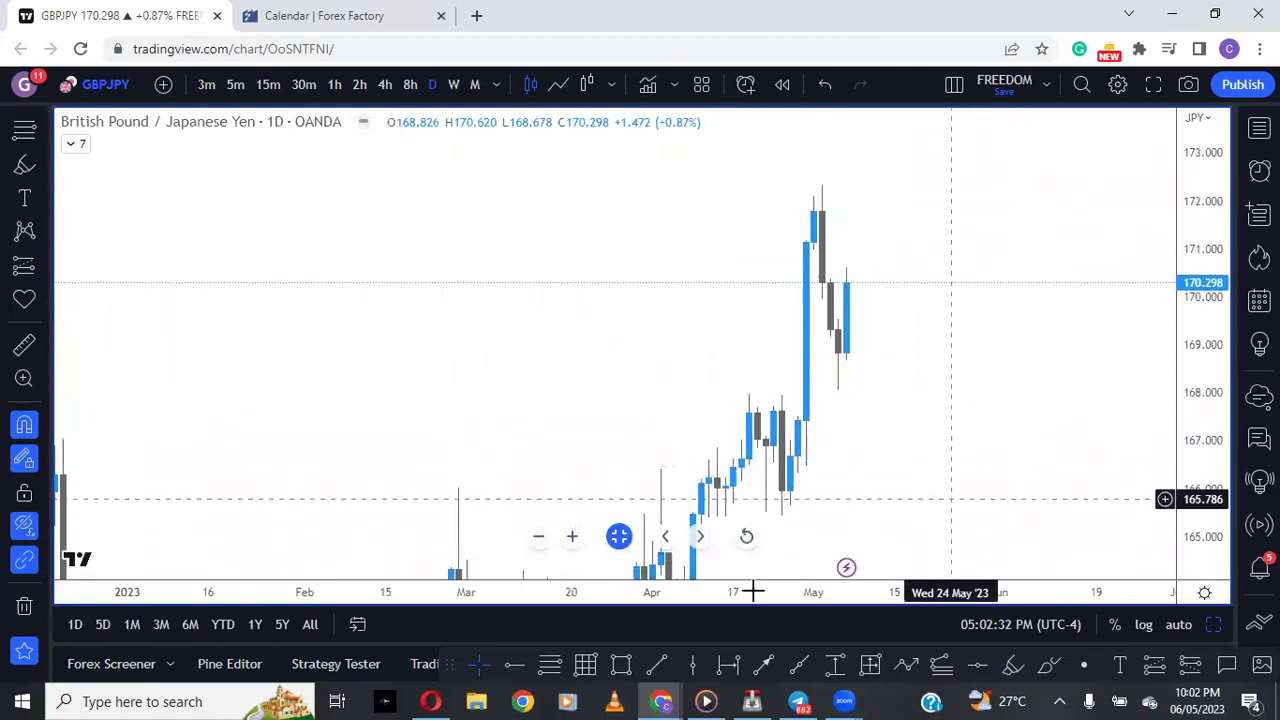
# Step: Mark horizontal rays at 170.995 and 170.388 from the early May candles on the daily GBPJPY chart
pyautogui.click(514, 665)
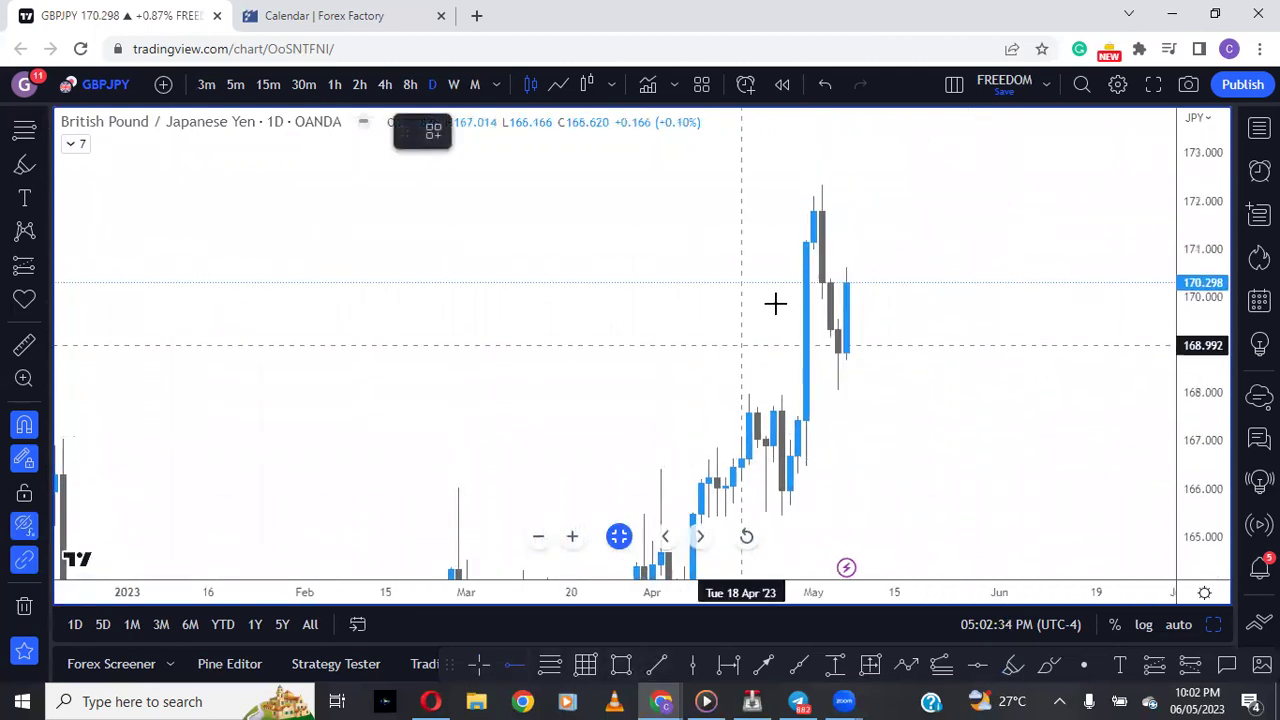
pyautogui.click(815, 242)
pyautogui.moveTo(815, 242); pyautogui.dragTo(815, 250)
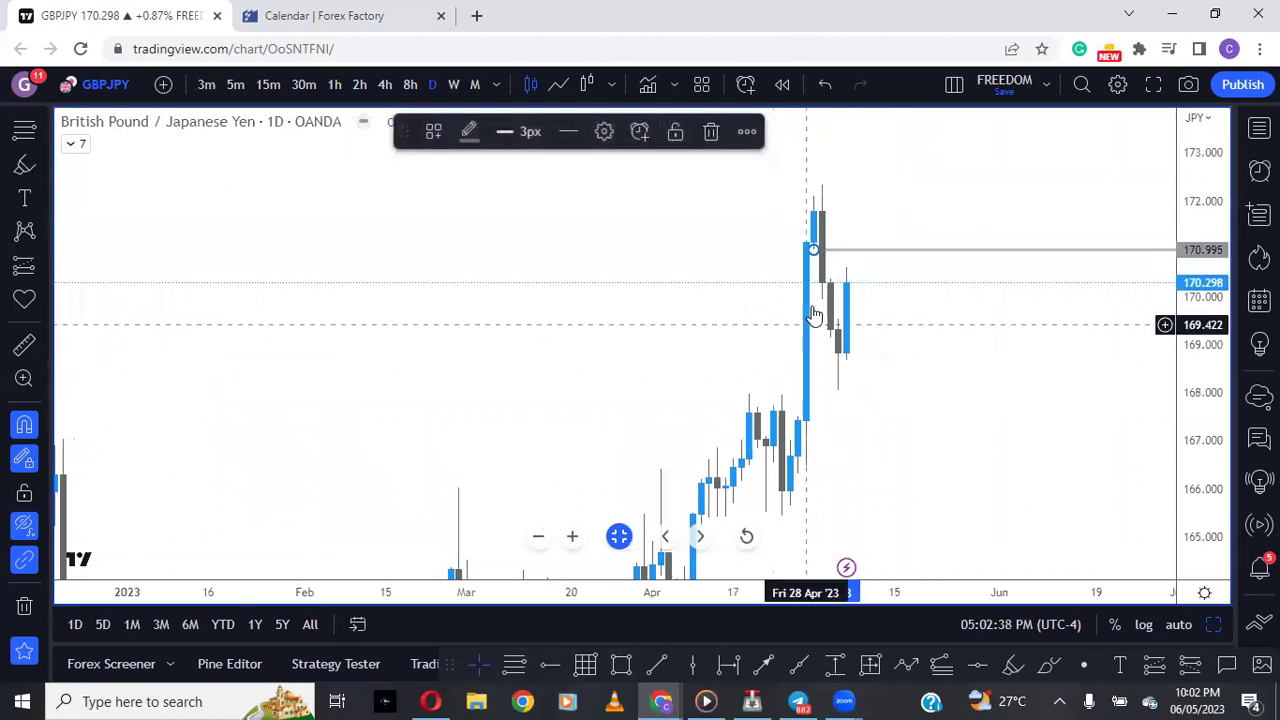
pyautogui.click(566, 640)
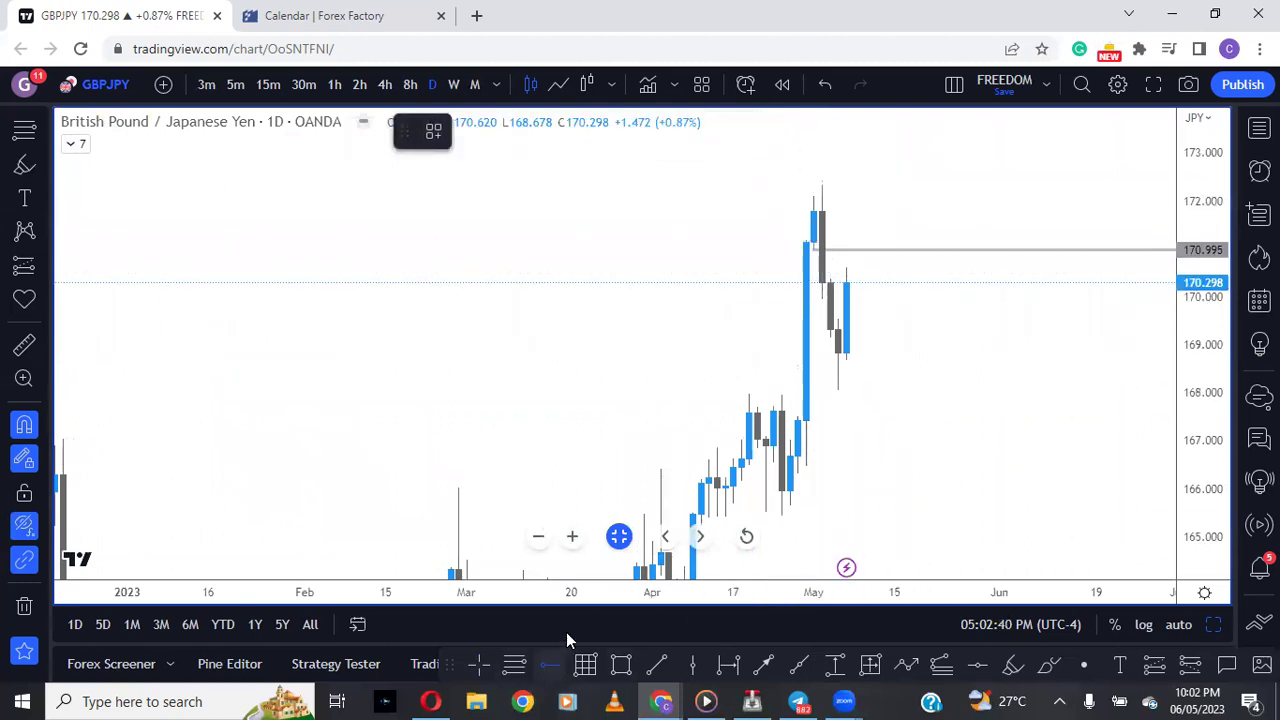
pyautogui.click(826, 278)
pyautogui.click(955, 380)
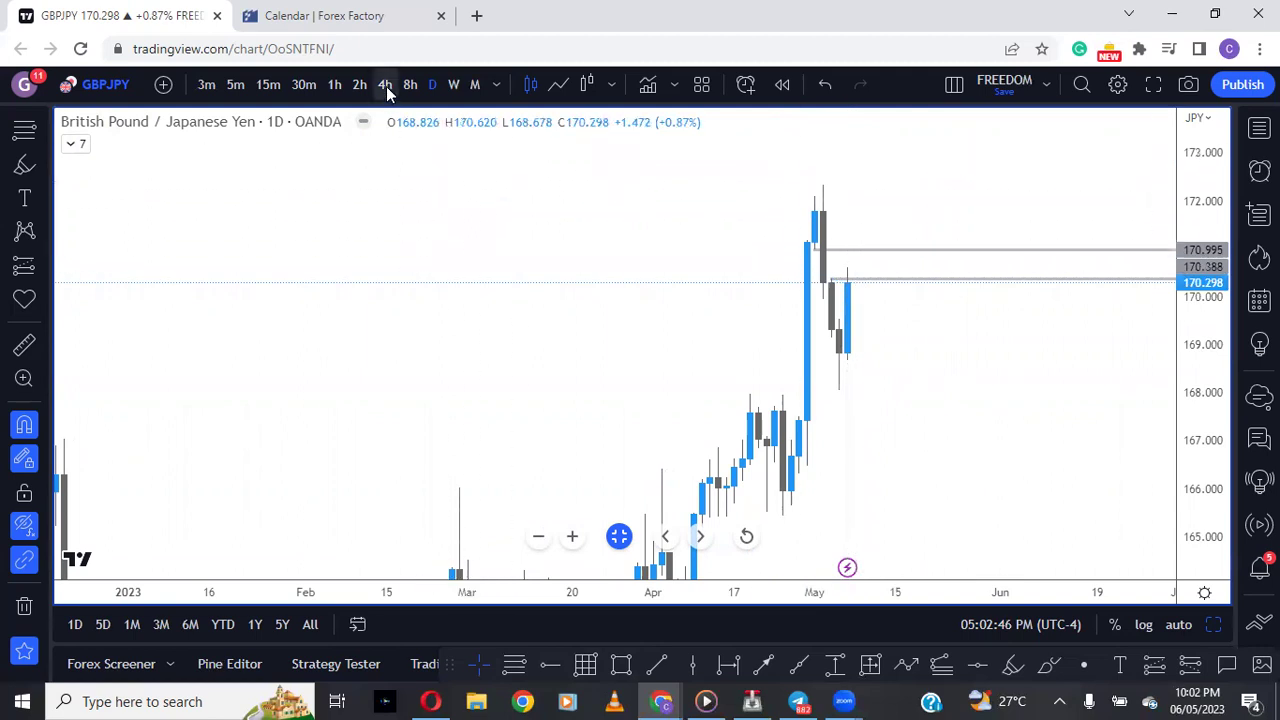
# Step: Switch GBPJPY to the 4-hour timeframe and mark horizontal rays at 167.430 and 168.018 from the late April rally
pyautogui.write('4h')
pyautogui.press('Return')
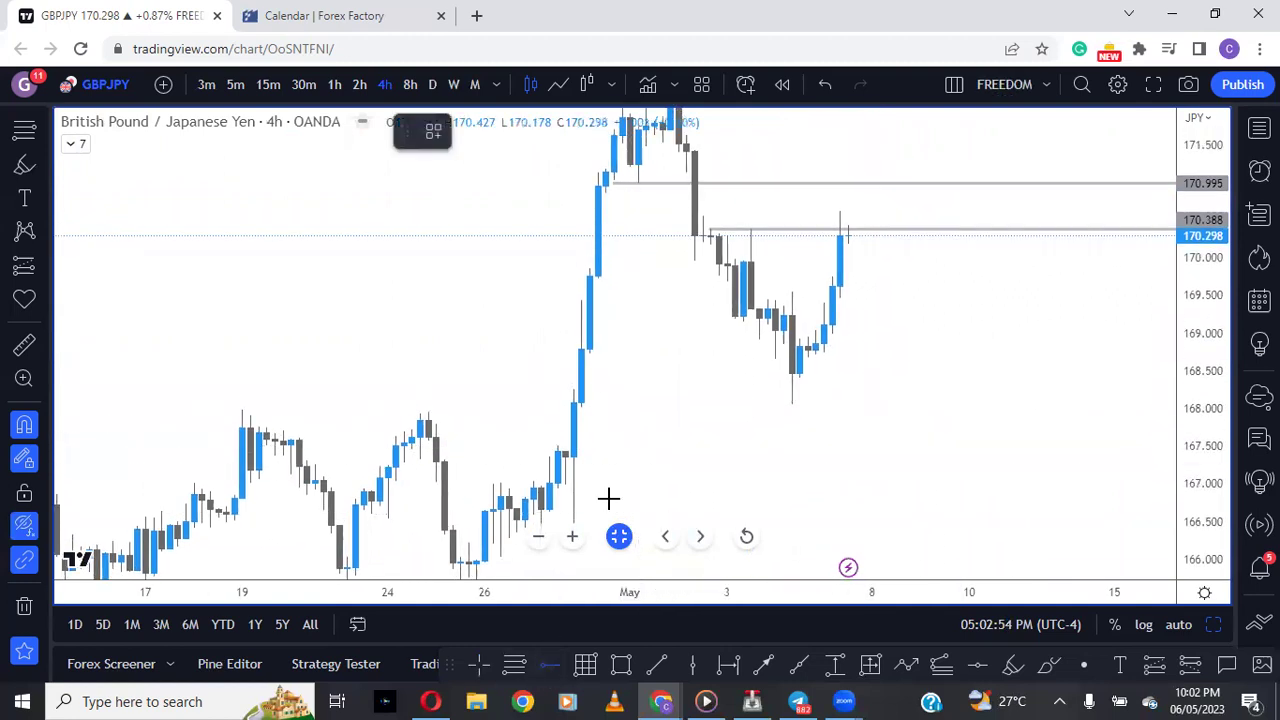
pyautogui.click(566, 451)
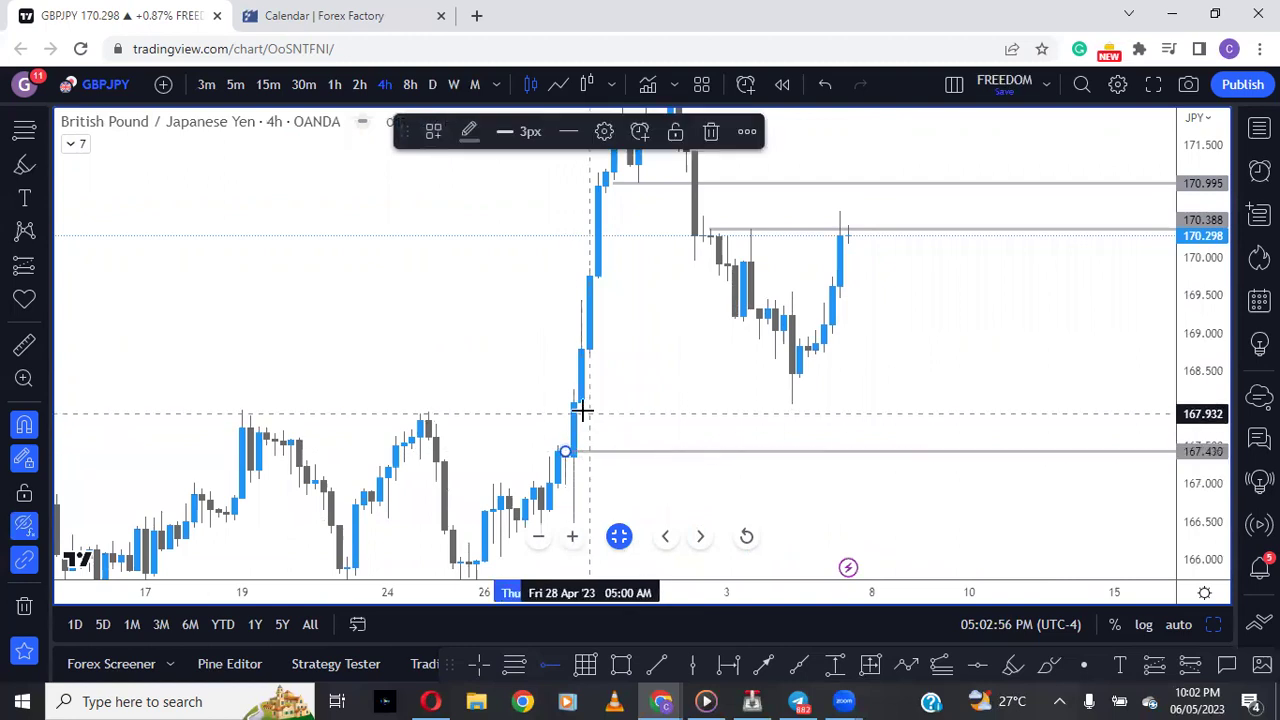
pyautogui.click(578, 405)
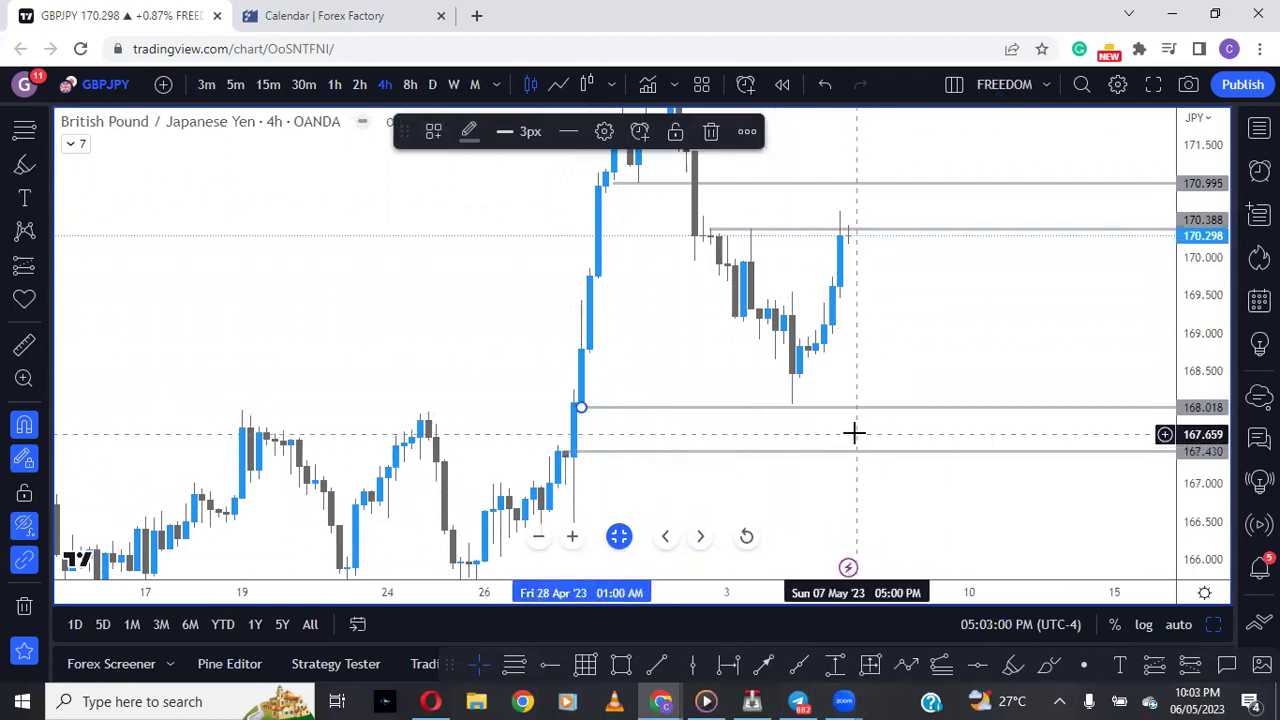
pyautogui.moveTo(964, 339); pyautogui.dragTo(951, 349)
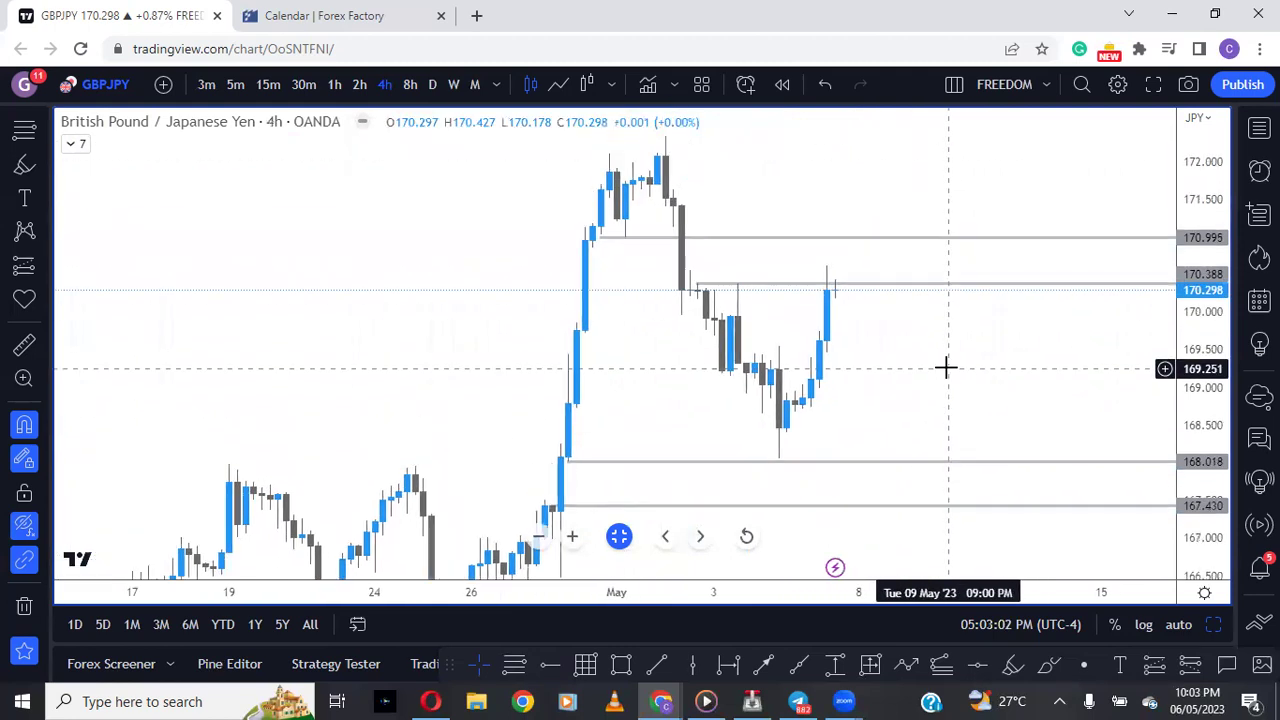
pyautogui.scroll(-2, 904, 431)
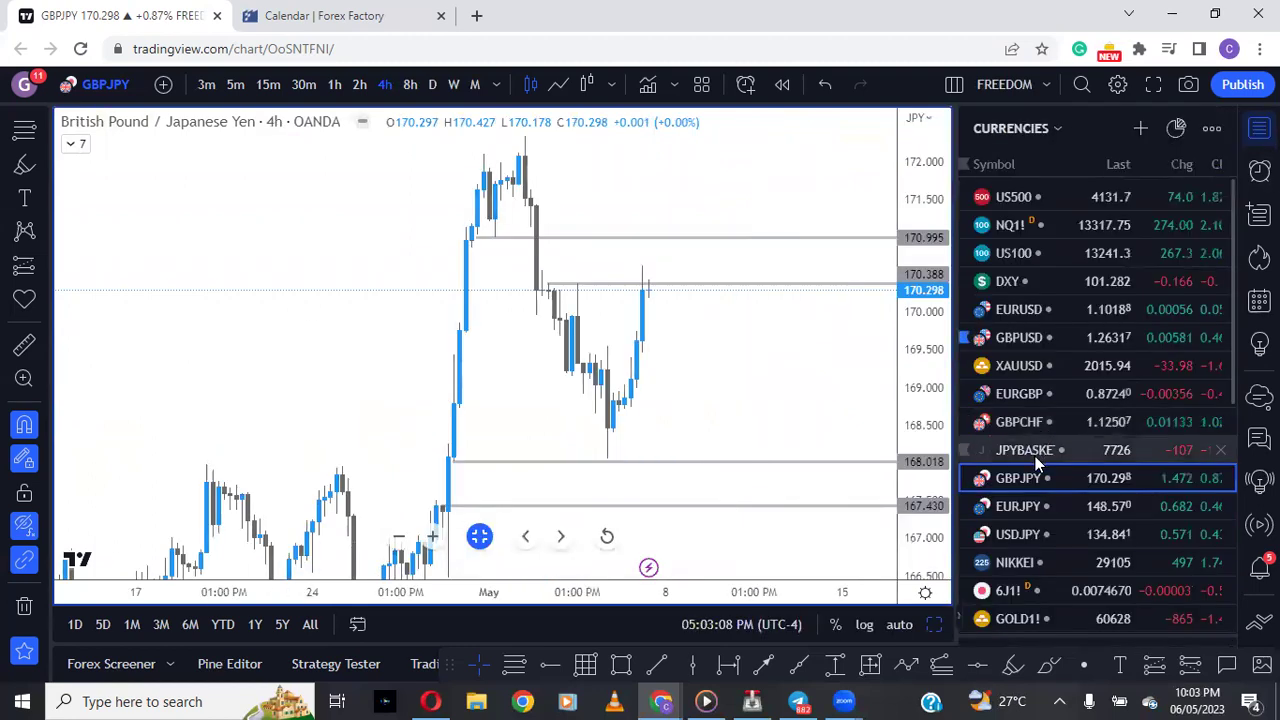
# Step: Open the EURJPY chart and remove all its existing drawings
pyautogui.press('Down')
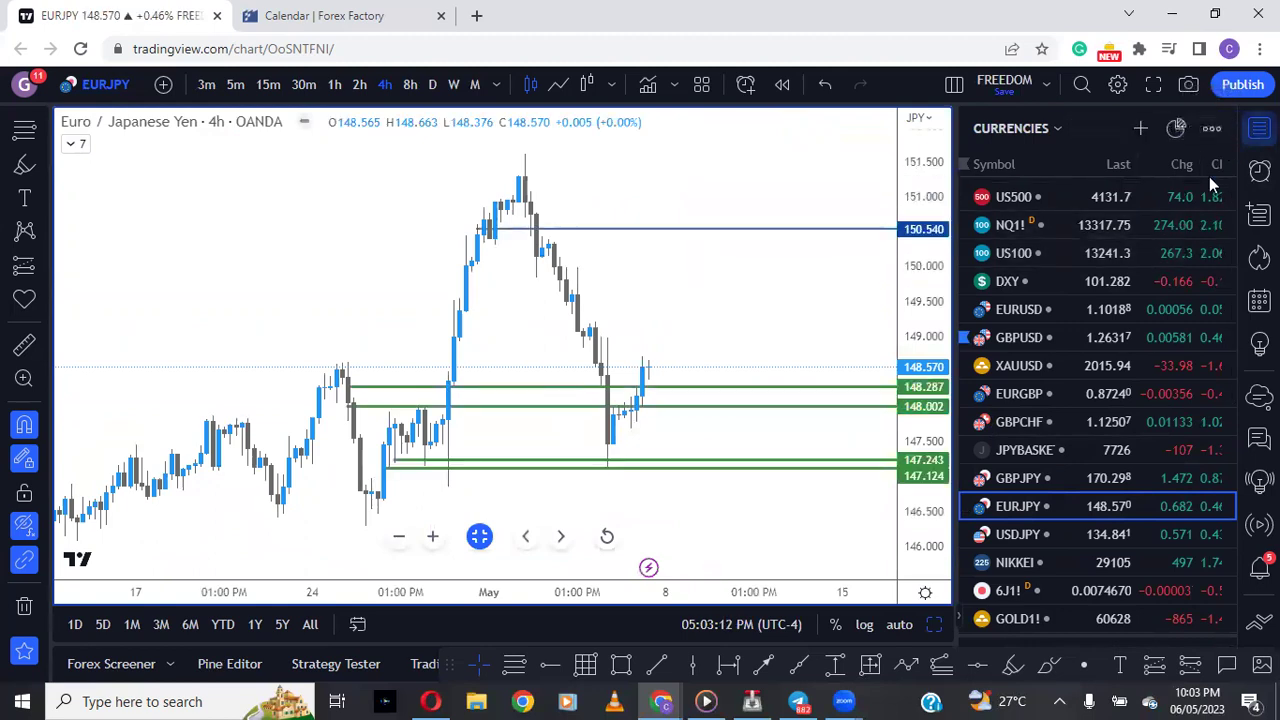
pyautogui.click(1259, 128)
pyautogui.moveTo(24, 605)
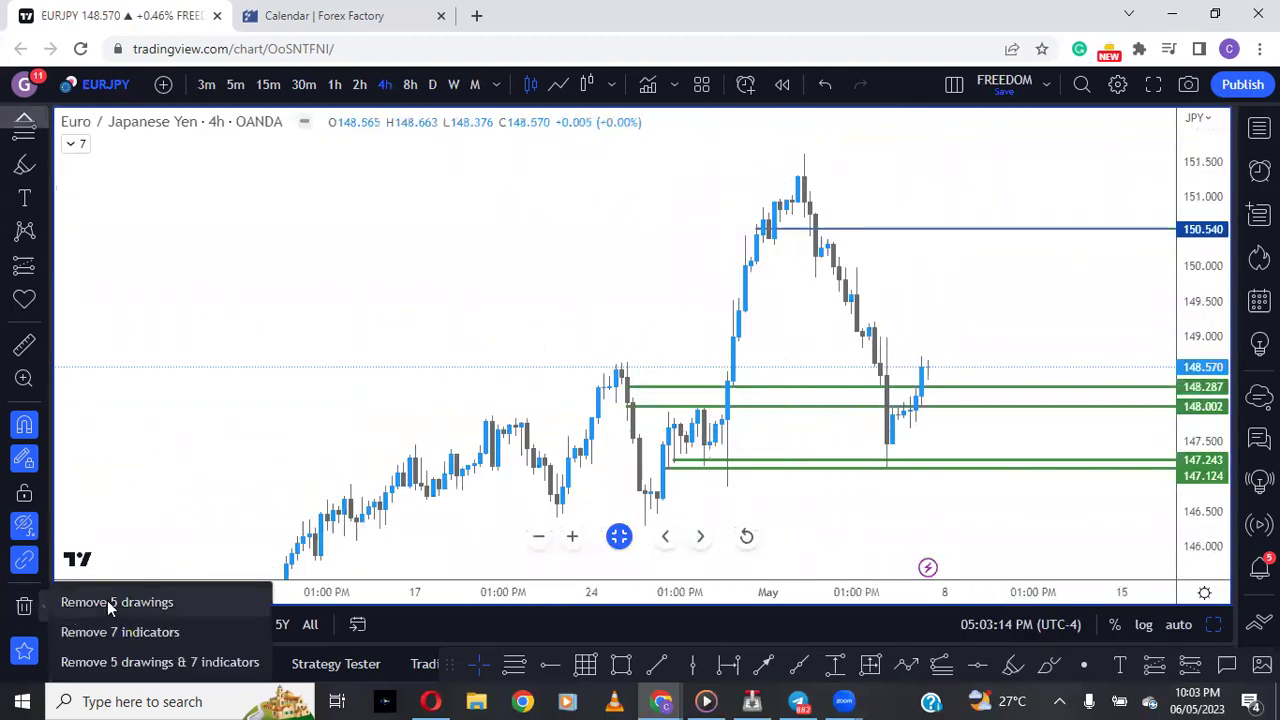
pyautogui.click(110, 602)
pyautogui.moveTo(986, 412); pyautogui.dragTo(900, 409)
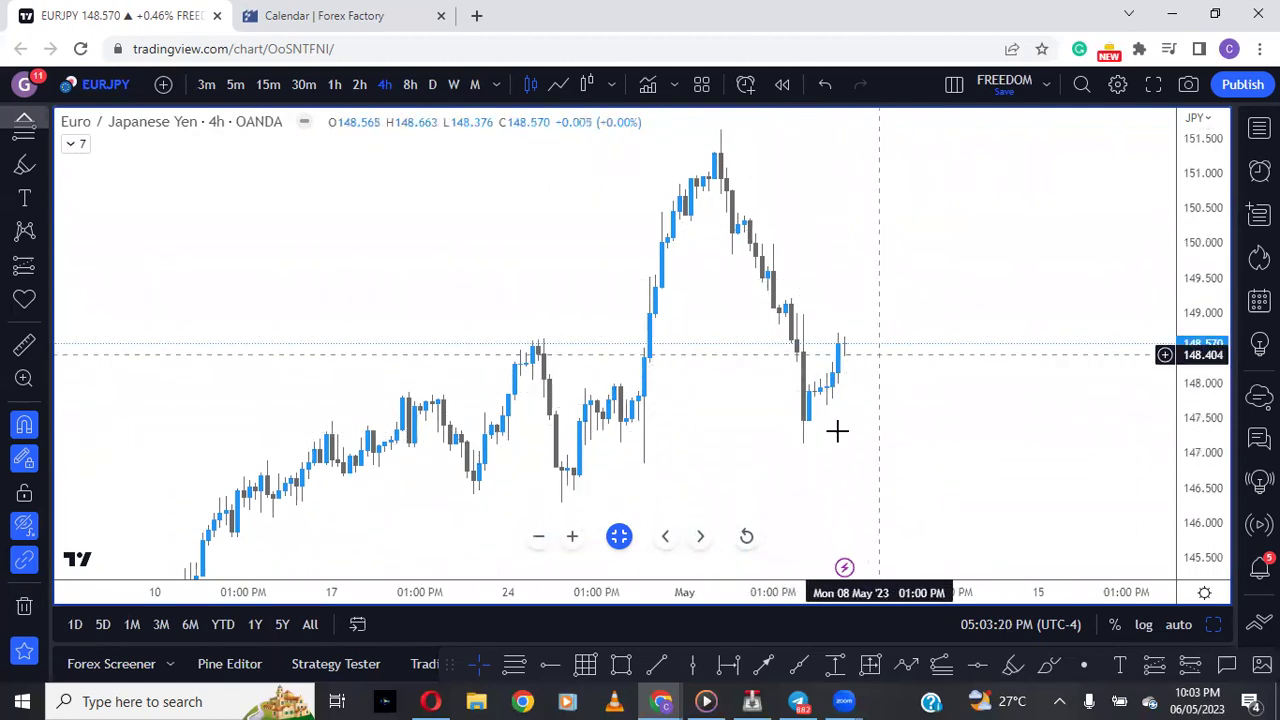
# Step: Set EURJPY to the daily timeframe and mark horizontal rays at 150.946 and 151.614 from the early May highs
pyautogui.click(430, 85)
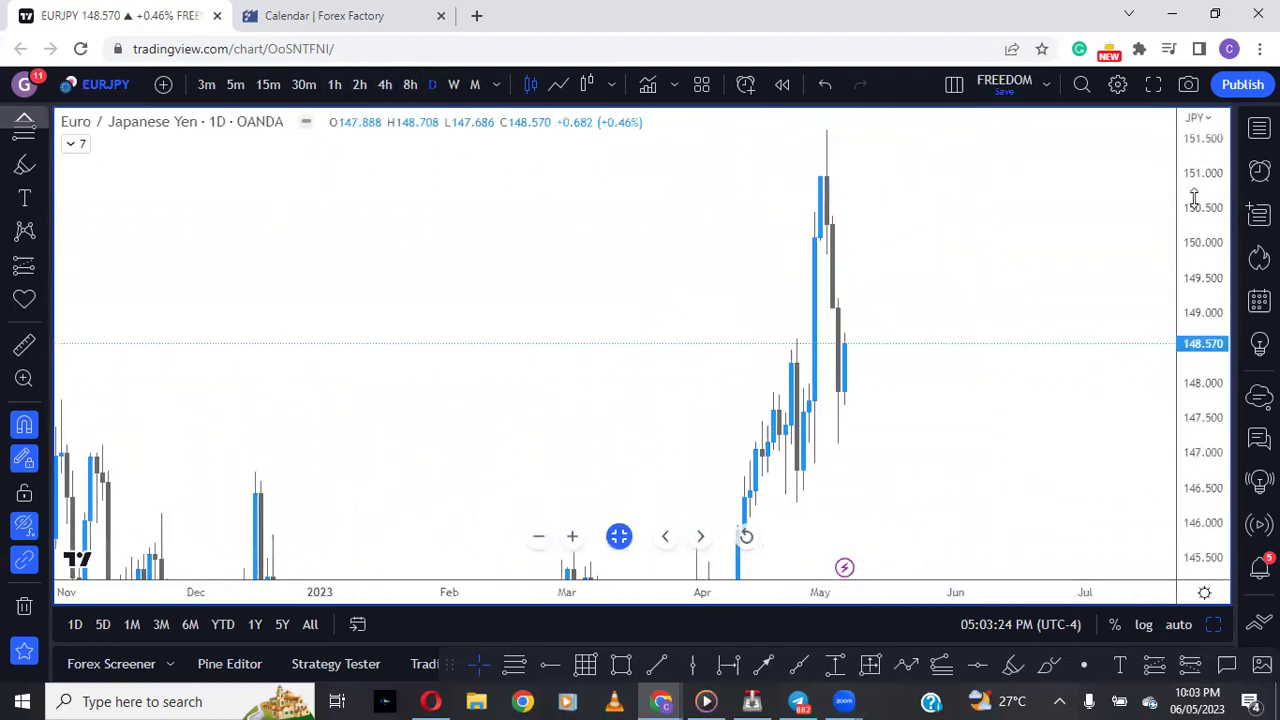
pyautogui.scroll(3, 926, 449)
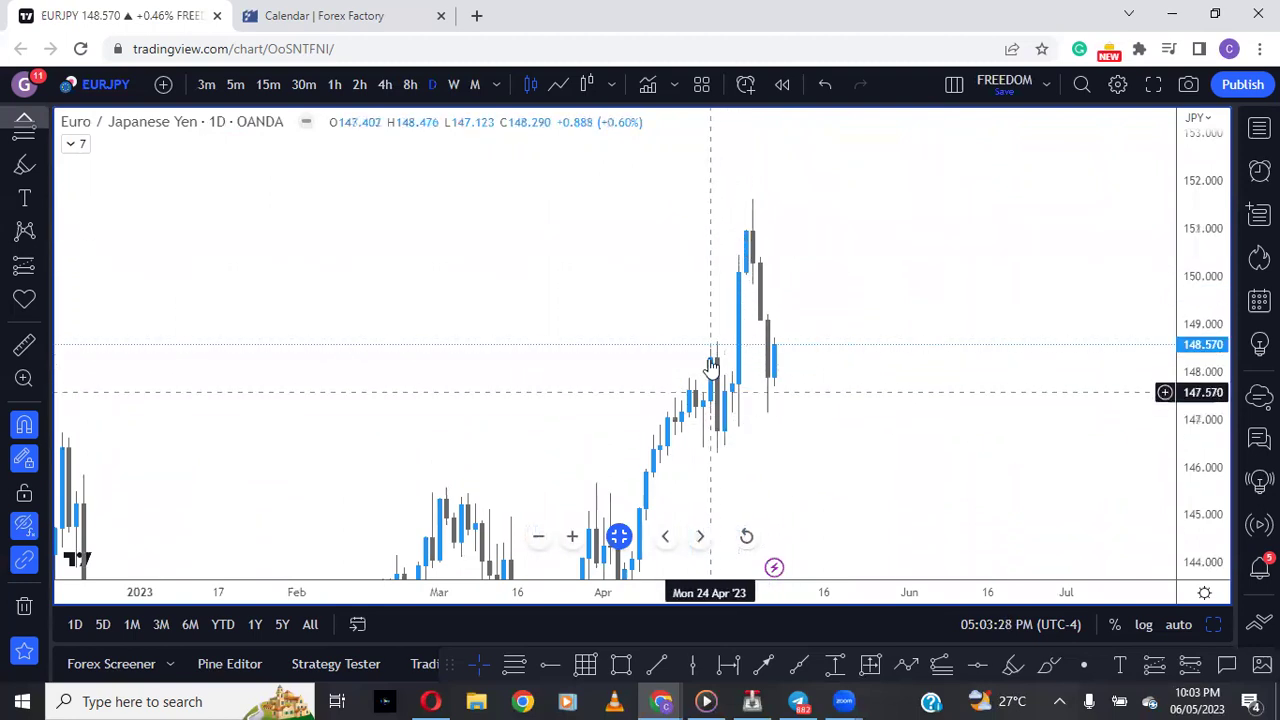
pyautogui.scroll(-4, 914, 469)
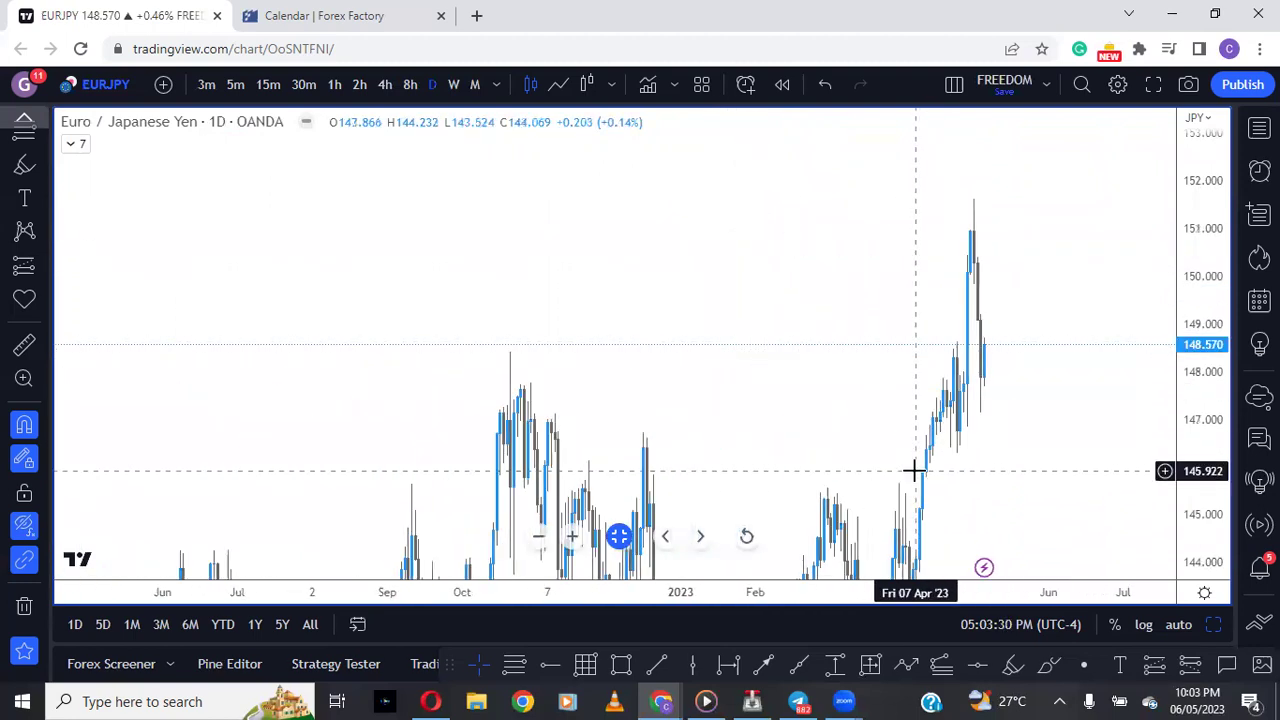
pyautogui.scroll(-2, 914, 469)
pyautogui.scroll(5, 914, 469)
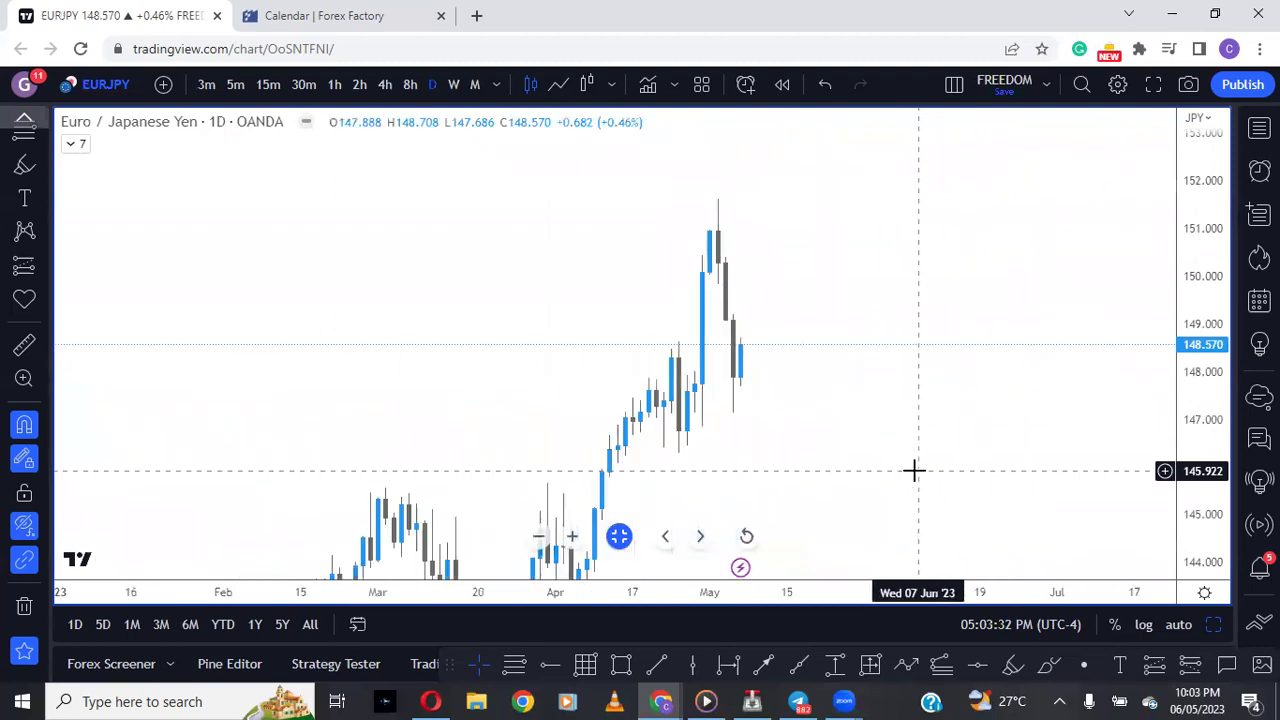
pyautogui.click(551, 669)
pyautogui.click(663, 229)
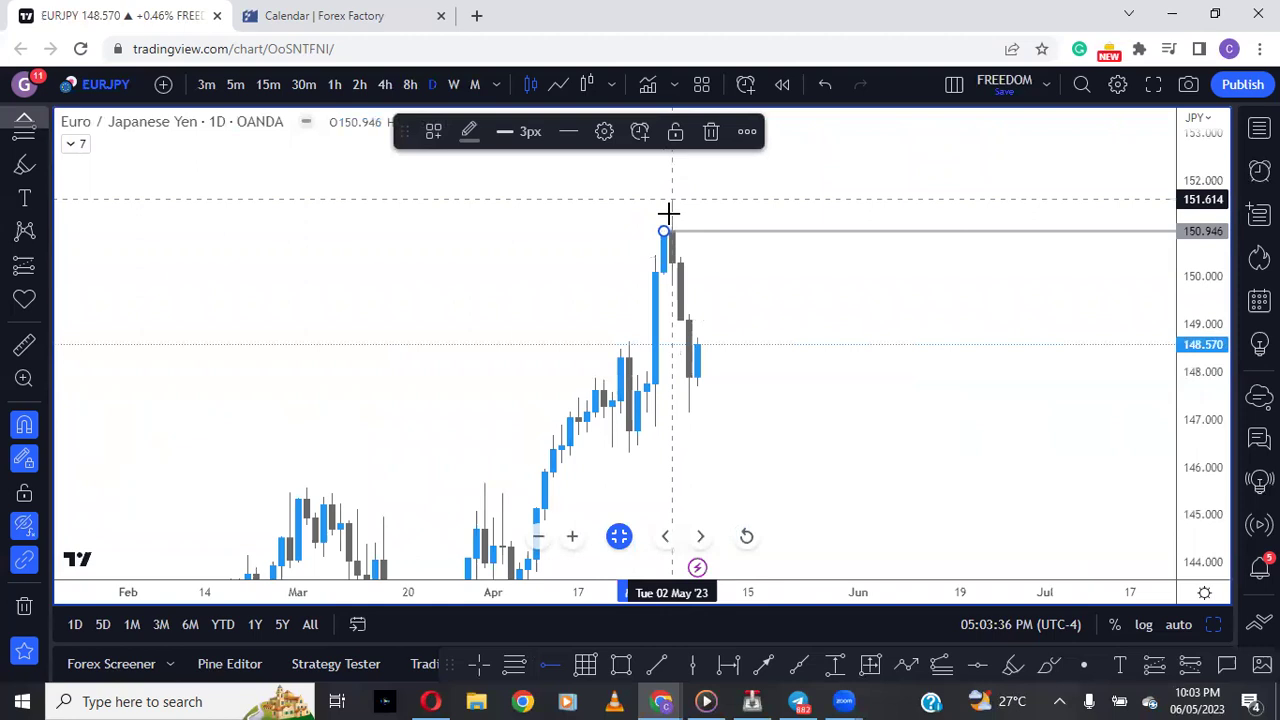
pyautogui.click(670, 199)
pyautogui.moveTo(846, 426); pyautogui.dragTo(867, 434)
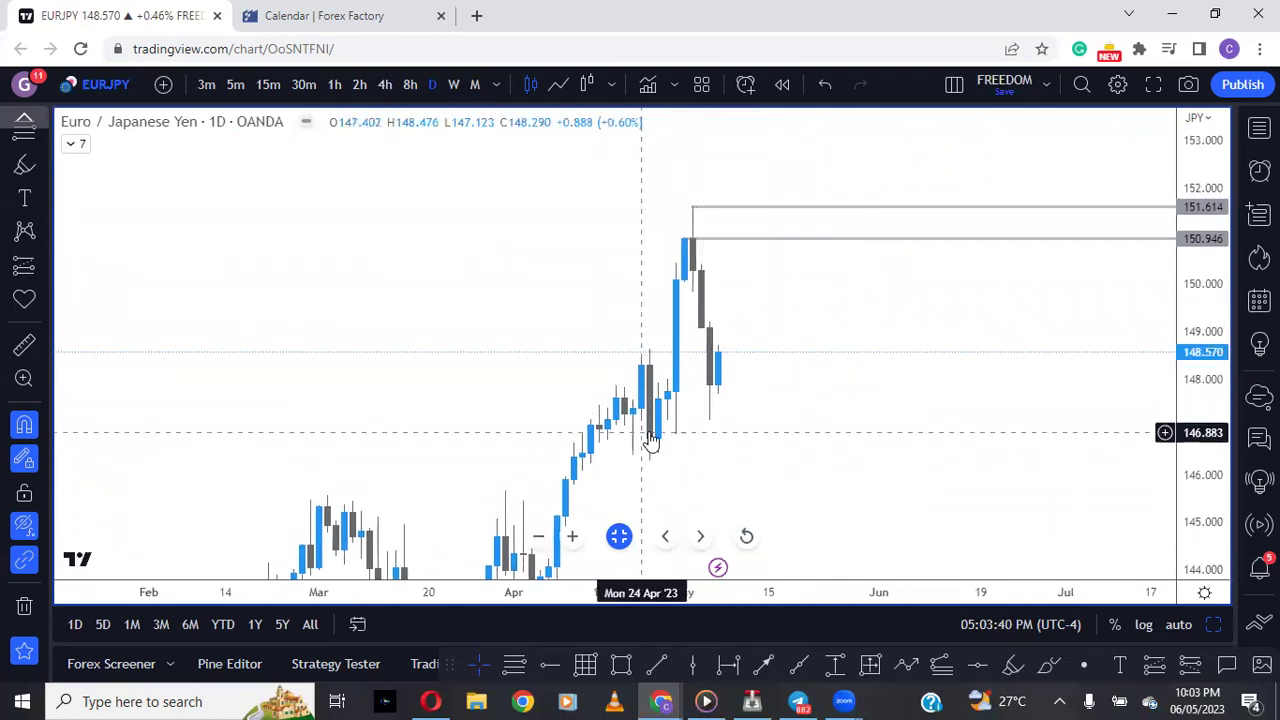
# Step: Draw a Gann box with quarter levels over the 25 April daily candle, from 148.290 down to about 146.726
pyautogui.click(585, 664)
pyautogui.click(650, 365)
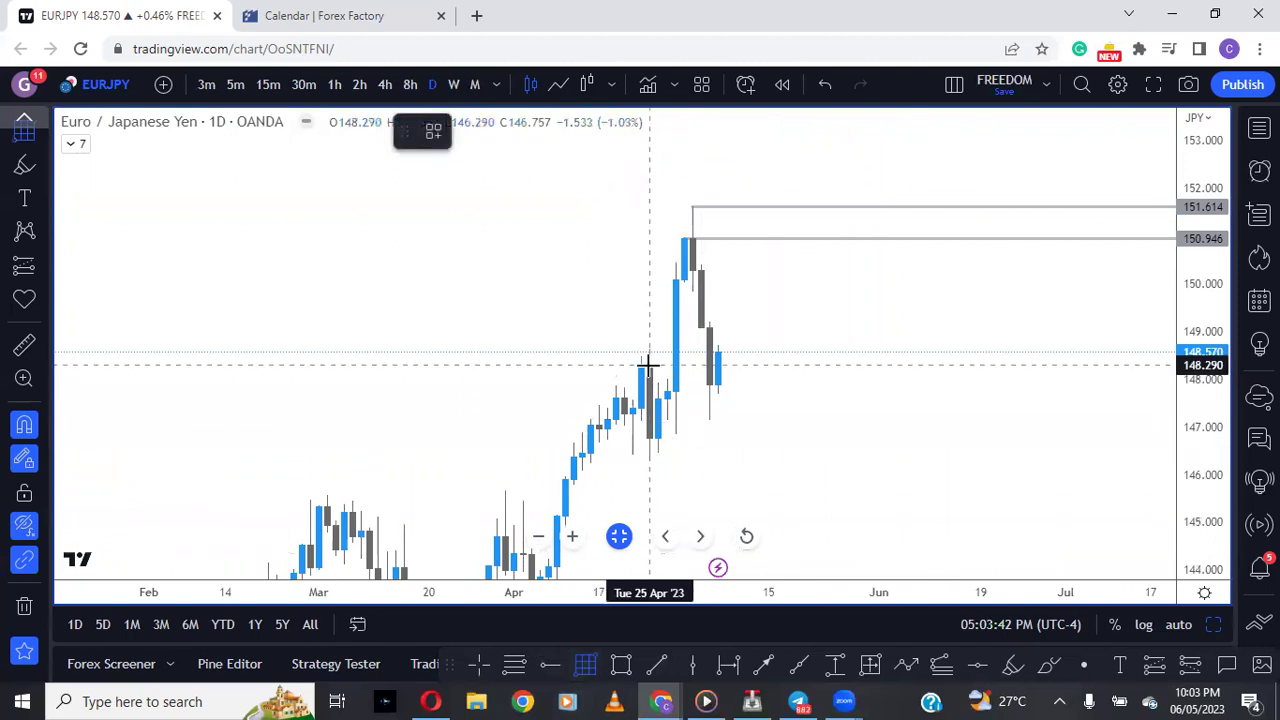
pyautogui.click(828, 464)
pyautogui.click(1032, 440)
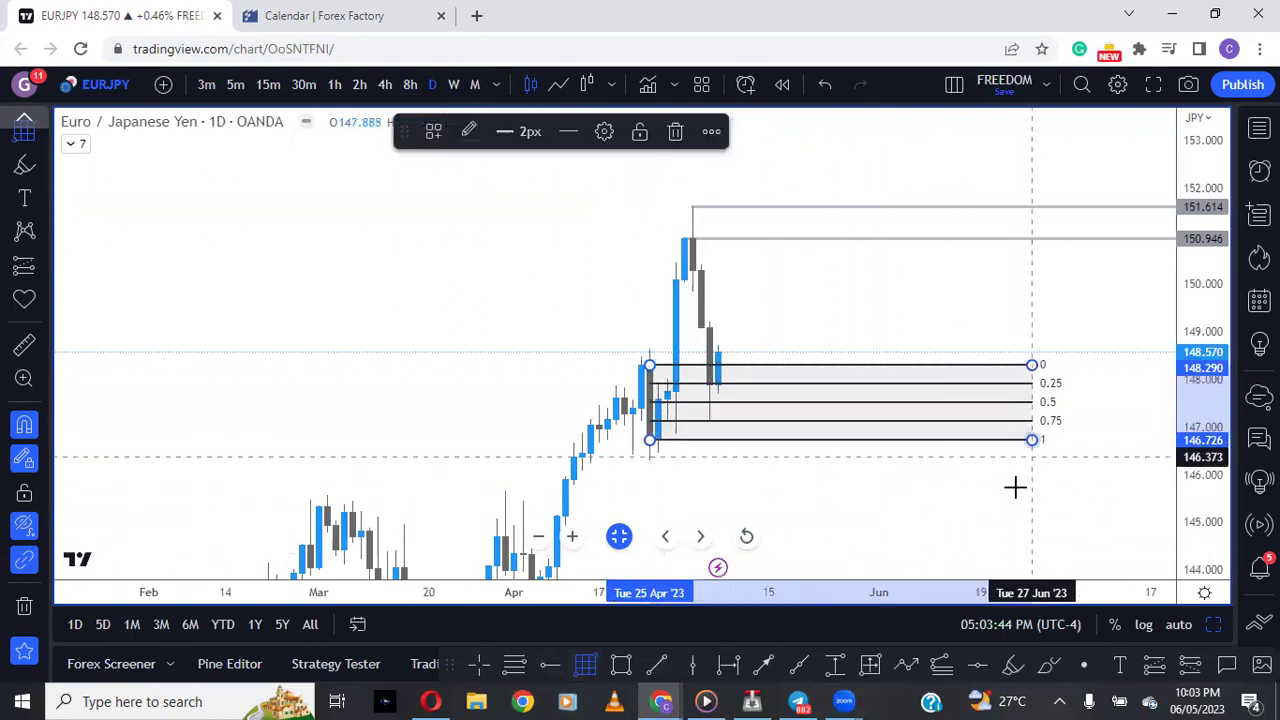
pyautogui.click(948, 497)
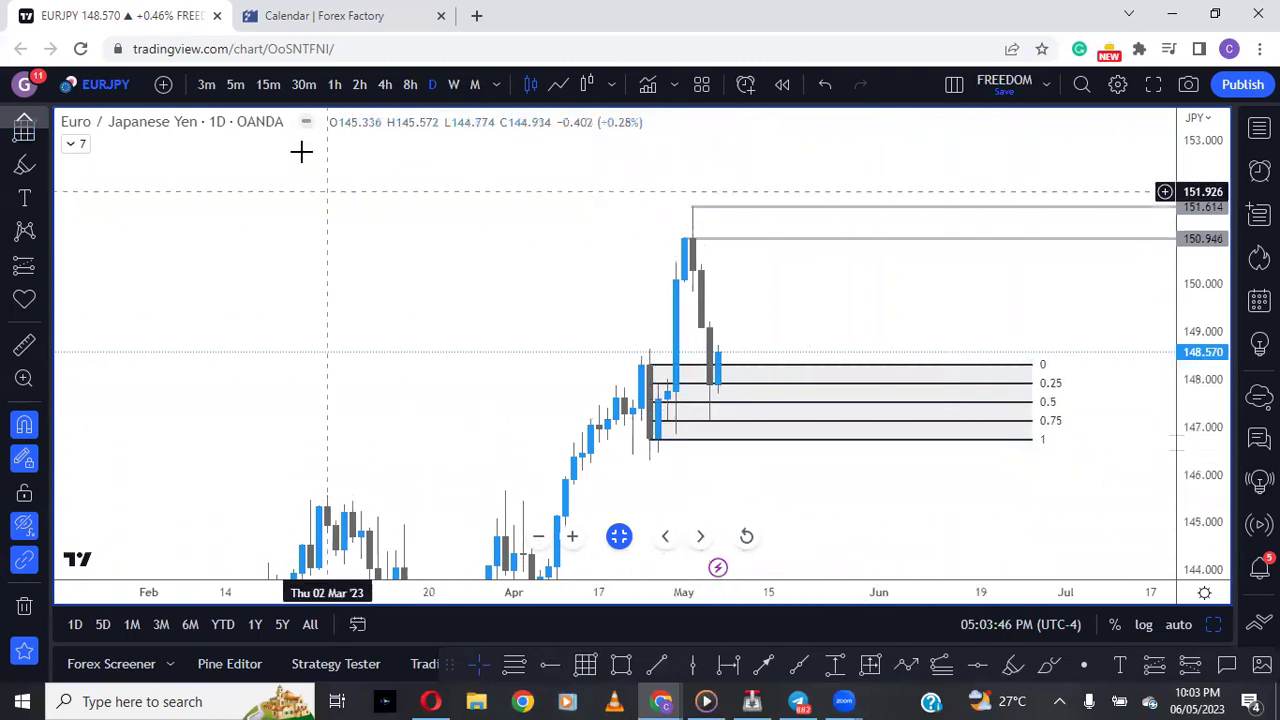
# Step: Switch EURJPY to the 4-hour timeframe and mark horizontal rays at 148.982 and 147.132 from the 4 May candle's high and low
pyautogui.click(382, 86)
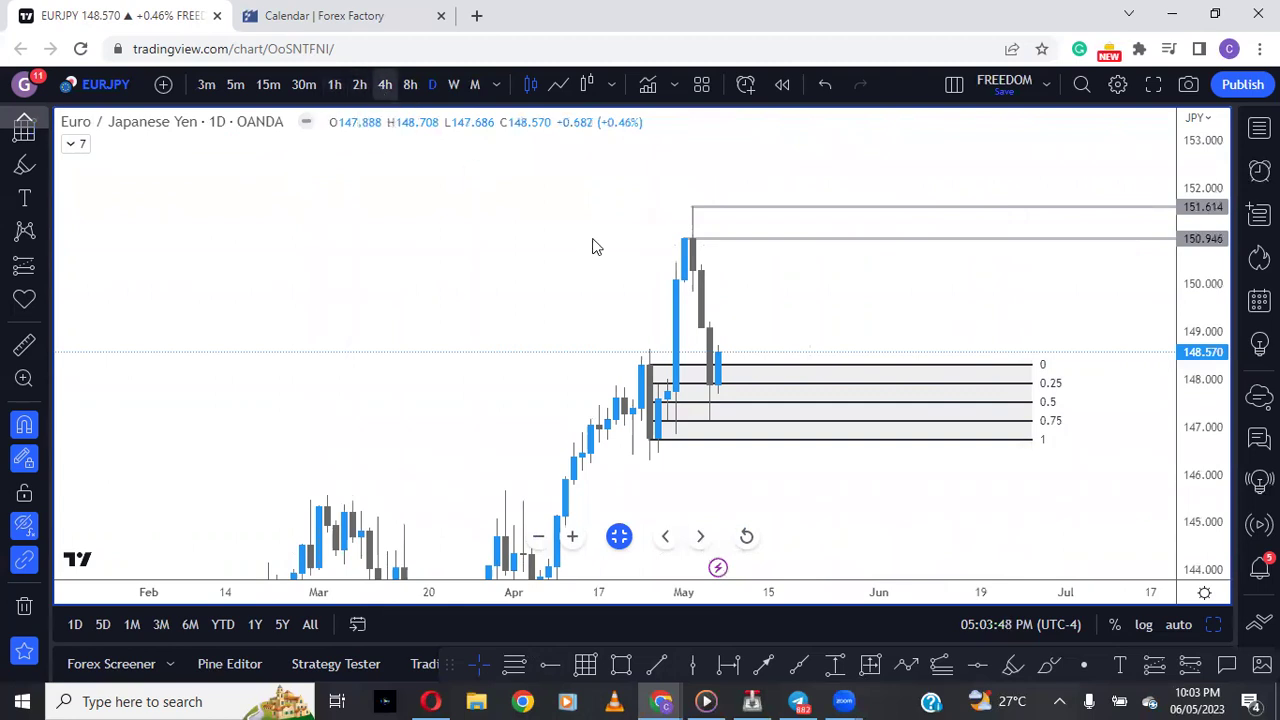
pyautogui.moveTo(1205, 502); pyautogui.dragTo(1204, 465)
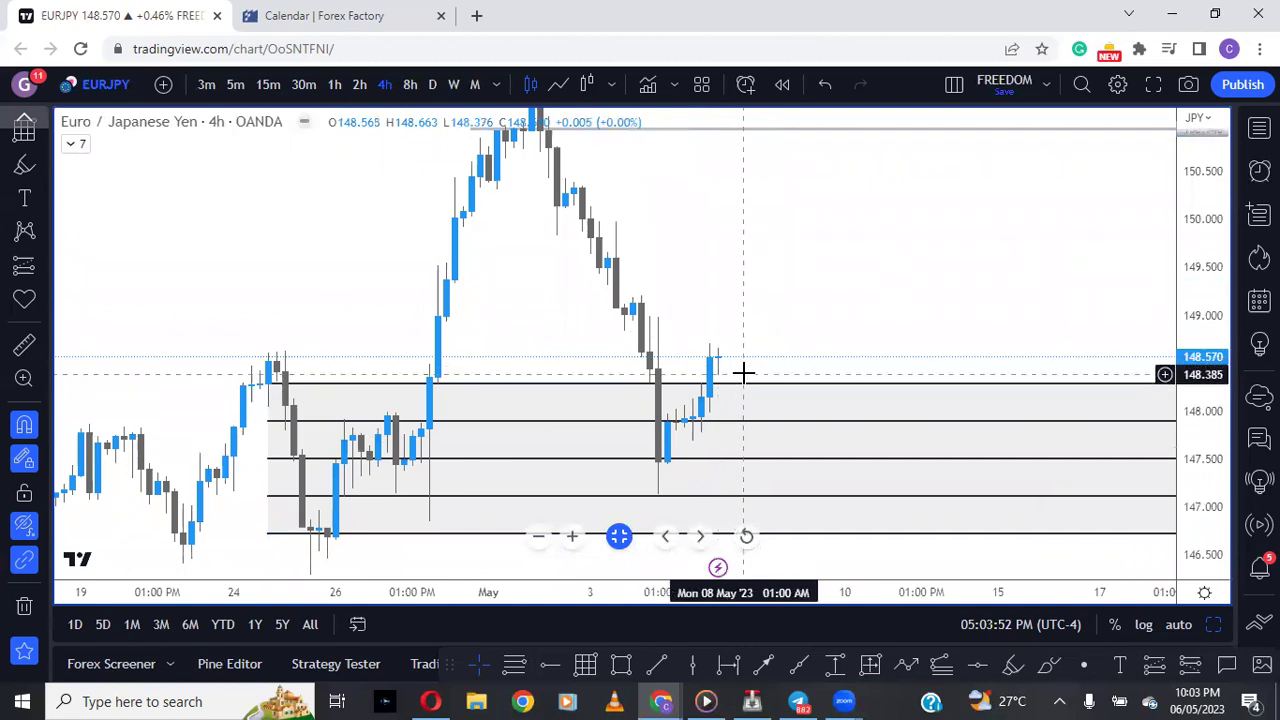
pyautogui.click(550, 668)
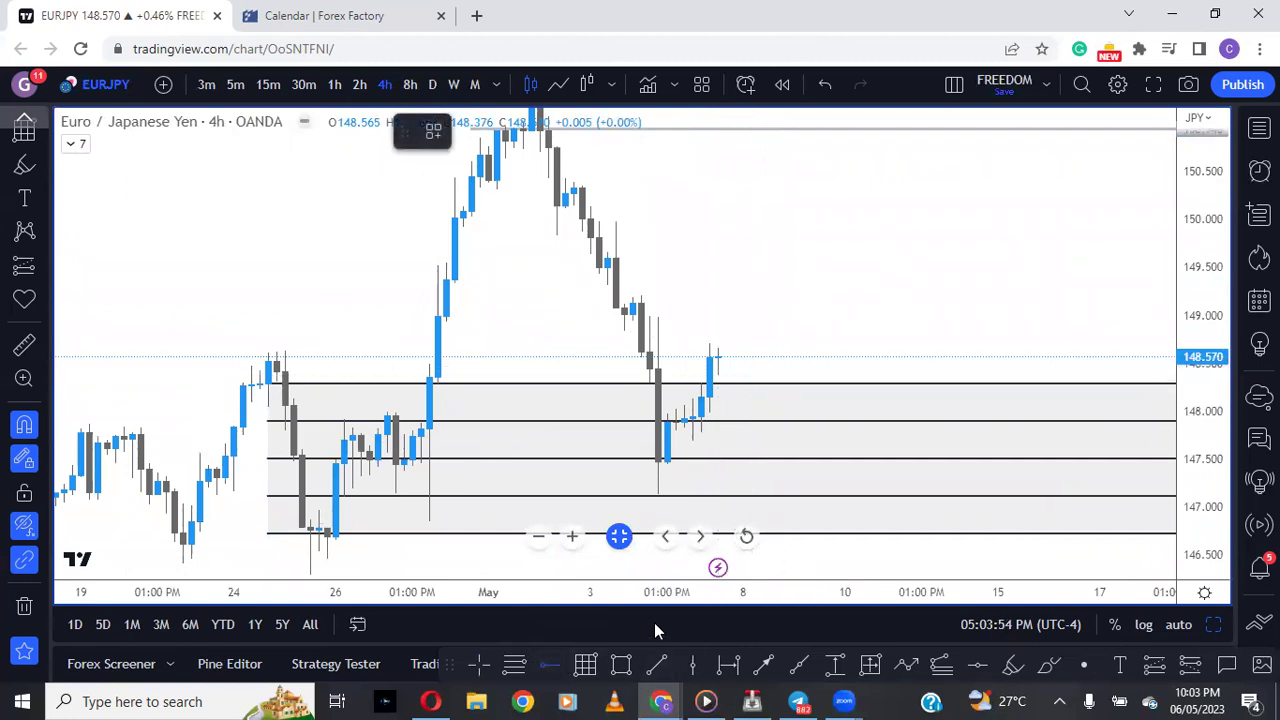
pyautogui.click(658, 317)
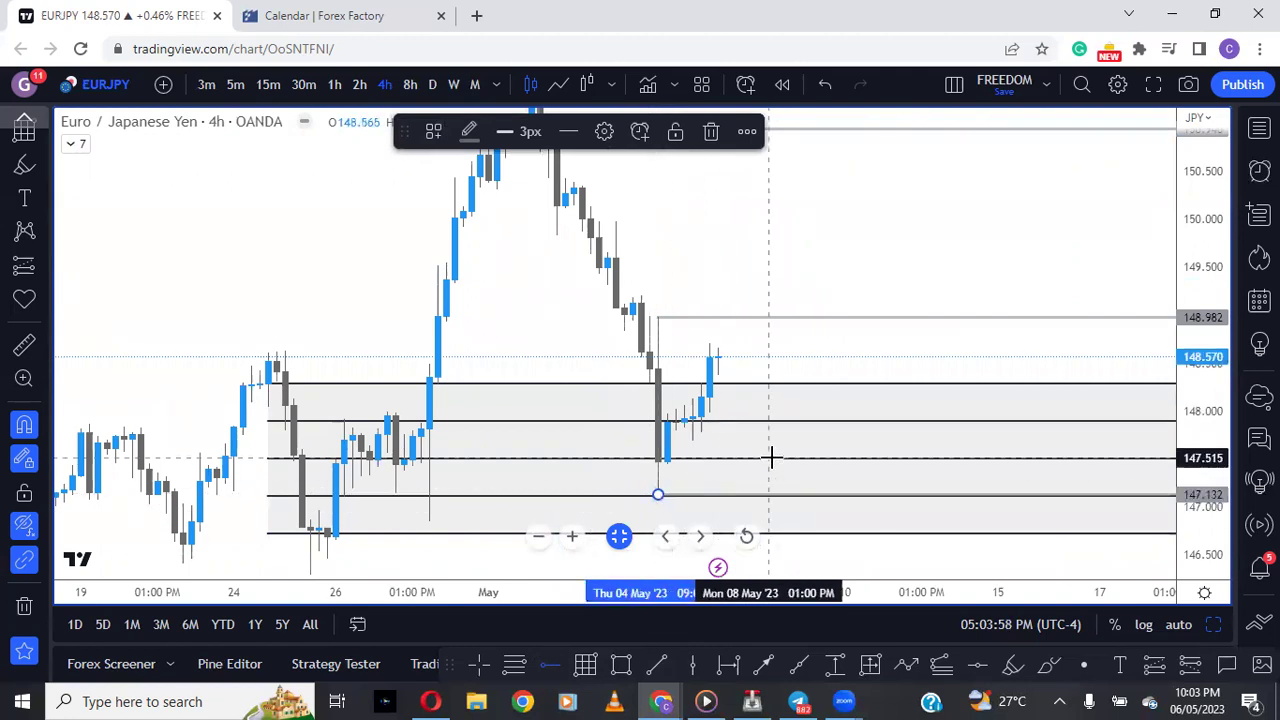
# Step: Delete the Gann box from the 4-hour EURJPY chart
pyautogui.click(537, 431)
pyautogui.moveTo(537, 431); pyautogui.dragTo(537, 427)
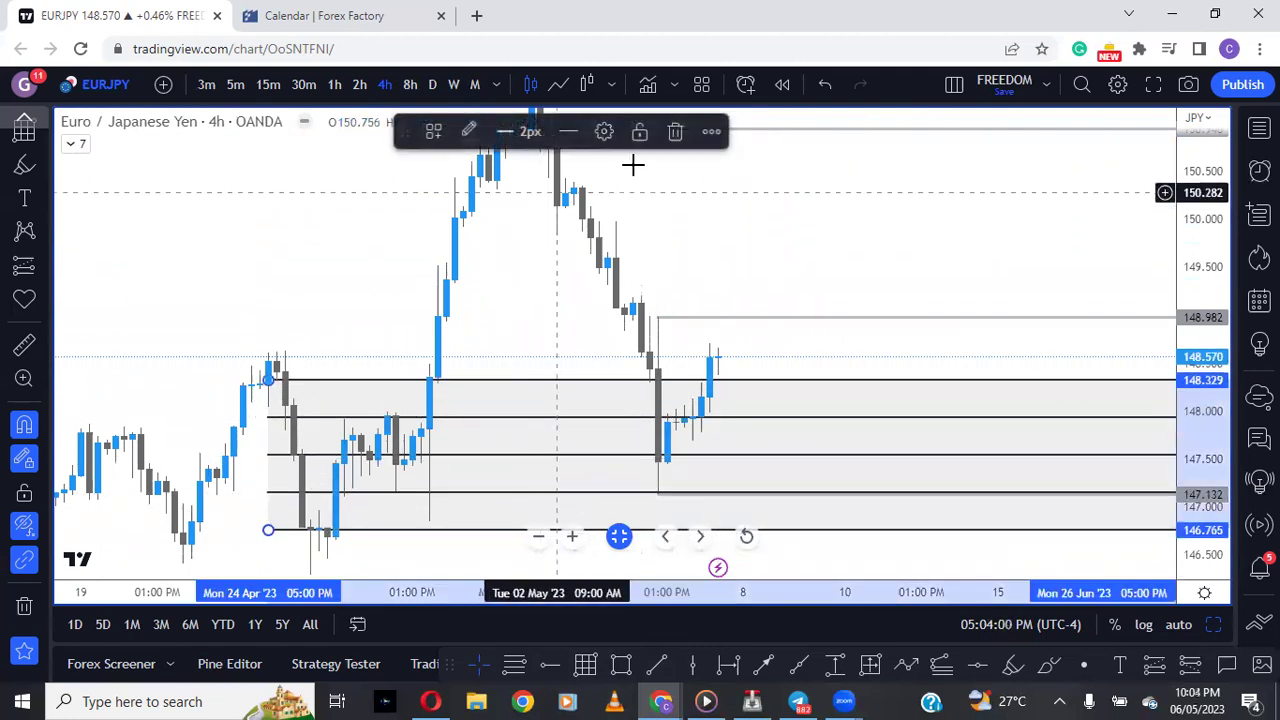
pyautogui.click(675, 131)
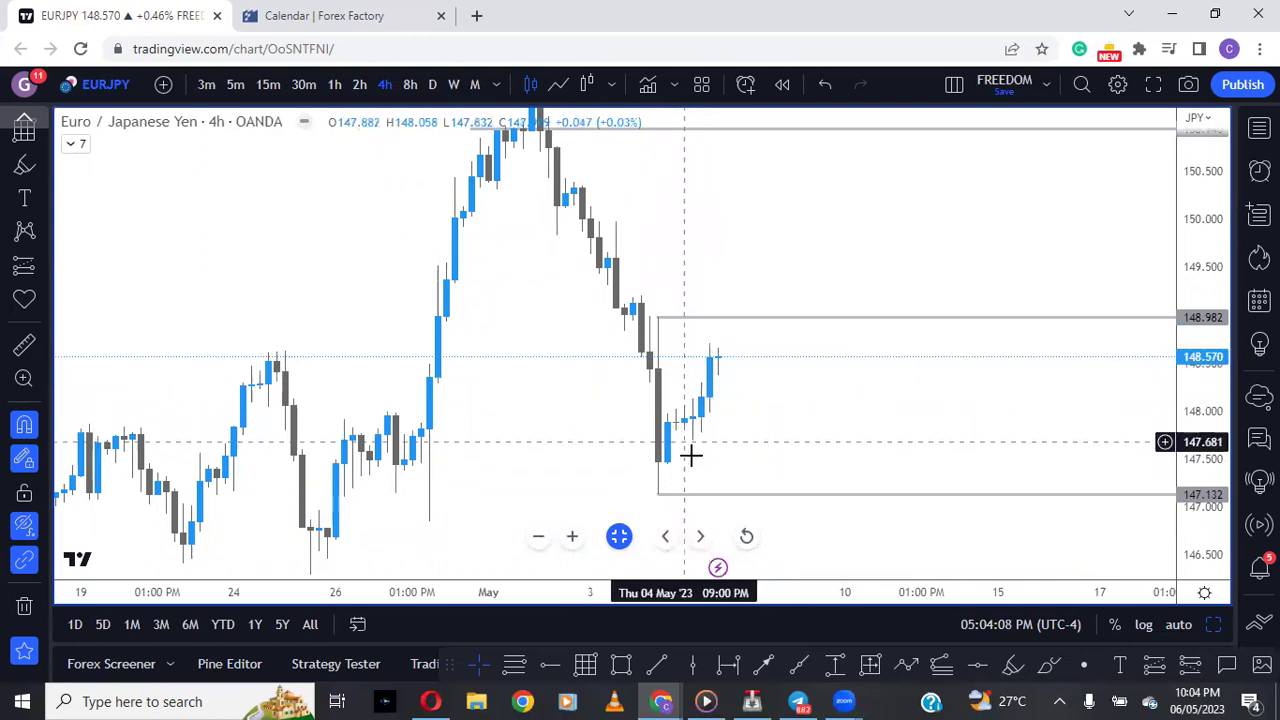
# Step: Draw a projected EURJPY path from the latest candle up to about 149.8, down to about 148.0 and up to about 151.161
pyautogui.scroll(1, 697, 457)
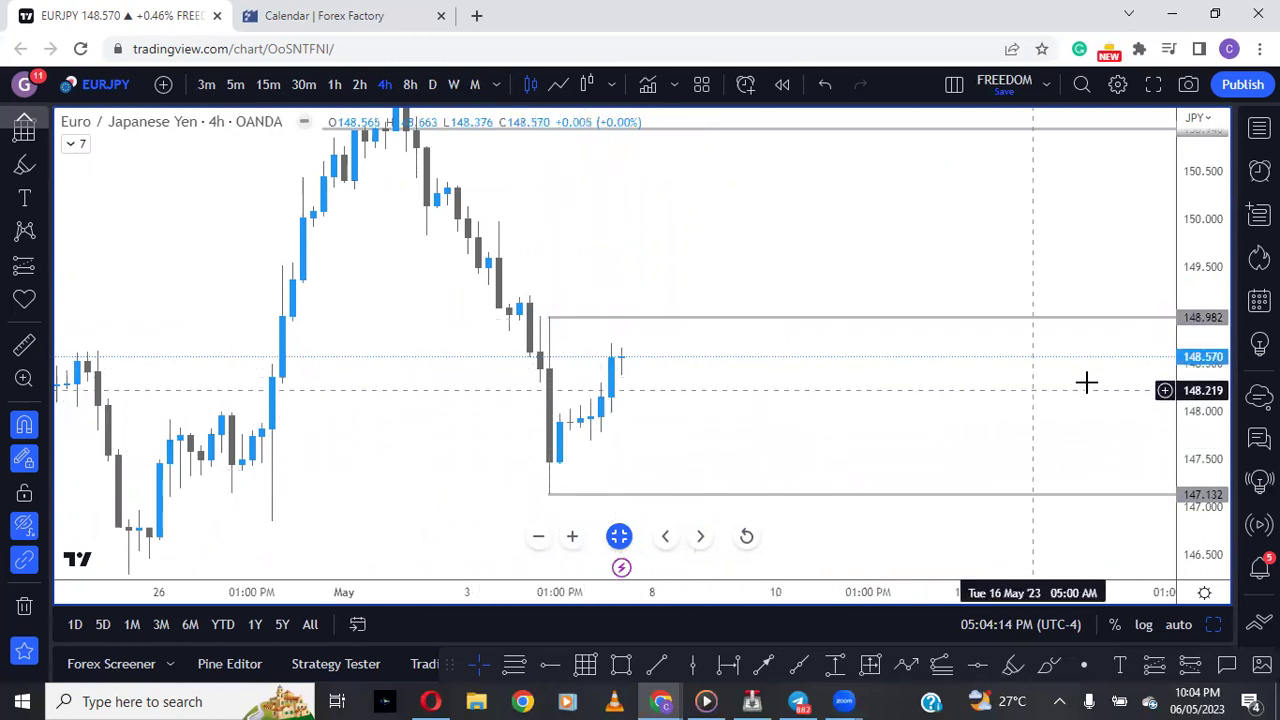
pyautogui.doubleClick(1200, 390)
pyautogui.moveTo(808, 408); pyautogui.dragTo(836, 433)
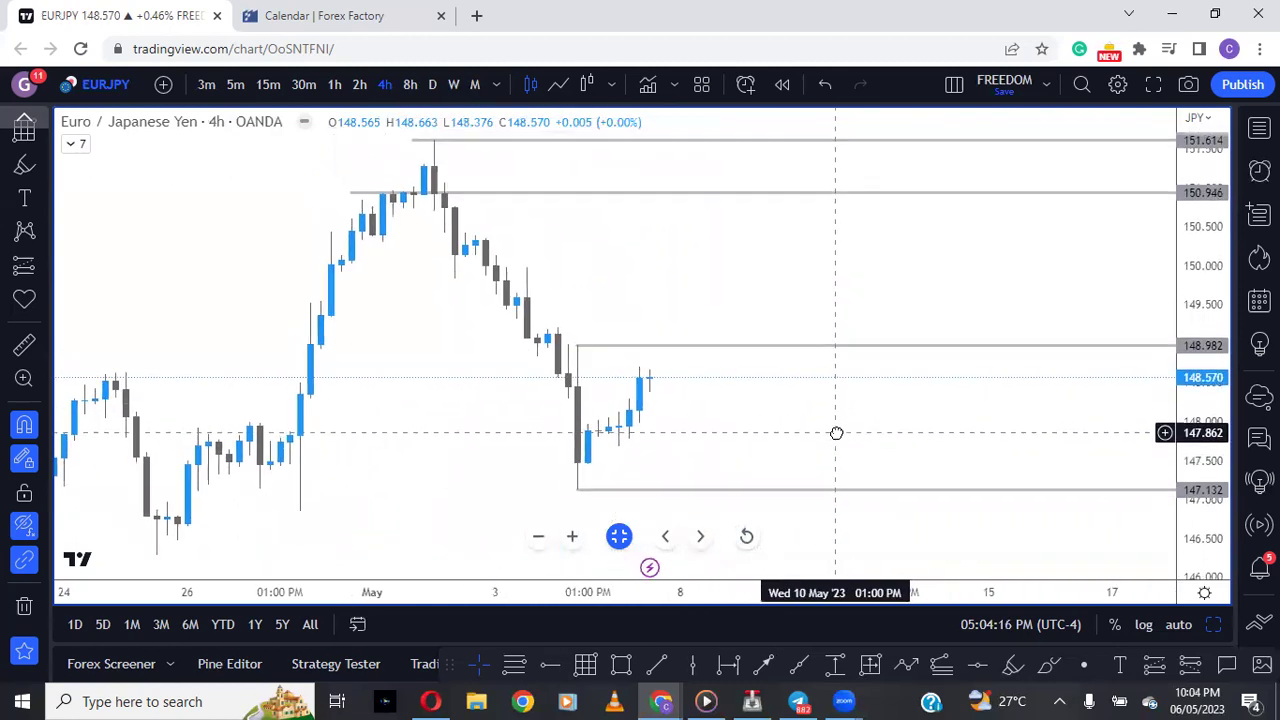
pyautogui.click(636, 412)
pyautogui.click(900, 670)
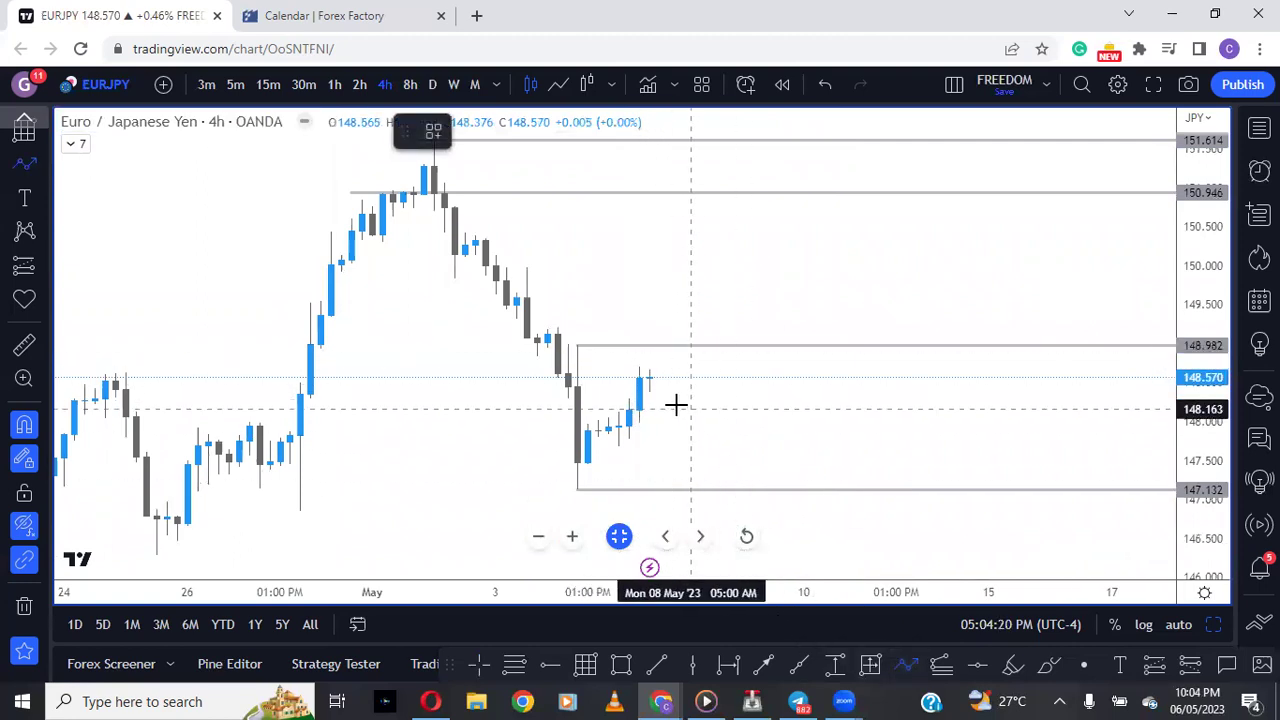
pyautogui.click(660, 400)
pyautogui.click(697, 283)
pyautogui.click(763, 420)
pyautogui.doubleClick(845, 178)
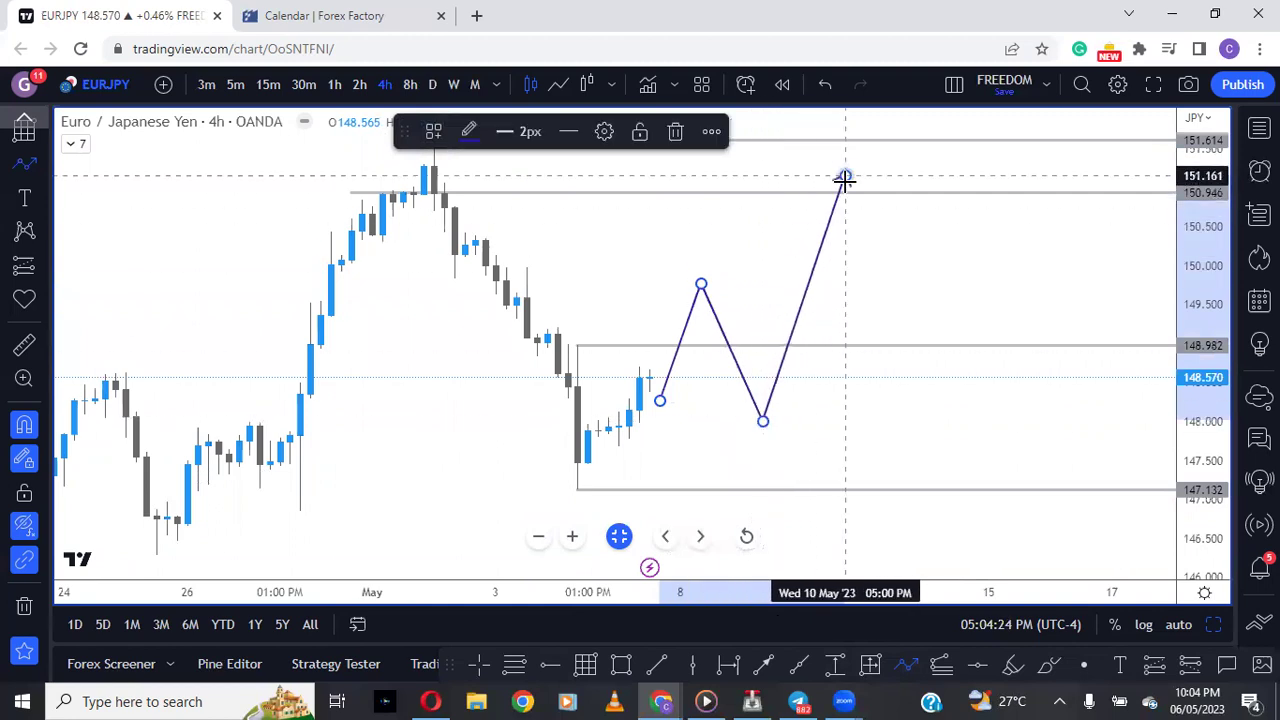
pyautogui.click(905, 292)
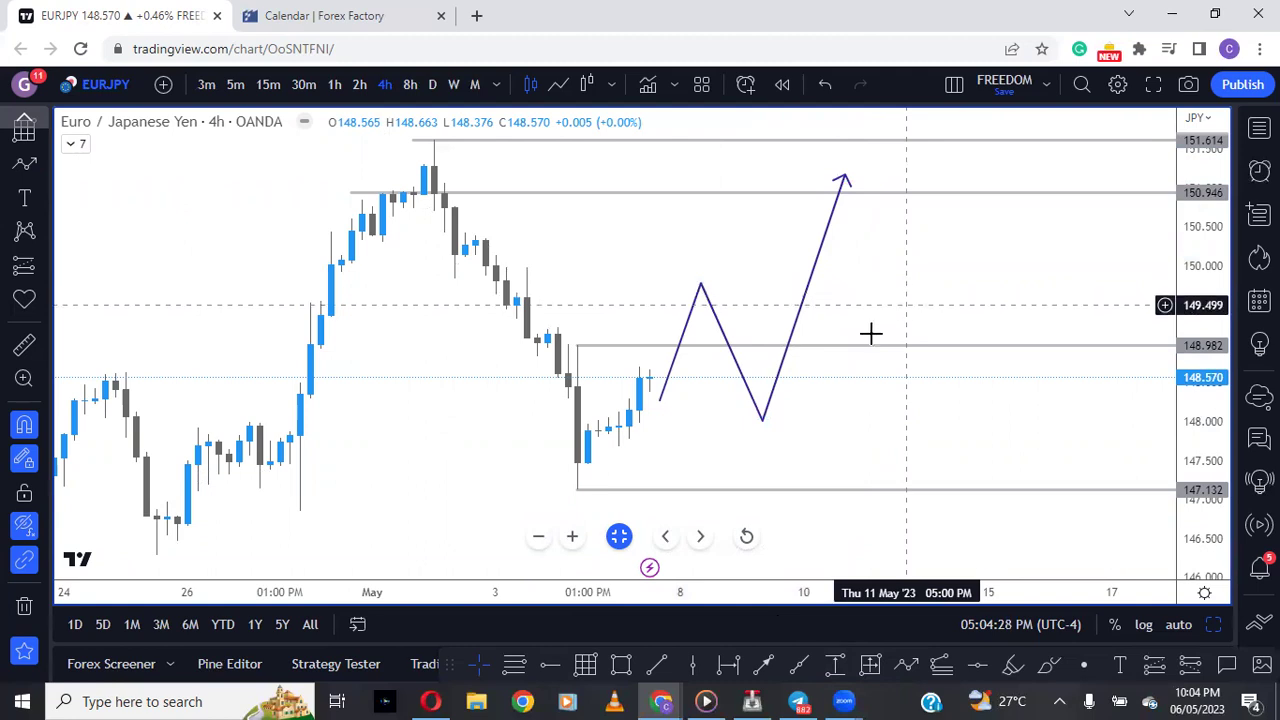
pyautogui.click(538, 536)
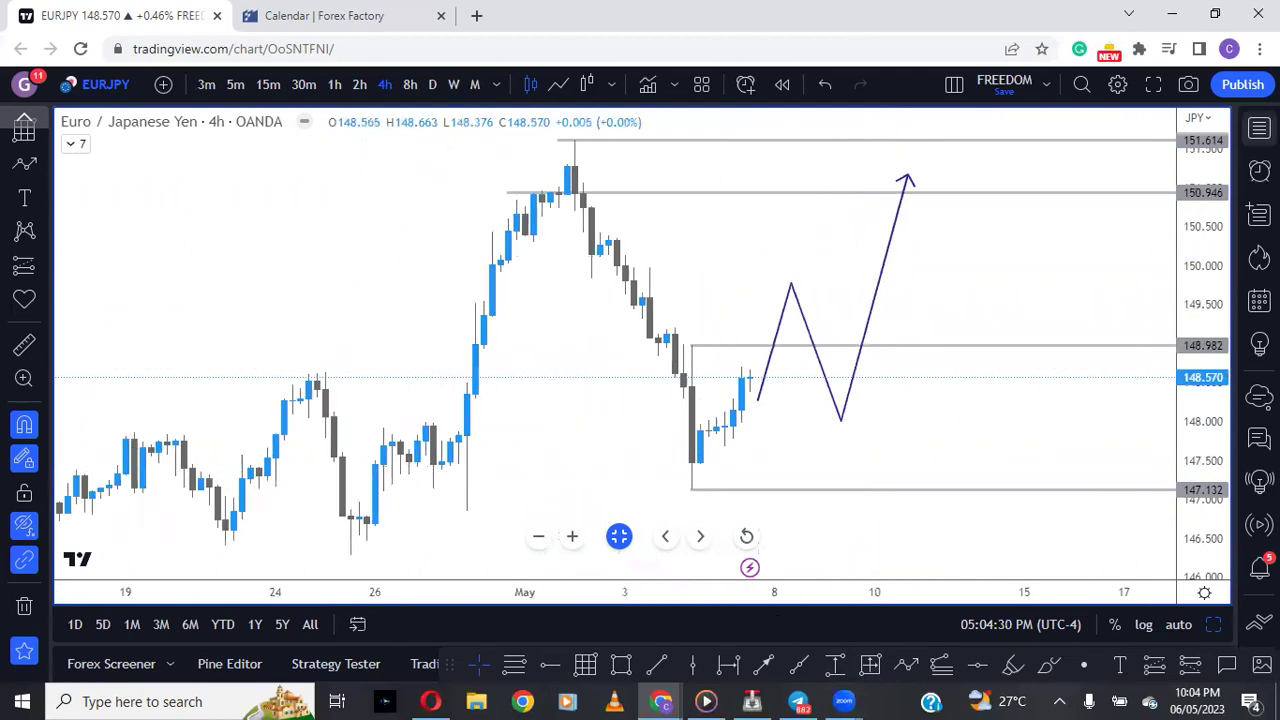
pyautogui.hotkey('alt', 'w')
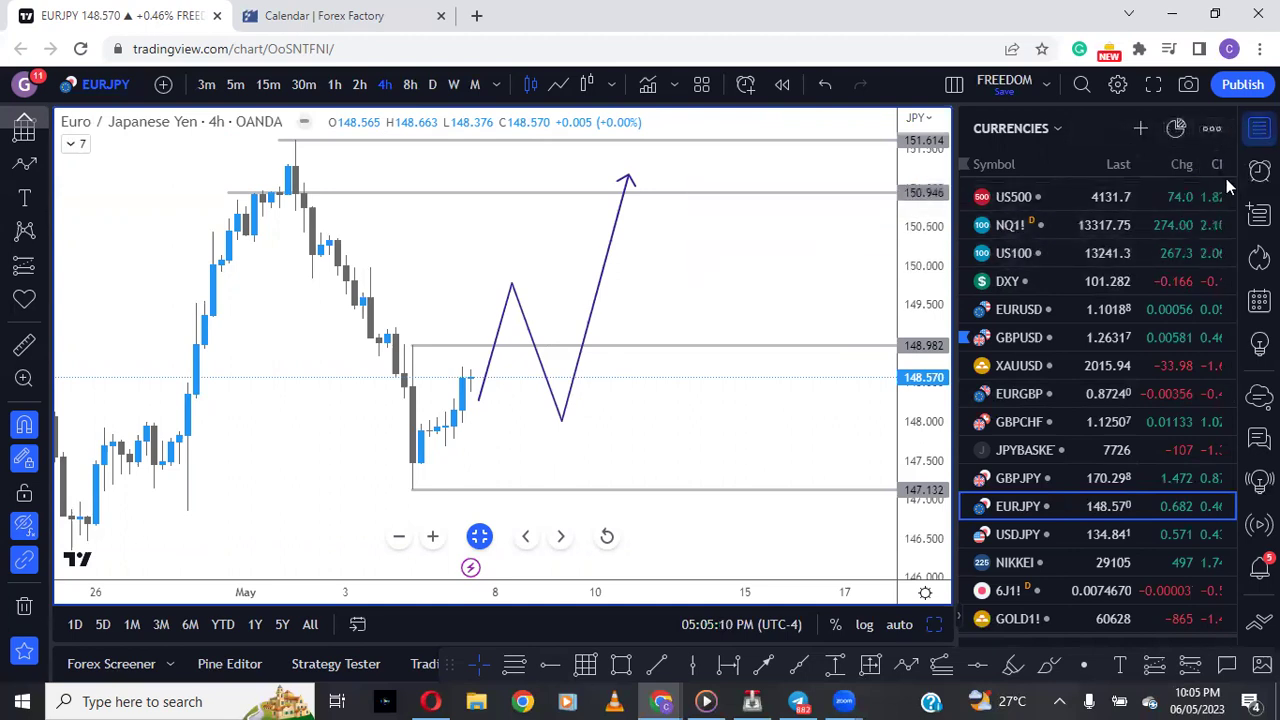
pyautogui.click(1259, 128)
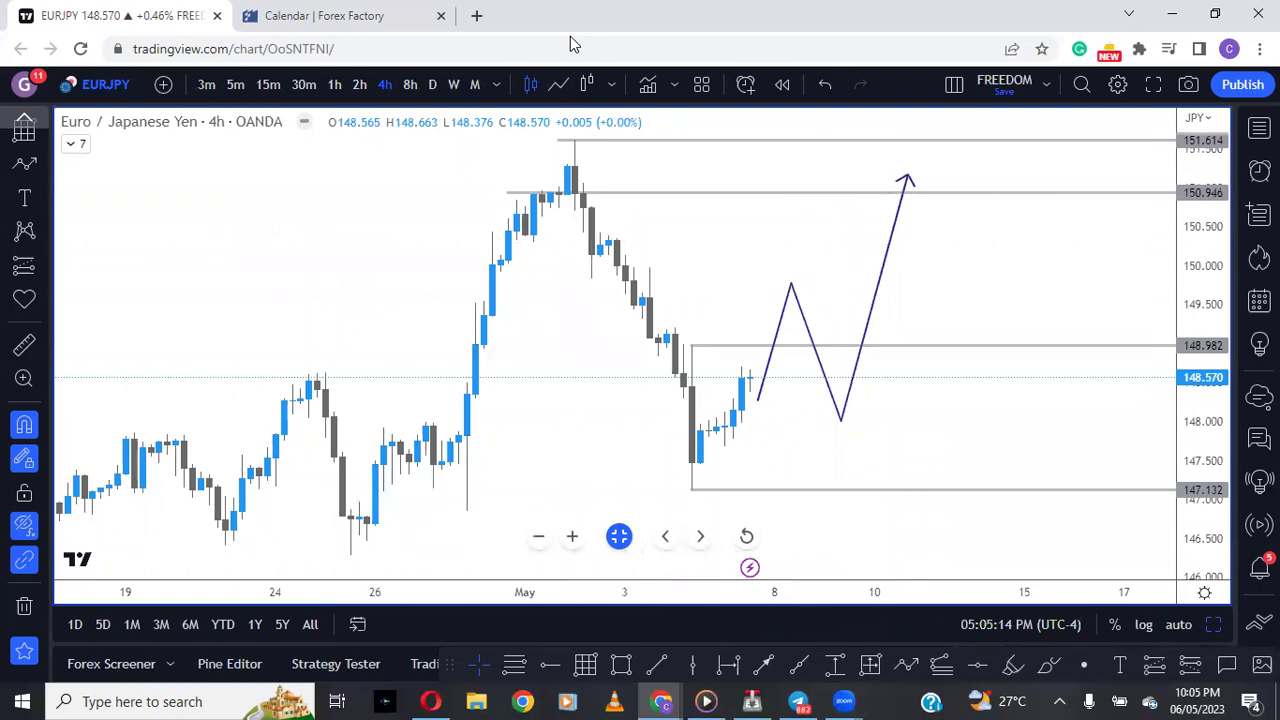
# Step: Delete the projected price path from the 4-hour EURJPY chart
pyautogui.click(790, 286)
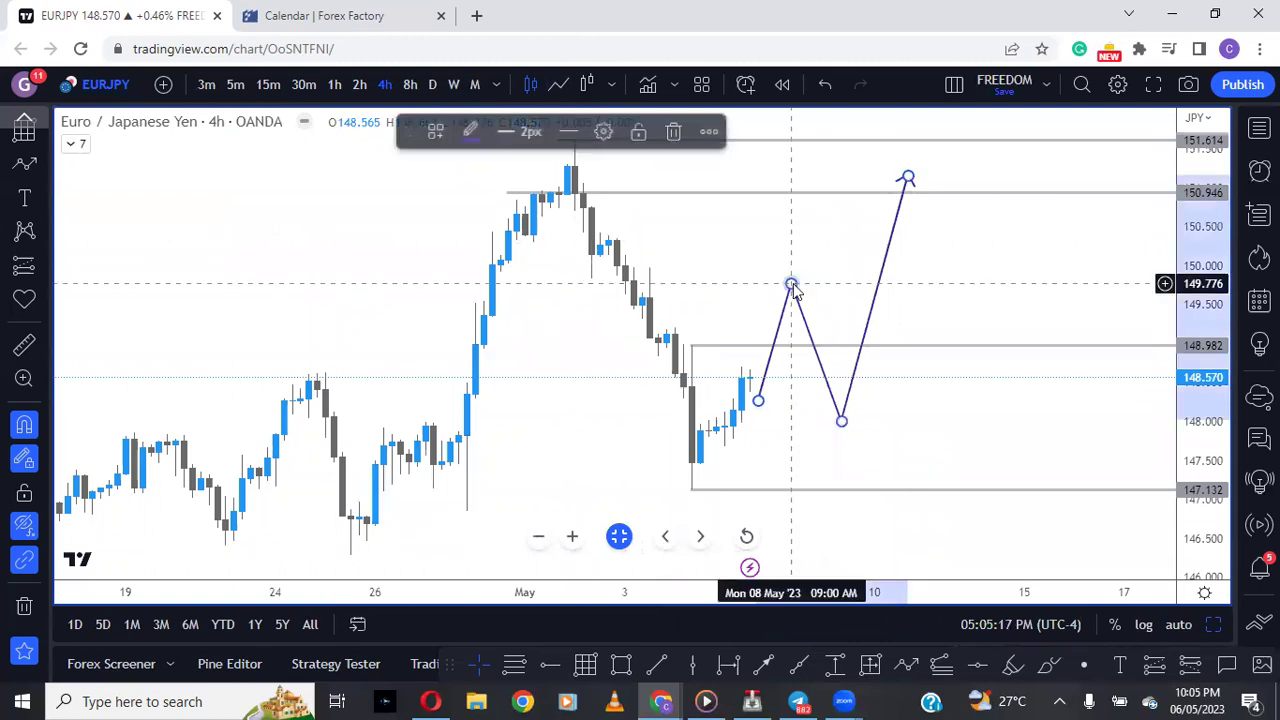
pyautogui.click(677, 132)
pyautogui.moveTo(1037, 266); pyautogui.dragTo(940, 280)
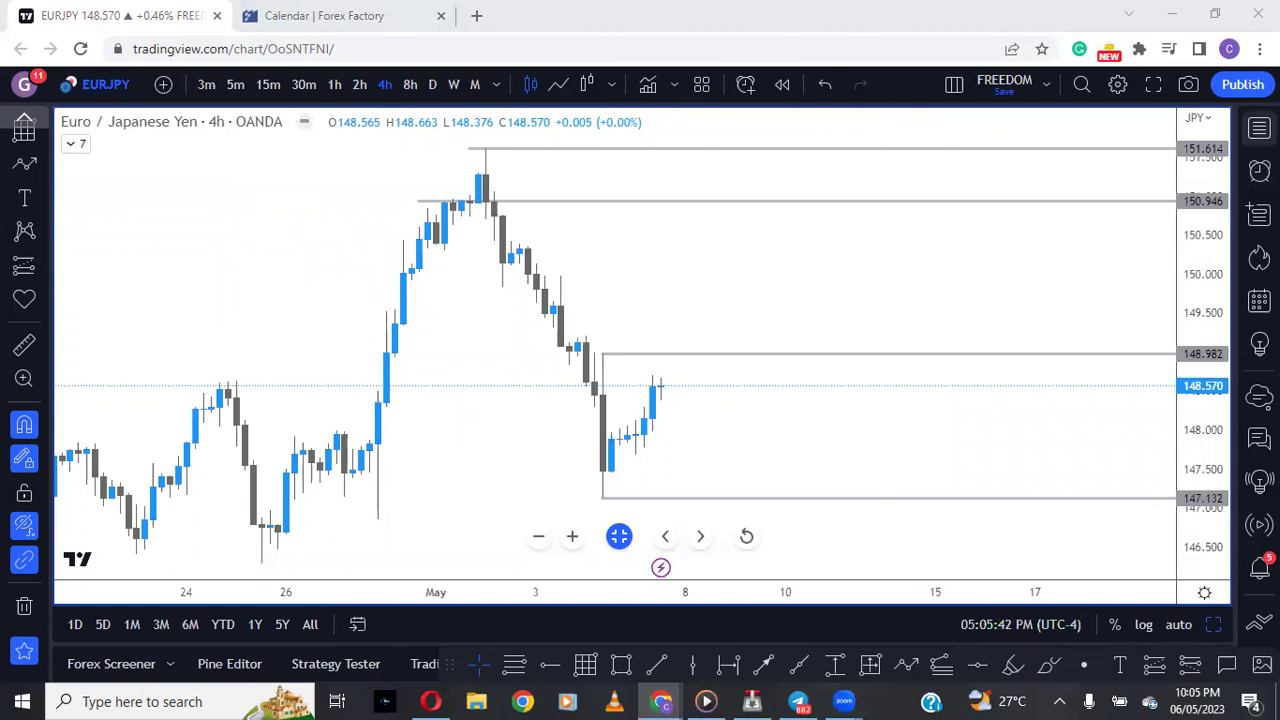
# Step: Switch the chart to gold (XAUUSD) from the currencies watchlist, leaving the watchlist closed
pyautogui.click(1259, 128)
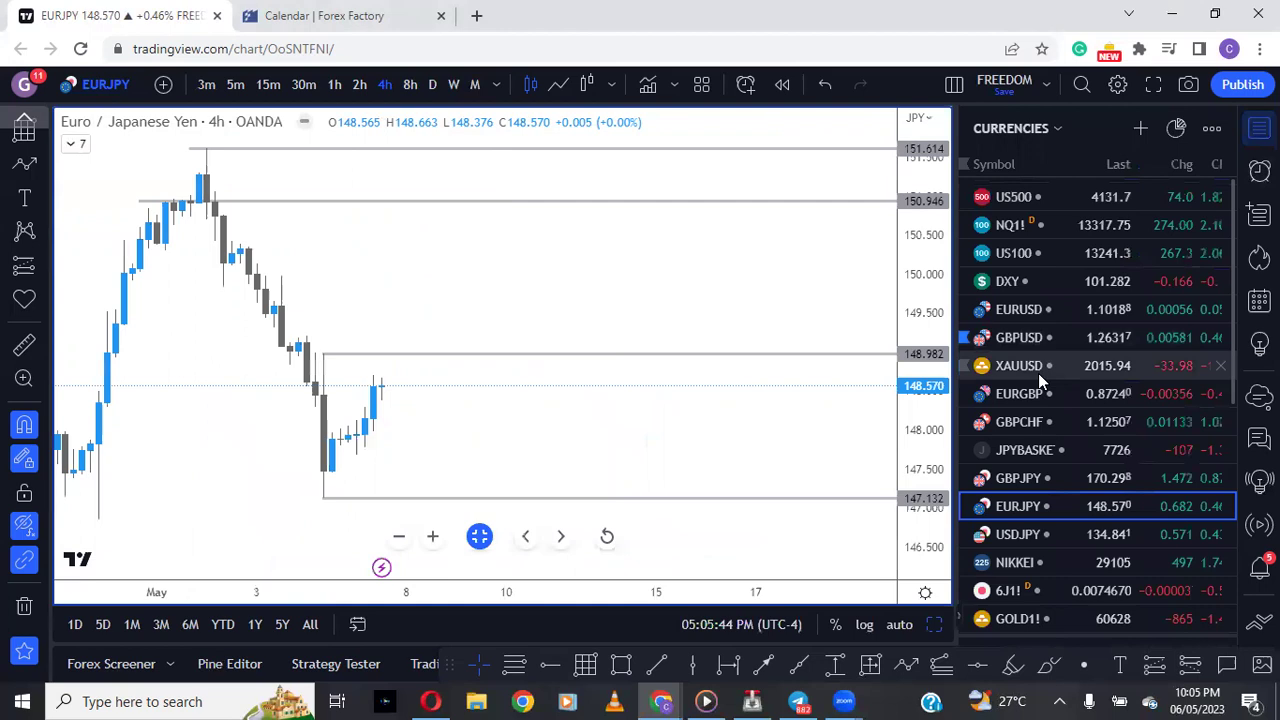
pyautogui.click(1038, 368)
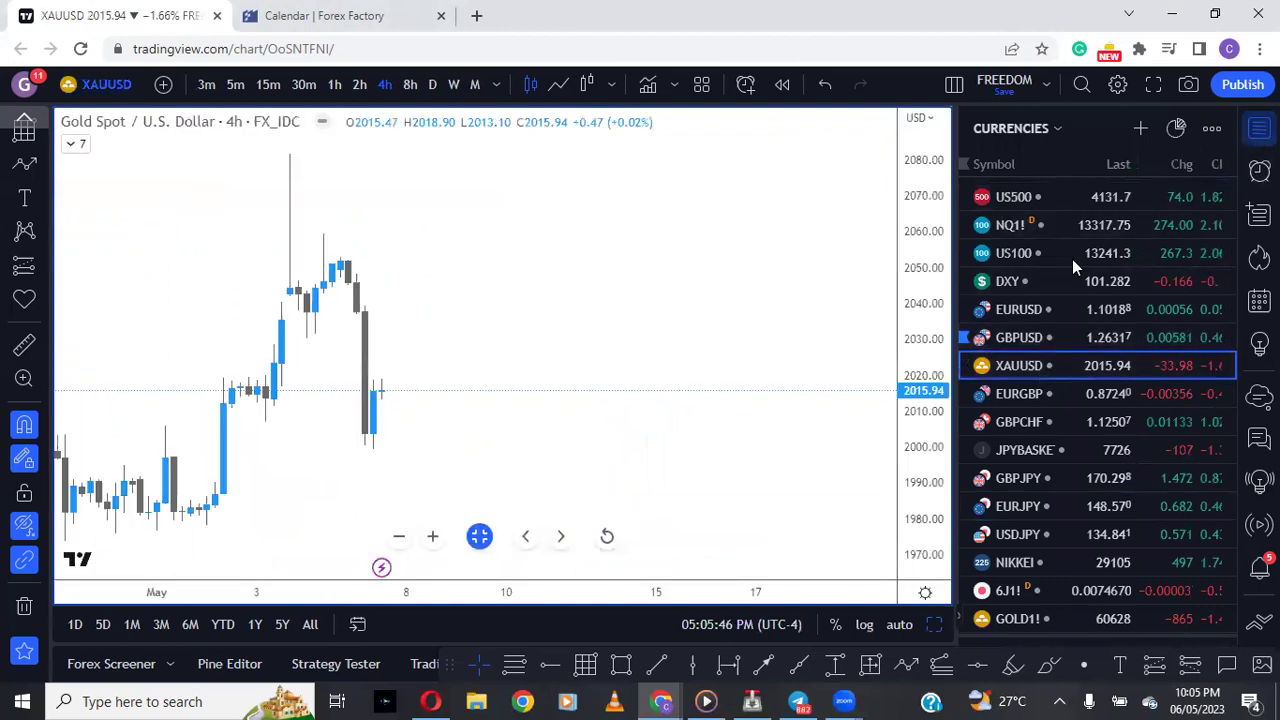
pyautogui.click(1259, 128)
# Step: Examine 4-hour gold price action around the Gann box and the marked levels at 2006.63, 1997.09 and 1968.80
pyautogui.scroll(-3, 966, 390)
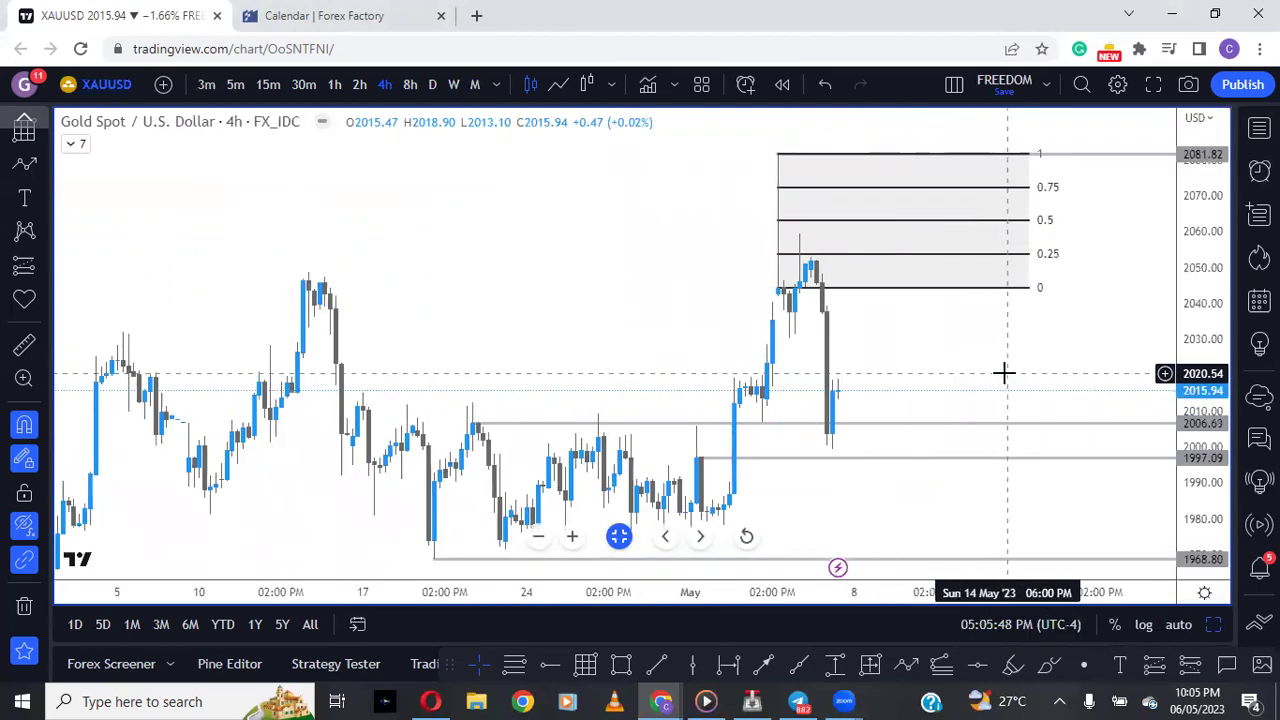
pyautogui.moveTo(1003, 373); pyautogui.dragTo(926, 309)
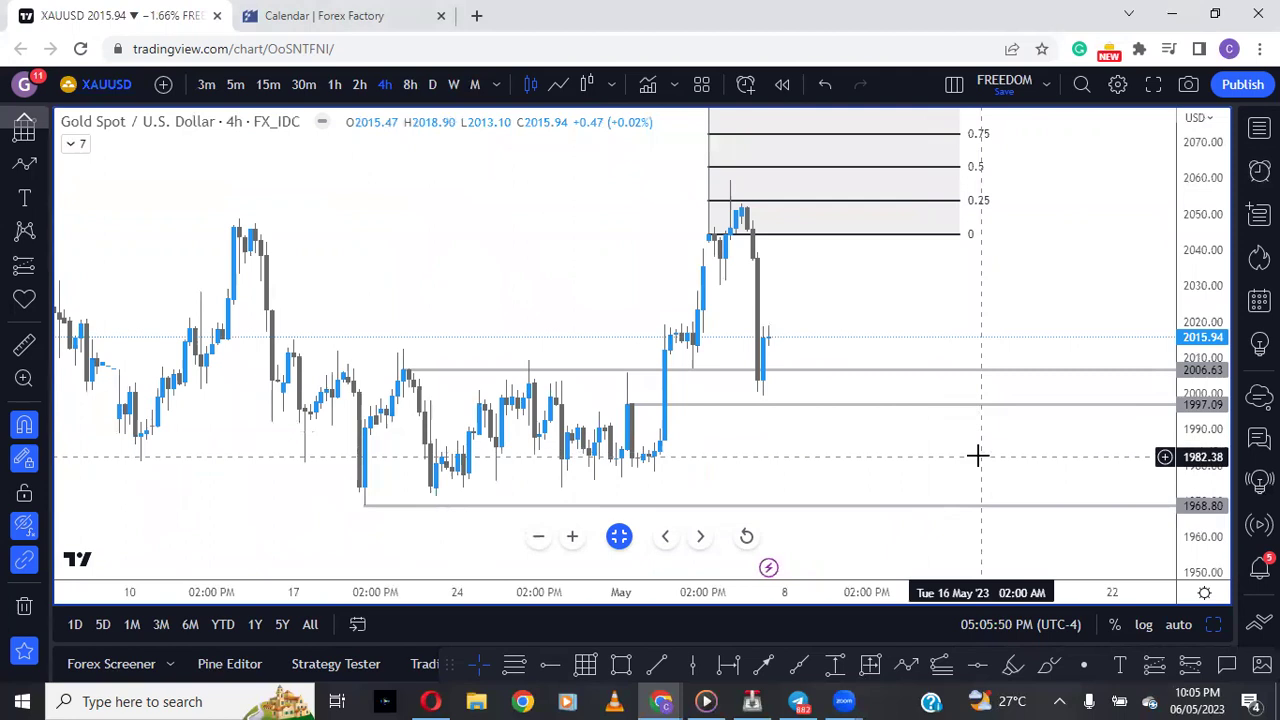
pyautogui.moveTo(954, 326); pyautogui.dragTo(932, 376)
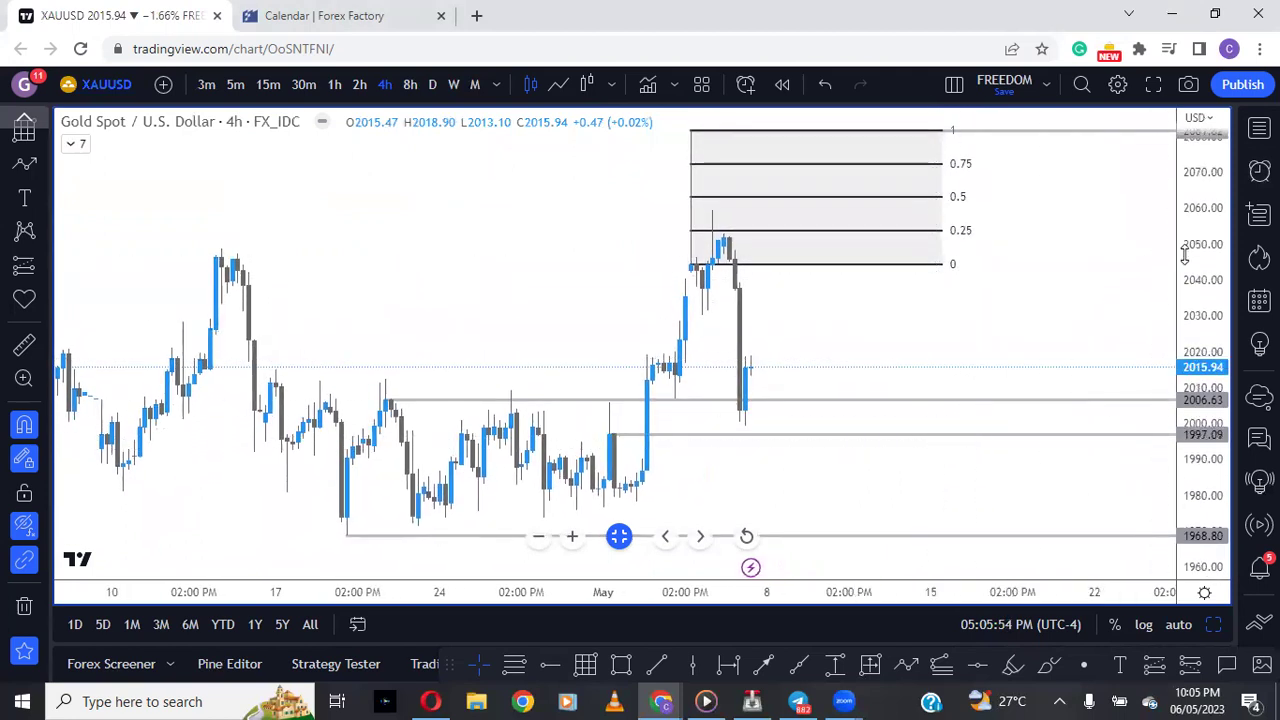
pyautogui.moveTo(1185, 255); pyautogui.dragTo(1089, 363)
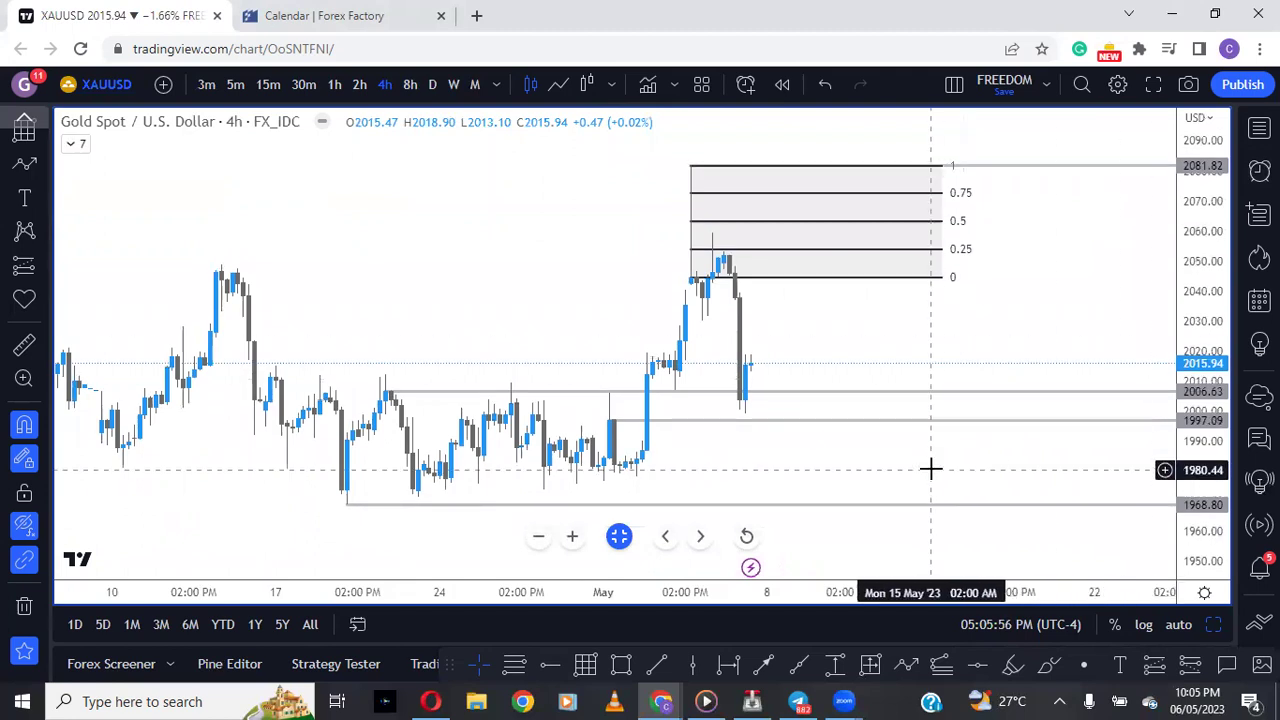
pyautogui.scroll(-3, 930, 468)
pyautogui.moveTo(886, 406); pyautogui.dragTo(823, 352)
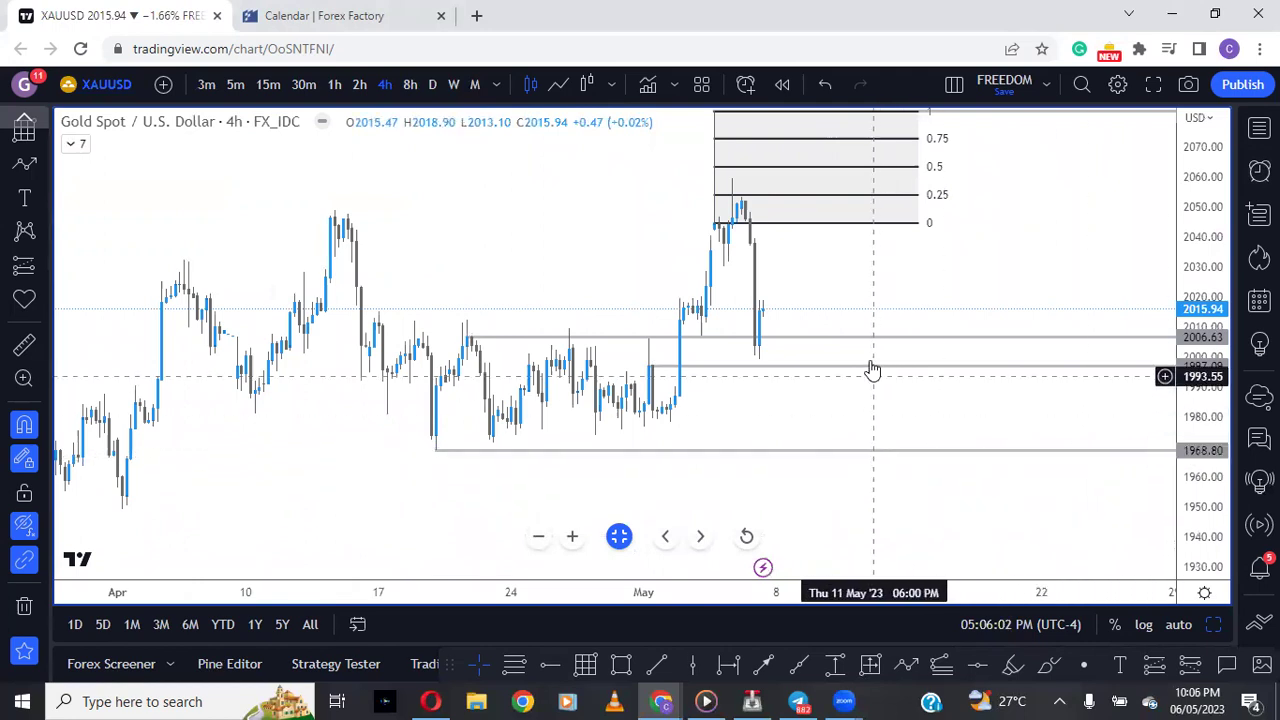
pyautogui.scroll(-3, 872, 370)
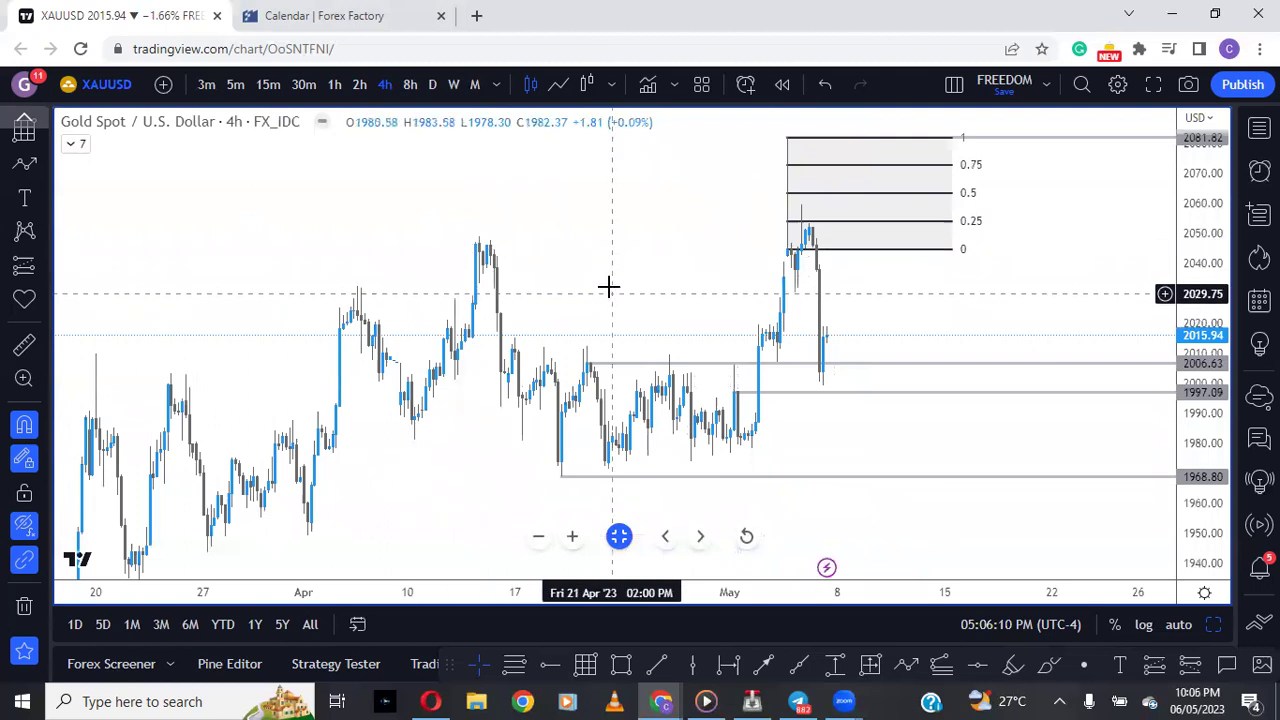
pyautogui.moveTo(608, 287); pyautogui.dragTo(596, 194)
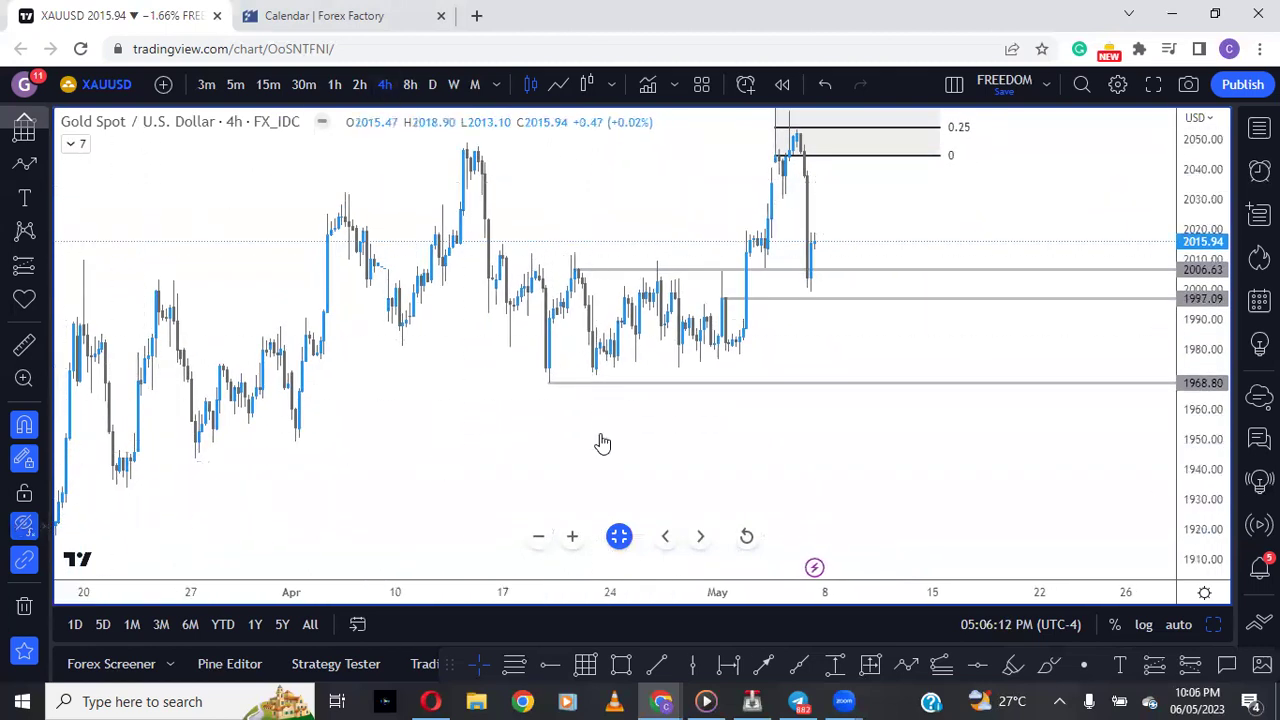
# Step: Show the hidden swing indicators on the gold chart and hide the candles to study the bare swing structure
pyautogui.scroll(-2, 680, 434)
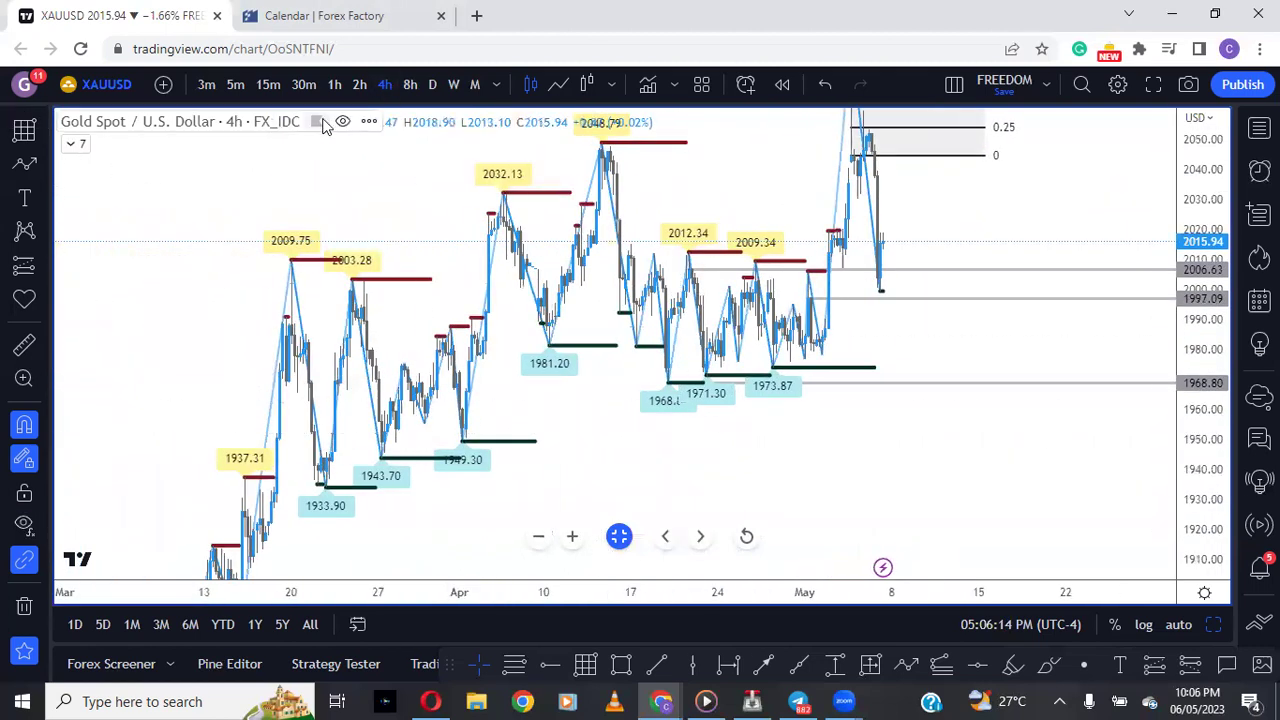
pyautogui.click(342, 121)
pyautogui.scroll(1, 1077, 320)
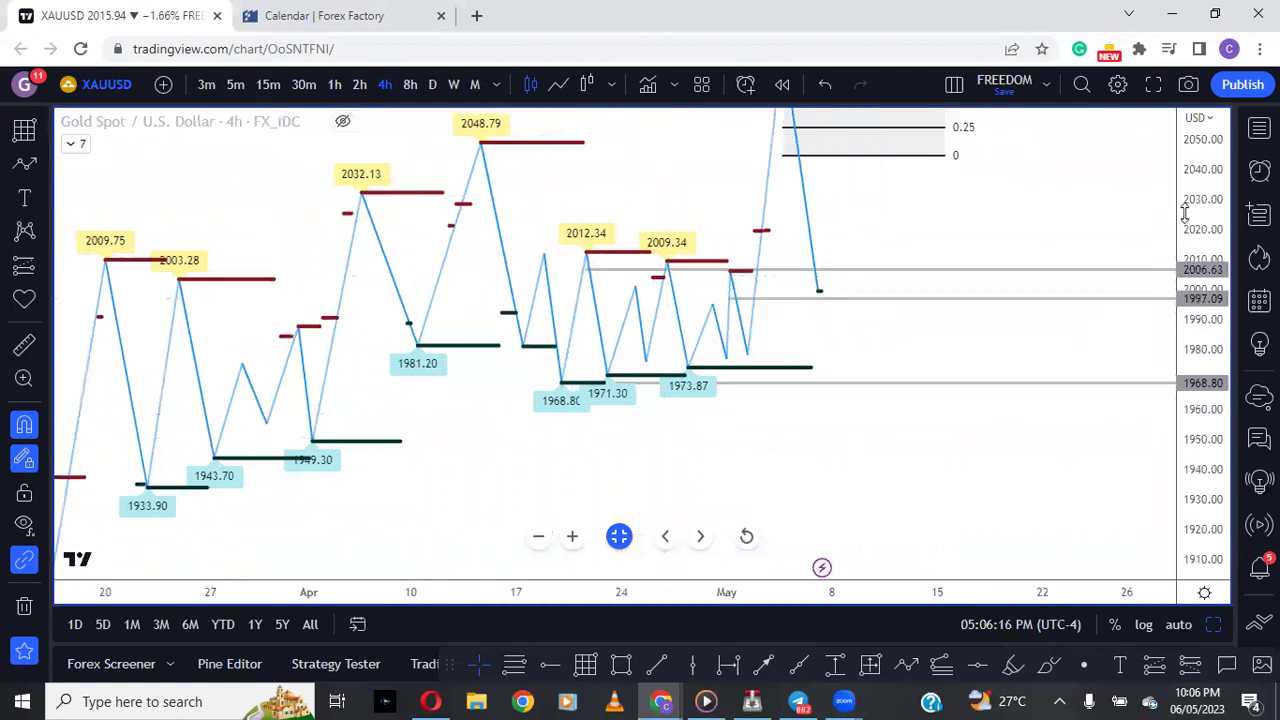
pyautogui.moveTo(1184, 212); pyautogui.dragTo(1186, 232)
pyautogui.moveTo(946, 234); pyautogui.dragTo(932, 305)
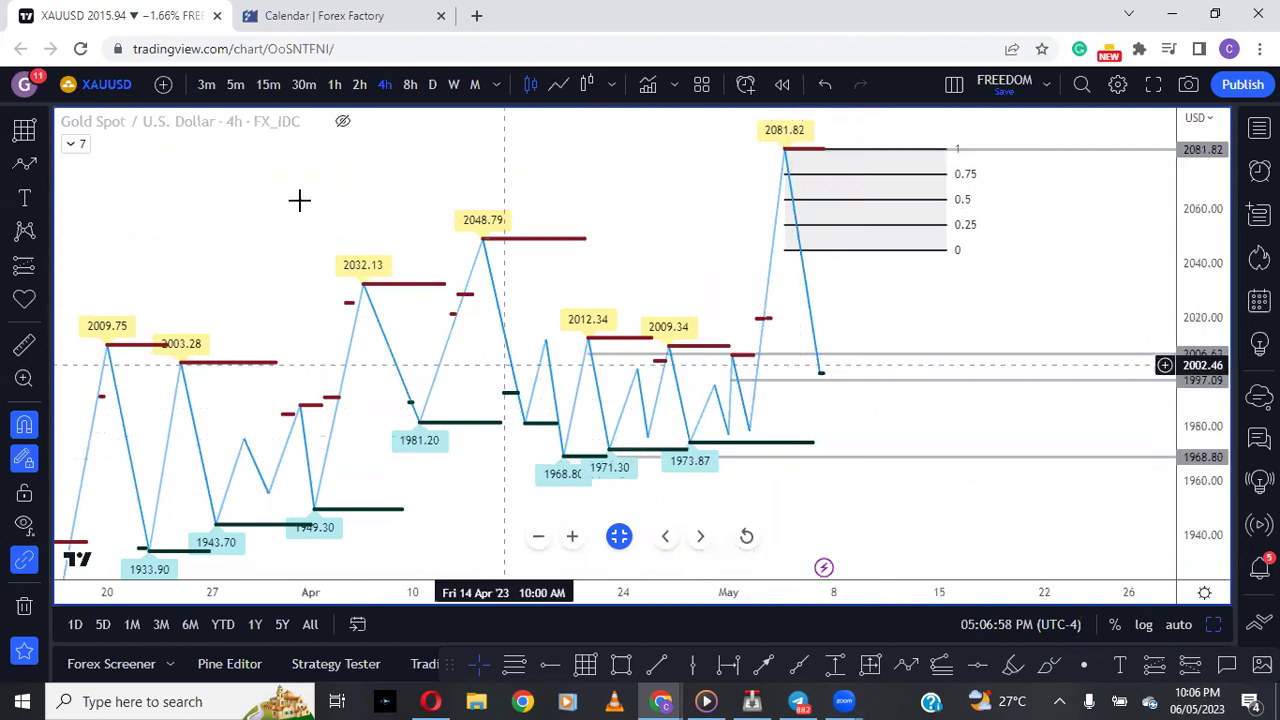
# Step: Make the gold candles visible again beneath the swing highs and lows
pyautogui.click(330, 122)
pyautogui.scroll(3, 1000, 295)
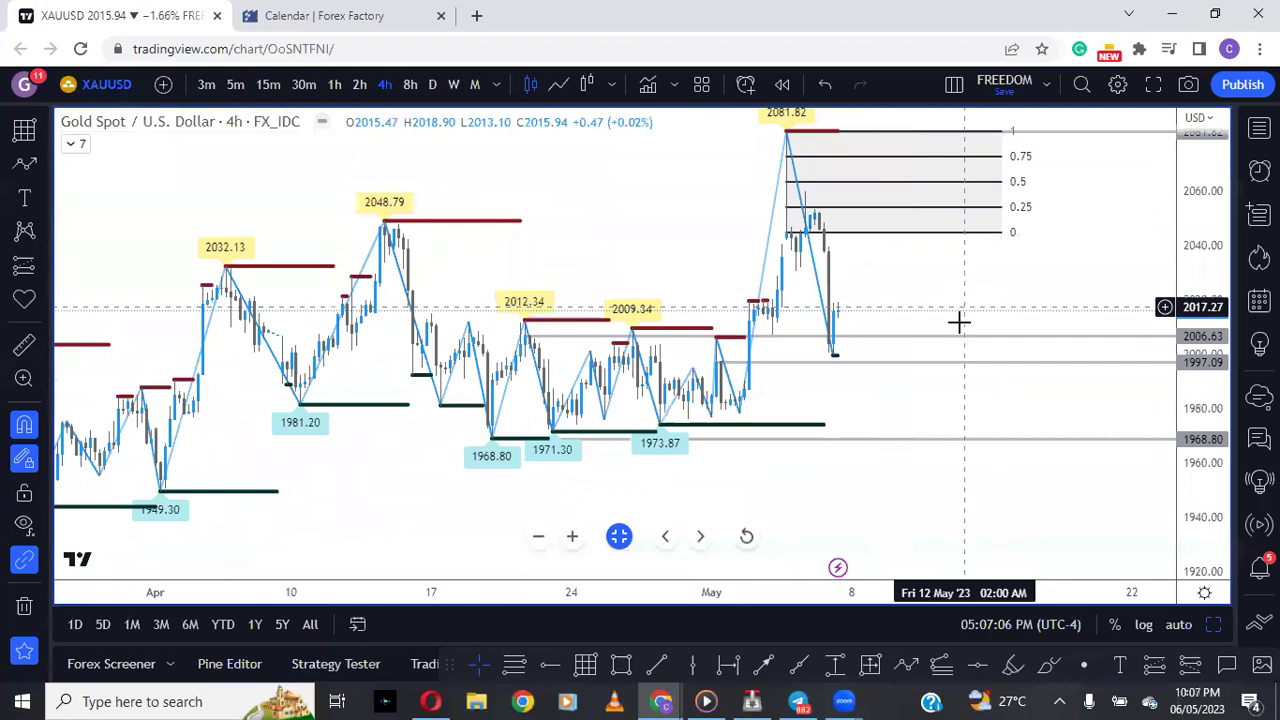
pyautogui.moveTo(960, 323); pyautogui.dragTo(950, 351)
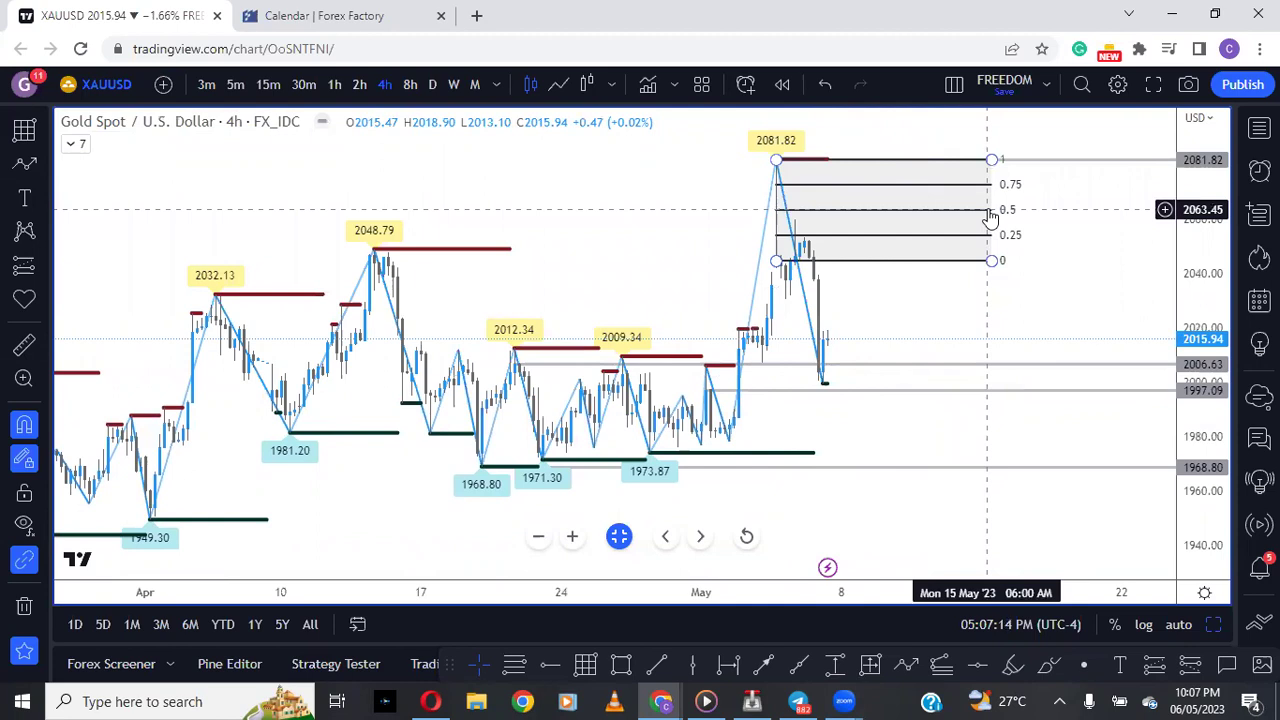
# Step: Delete the Gann box drawn below the 2081.82 high on the 4-hour gold chart
pyautogui.click(889, 262)
pyautogui.click(675, 131)
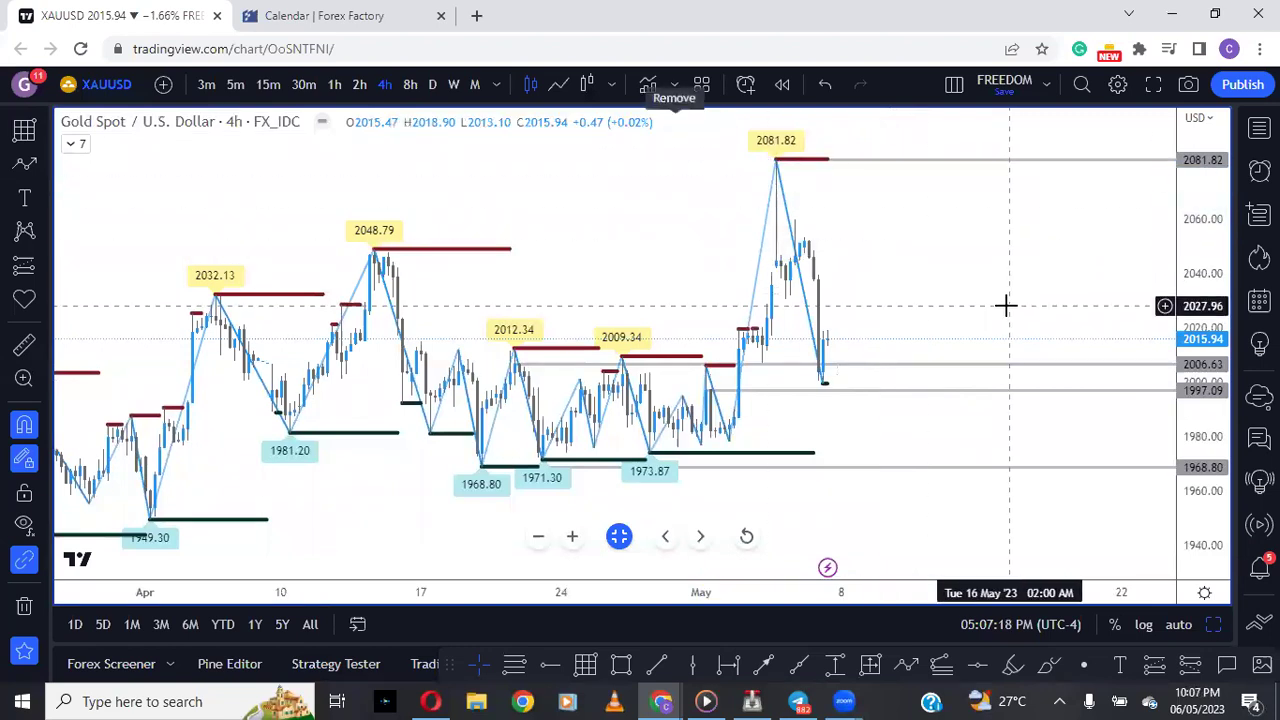
pyautogui.scroll(2, 1006, 321)
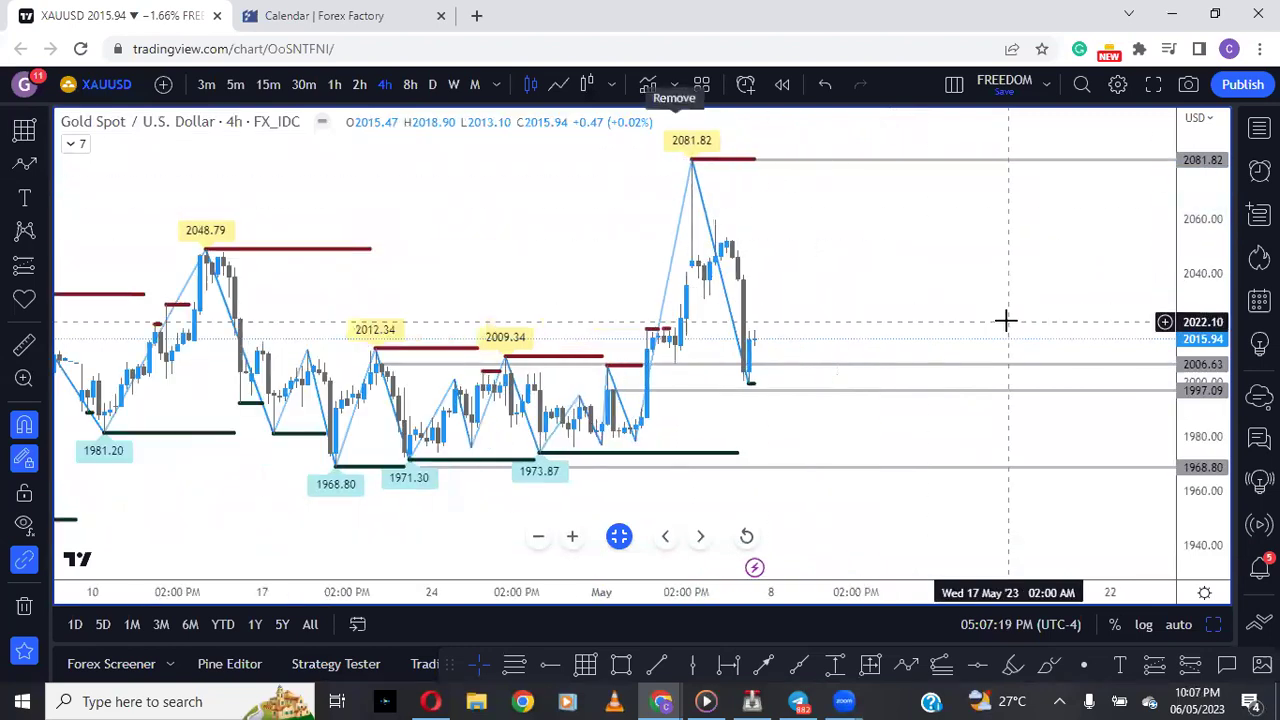
# Step: Switch gold to the 1-hour timeframe and examine the swing points between the 2081.82 high and the 1997.09 level
pyautogui.click(341, 86)
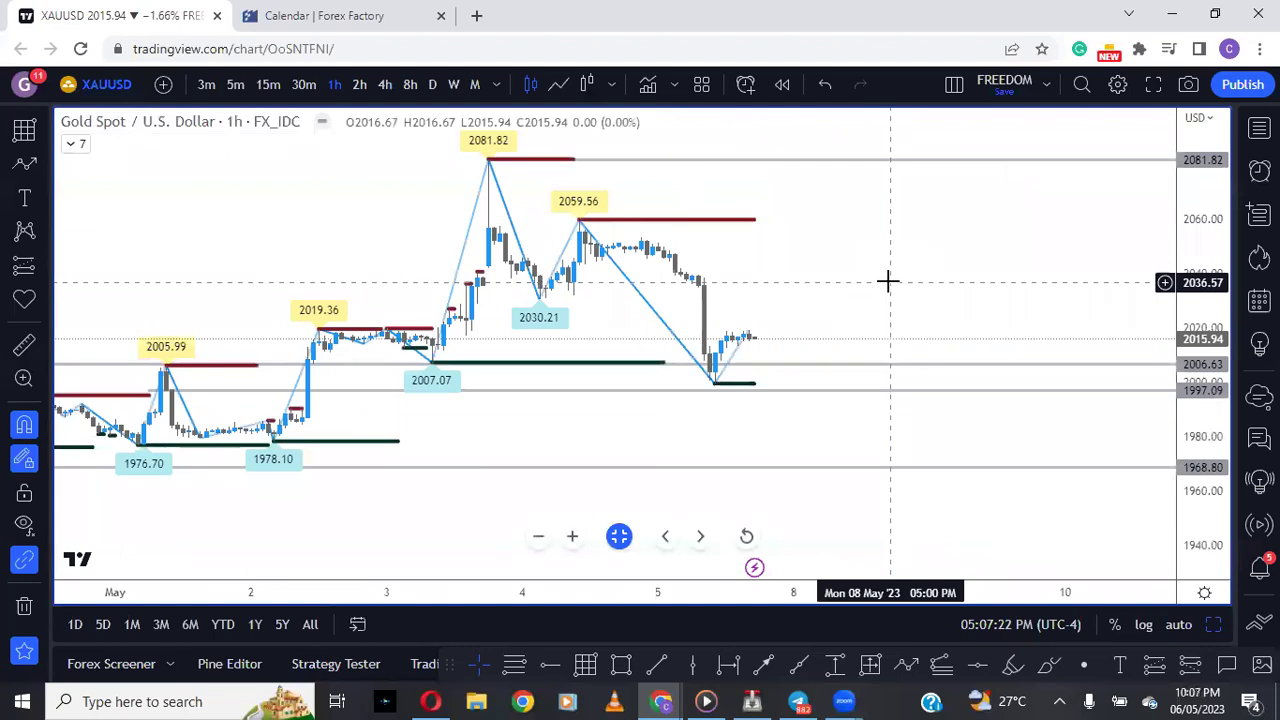
pyautogui.scroll(-1, 930, 285)
pyautogui.moveTo(1190, 372); pyautogui.dragTo(966, 246)
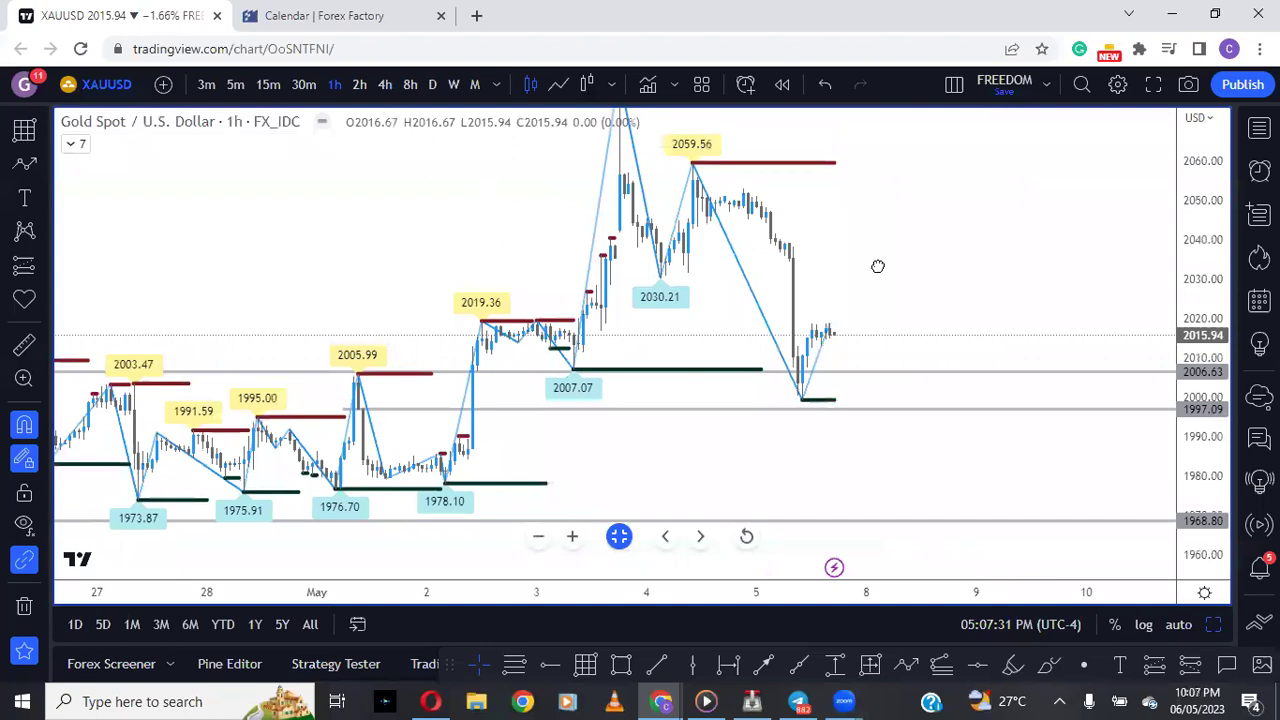
pyautogui.moveTo(1175, 278); pyautogui.dragTo(929, 347)
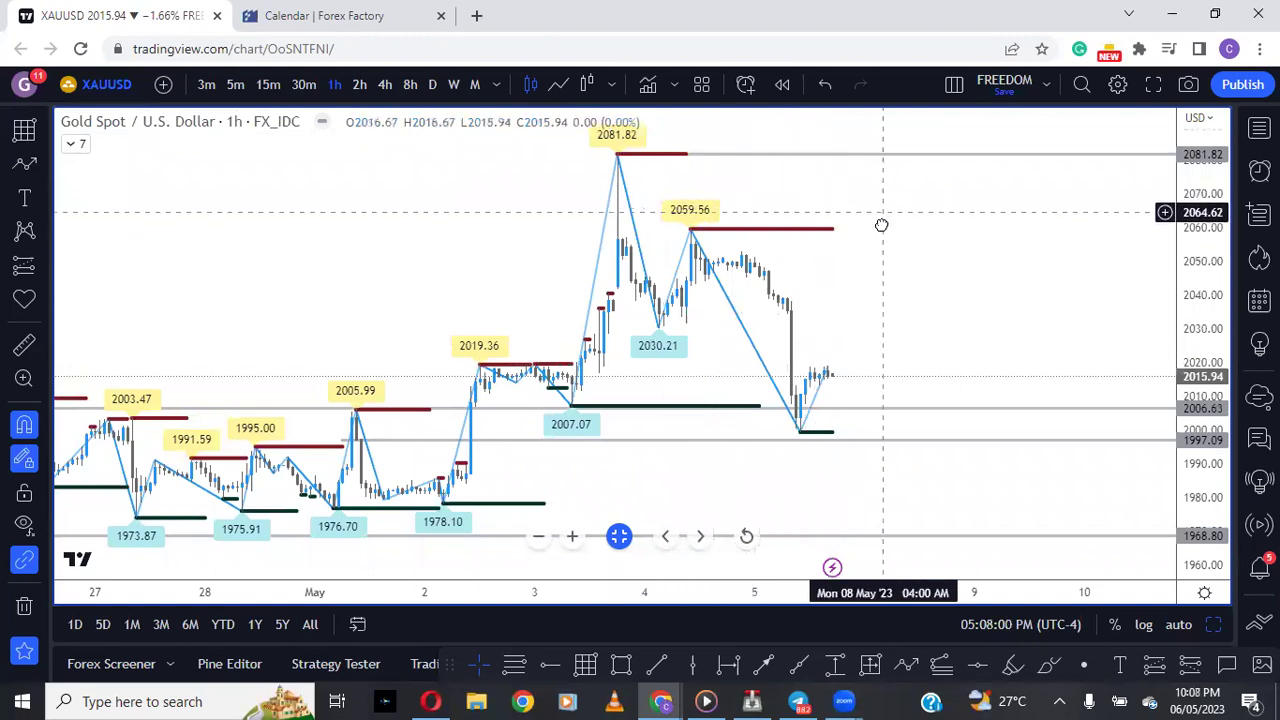
pyautogui.moveTo(881, 225); pyautogui.dragTo(882, 235)
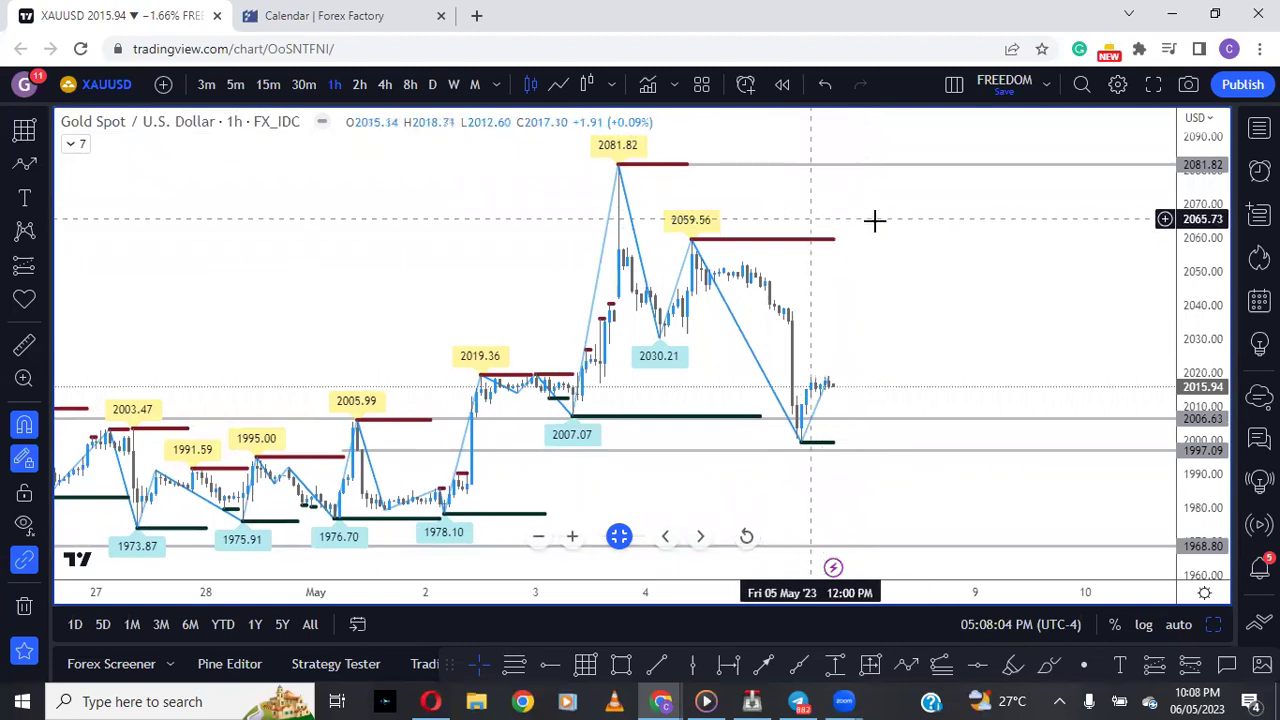
pyautogui.moveTo(937, 306); pyautogui.dragTo(931, 340)
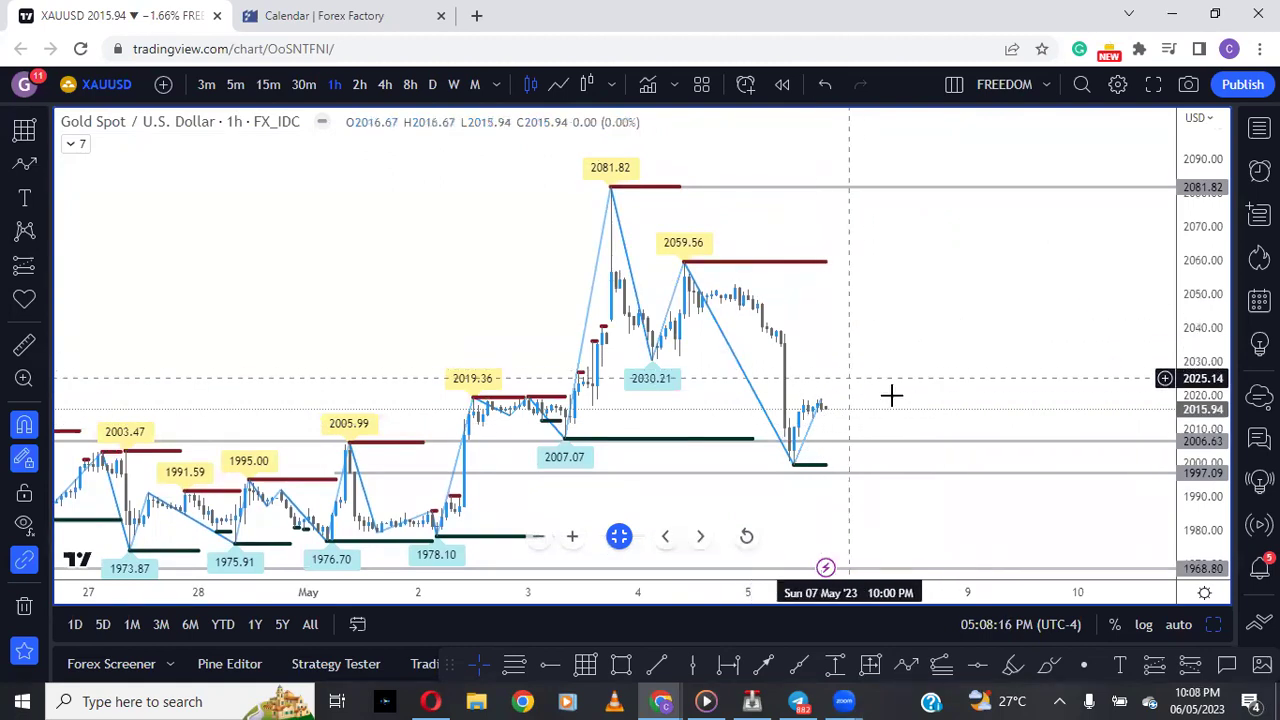
pyautogui.moveTo(891, 394); pyautogui.dragTo(880, 337)
pyautogui.scroll(-2, 872, 410)
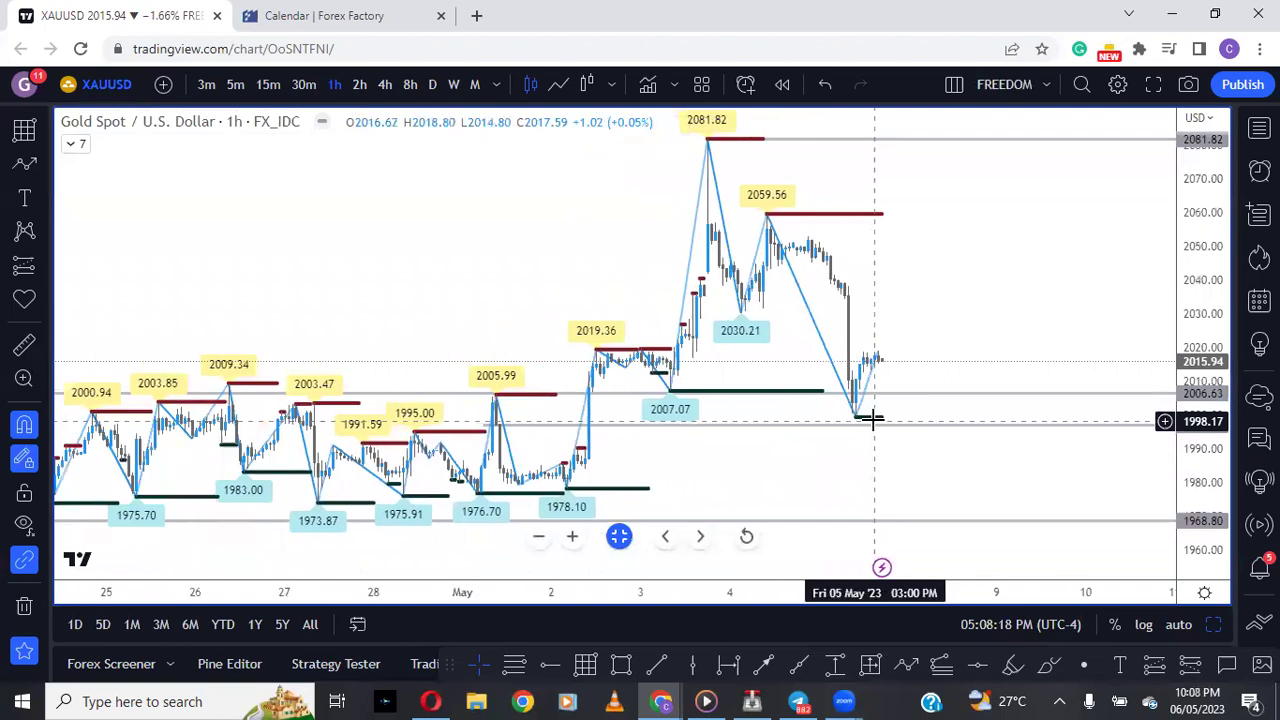
# Step: Return gold to the 4-hour timeframe and review its swing highs and lows against the marked levels
pyautogui.click(384, 84)
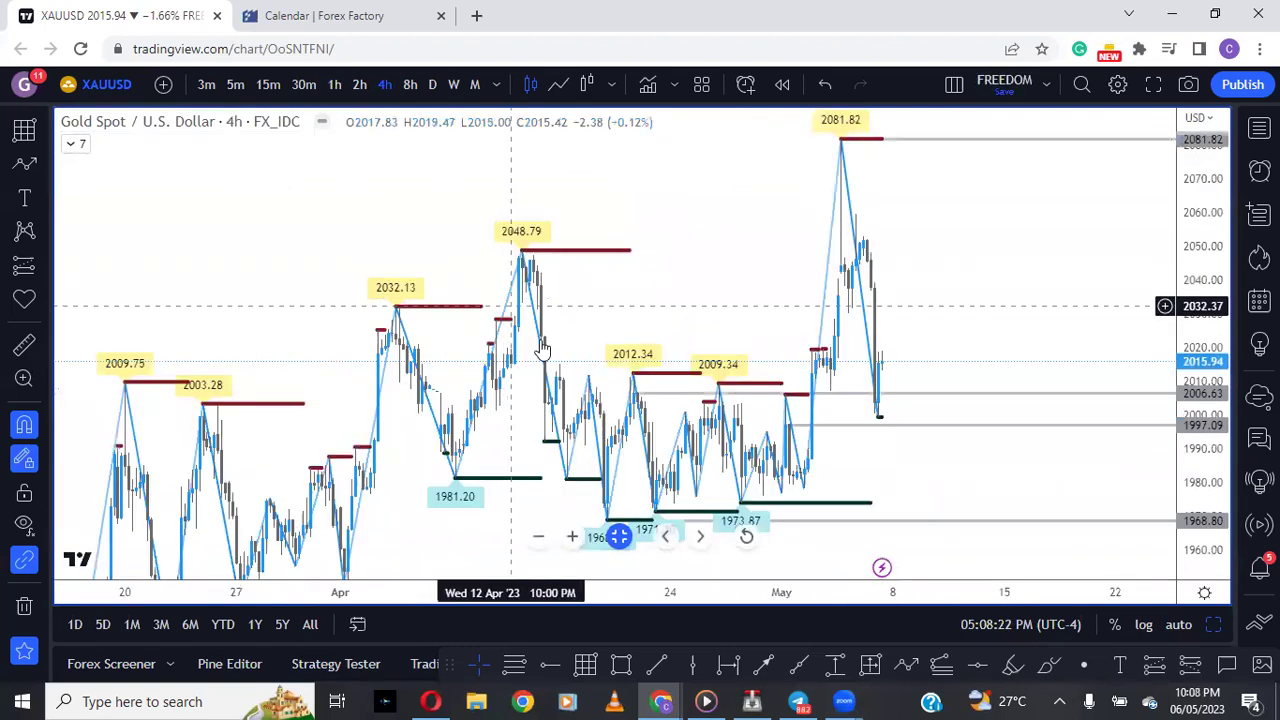
pyautogui.scroll(3, 563, 417)
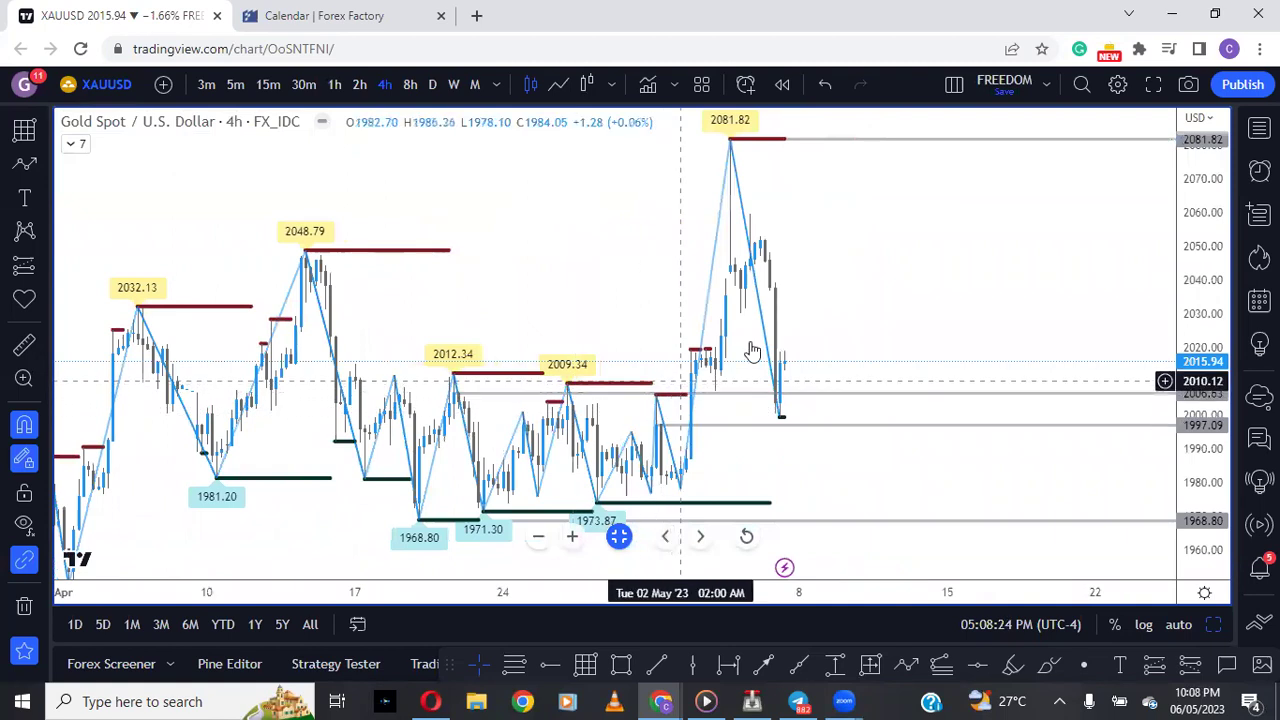
pyautogui.moveTo(1188, 205); pyautogui.dragTo(1190, 314)
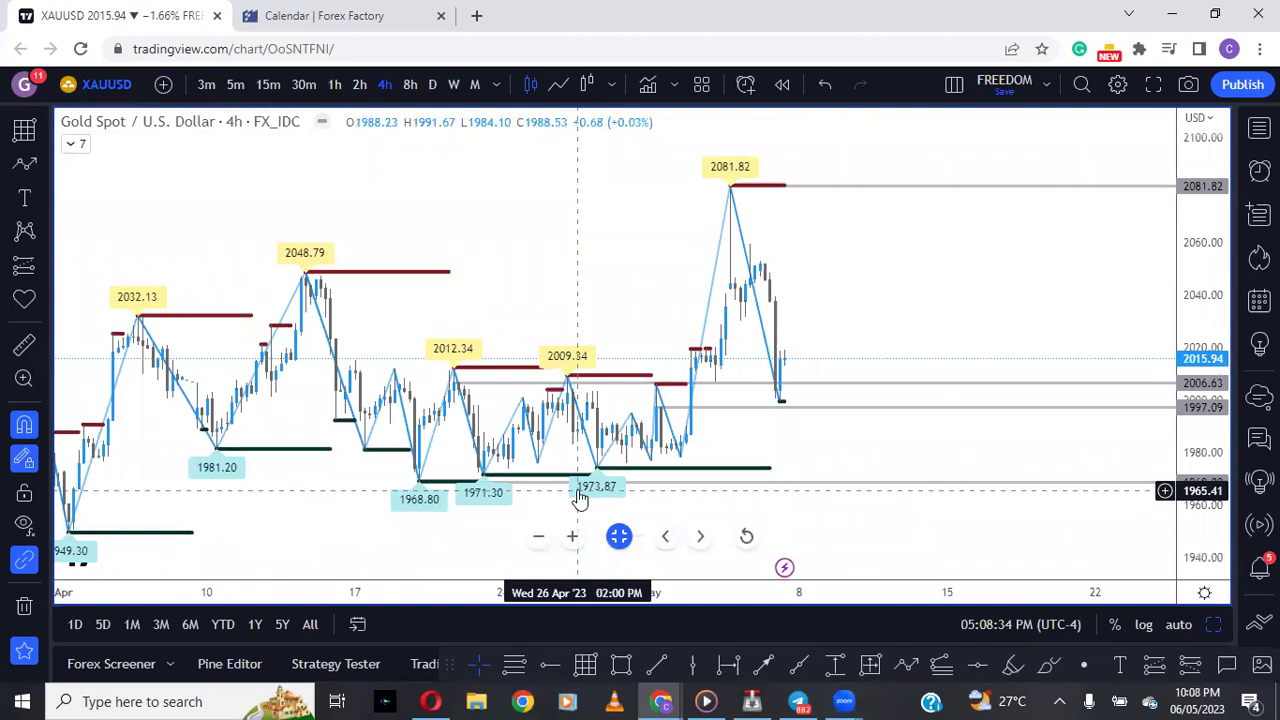
# Step: Switch gold to the 15-minute timeframe and stretch the price scale around the latest 1999.30 to 2018.71 swing
pyautogui.click(268, 84)
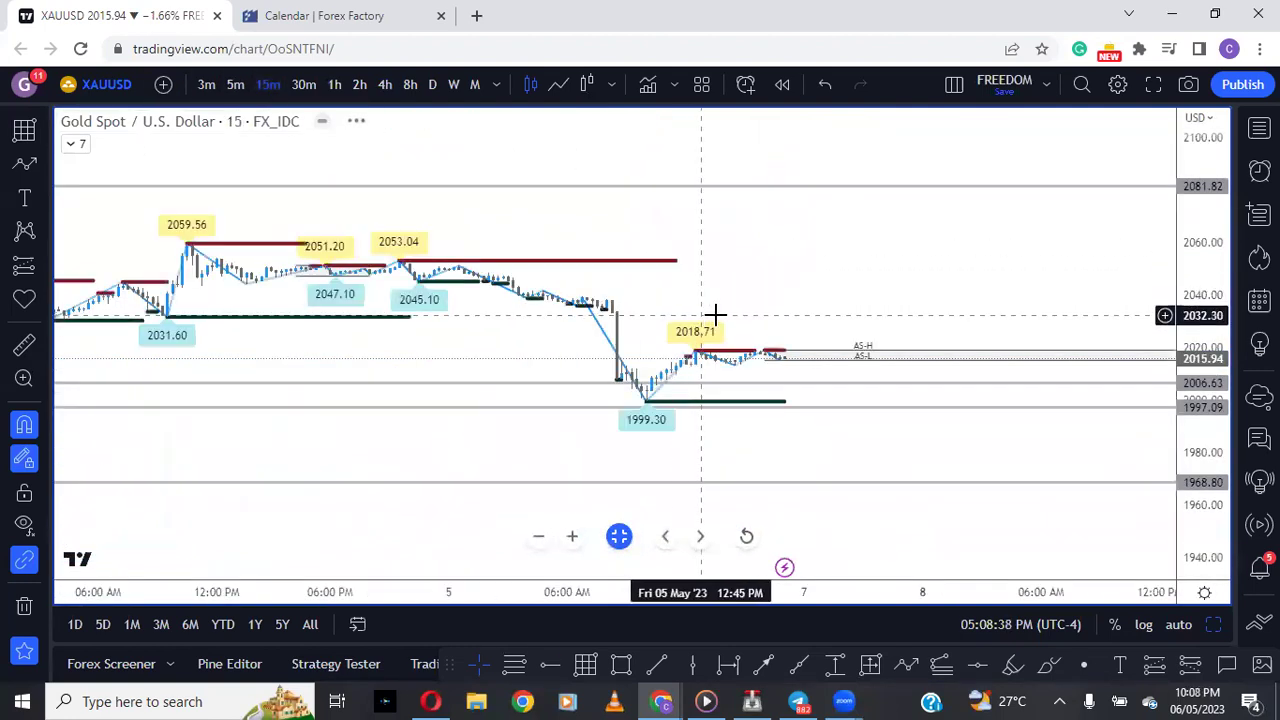
pyautogui.moveTo(1188, 482); pyautogui.dragTo(1003, 400)
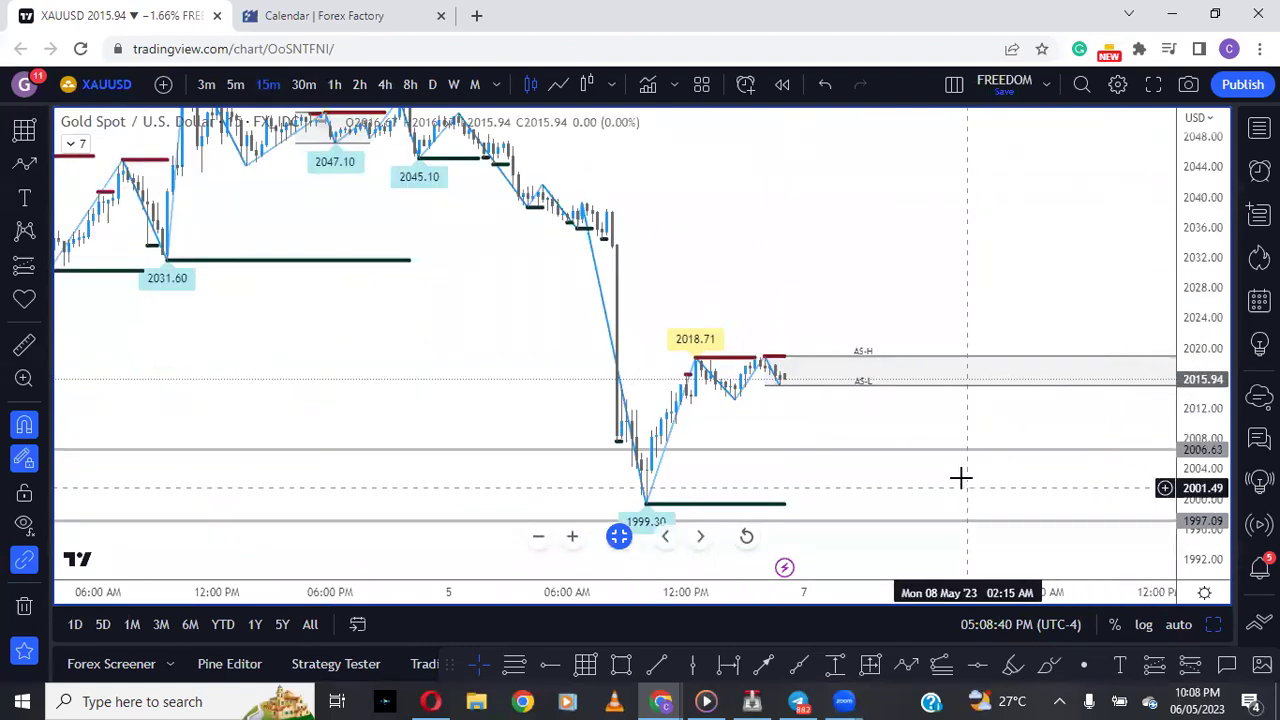
pyautogui.moveTo(960, 477); pyautogui.dragTo(951, 451)
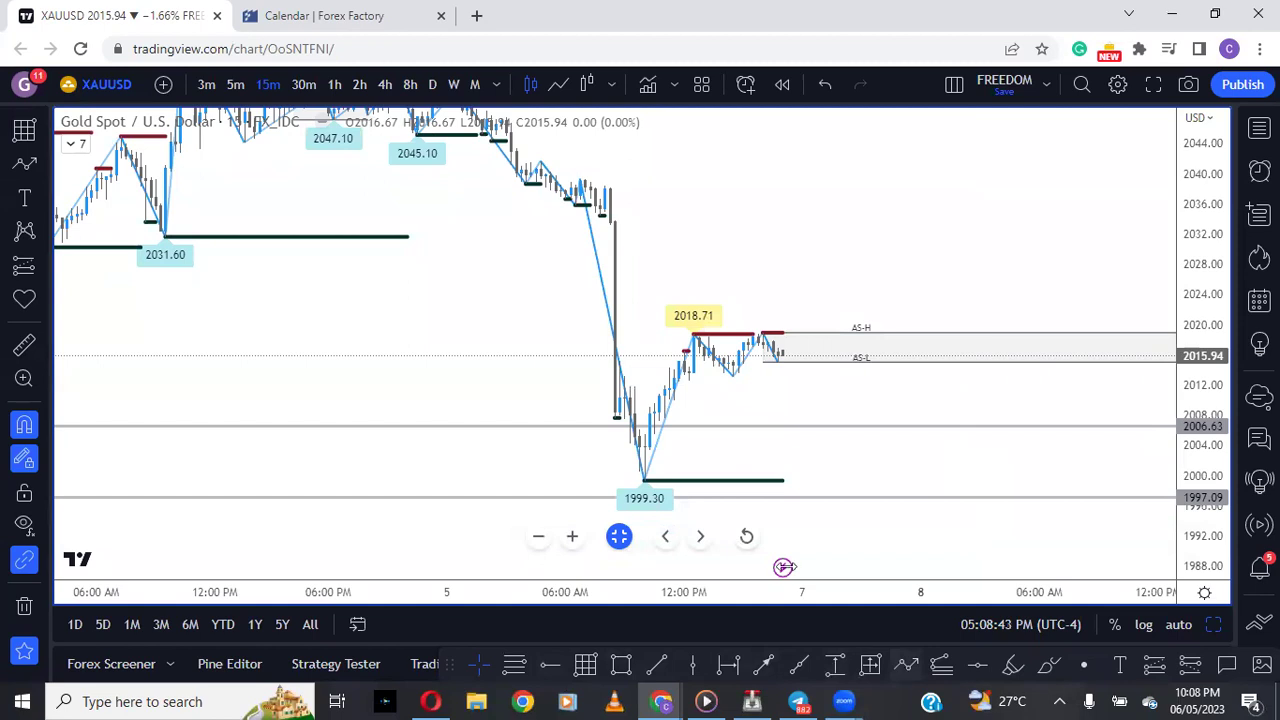
# Step: Draw a projected gold path from the latest candle down to about 2006, up to about 2030, down to 2015.90 and up to about 2041
pyautogui.hotkey('alt', 't')
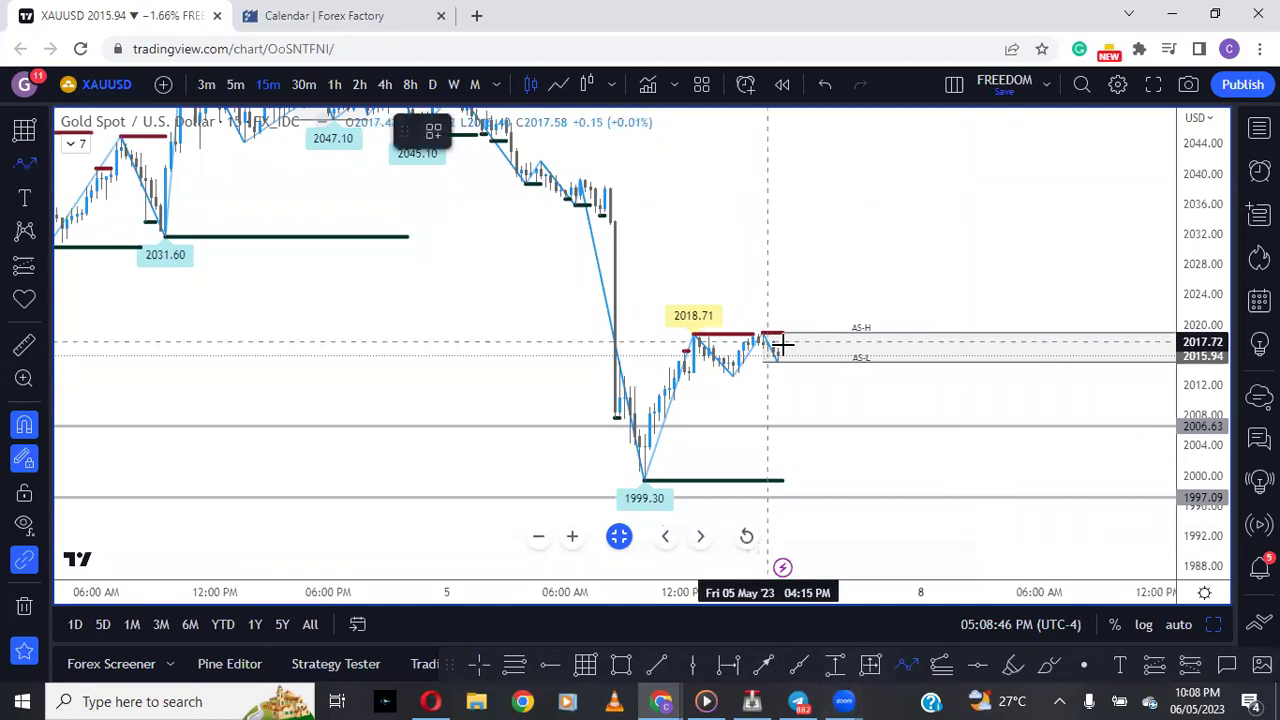
pyautogui.click(782, 351)
pyautogui.click(797, 433)
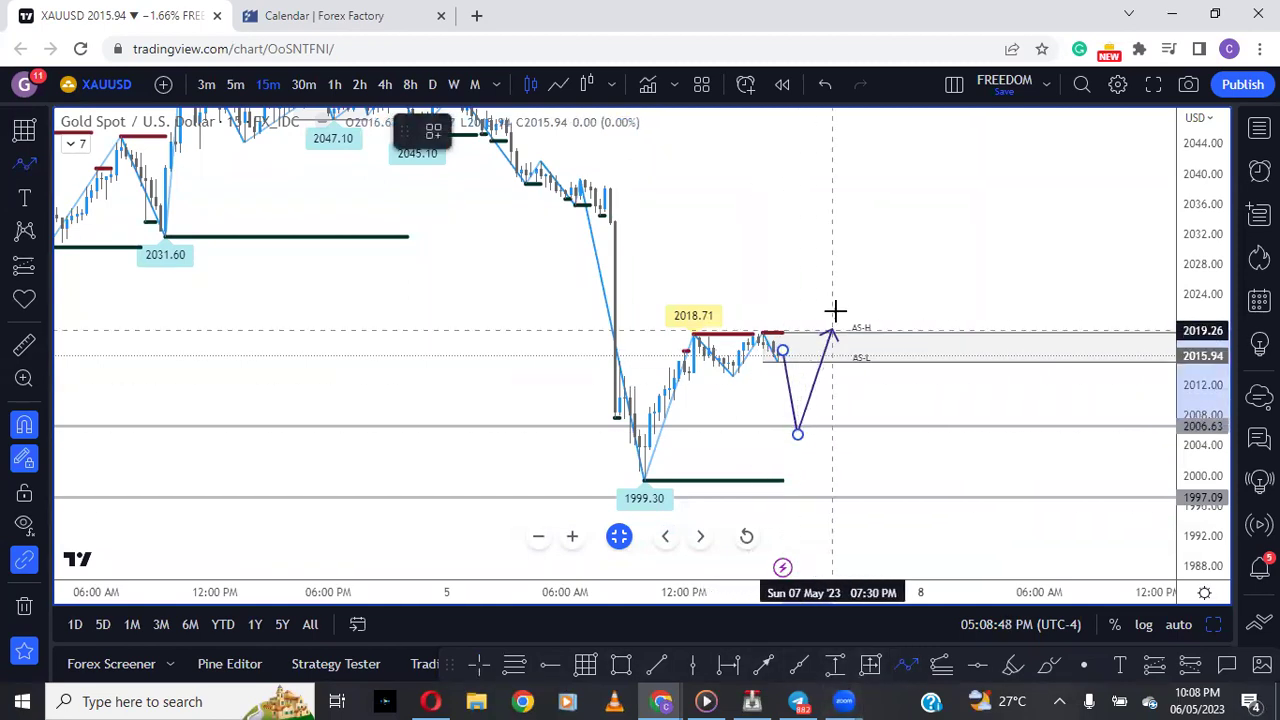
pyautogui.click(861, 250)
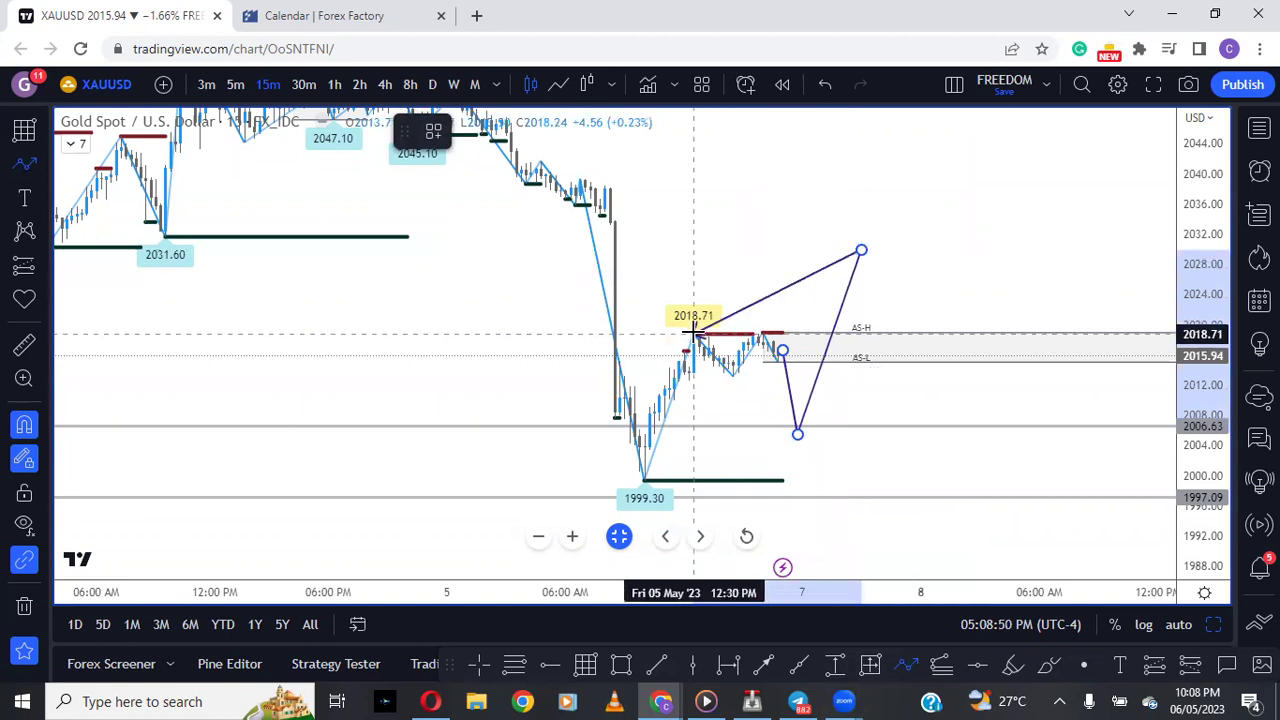
pyautogui.click(891, 355)
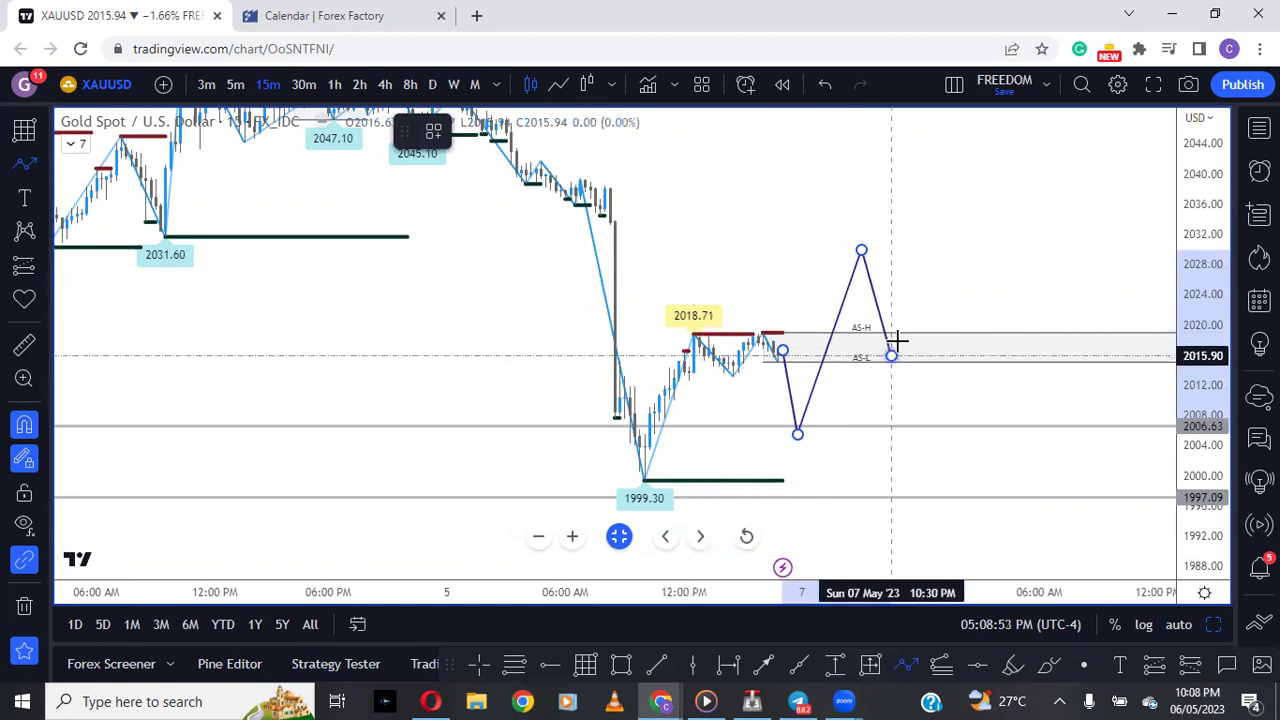
pyautogui.doubleClick(972, 168)
# Step: Delete the projected price path from the 15-minute gold chart
pyautogui.moveTo(1031, 254); pyautogui.dragTo(1022, 302)
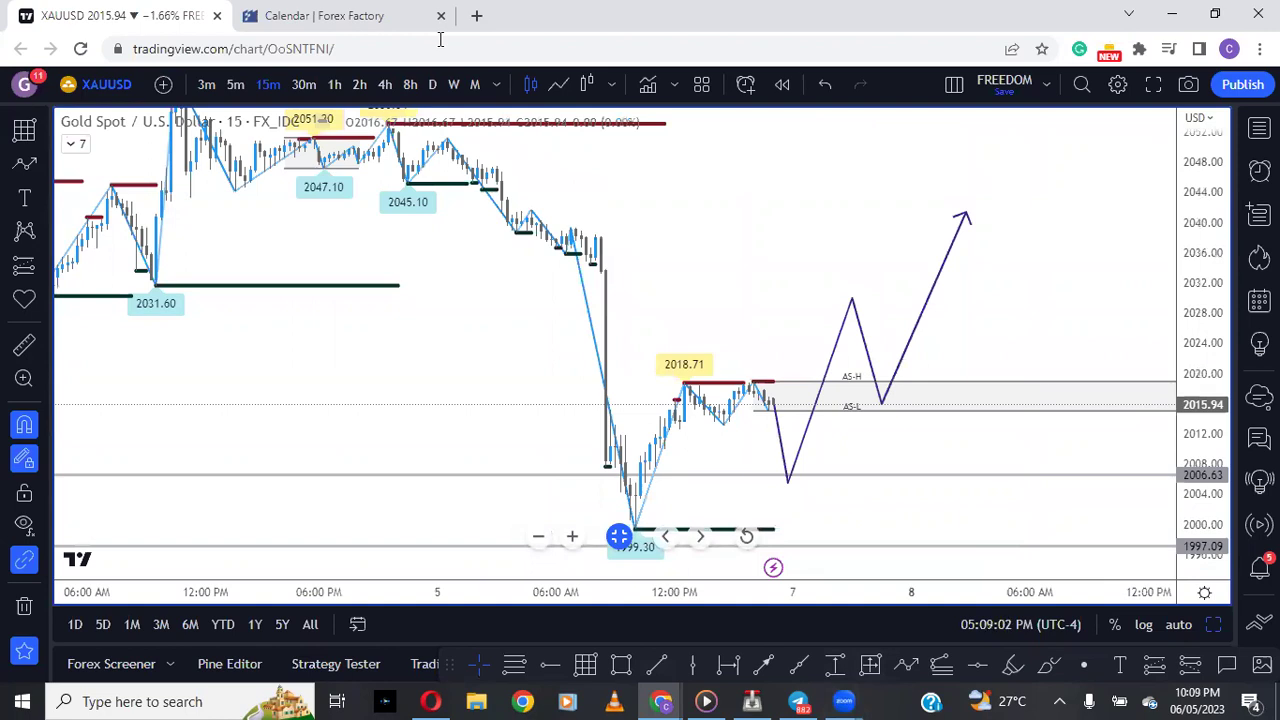
pyautogui.click(850, 298)
pyautogui.click(676, 132)
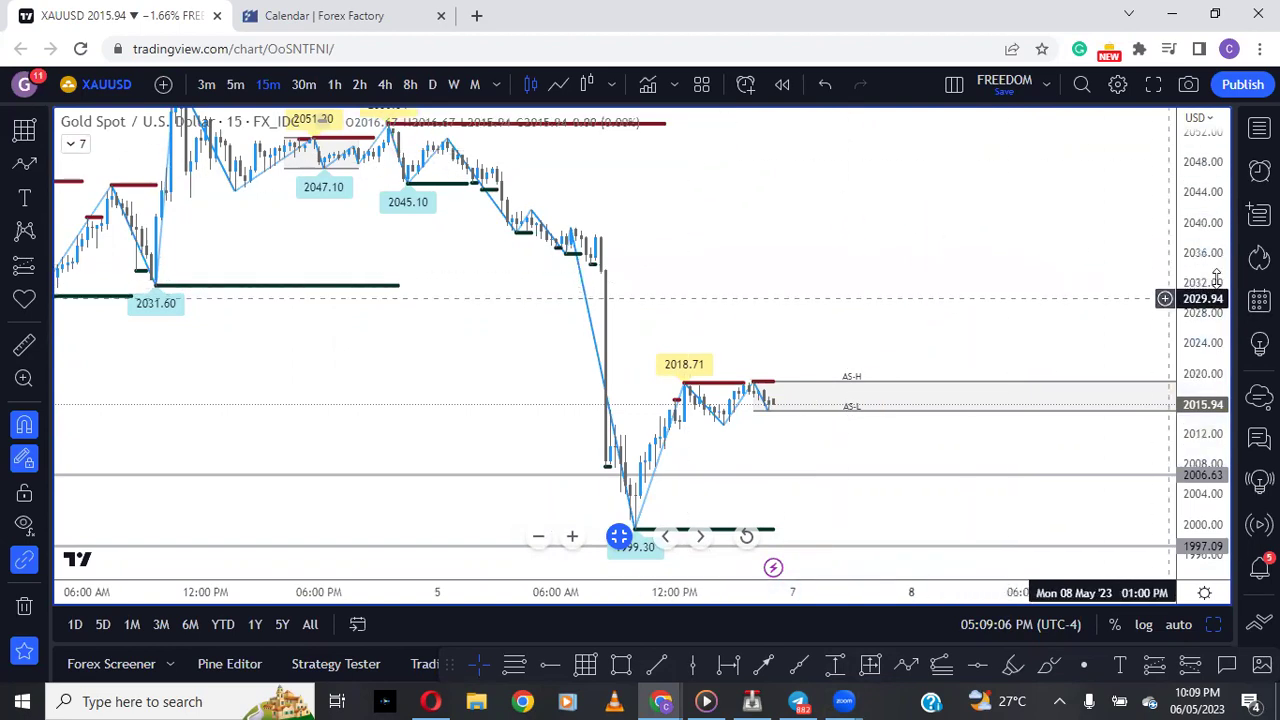